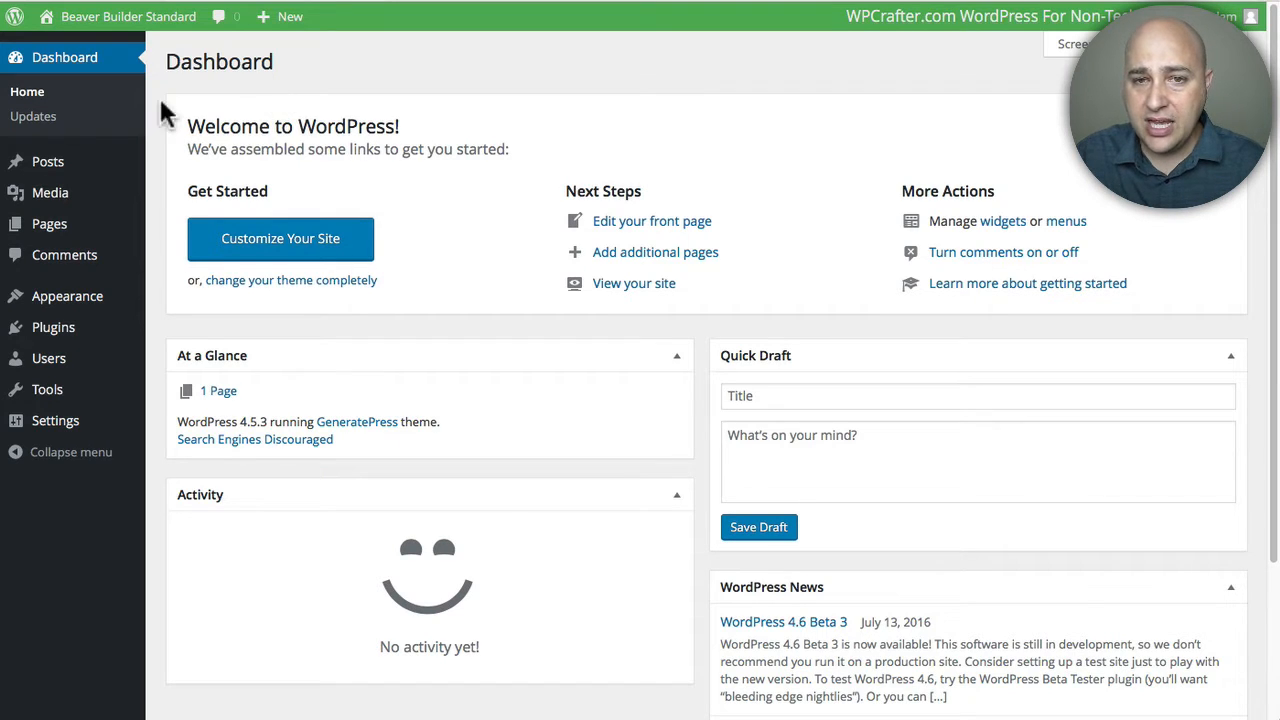
# Step: On the Beaver Builder Lite site, add a single-column row to the empty homepage layout and open its row settings
pyautogui.click(417, 56)
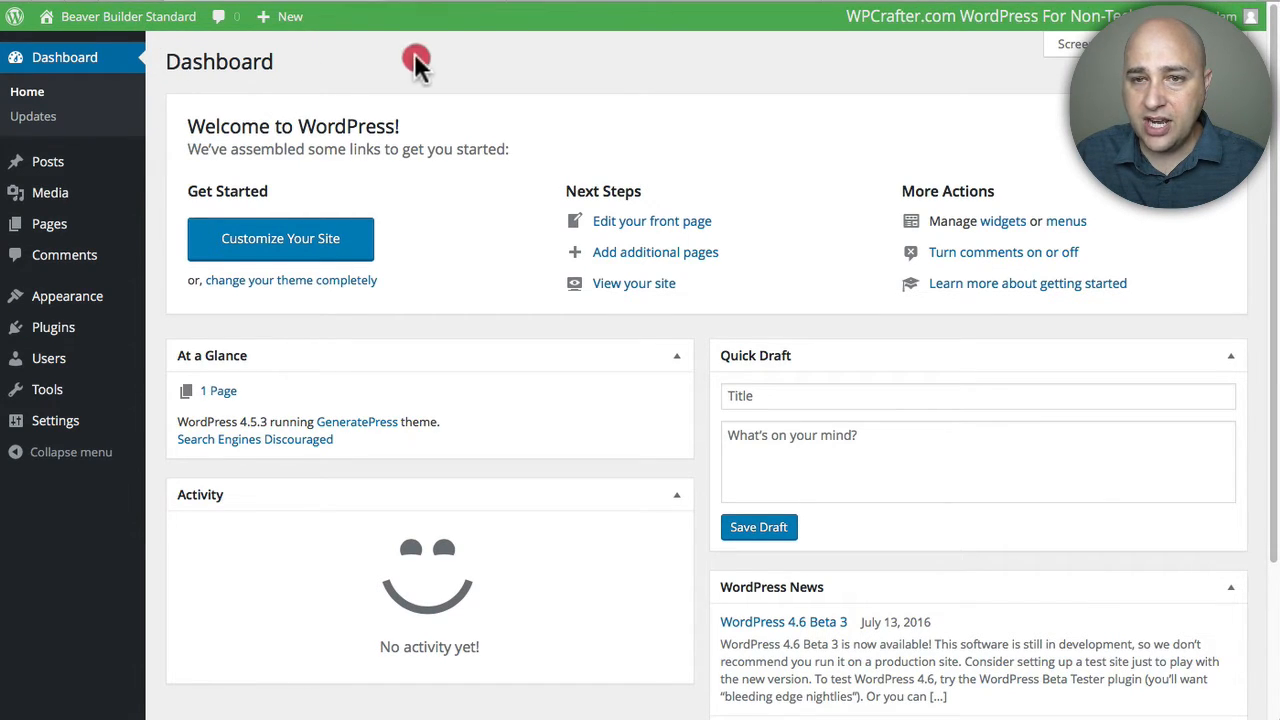
pyautogui.click(486, 1)
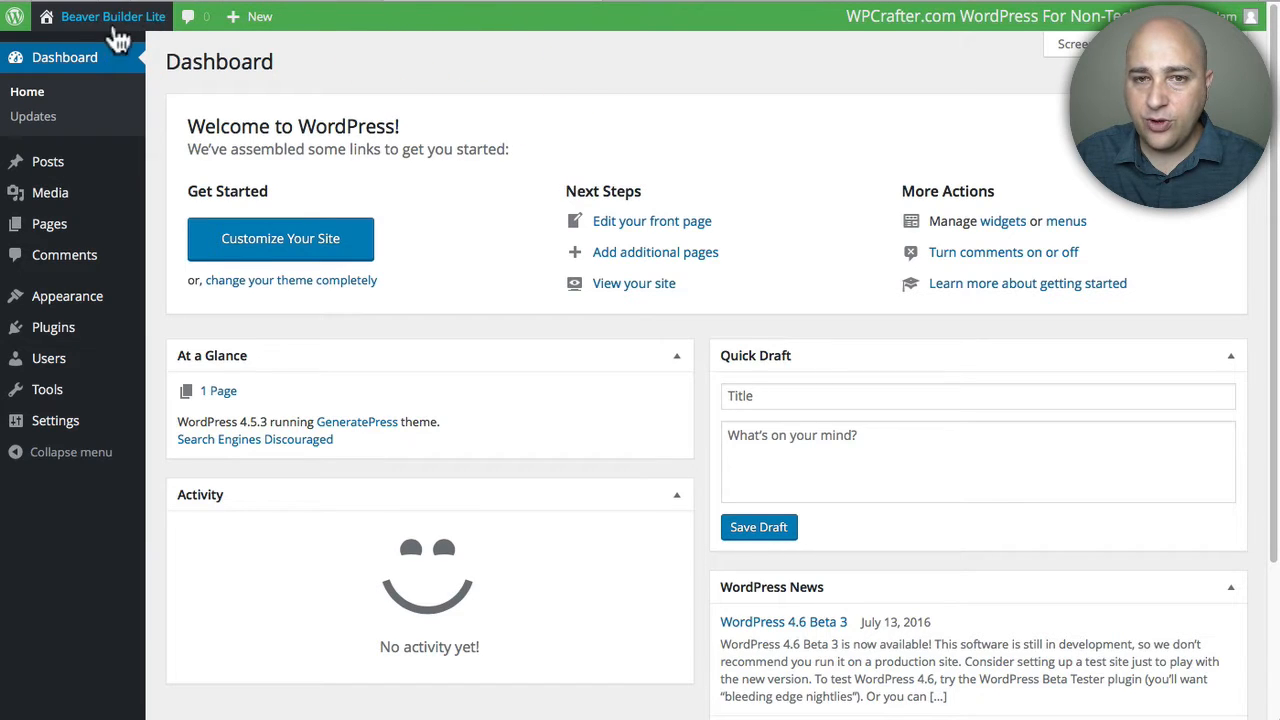
pyautogui.moveTo(133, 33)
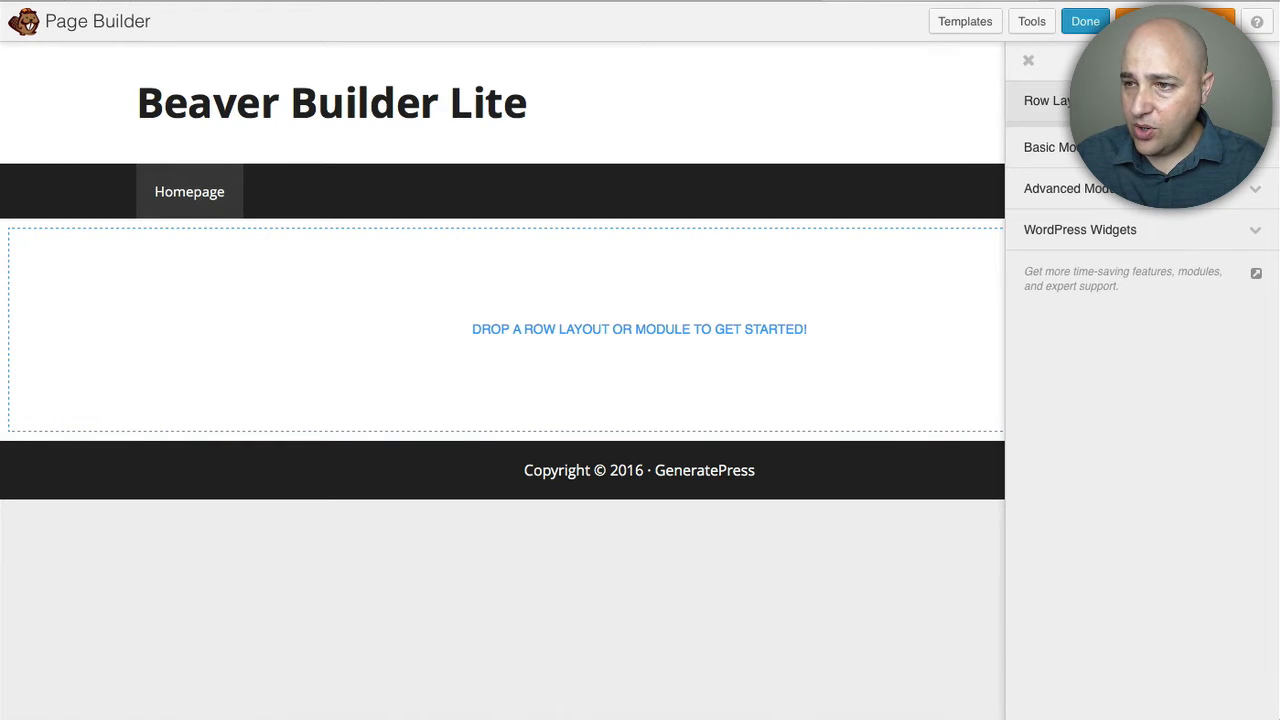
pyautogui.click(1040, 100)
pyautogui.moveTo(1040, 137); pyautogui.dragTo(431, 330)
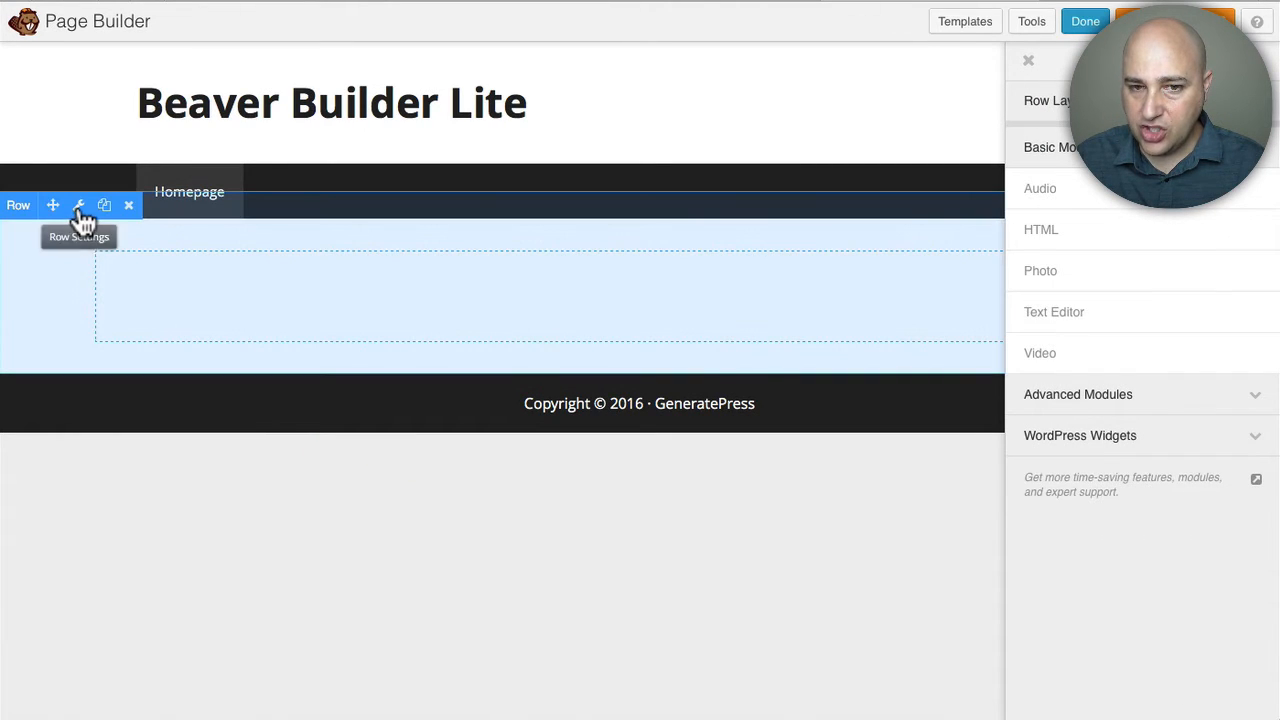
pyautogui.click(79, 208)
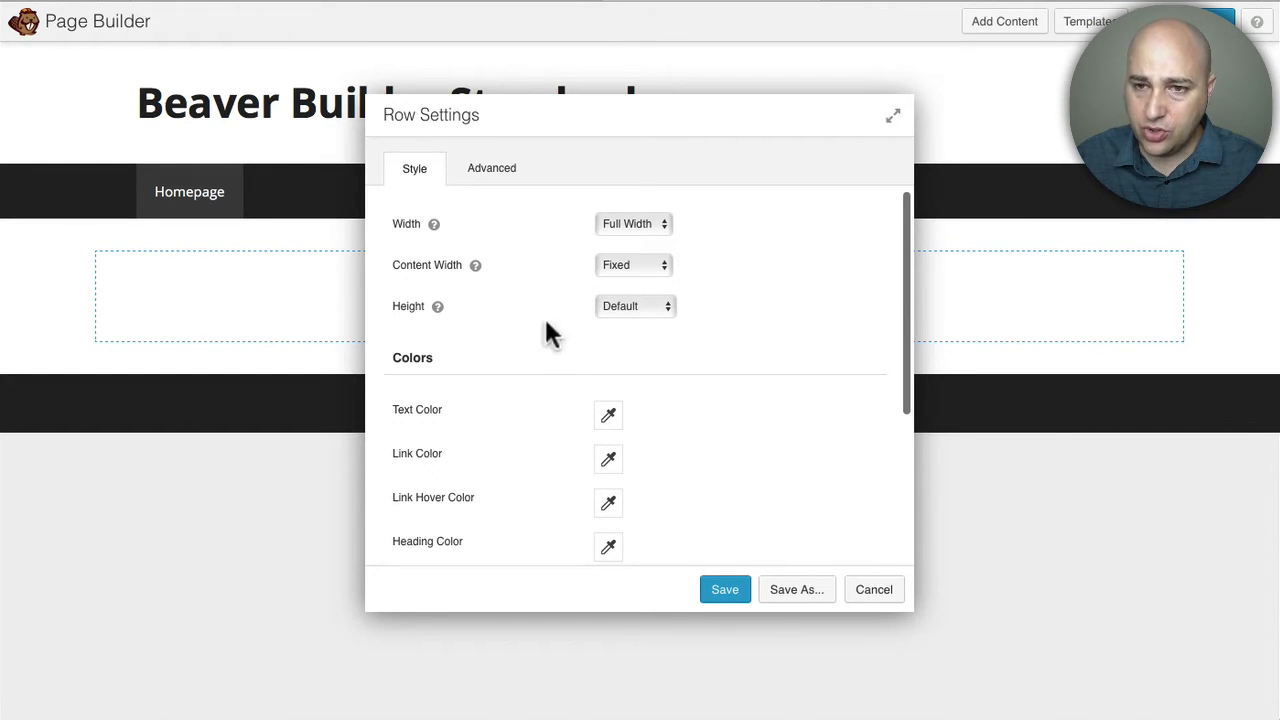
# Step: Examine the row settings on the Beaver Builder Standard site, including the available background types
pyautogui.scroll(-3, 548, 360)
pyautogui.scroll(-3, 557, 365)
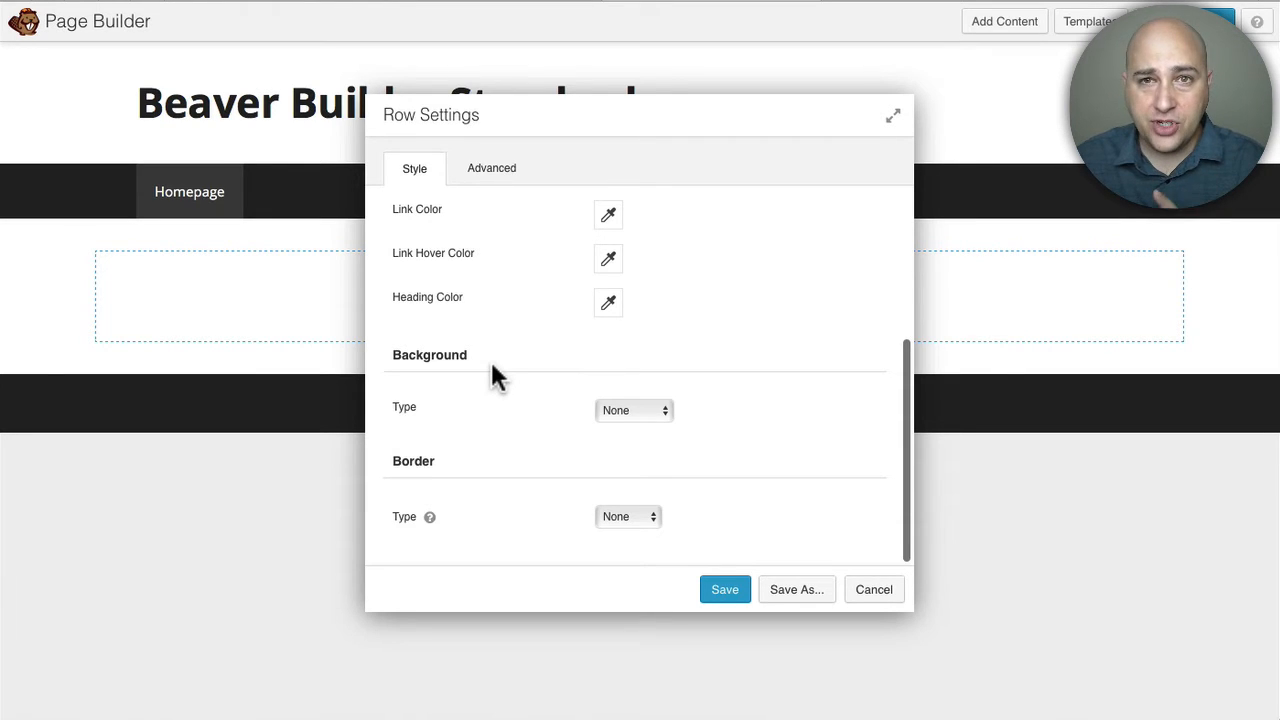
pyautogui.click(622, 410)
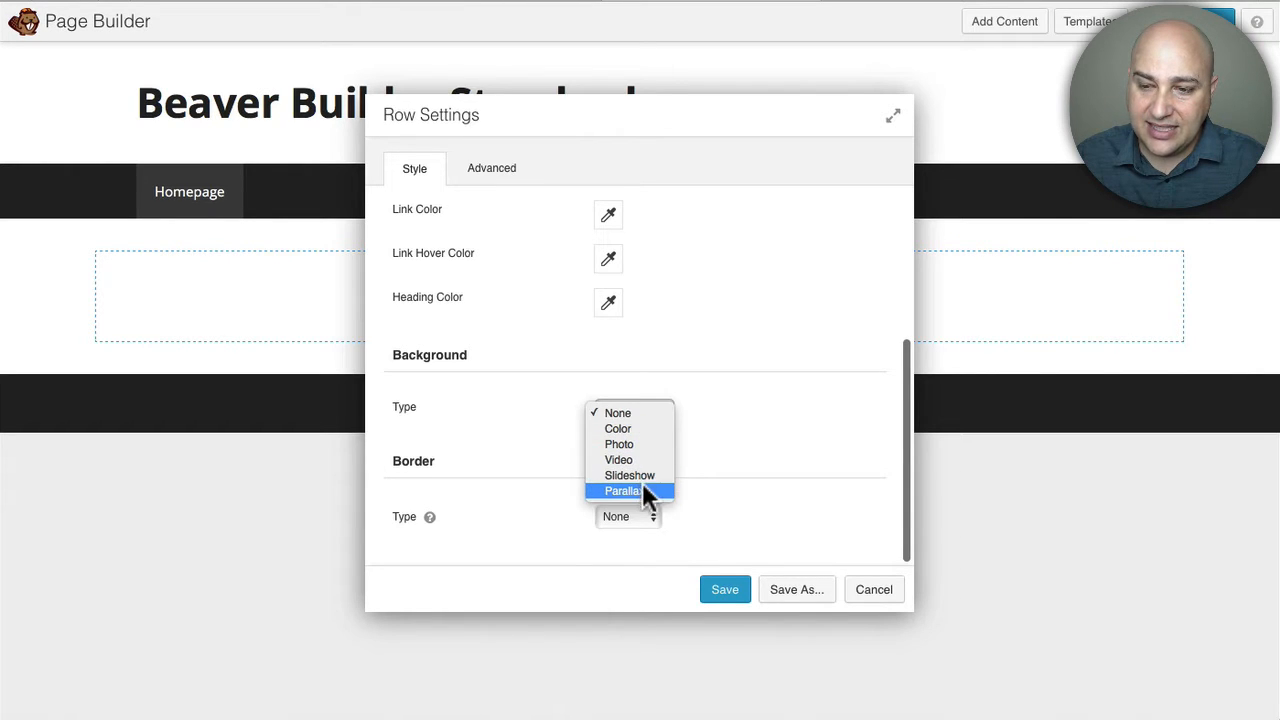
pyautogui.click(713, 323)
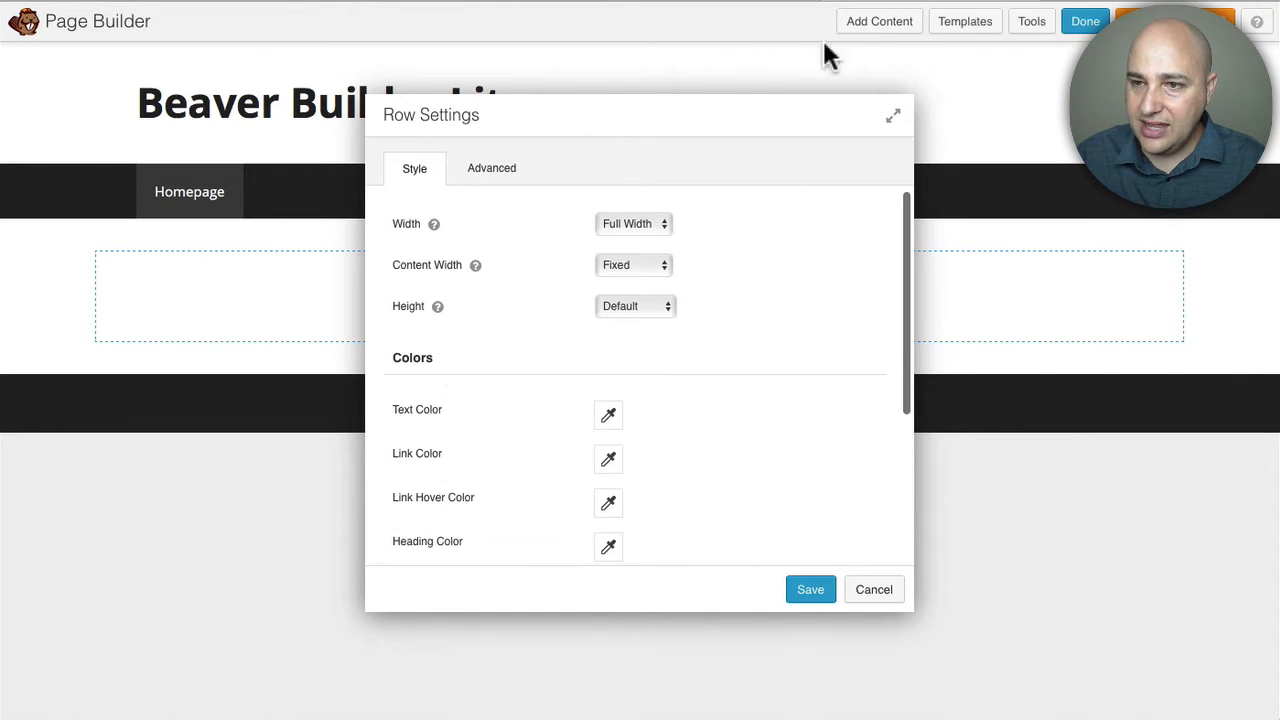
# Step: Compare the row background types offered on the Lite site with those on the Standard site
pyautogui.scroll(-3, 630, 390)
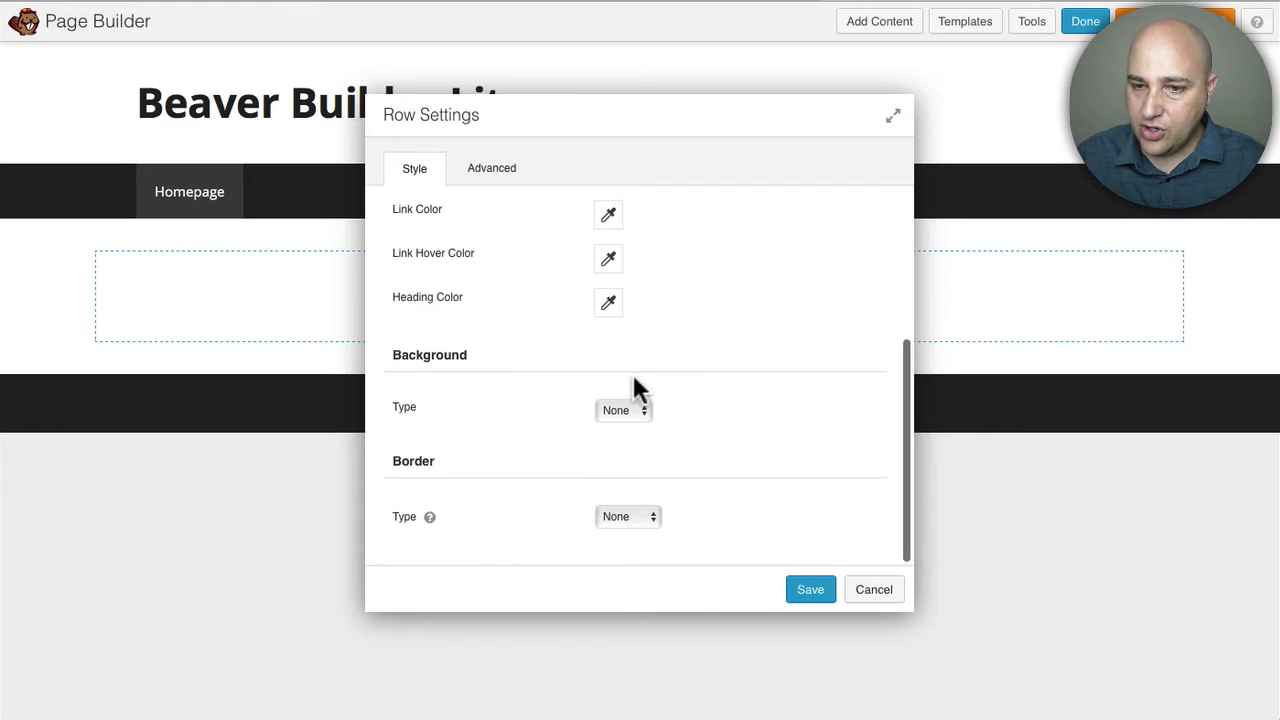
pyautogui.click(610, 411)
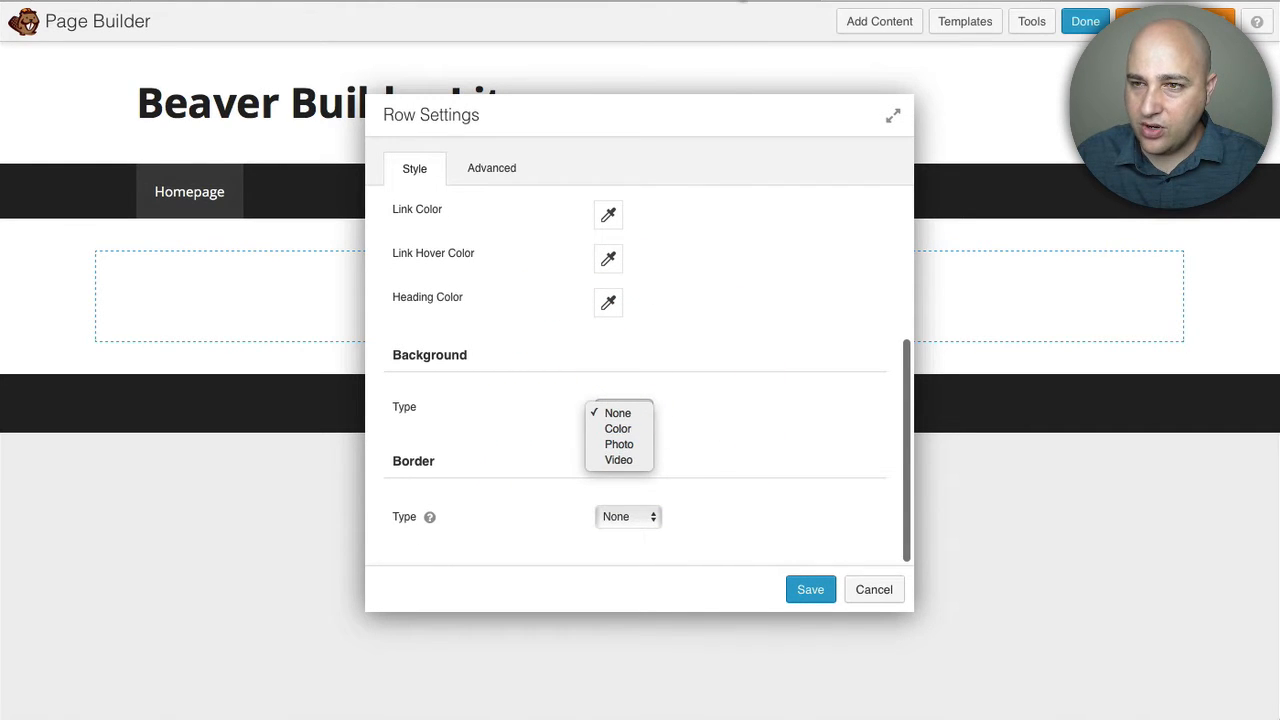
pyautogui.click(730, 4)
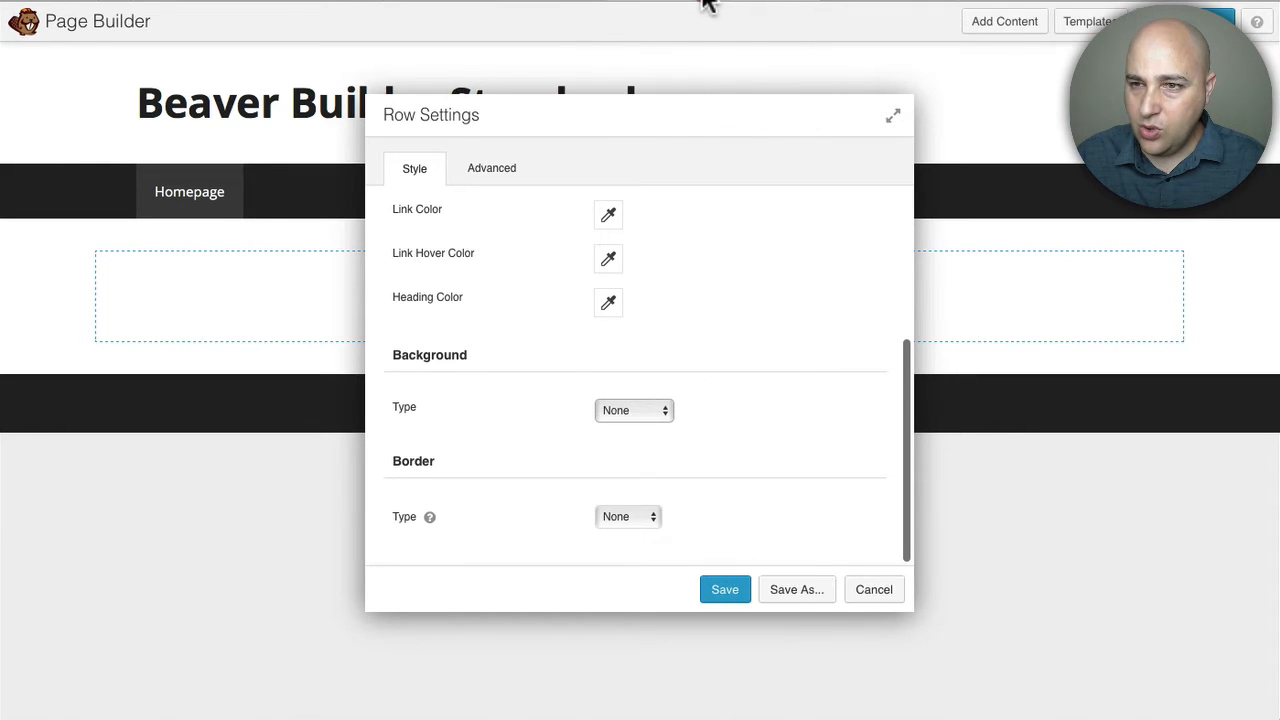
pyautogui.click(735, 40)
pyautogui.click(648, 410)
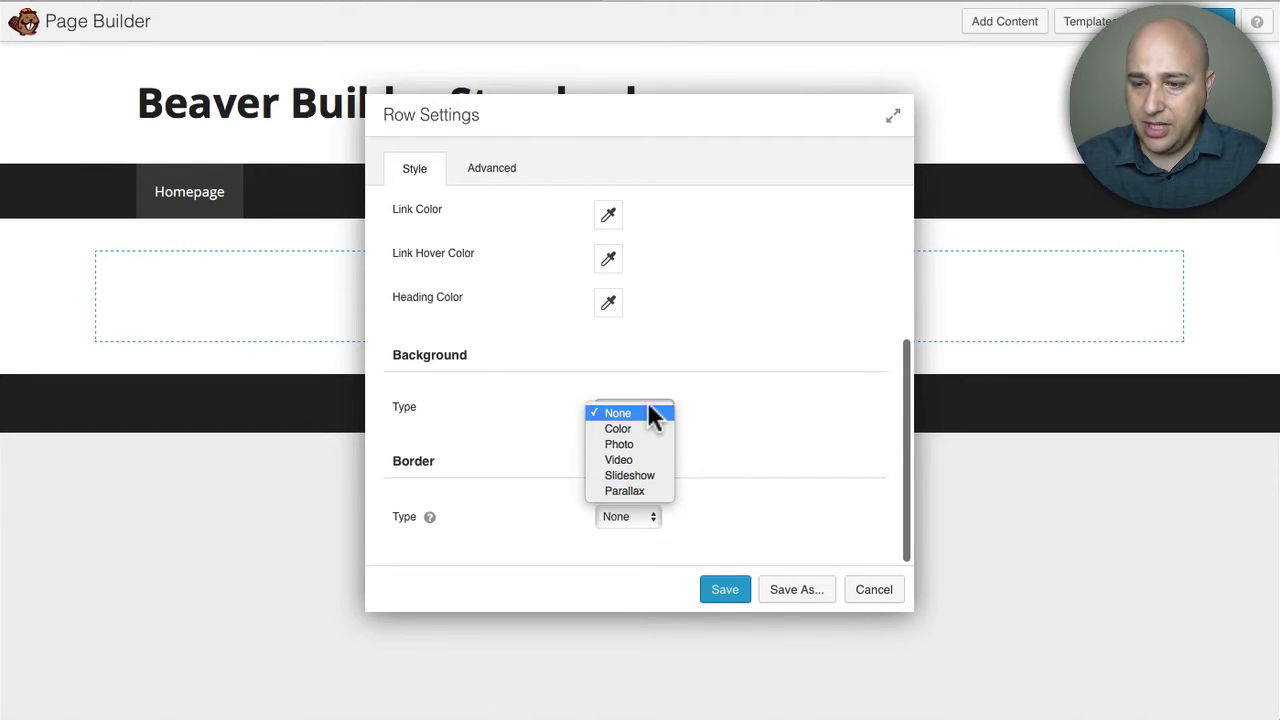
pyautogui.click(733, 406)
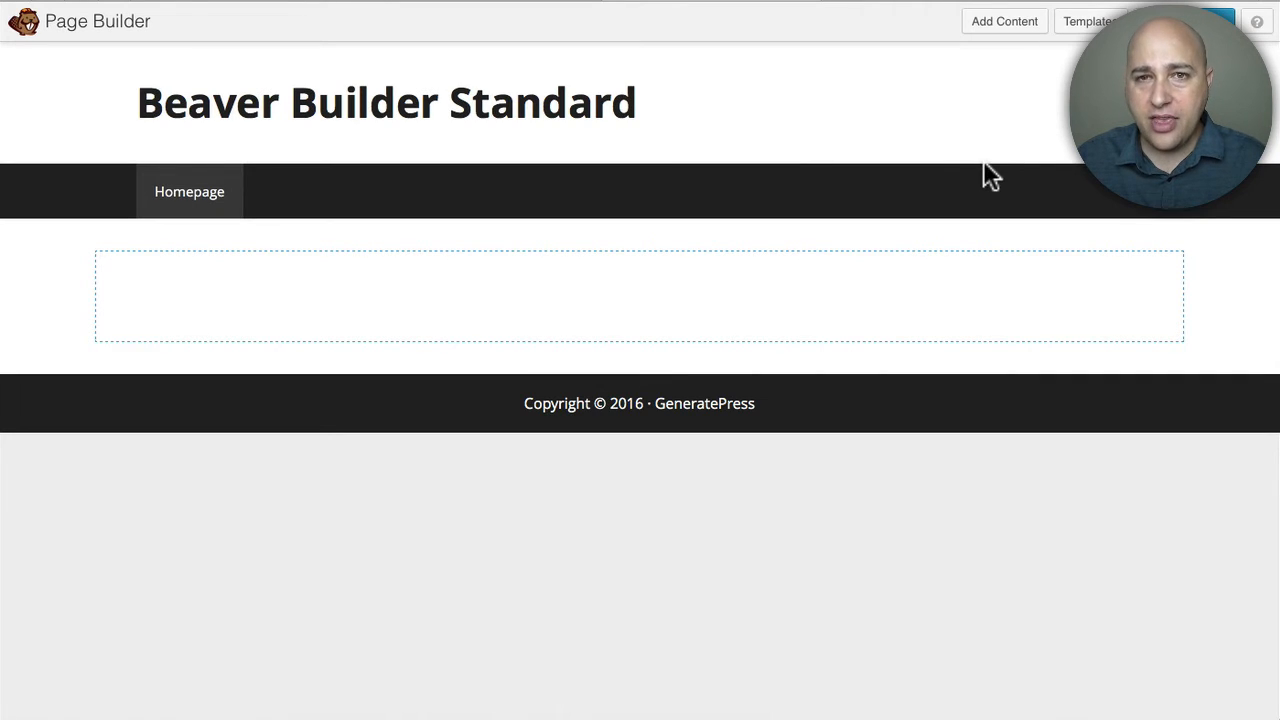
# Step: Place a Separator module in the Standard homepage's row to view its settings, and cancel it
pyautogui.click(1006, 33)
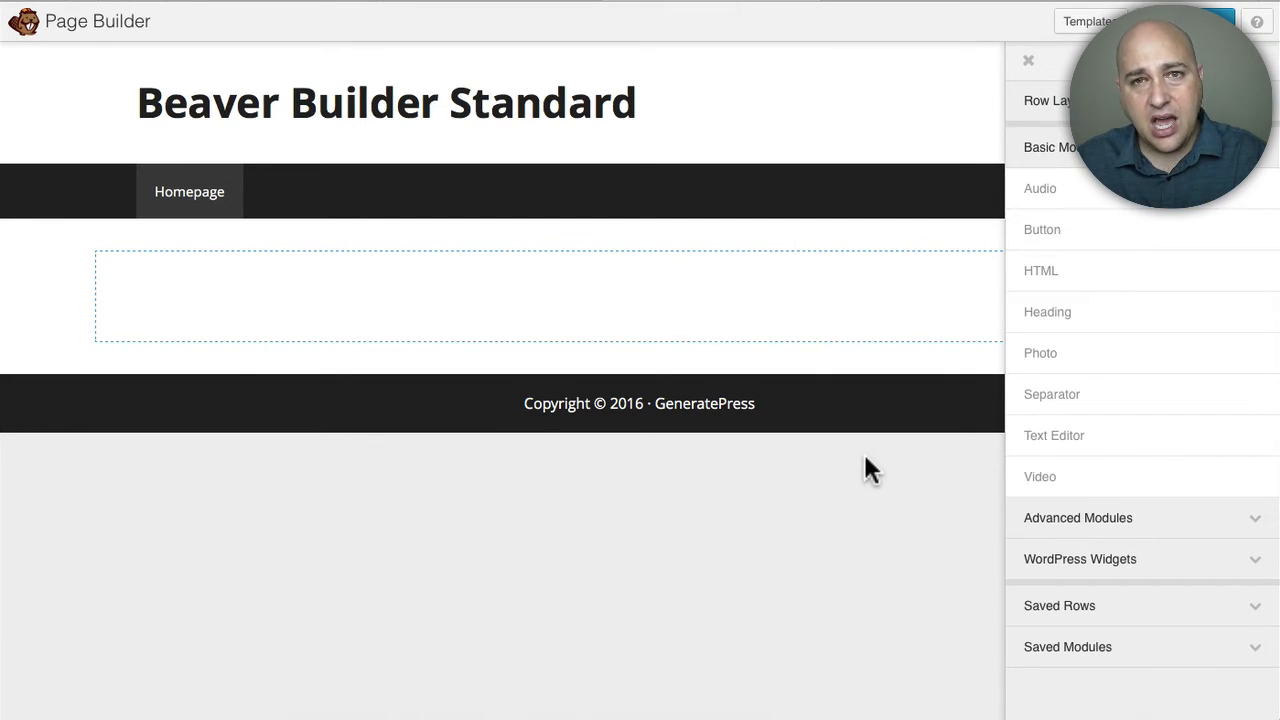
pyautogui.moveTo(1045, 394); pyautogui.dragTo(511, 300)
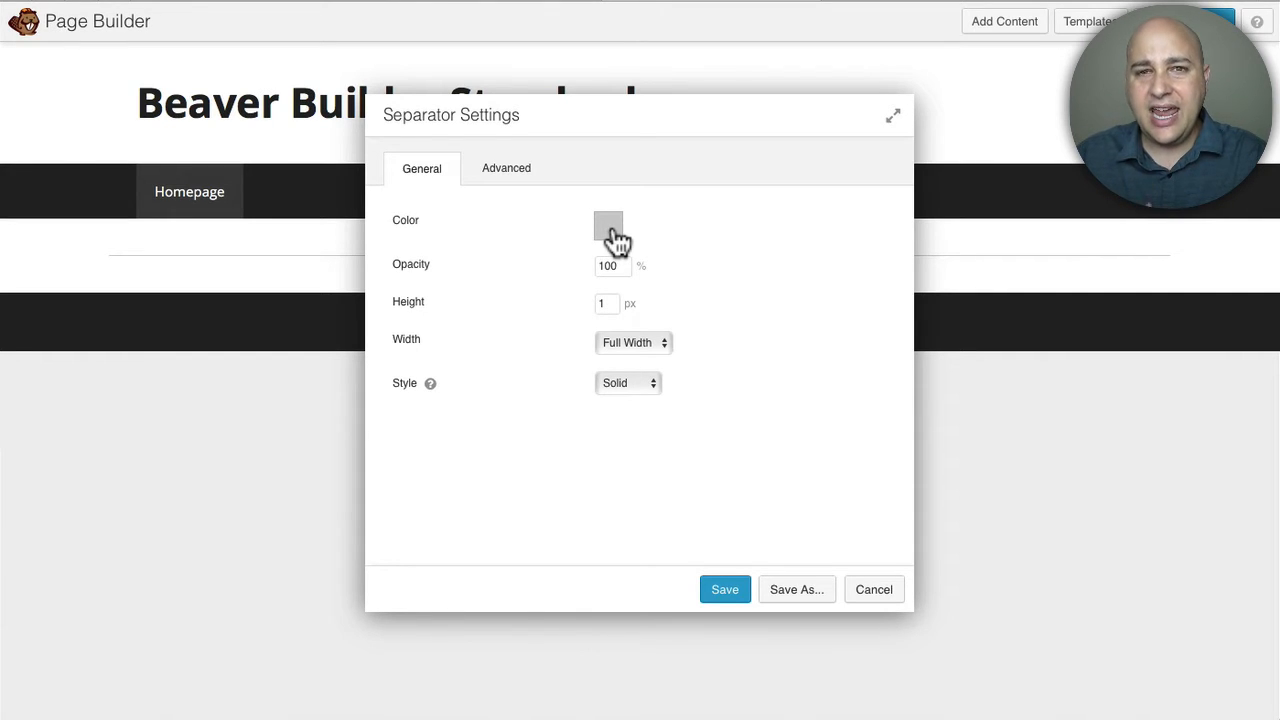
pyautogui.click(868, 594)
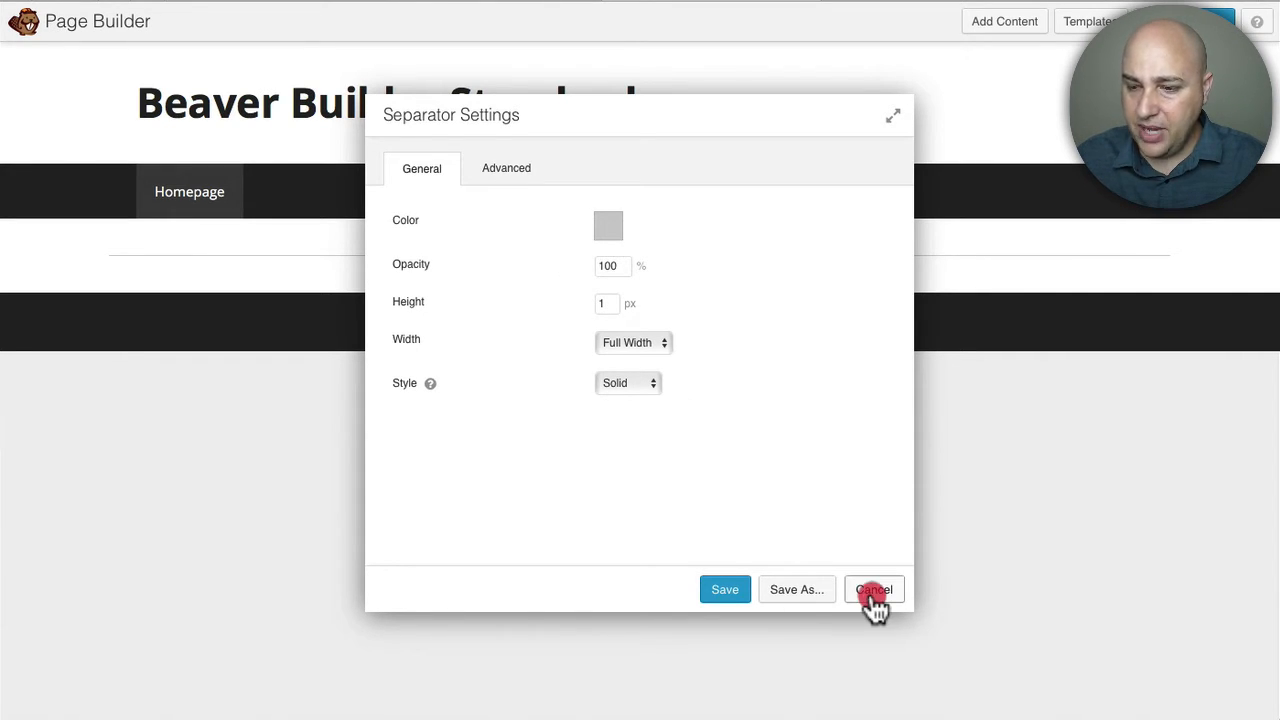
# Step: Show the Advanced Modules available for the Standard homepage and look through the start of the list
pyautogui.click(1018, 24)
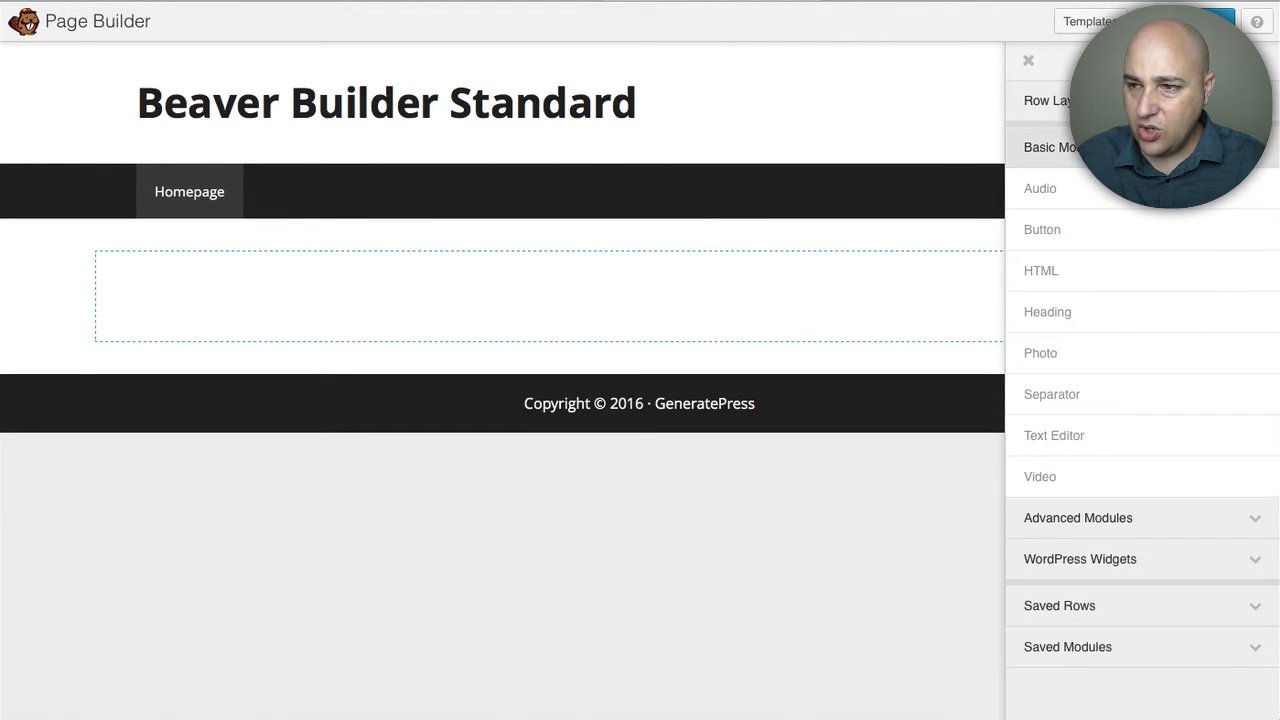
pyautogui.click(1130, 149)
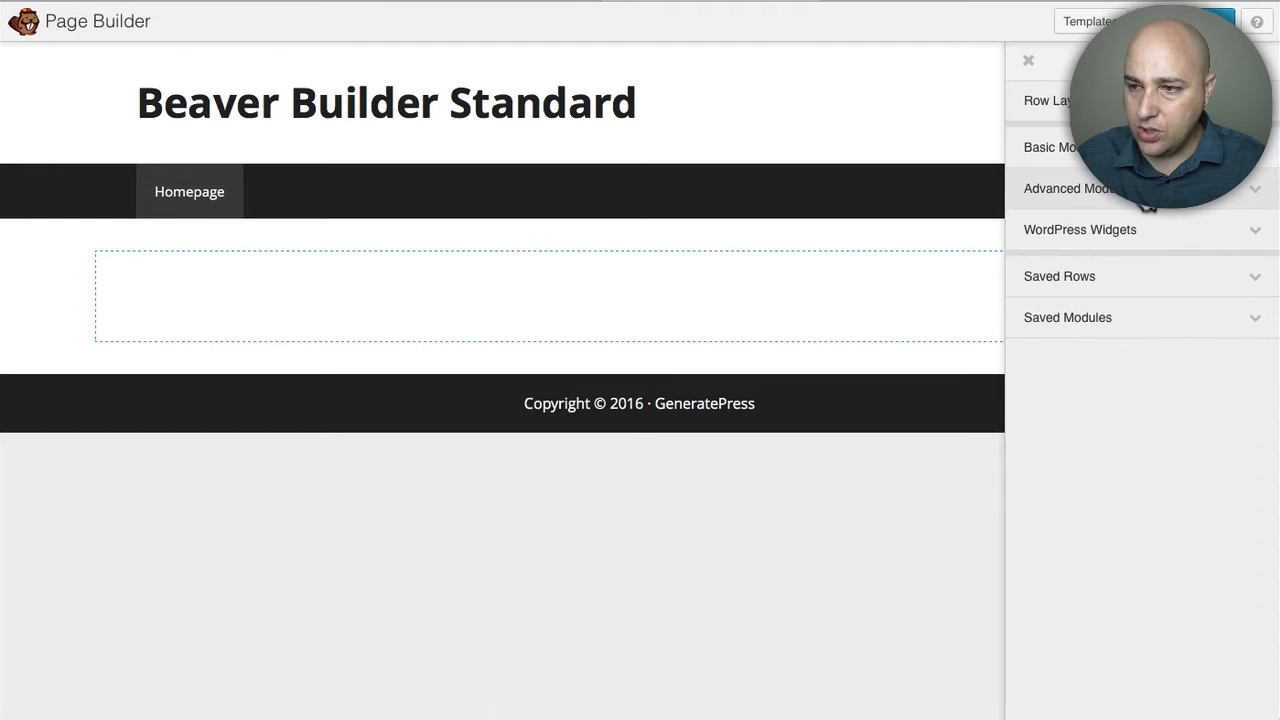
pyautogui.click(1147, 190)
pyautogui.scroll(-2, 1148, 175)
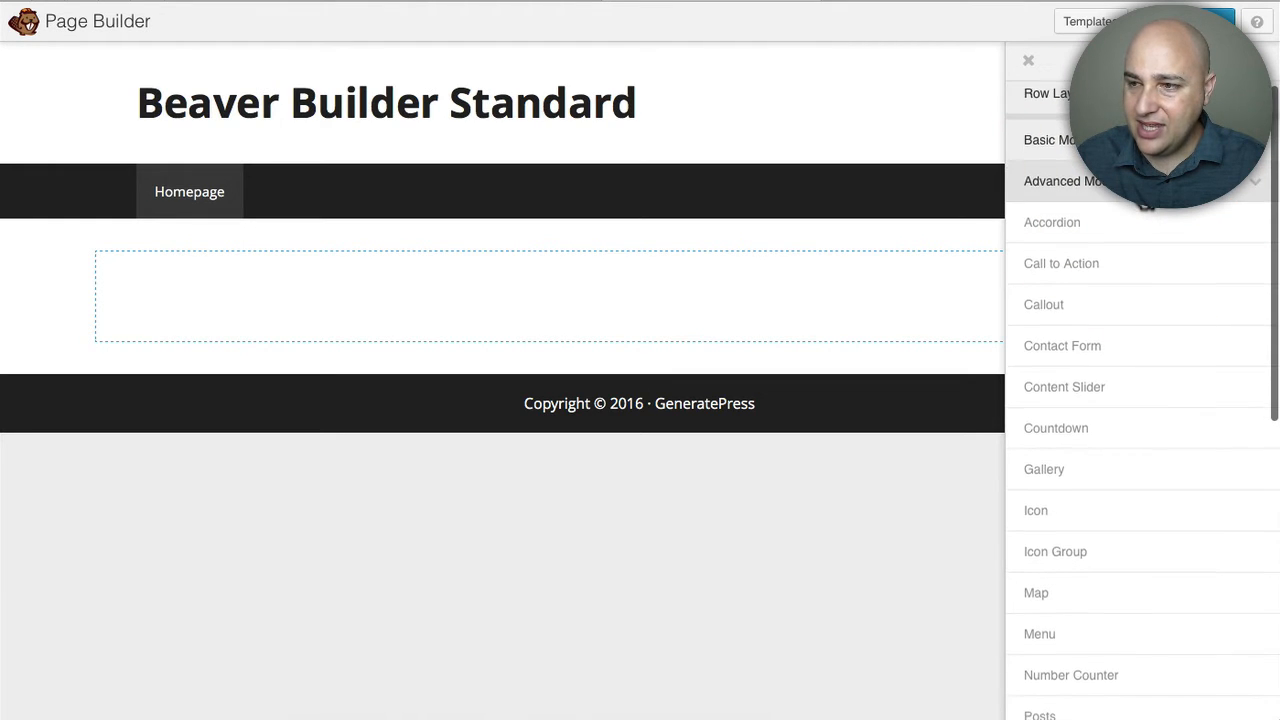
pyautogui.scroll(-2, 1120, 170)
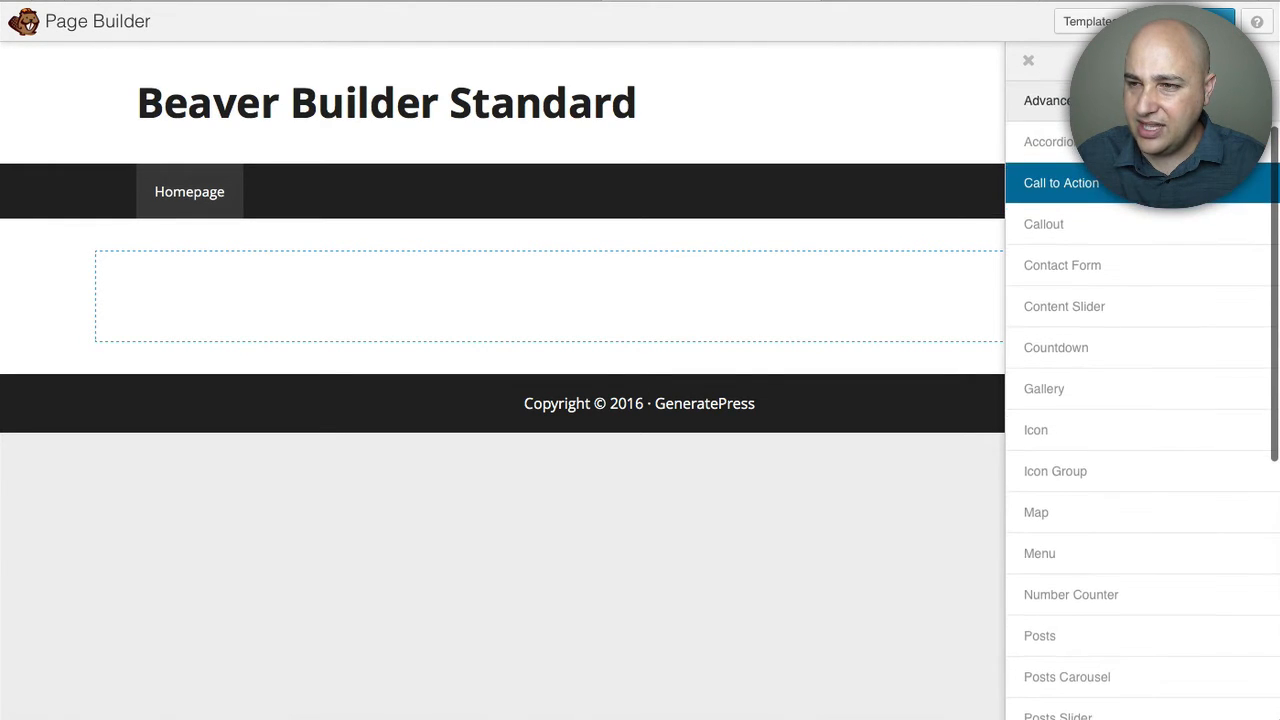
# Step: Switch to the Lite site's page builder and check which Advanced Modules it offers
pyautogui.click(908, 1)
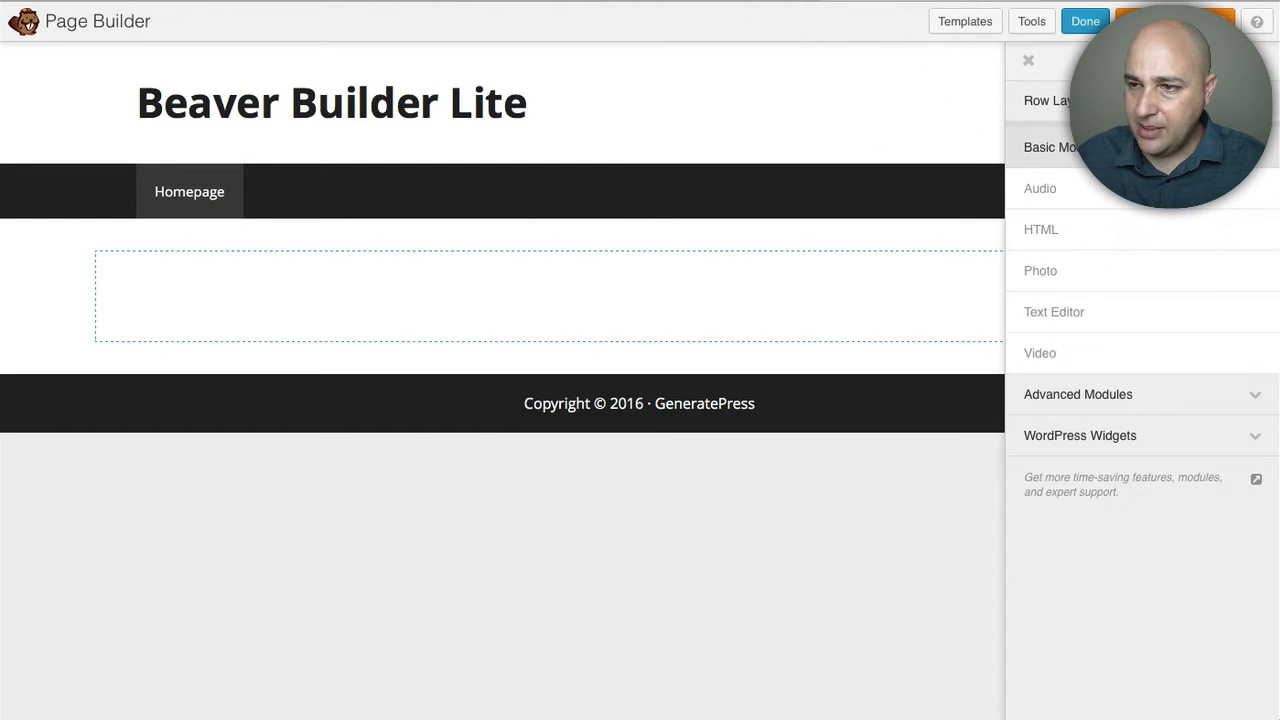
pyautogui.click(1147, 148)
pyautogui.click(1157, 193)
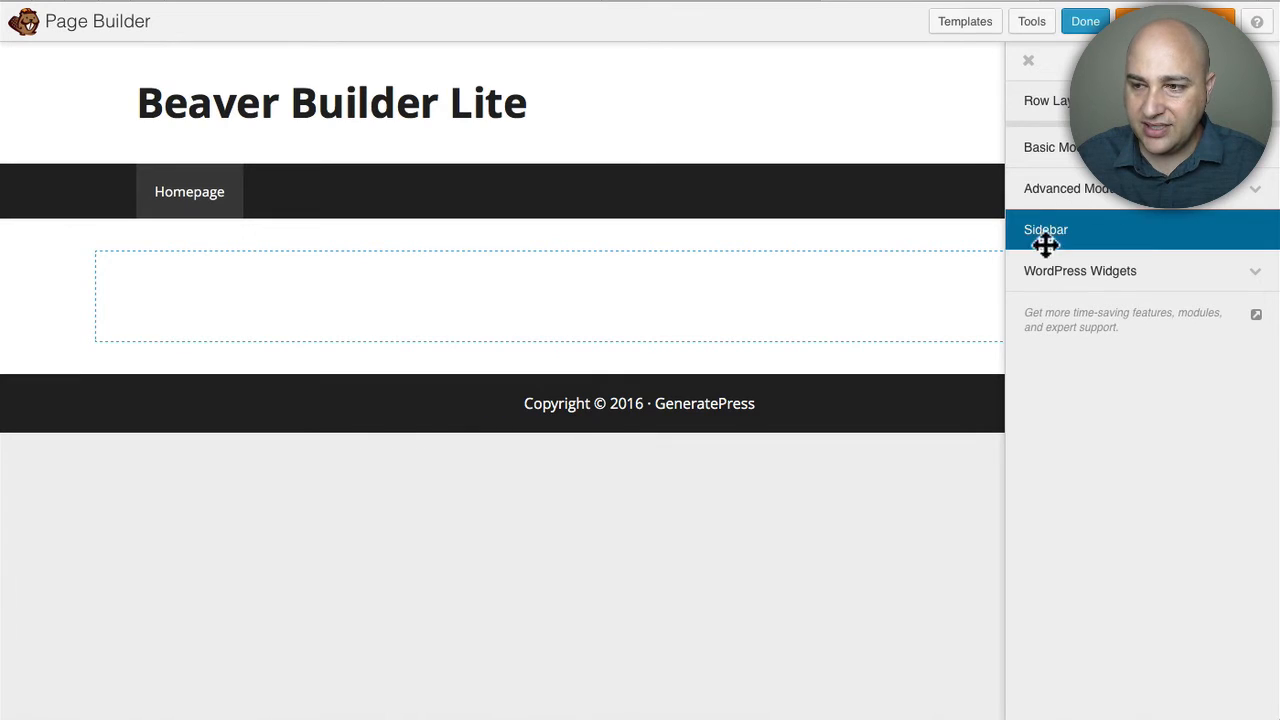
# Step: Return to the Standard site's page builder and review its Advanced Modules from Content Slider through Testimonials
pyautogui.click(682, 5)
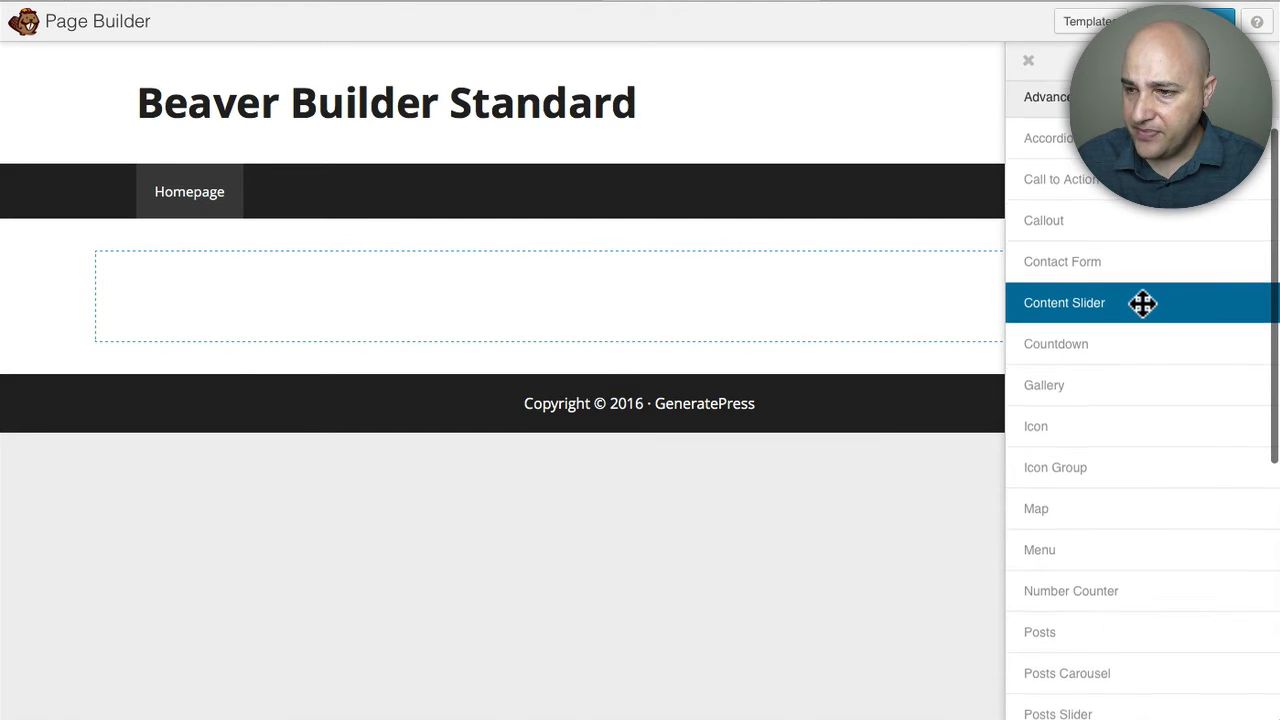
pyautogui.scroll(-1, 1140, 300)
pyautogui.scroll(-4, 1138, 296)
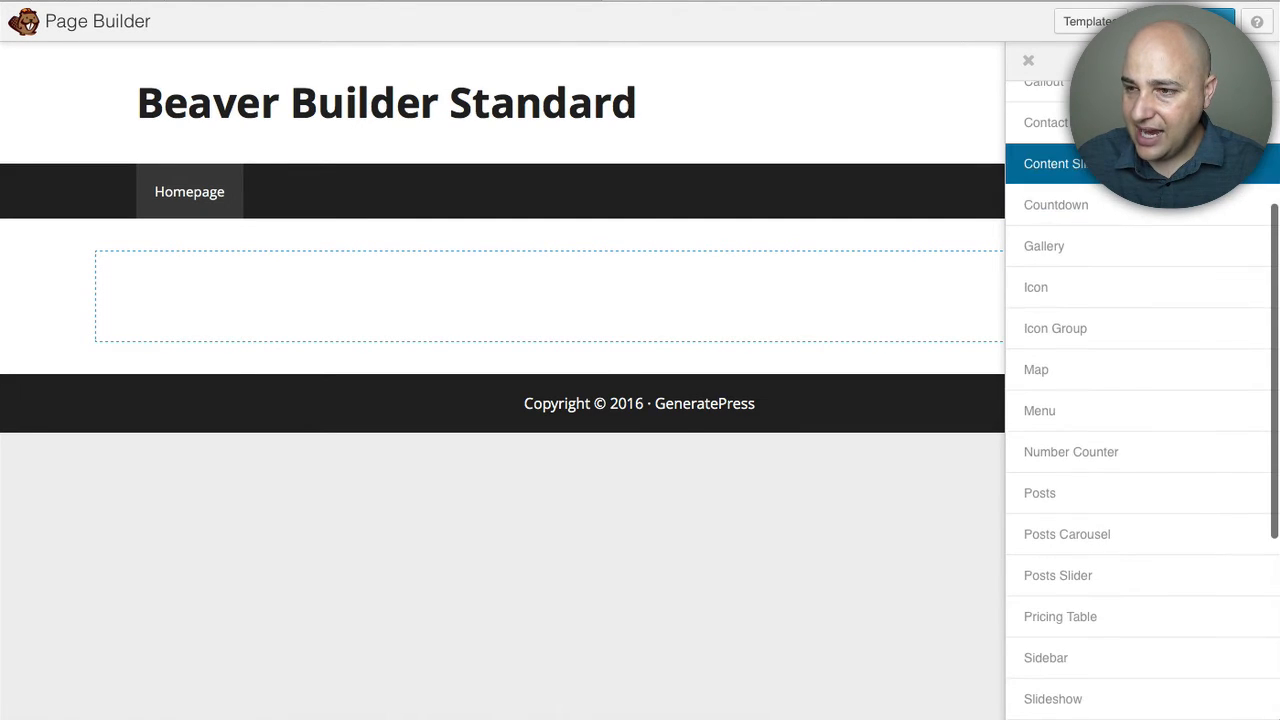
pyautogui.scroll(-1, 1110, 192)
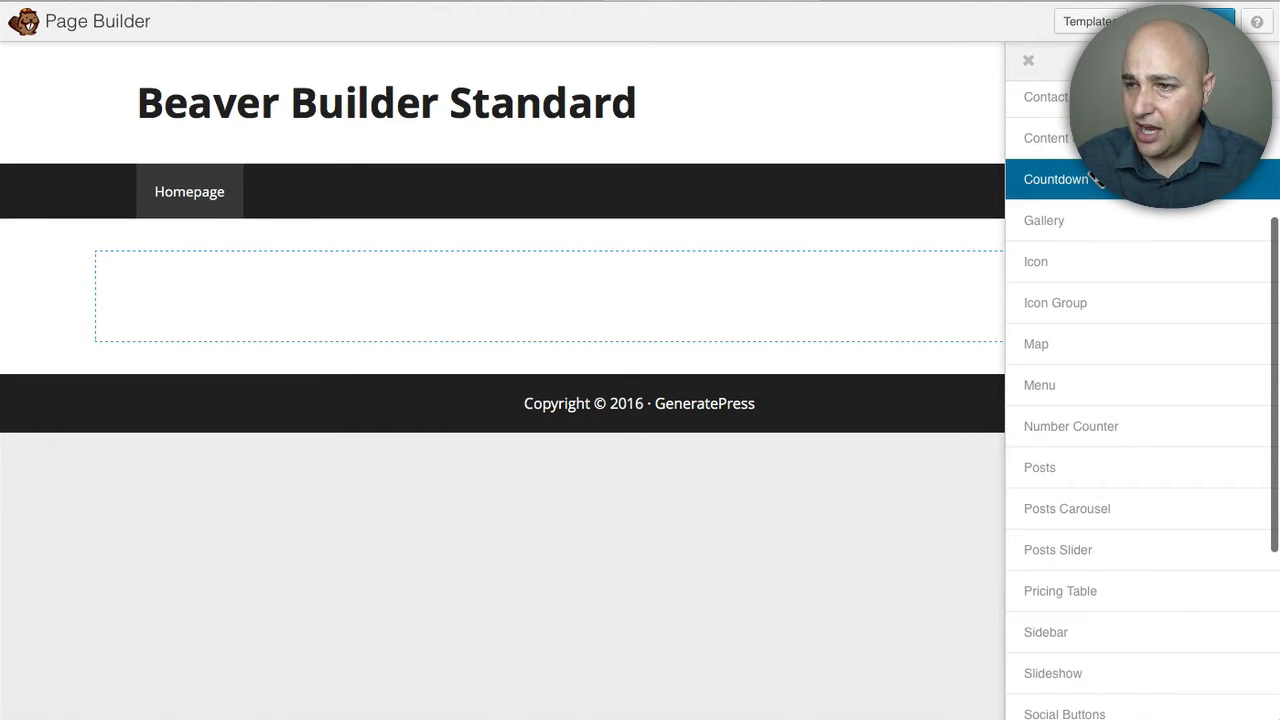
pyautogui.scroll(-3, 1110, 255)
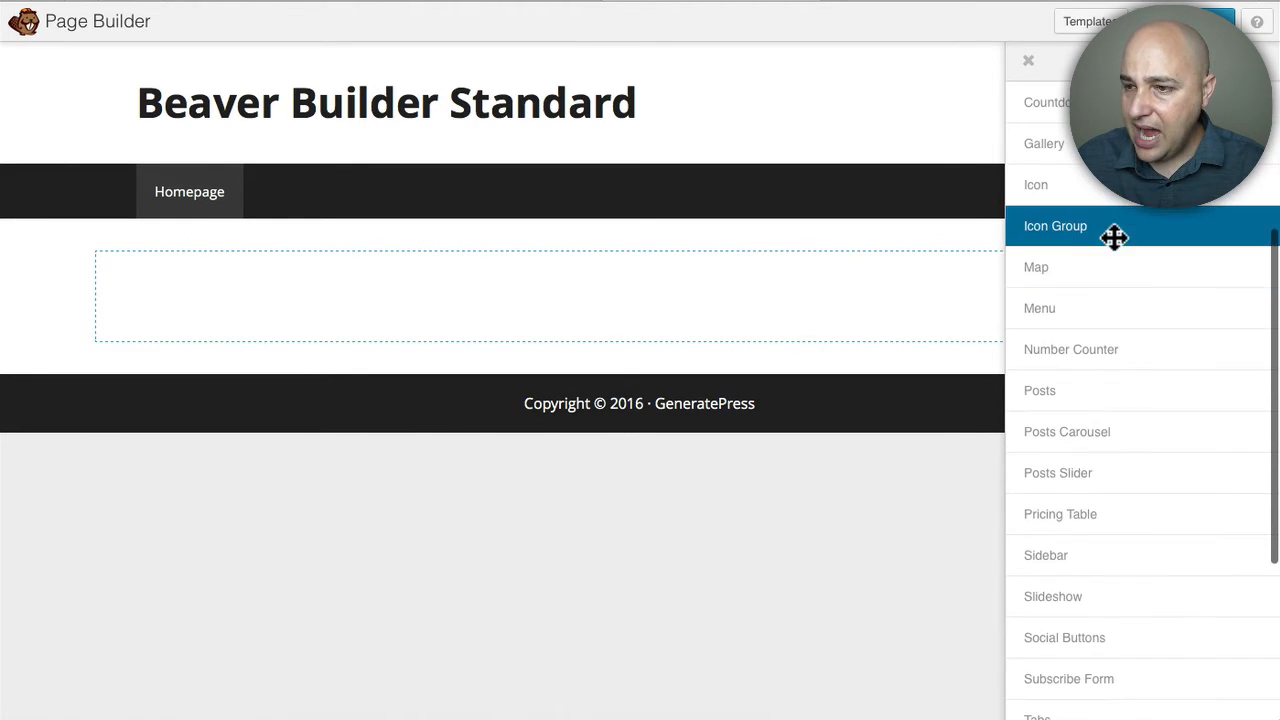
pyautogui.scroll(-3, 1126, 268)
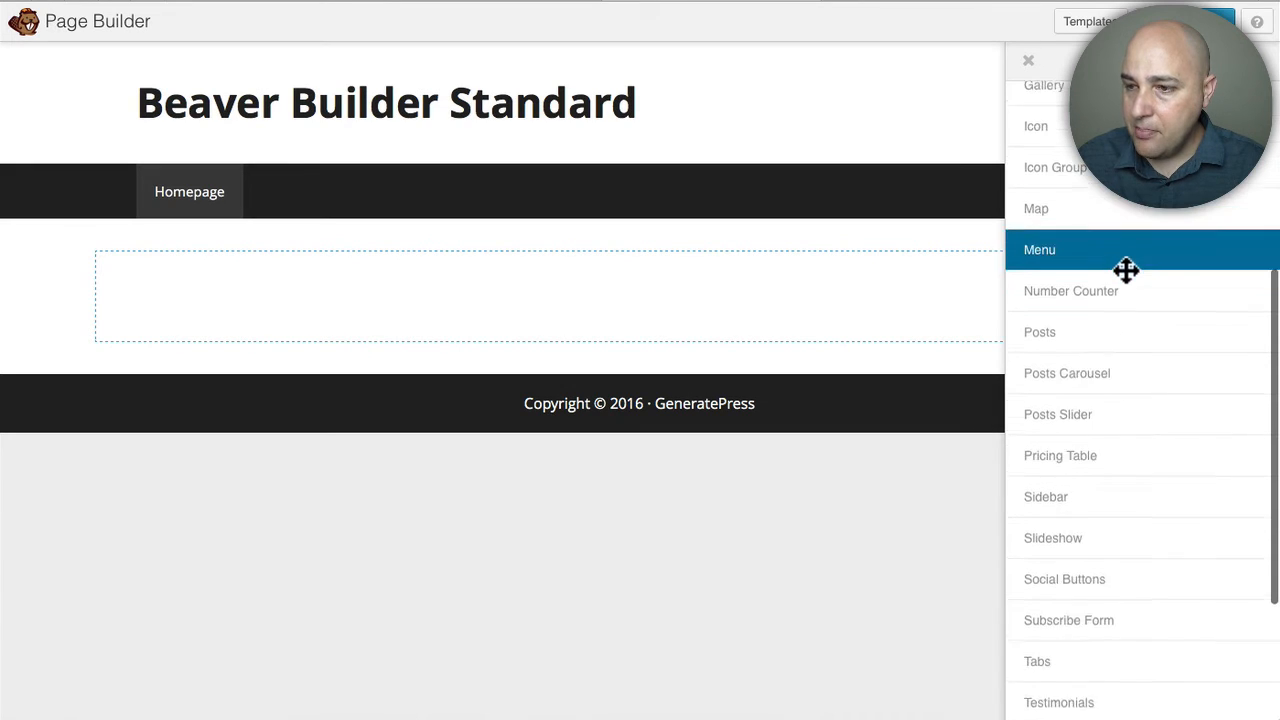
pyautogui.scroll(-1, 1146, 240)
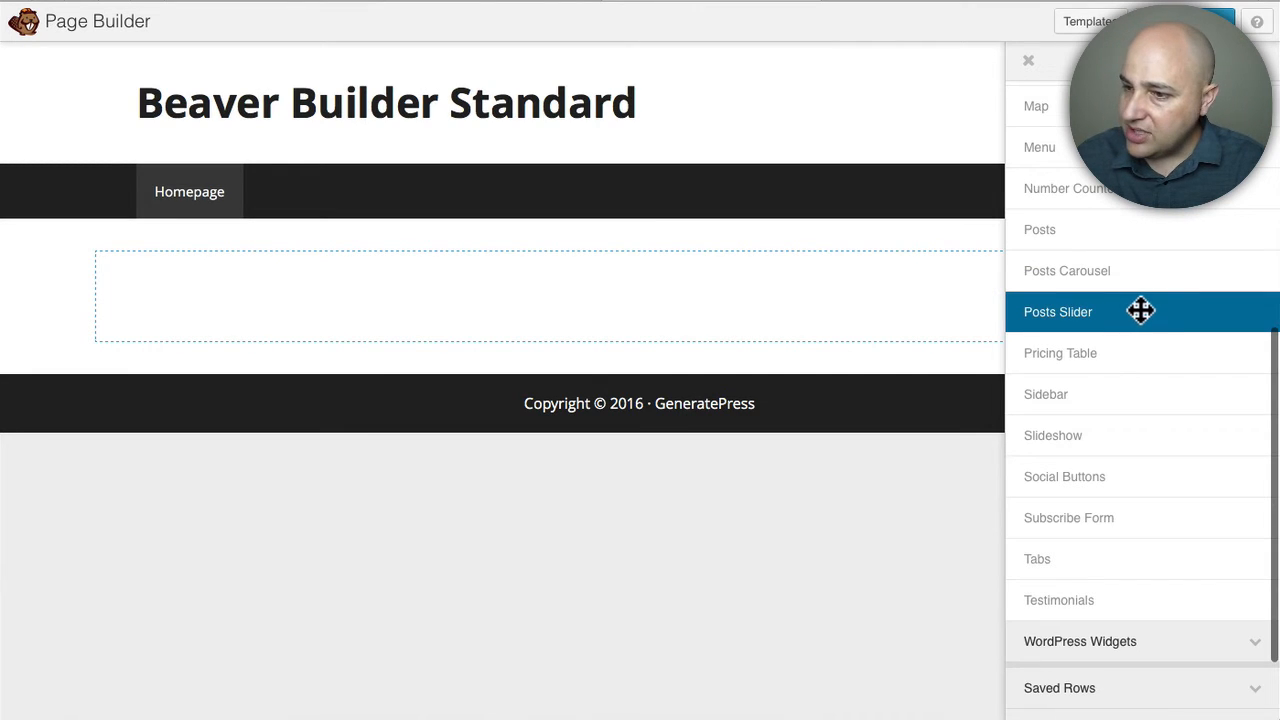
pyautogui.scroll(-1, 1140, 315)
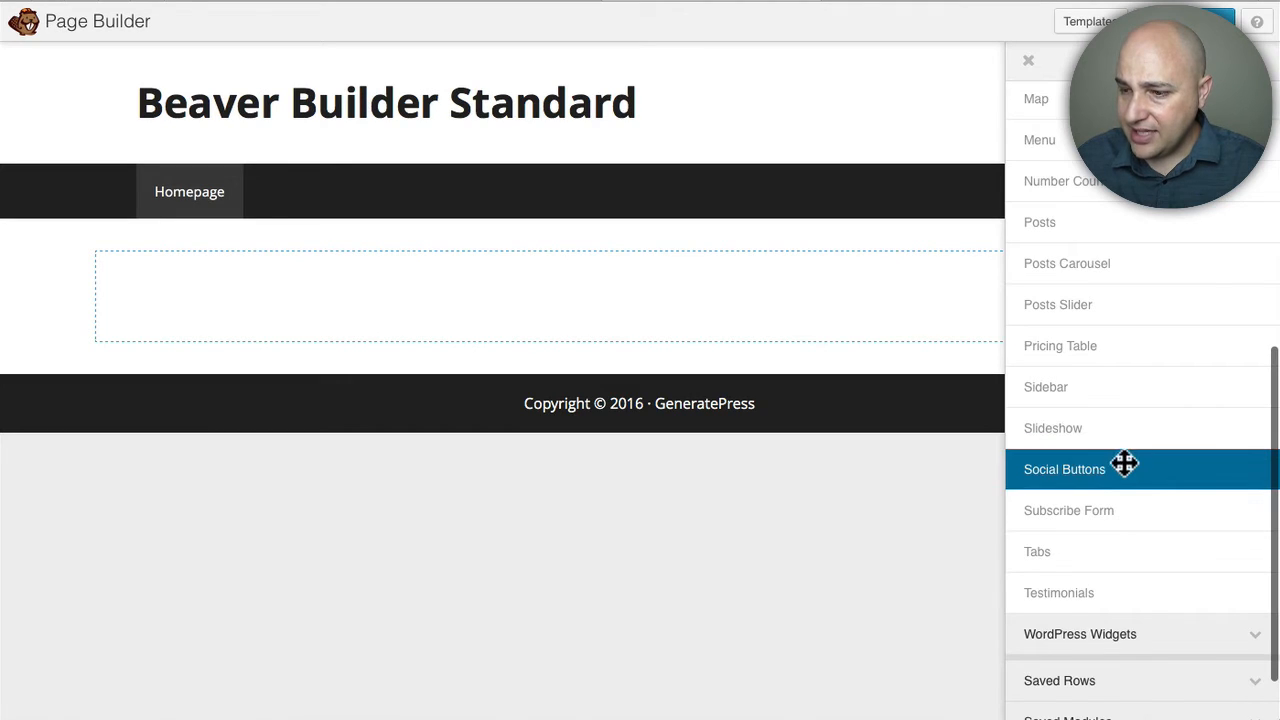
pyautogui.scroll(-1, 1137, 486)
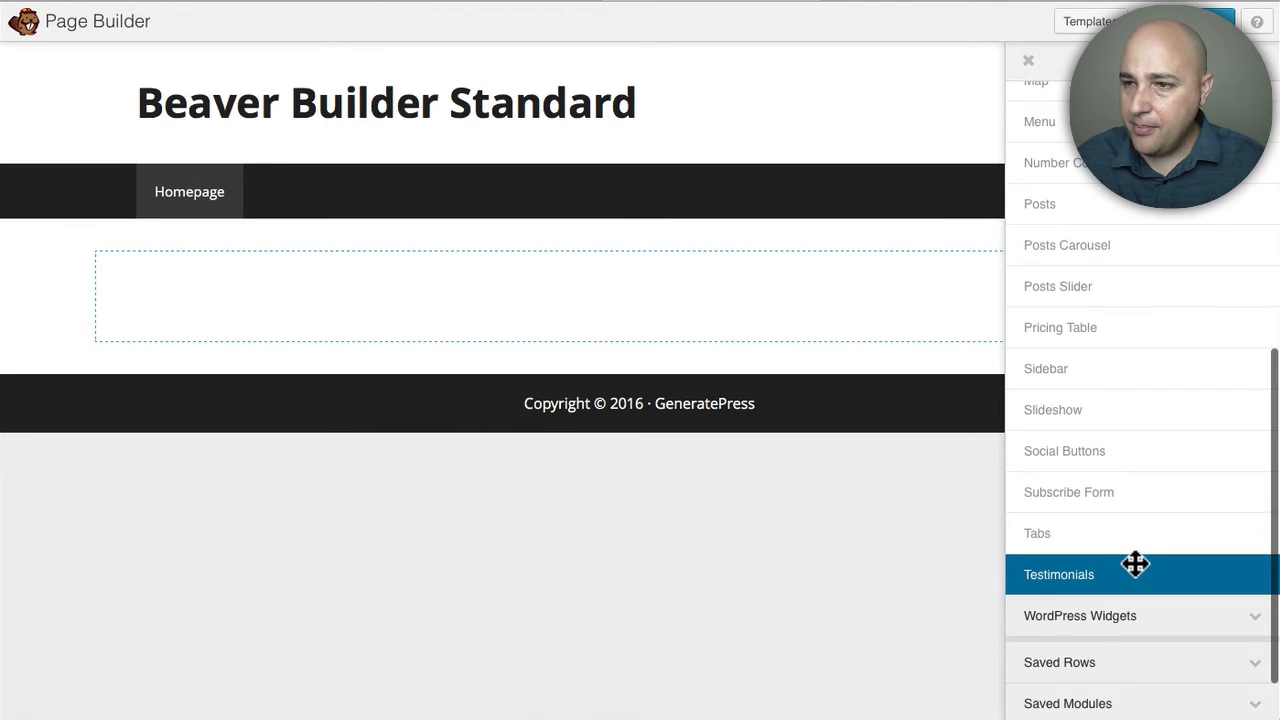
pyautogui.scroll(1, 1136, 564)
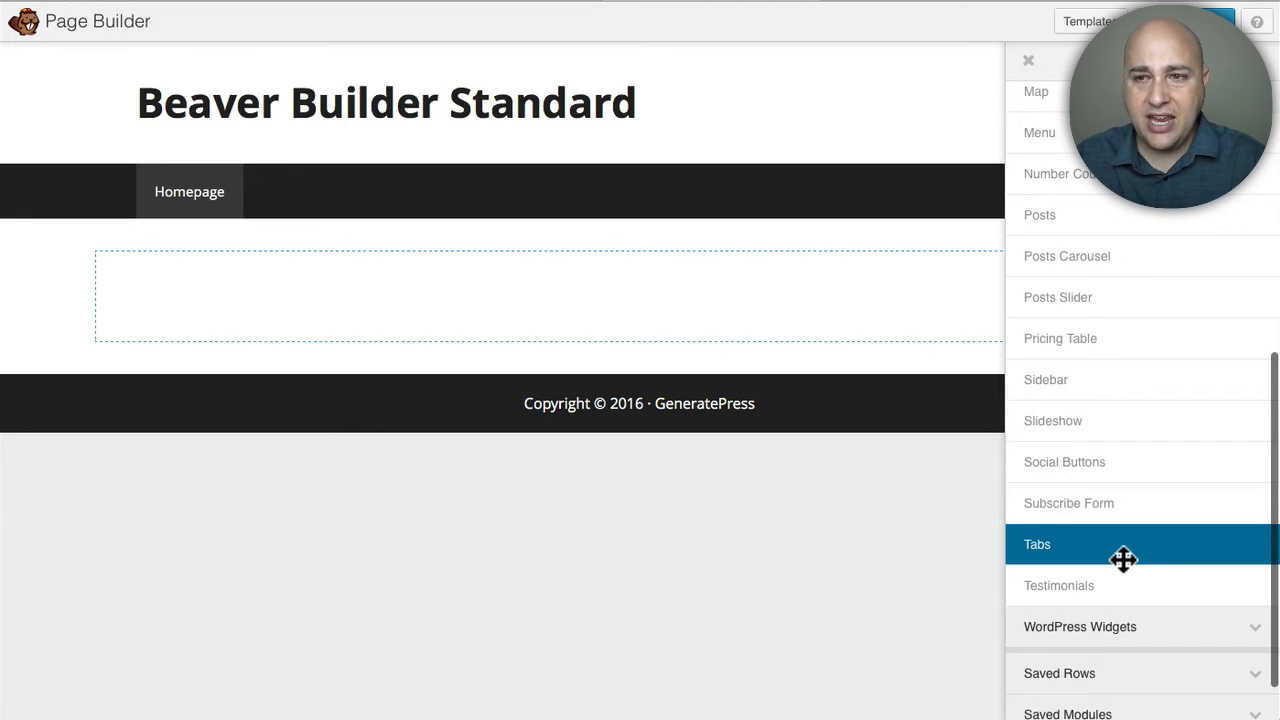
pyautogui.scroll(2, 1128, 397)
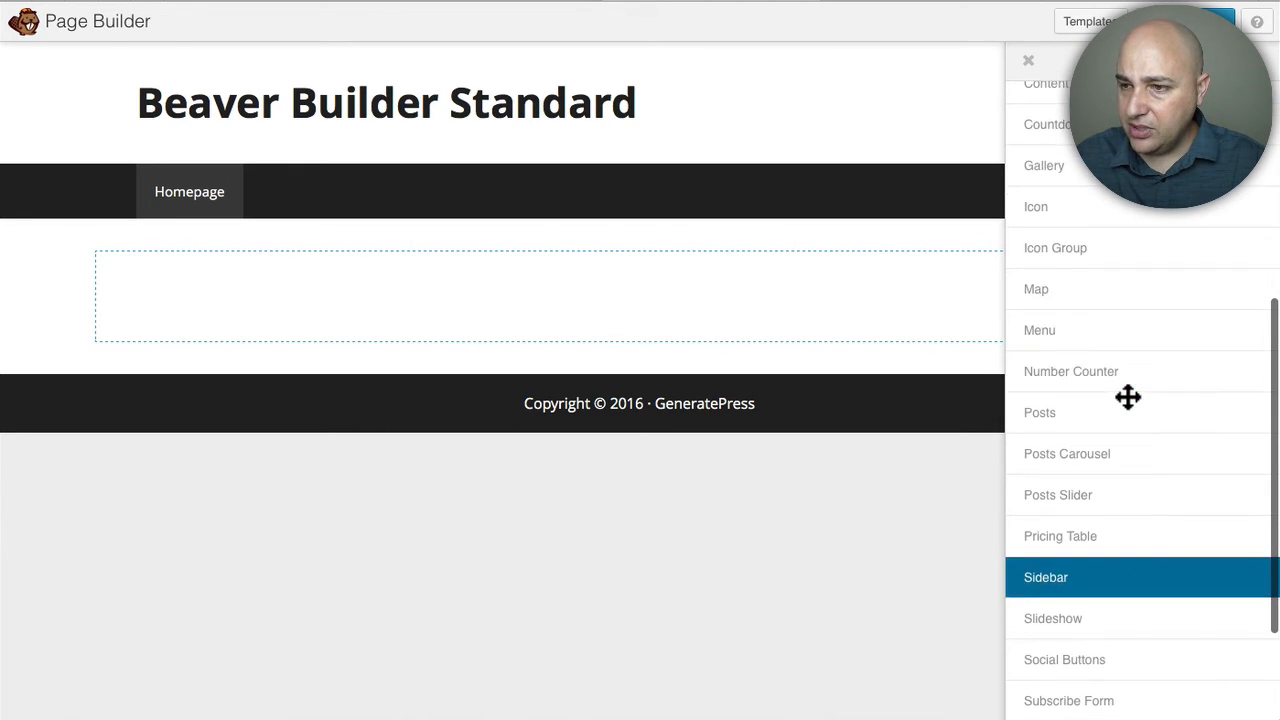
pyautogui.scroll(3, 1128, 397)
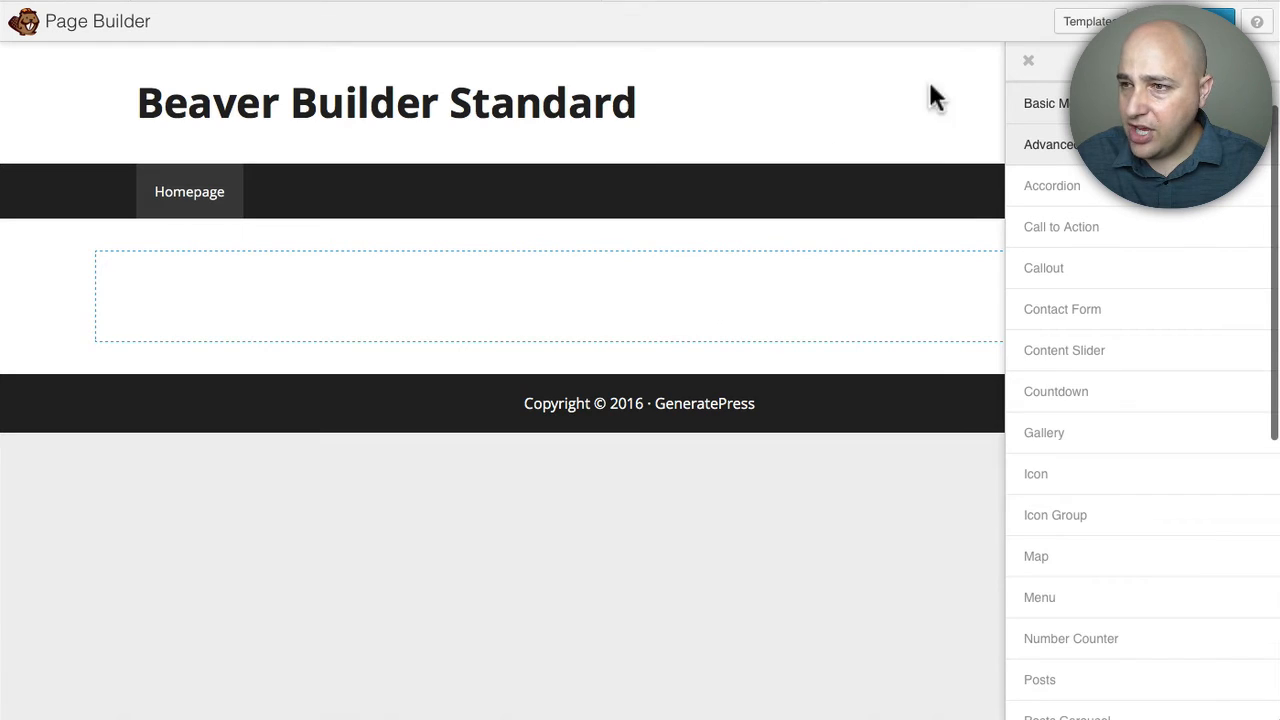
# Step: Show the Standard site's layout templates, browse the Landing Pages designs, and check which template categories are offered
pyautogui.click(1080, 22)
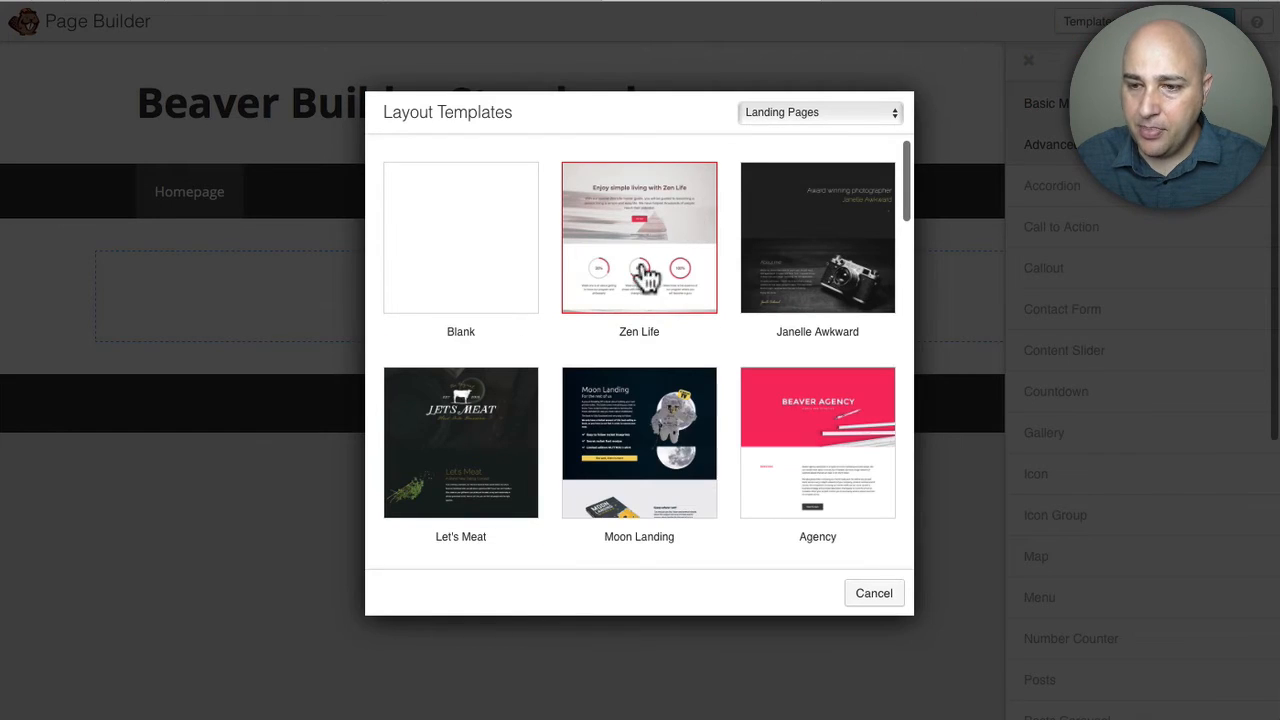
pyautogui.scroll(-3, 646, 286)
pyautogui.scroll(-5, 645, 290)
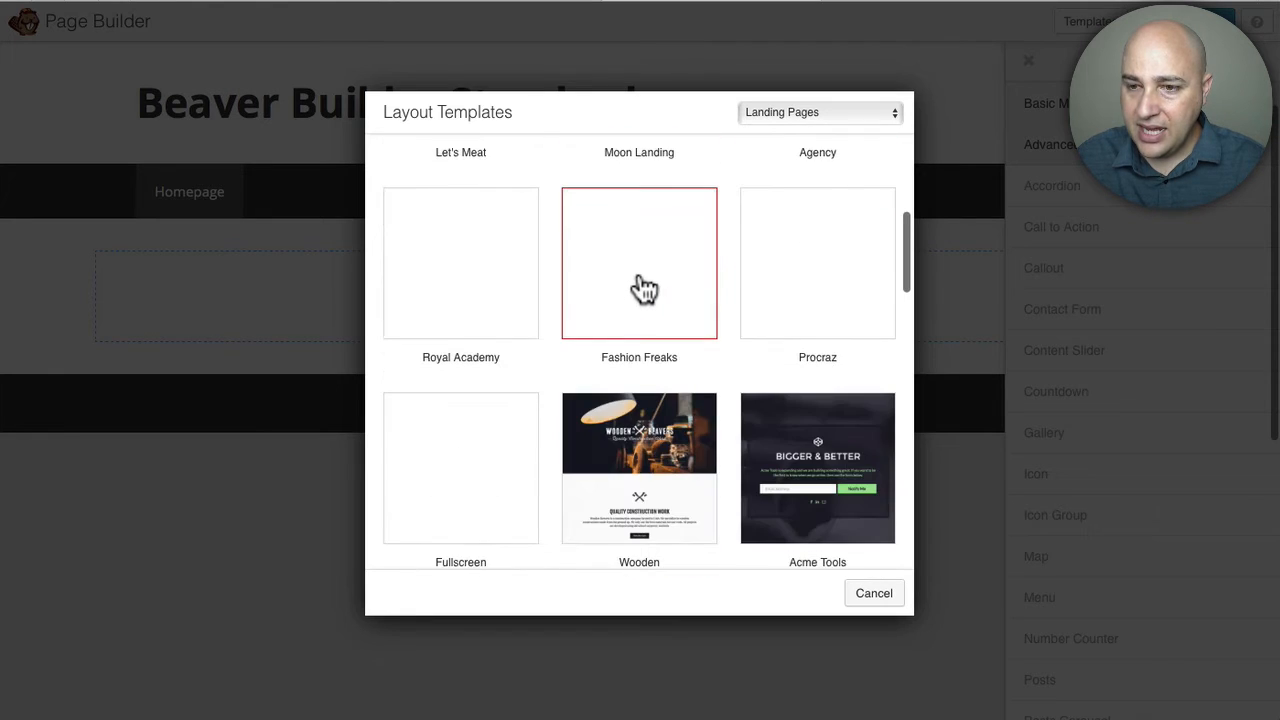
pyautogui.click(839, 114)
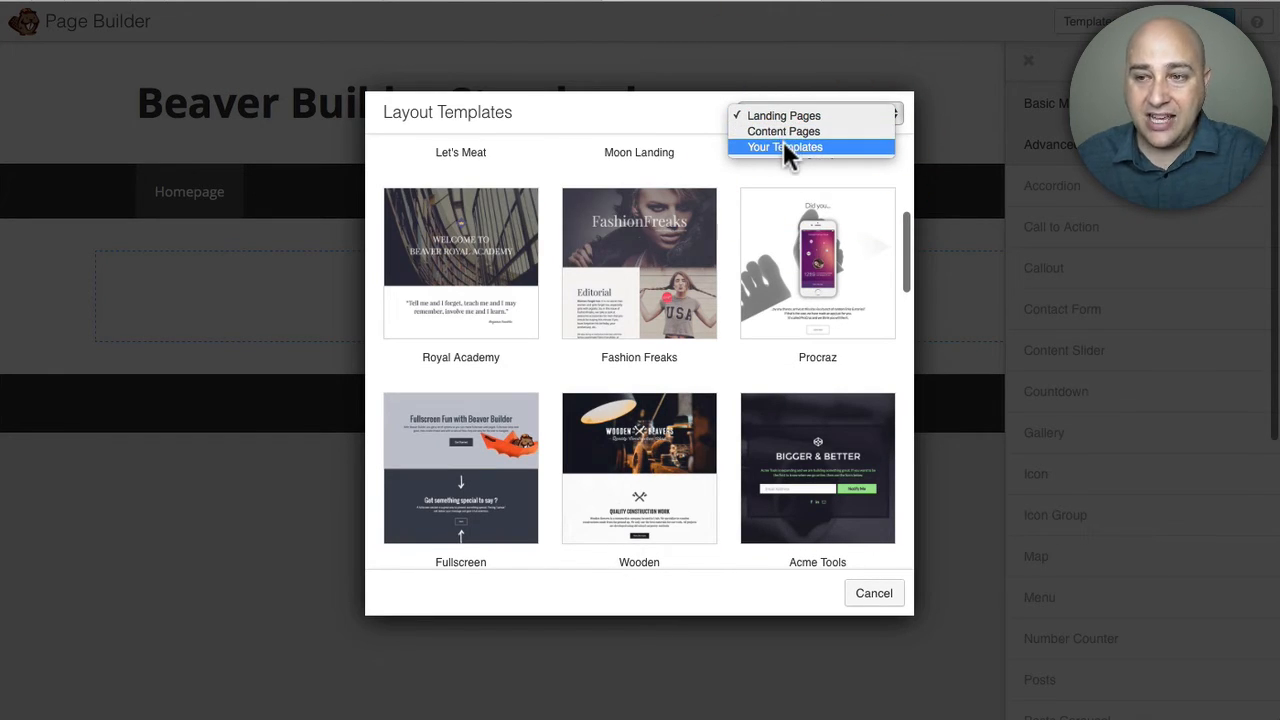
pyautogui.click(738, 216)
pyautogui.scroll(-5, 722, 240)
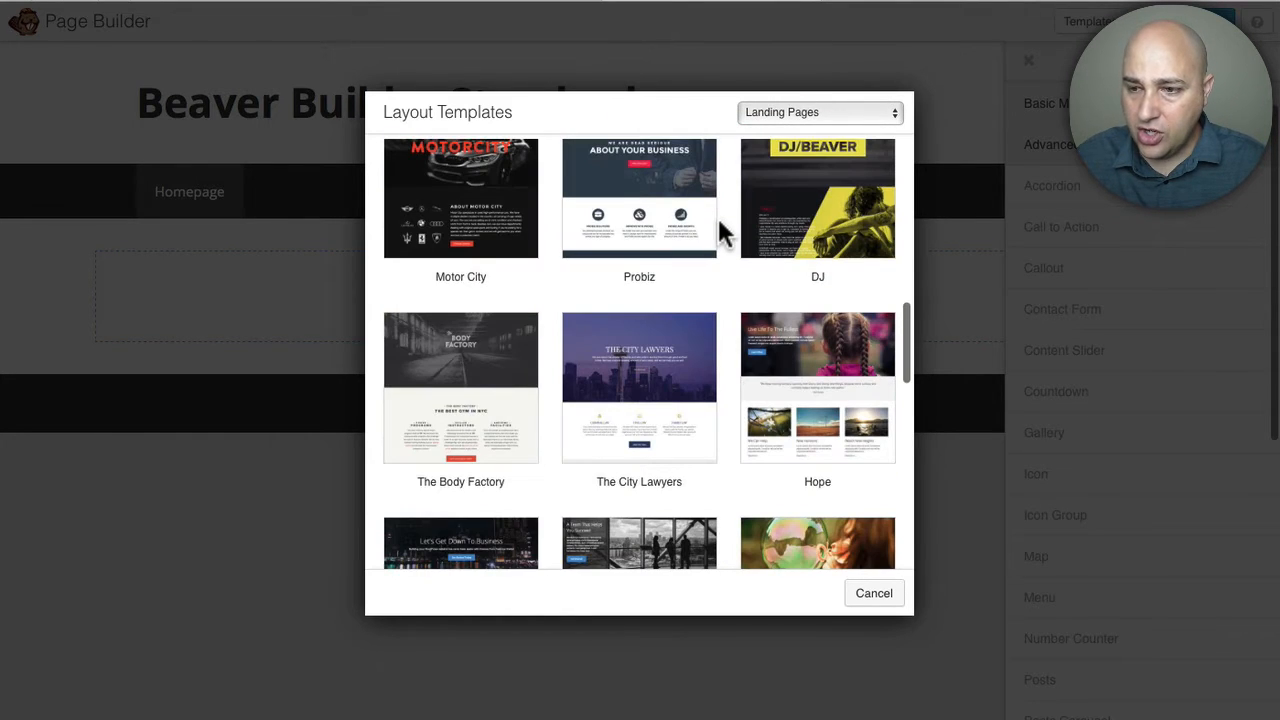
pyautogui.scroll(5, 720, 225)
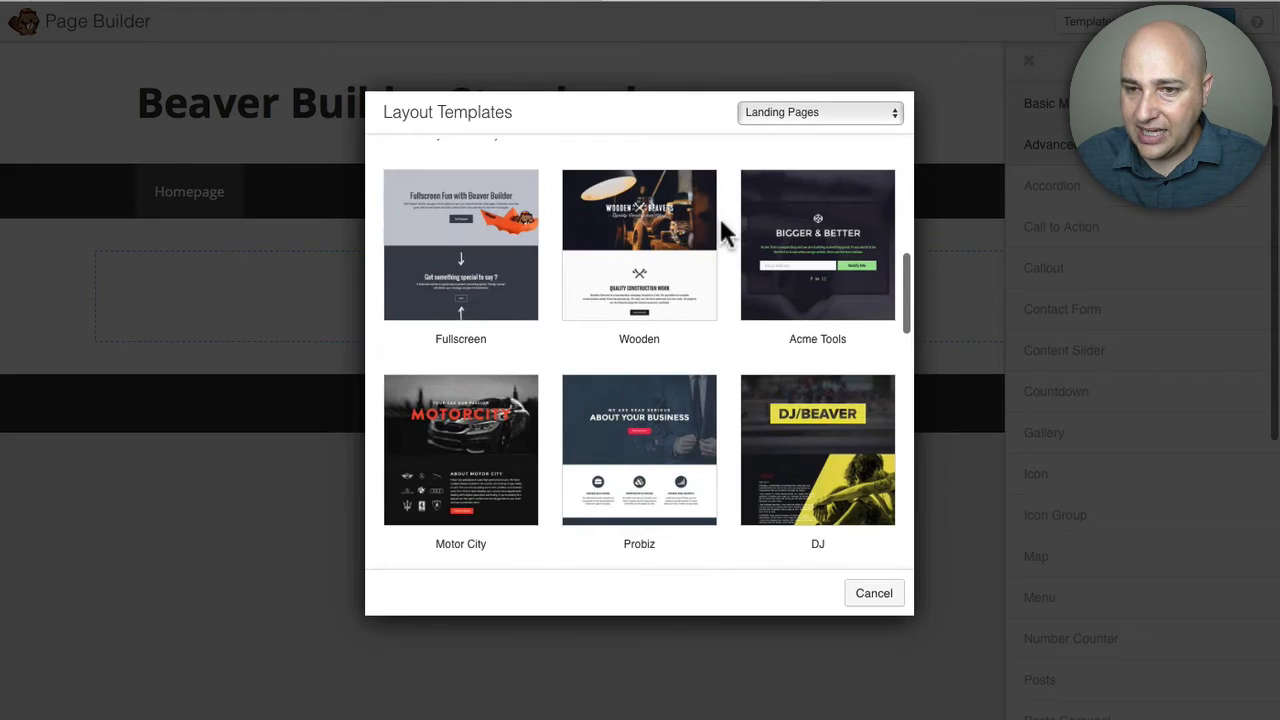
pyautogui.scroll(3, 721, 224)
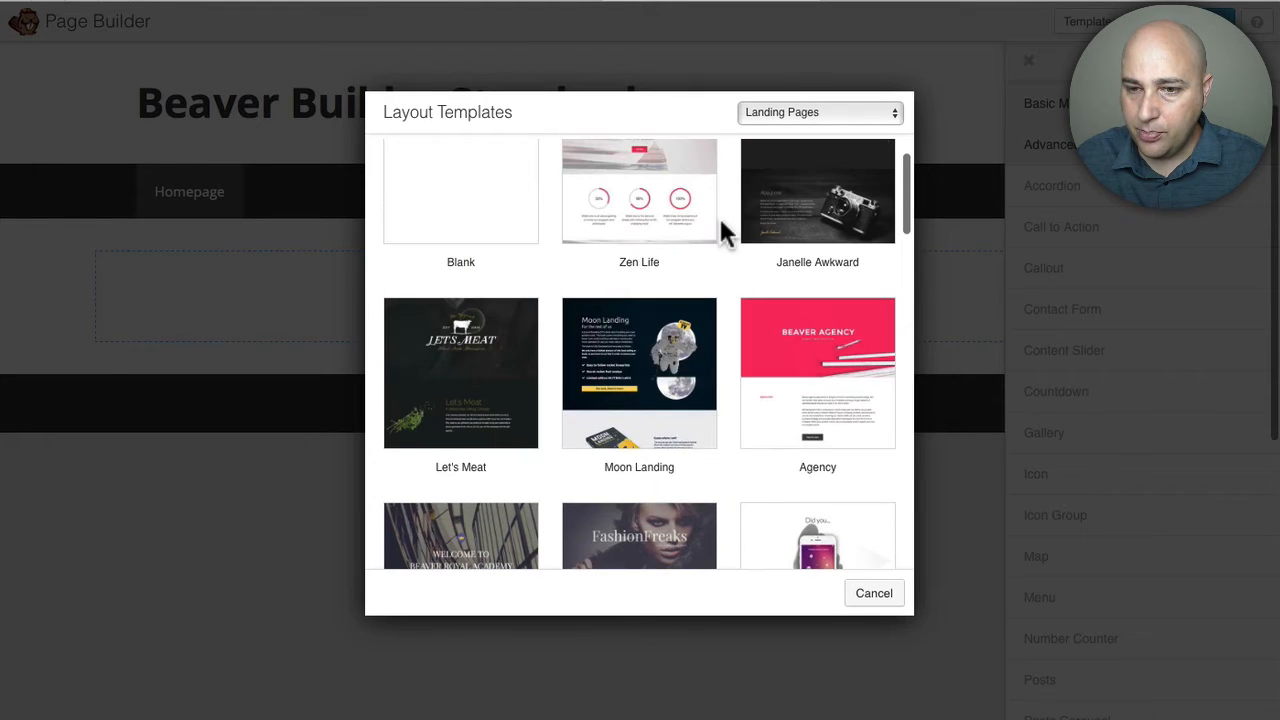
pyautogui.scroll(1, 721, 223)
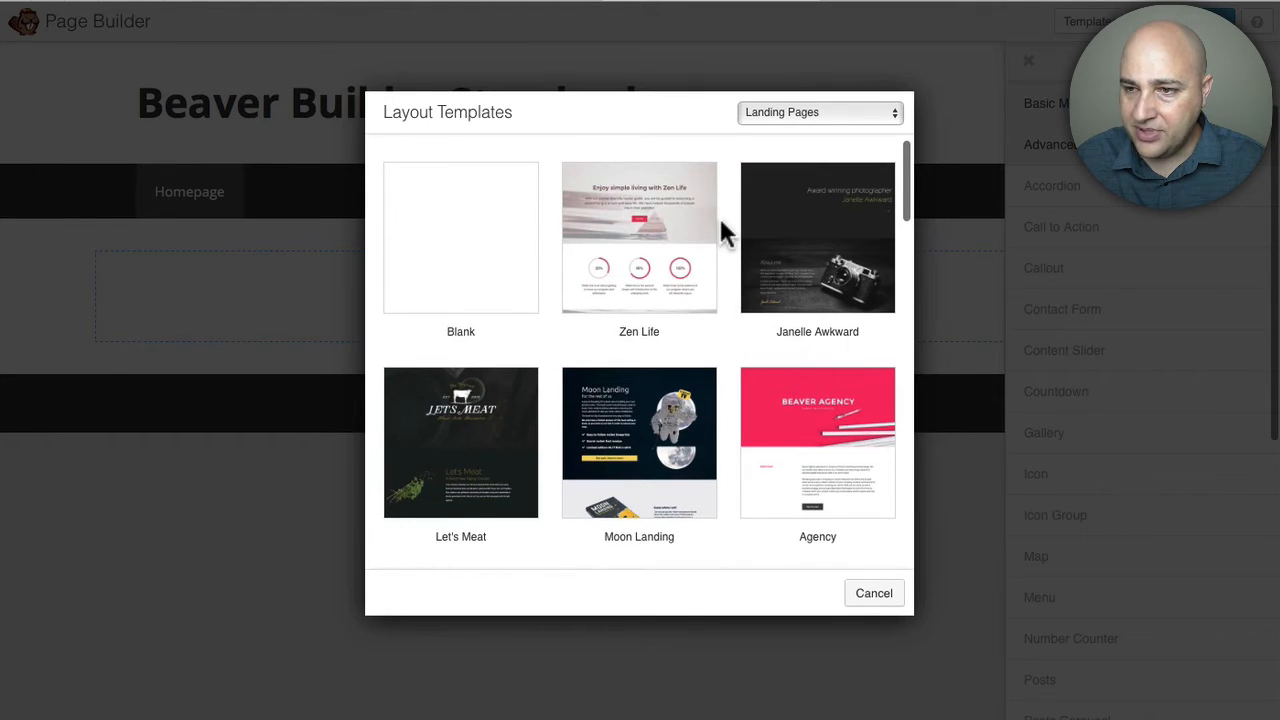
# Step: Replace the homepage's existing layout with The Body Factory landing page template and accept the overwrite
pyautogui.scroll(-4, 721, 223)
pyautogui.scroll(-4, 724, 233)
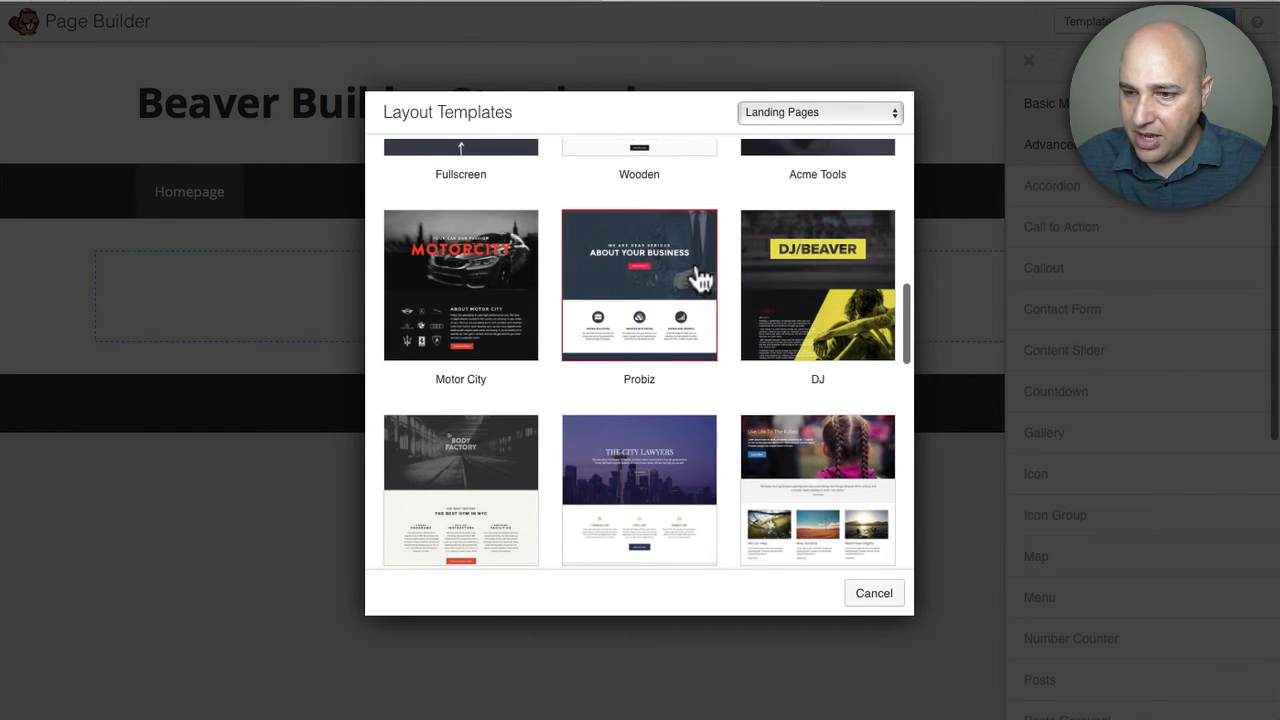
pyautogui.scroll(-2, 650, 298)
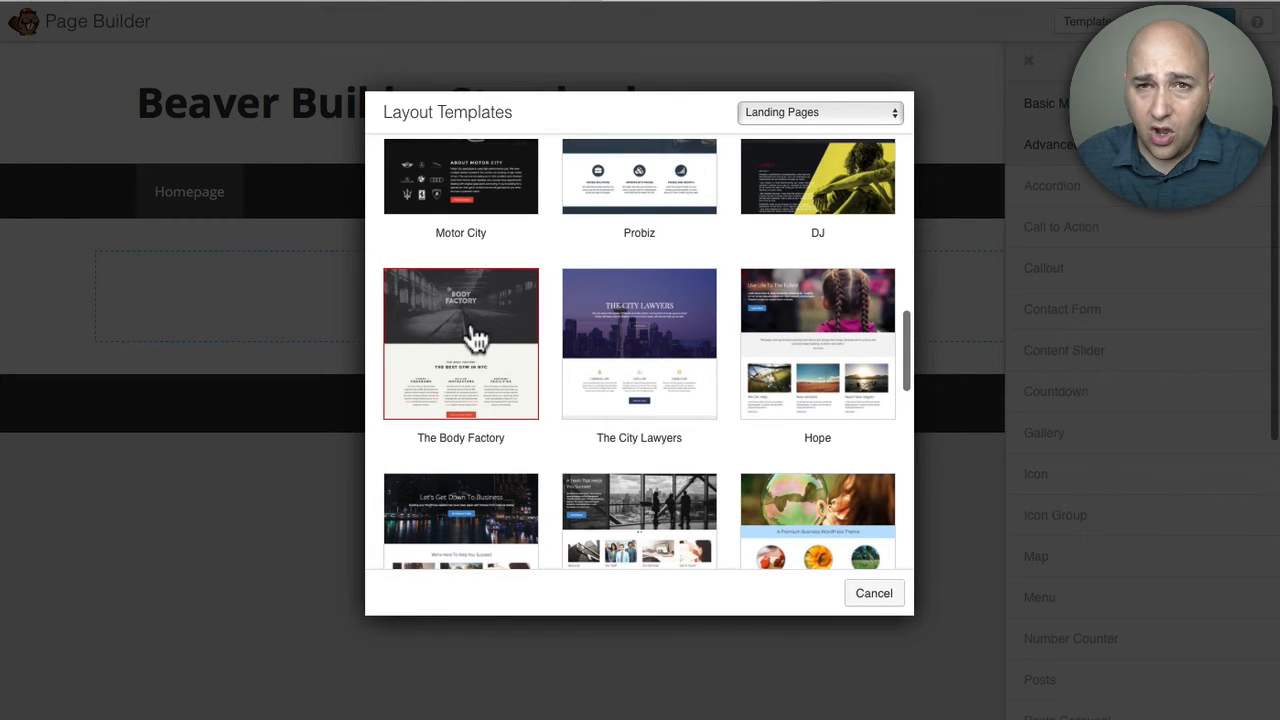
pyautogui.click(471, 335)
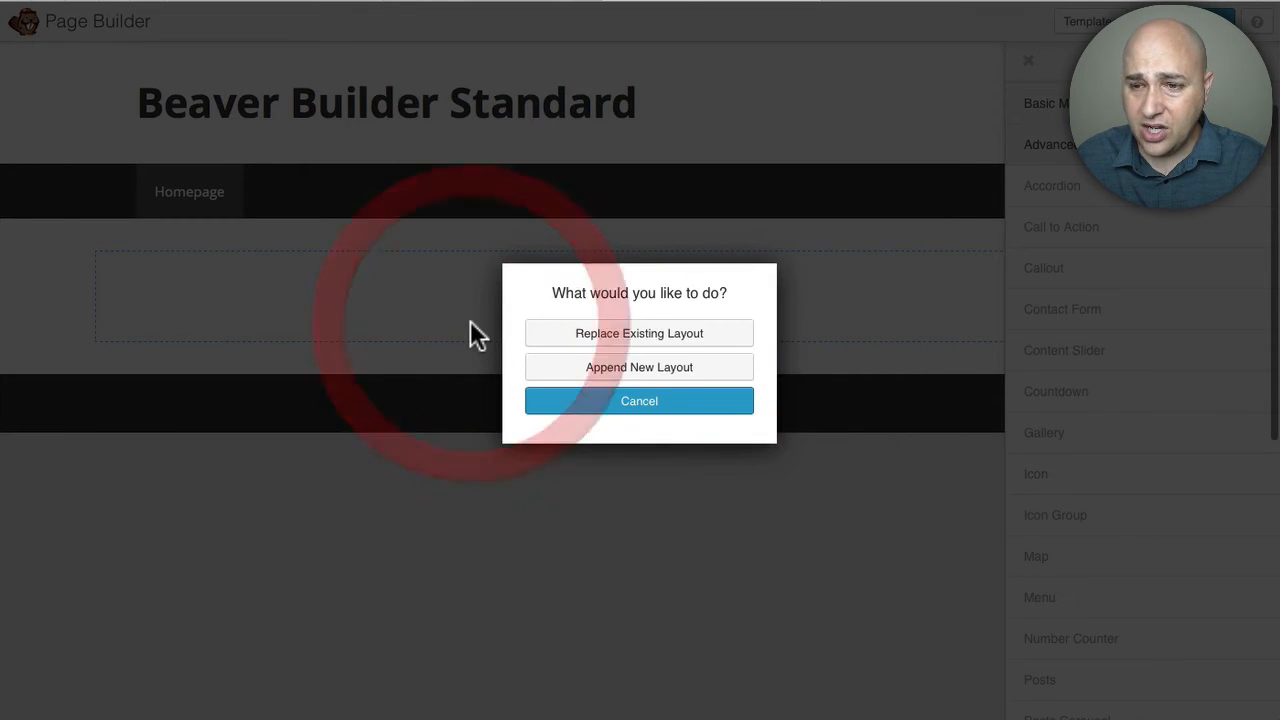
pyautogui.click(638, 333)
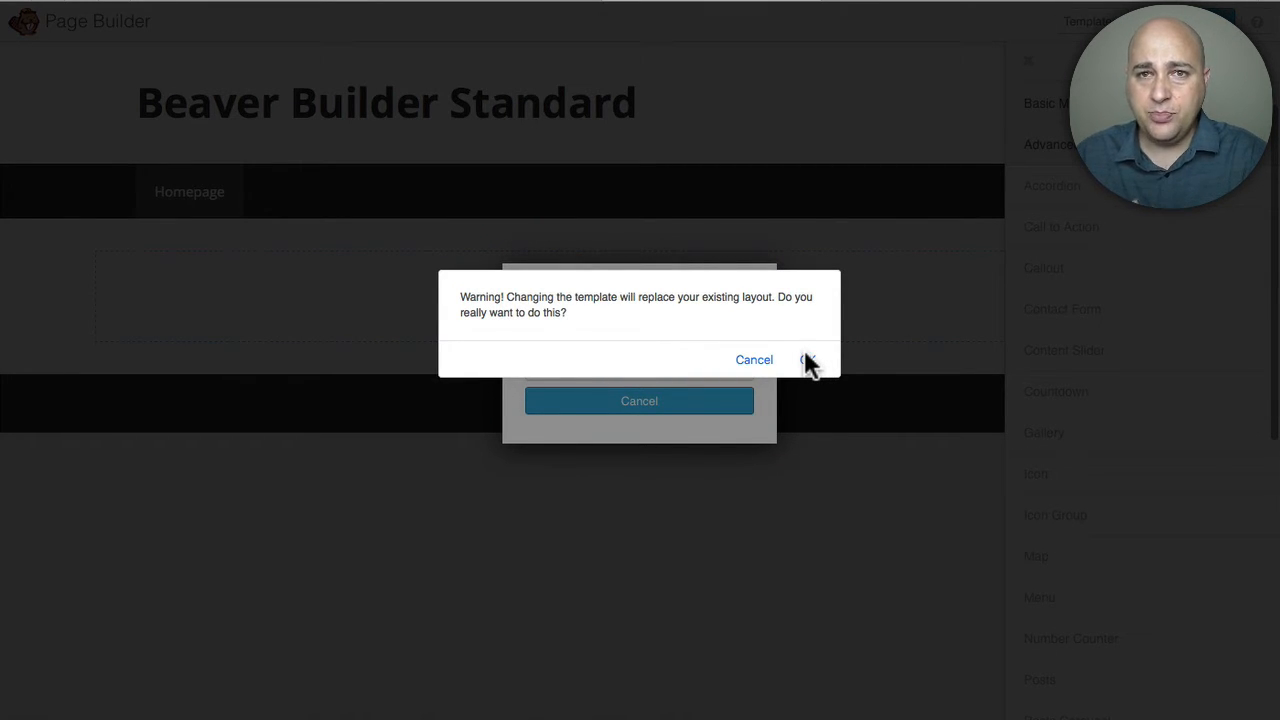
pyautogui.click(807, 362)
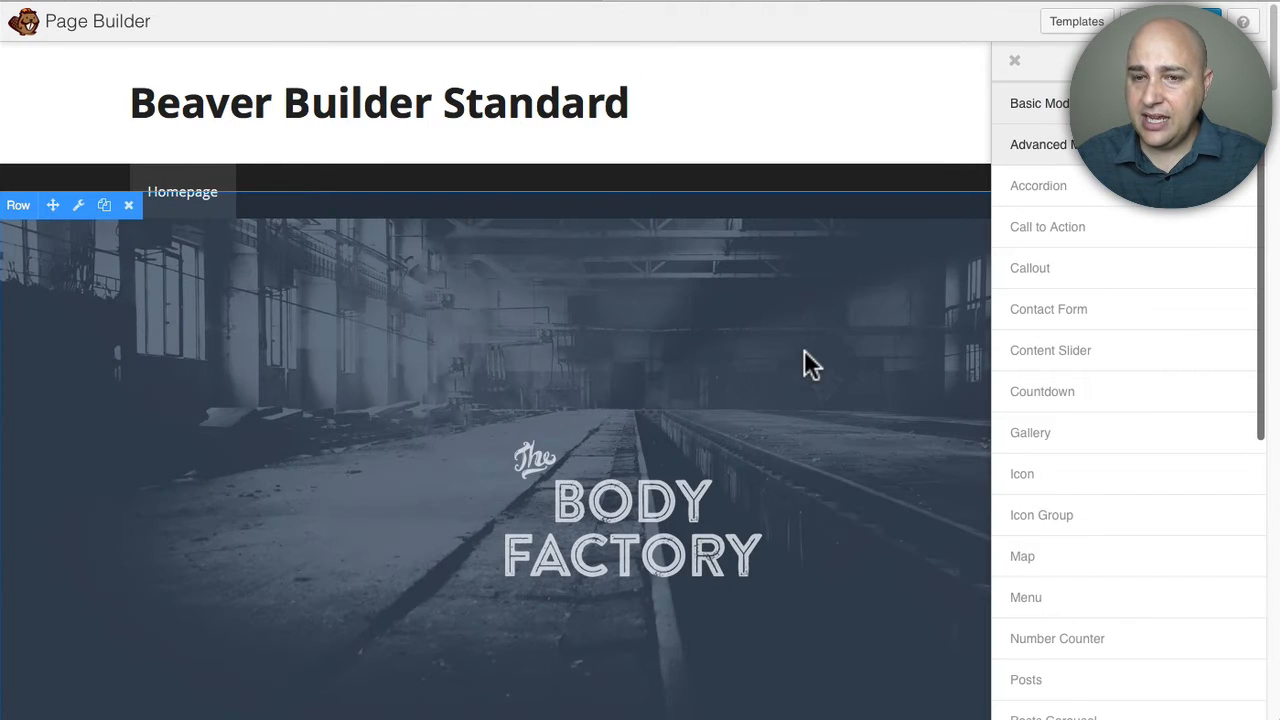
# Step: Review the homepage's Body Factory layout from the hero row through pricing plans, instructor skill bars, opening hours and company address
pyautogui.scroll(-3, 757, 180)
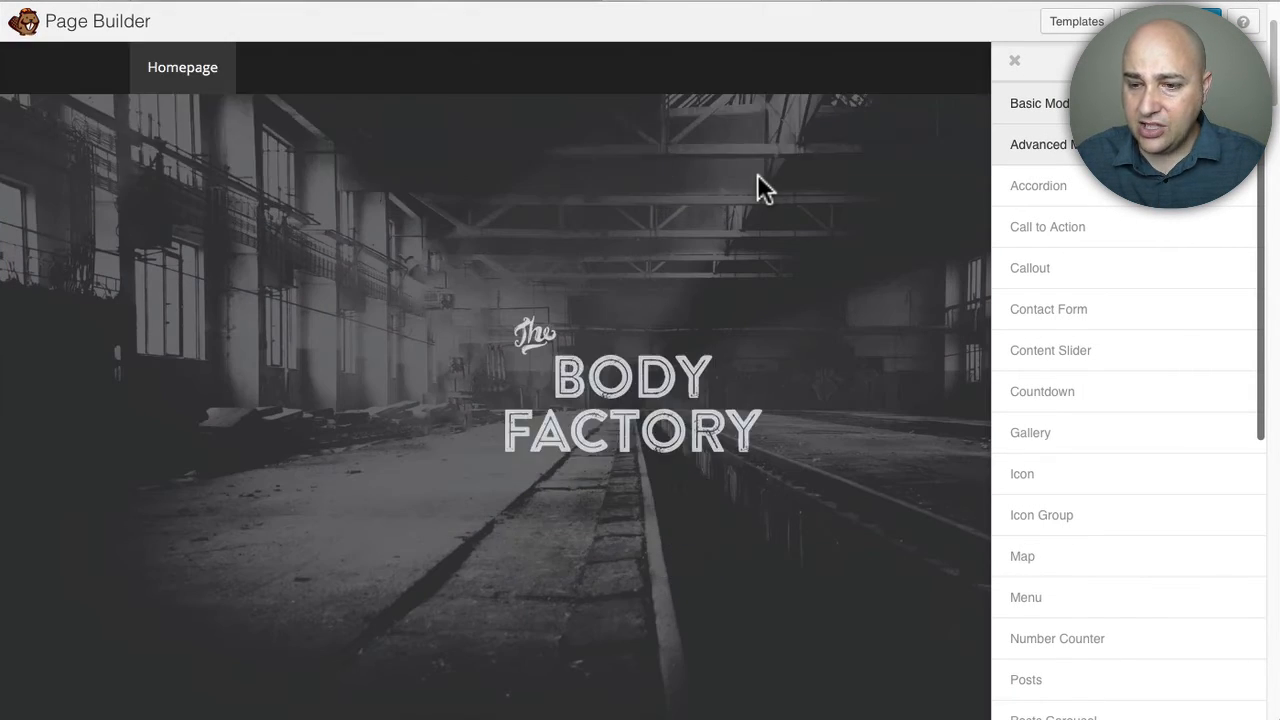
pyautogui.scroll(-12, 756, 175)
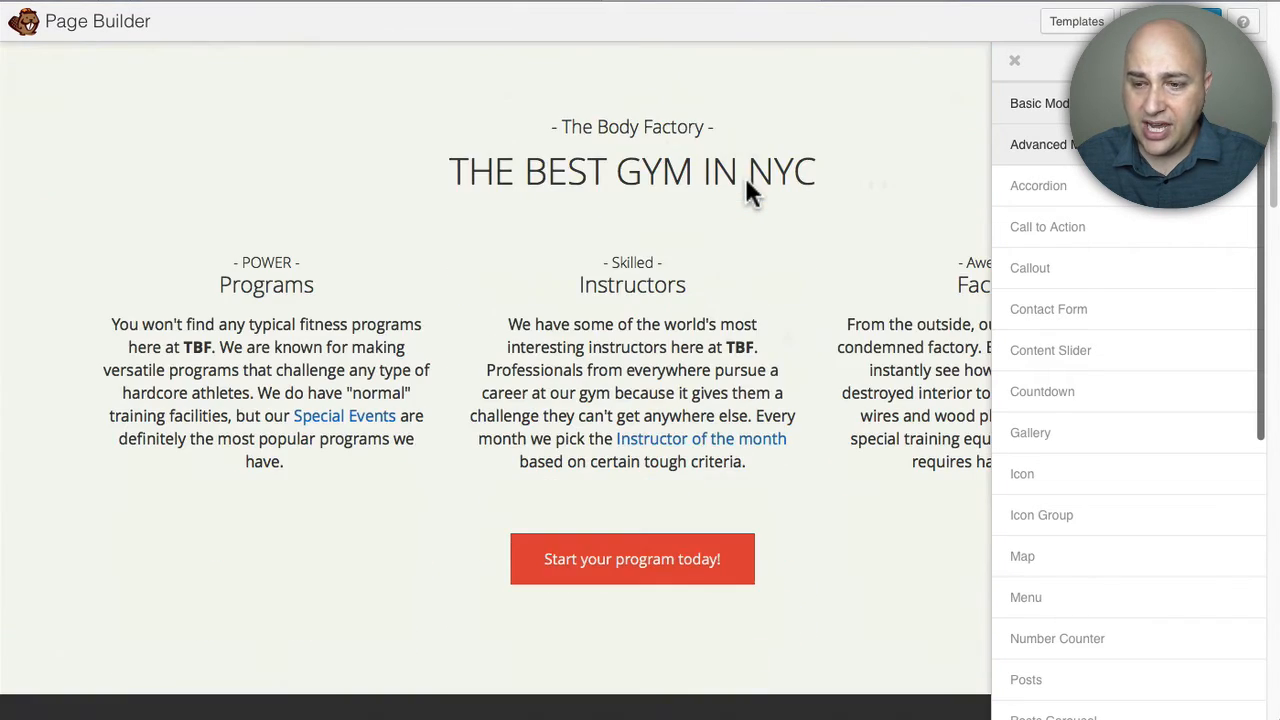
pyautogui.scroll(-3, 745, 180)
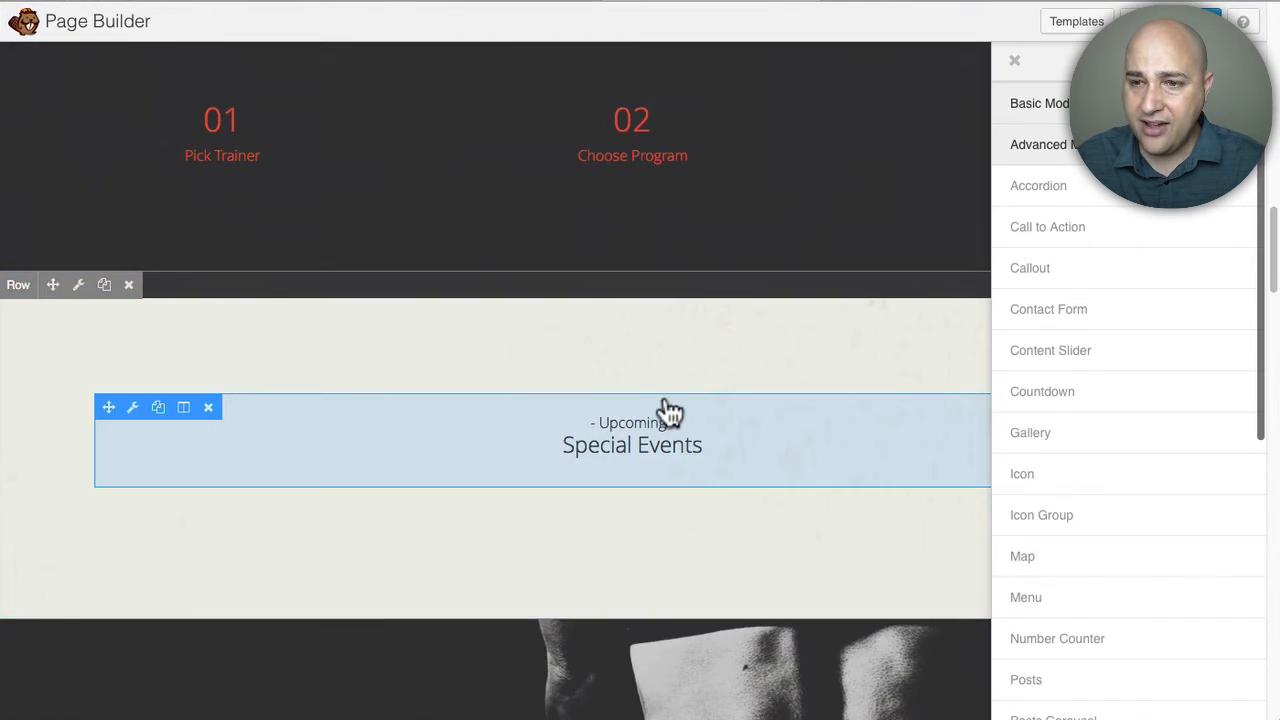
pyautogui.scroll(-12, 670, 390)
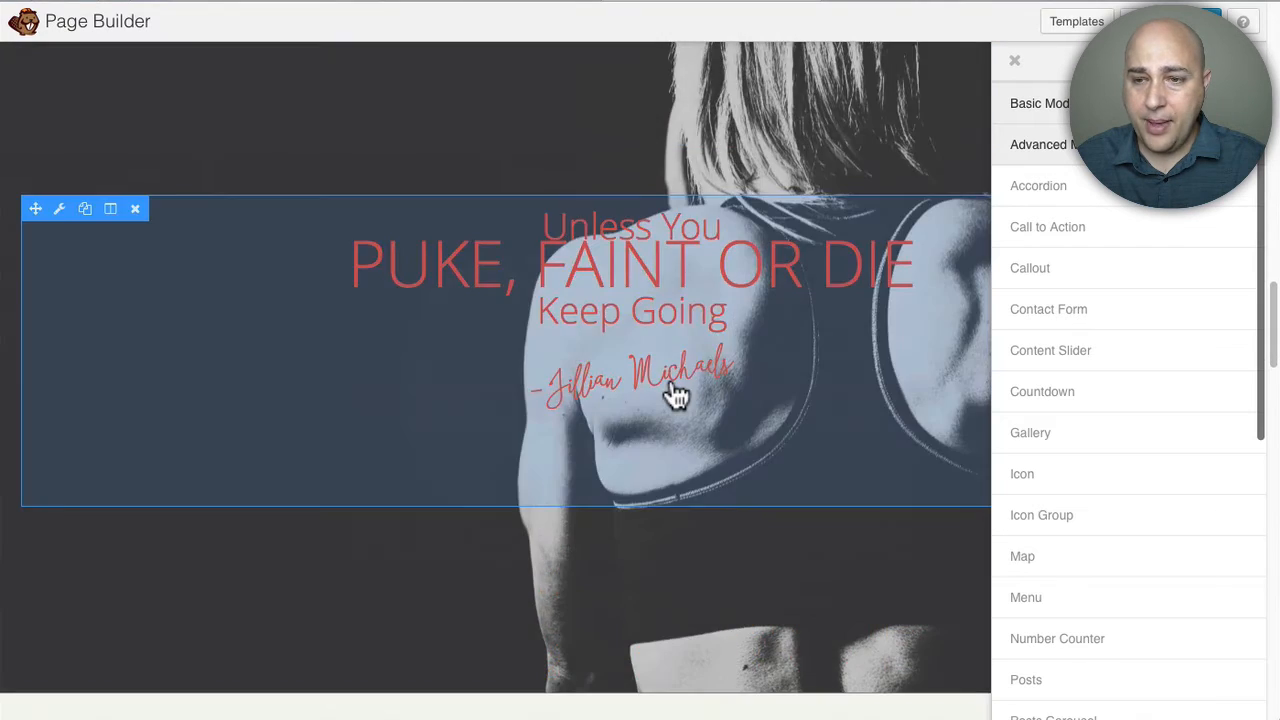
pyautogui.scroll(-5, 670, 390)
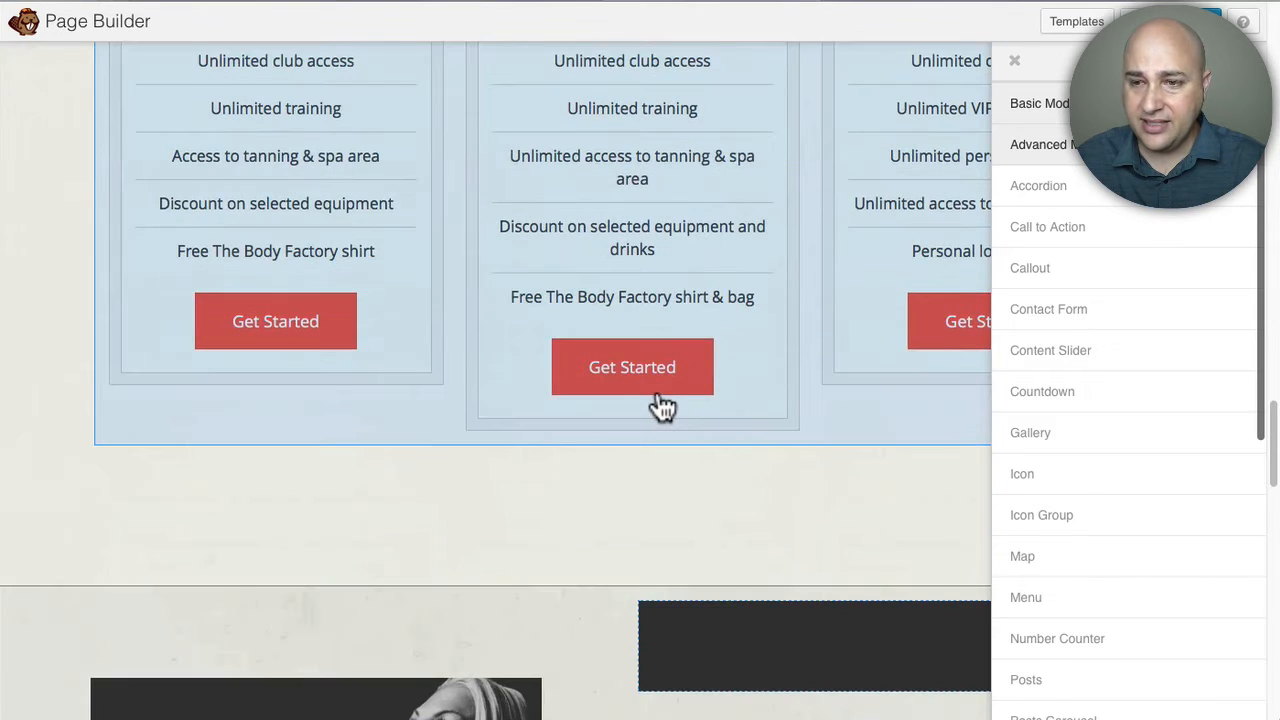
pyautogui.scroll(4, 660, 406)
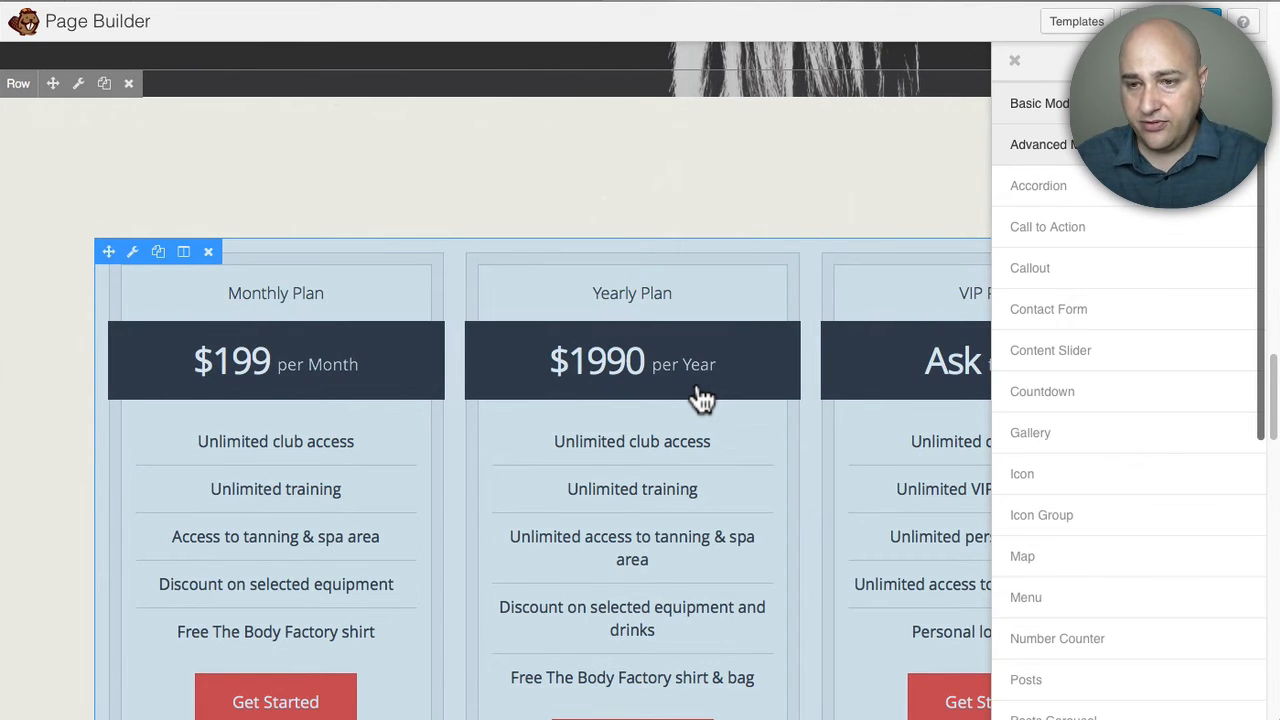
pyautogui.scroll(-8, 700, 398)
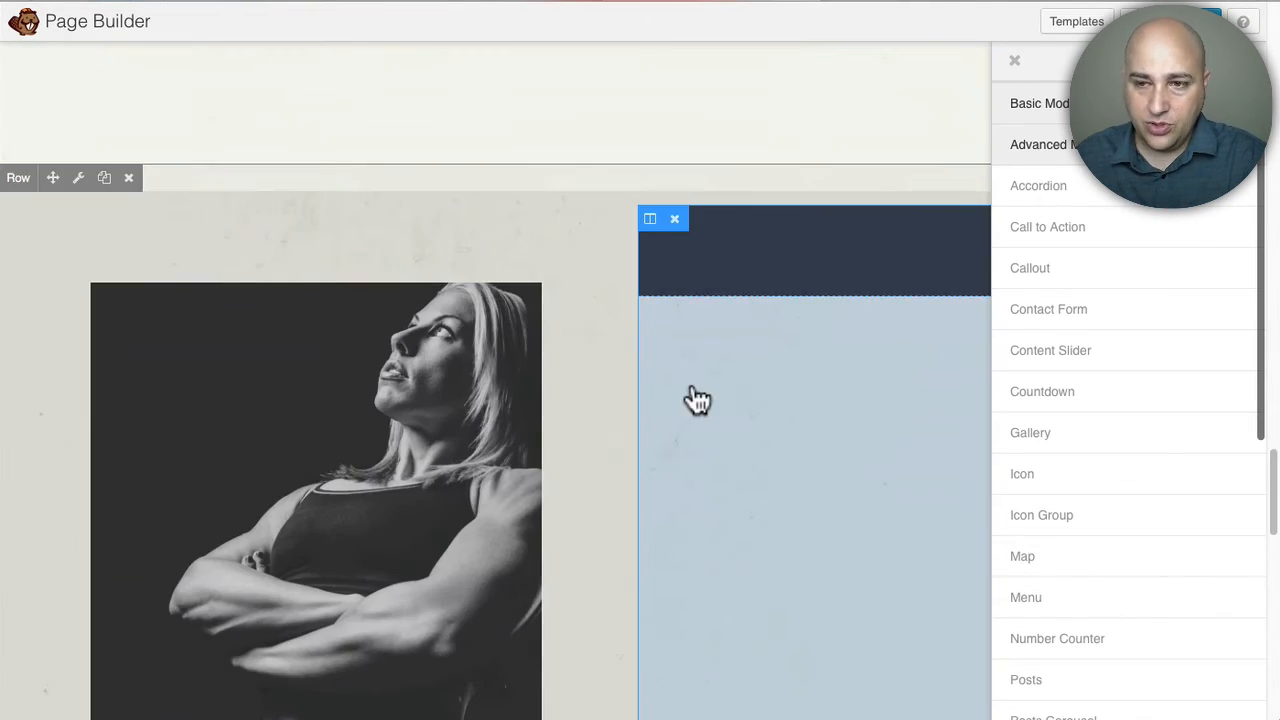
pyautogui.scroll(-4, 695, 390)
pyautogui.scroll(-5, 700, 400)
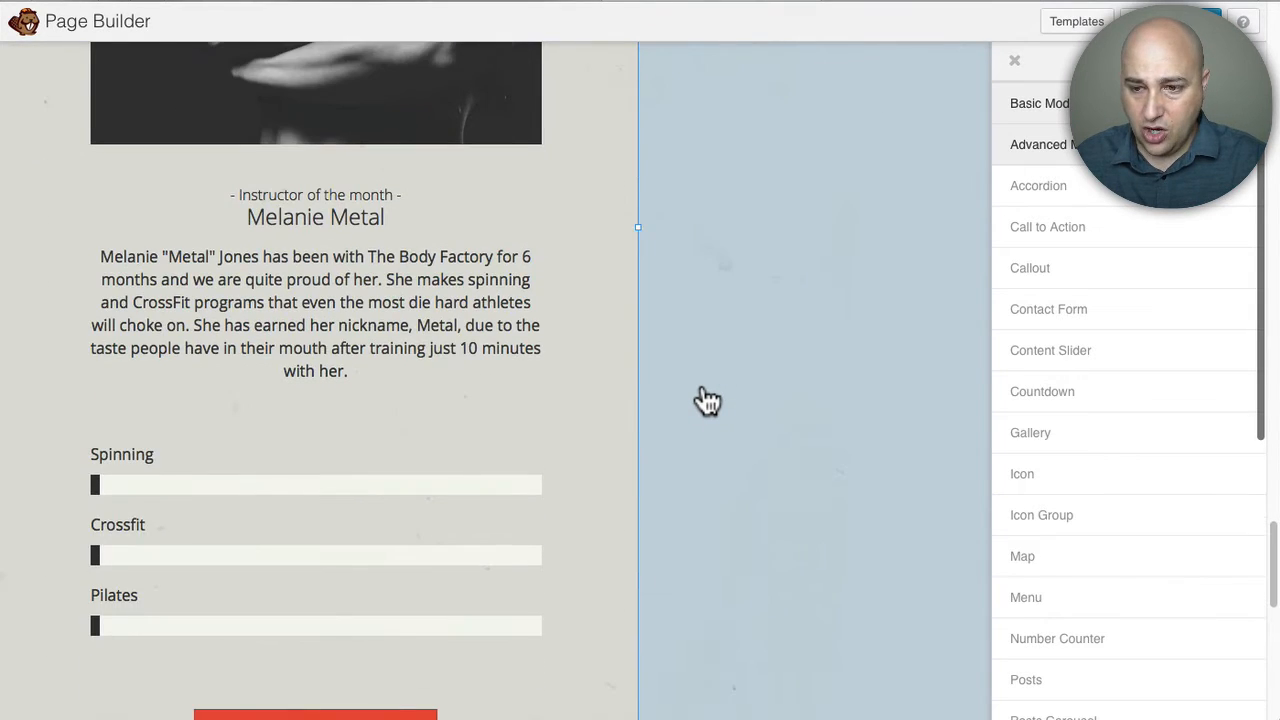
pyautogui.moveTo(167, 300)
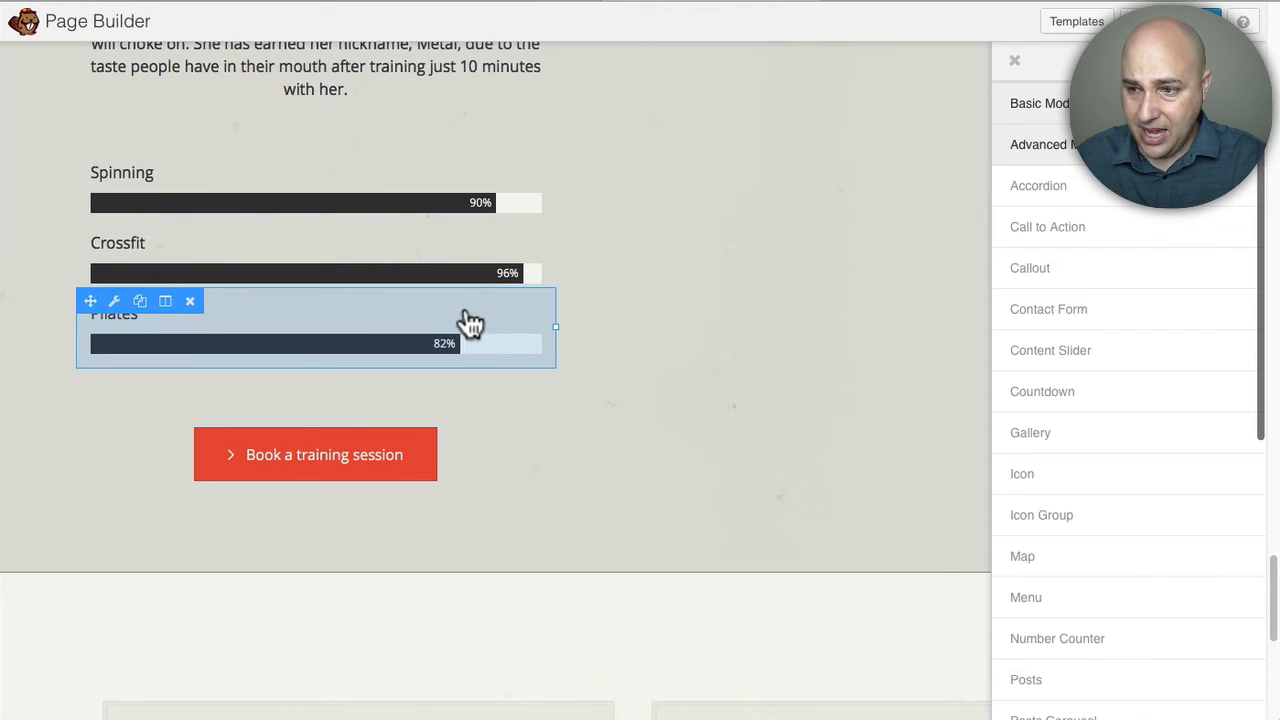
pyautogui.scroll(-4, 554, 300)
pyautogui.scroll(-1, 553, 298)
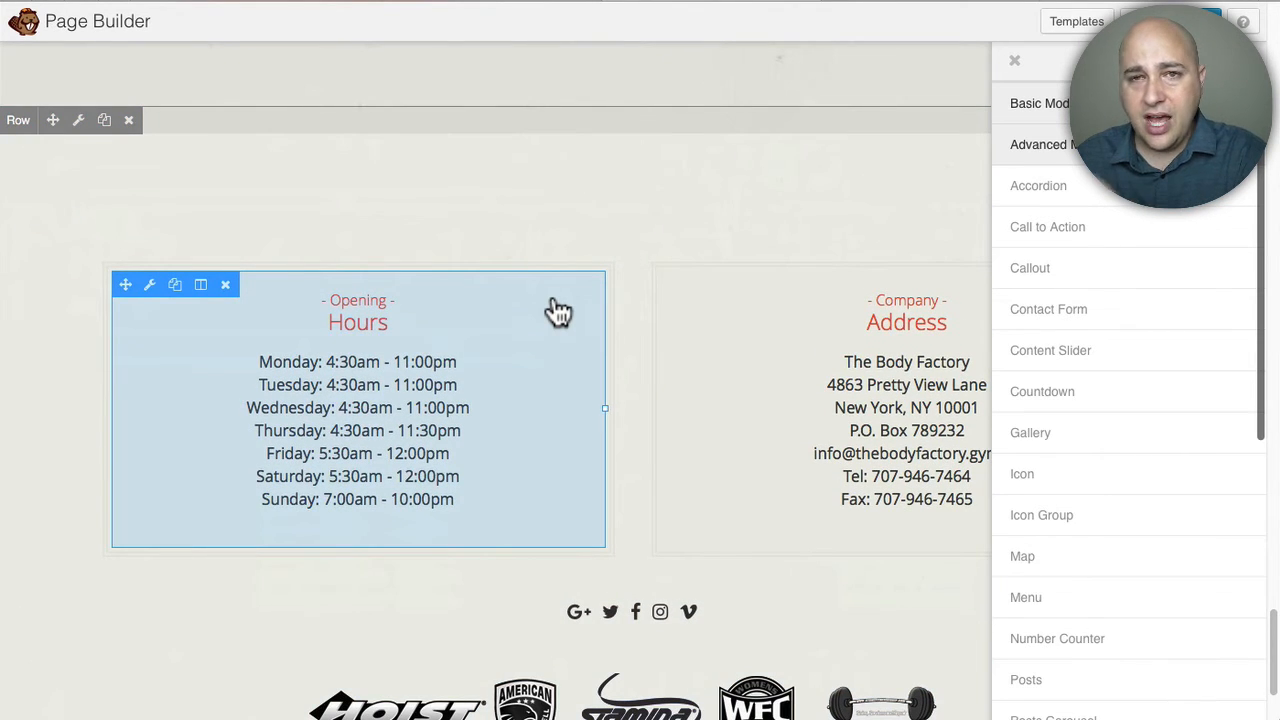
pyautogui.scroll(15, 557, 310)
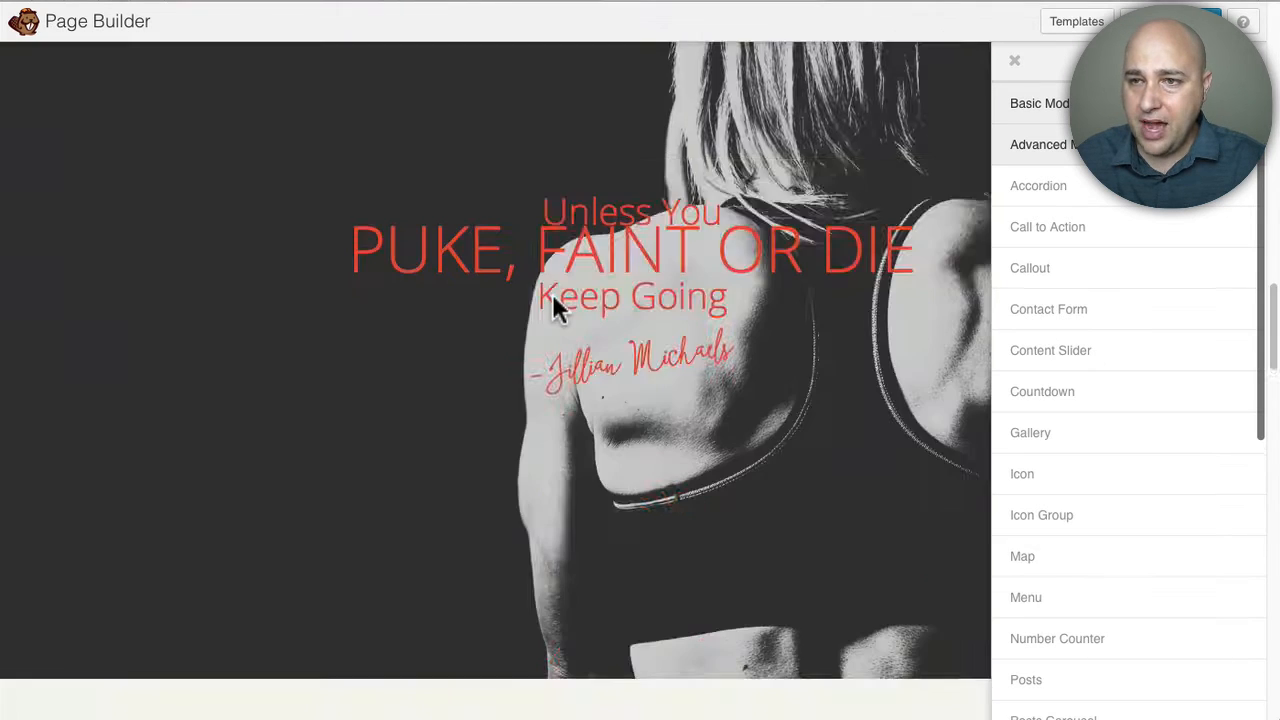
pyautogui.scroll(6, 552, 293)
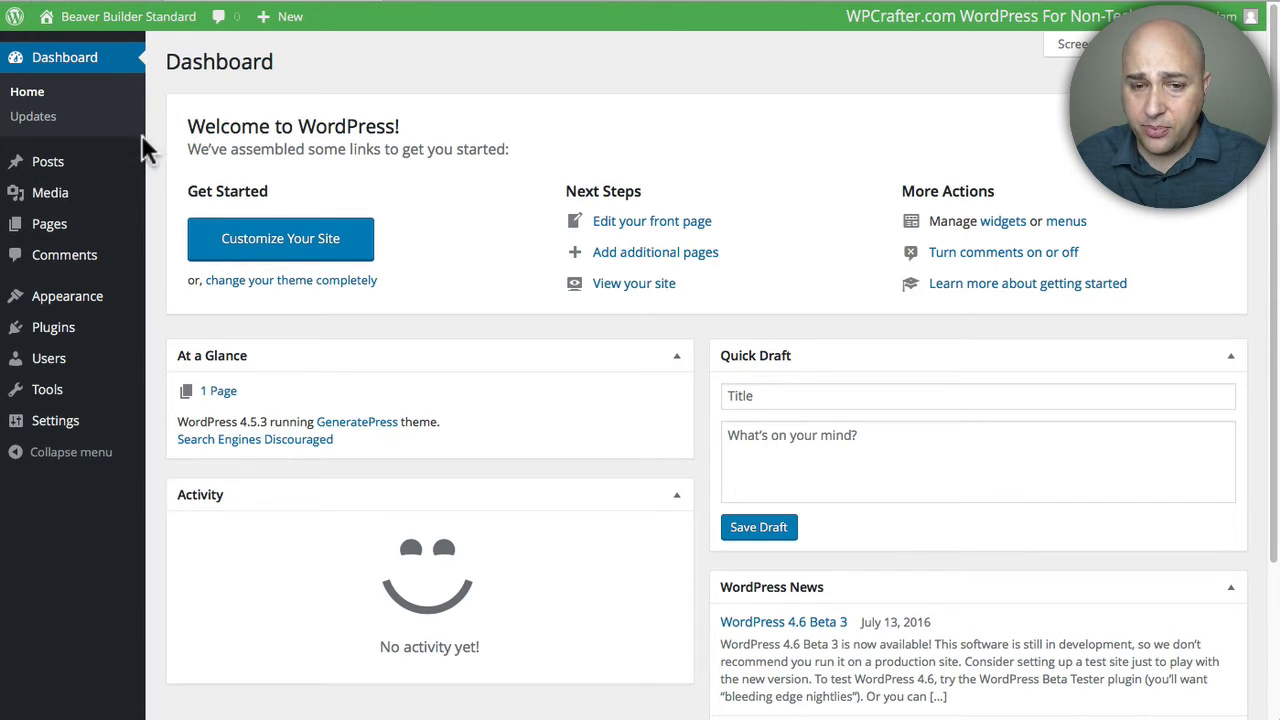
# Step: In the Standard site's Page Builder template settings, enable Templates Admin and the Template Data Exporter, and save the settings
pyautogui.moveTo(138, 163)
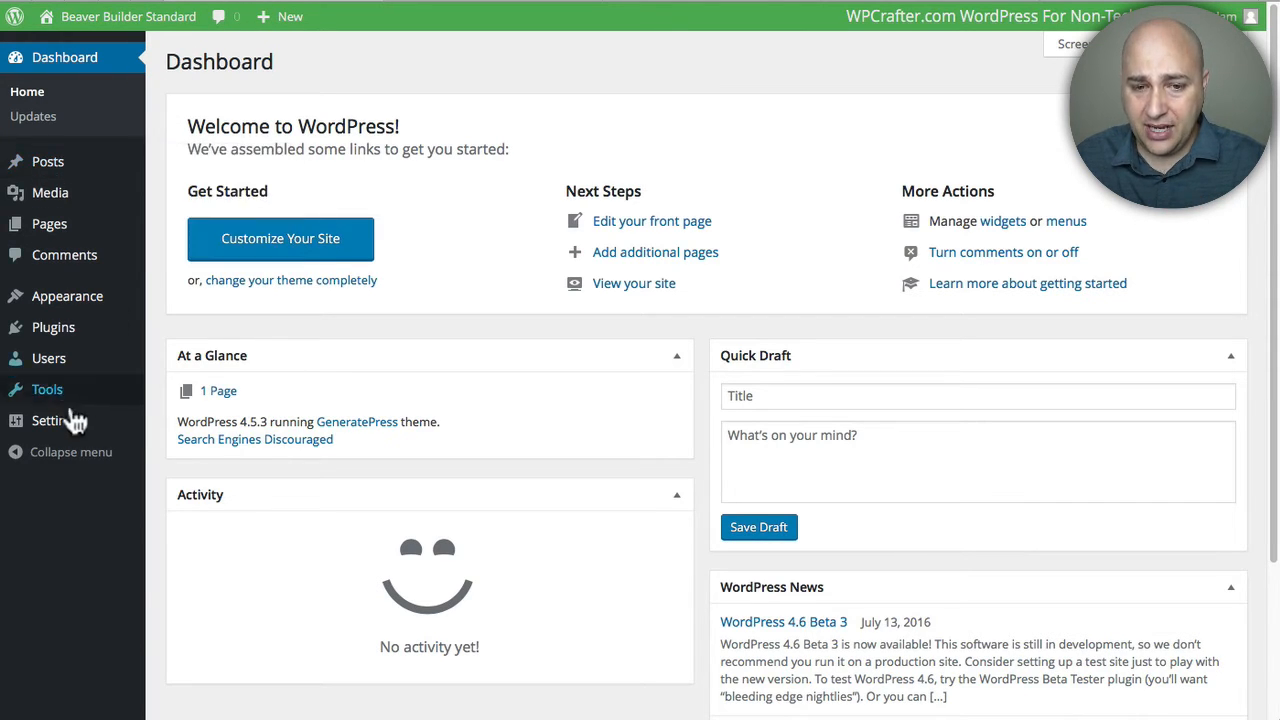
pyautogui.moveTo(55, 425)
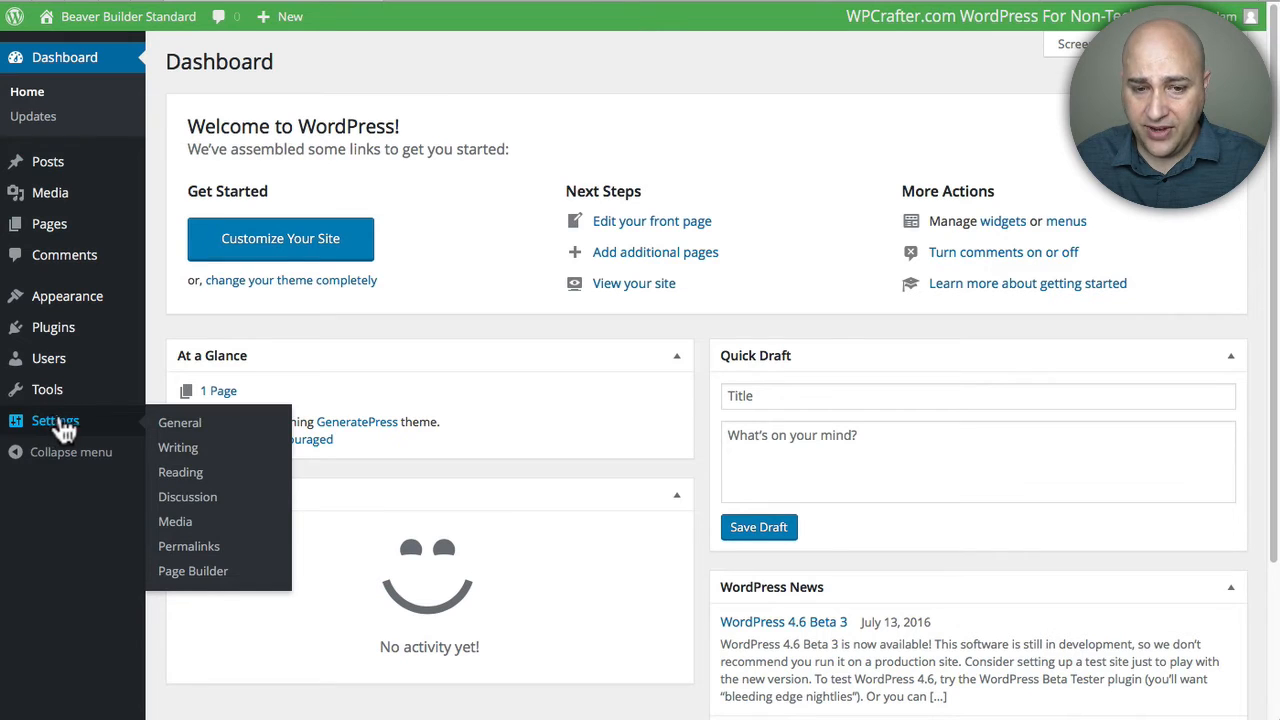
pyautogui.click(195, 571)
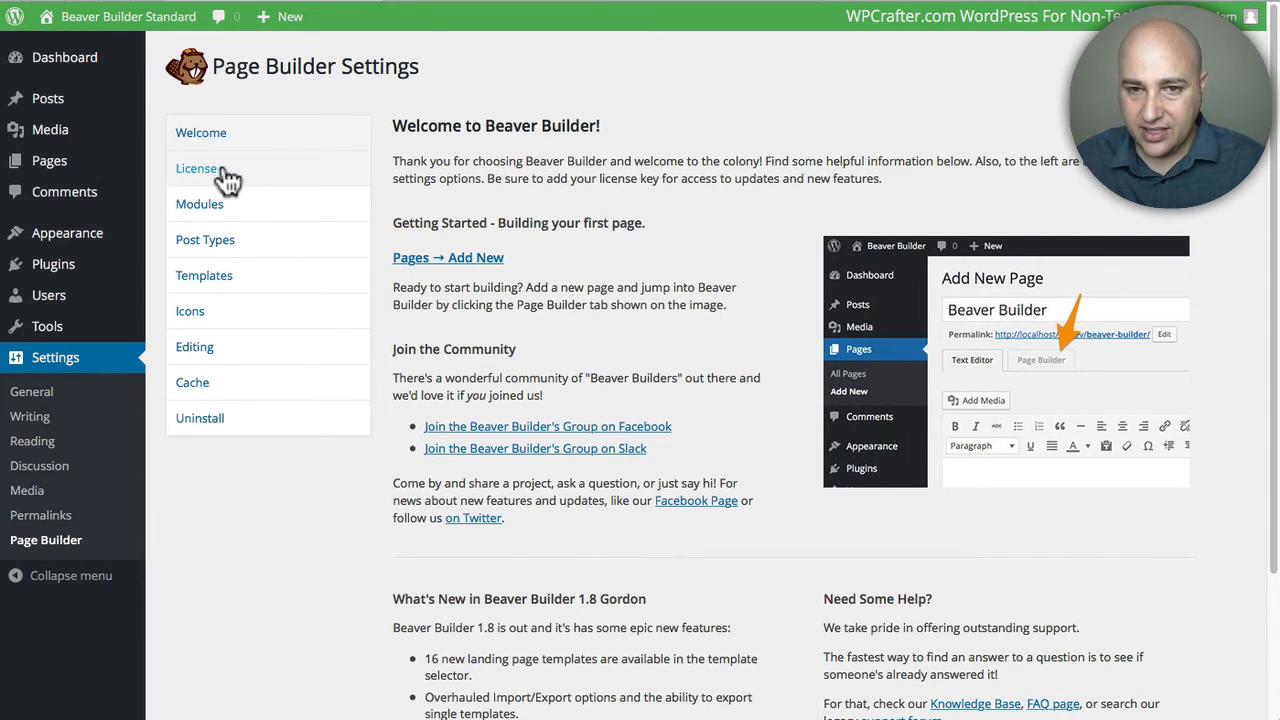
pyautogui.click(222, 280)
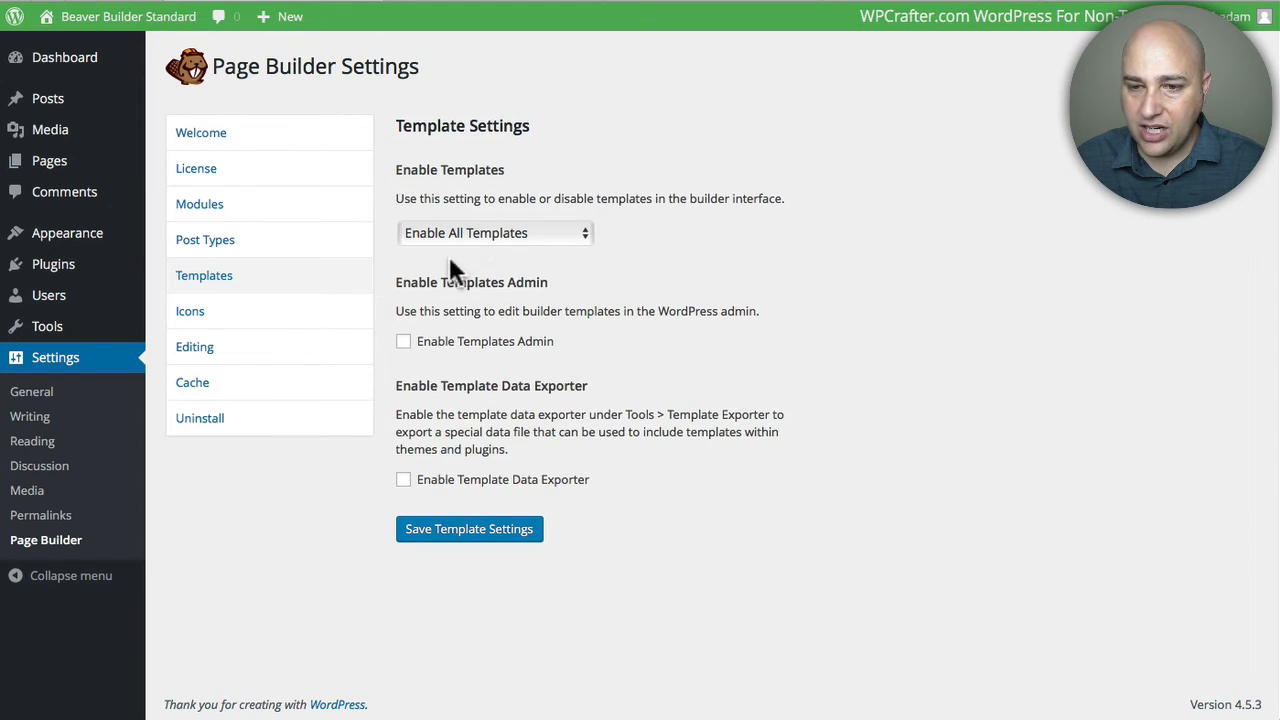
pyautogui.click(403, 341)
pyautogui.click(403, 480)
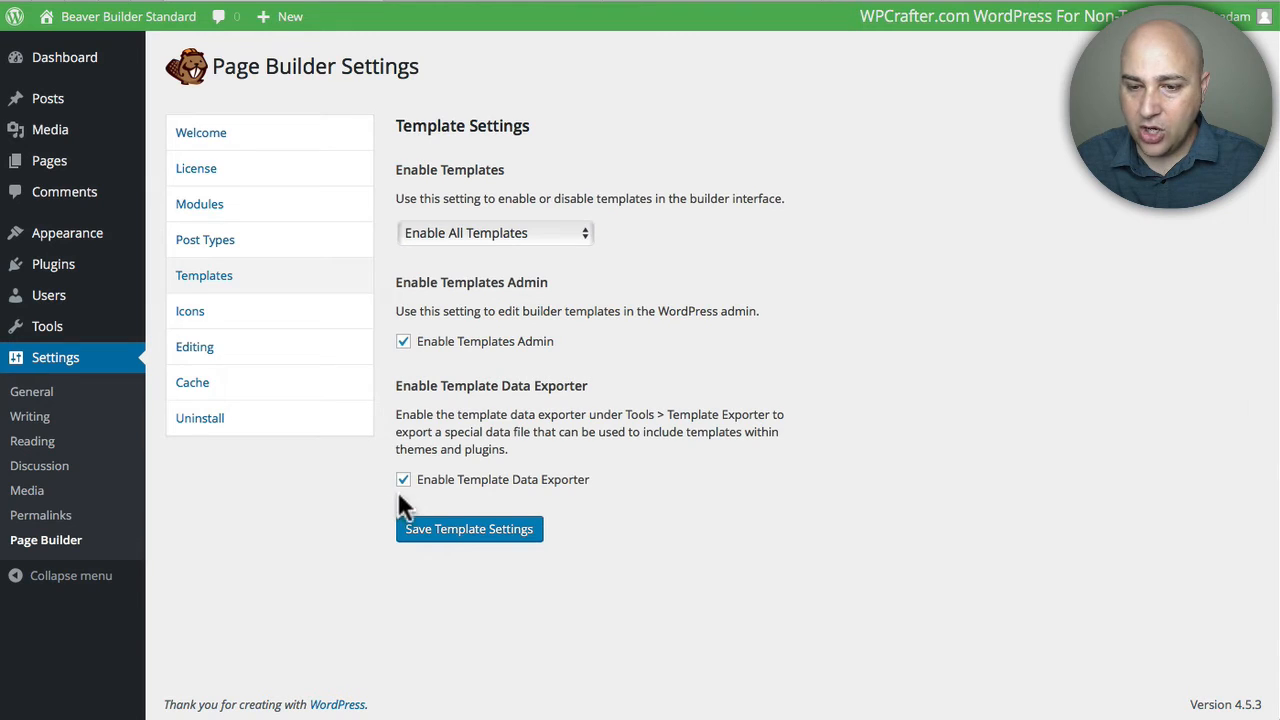
pyautogui.click(468, 529)
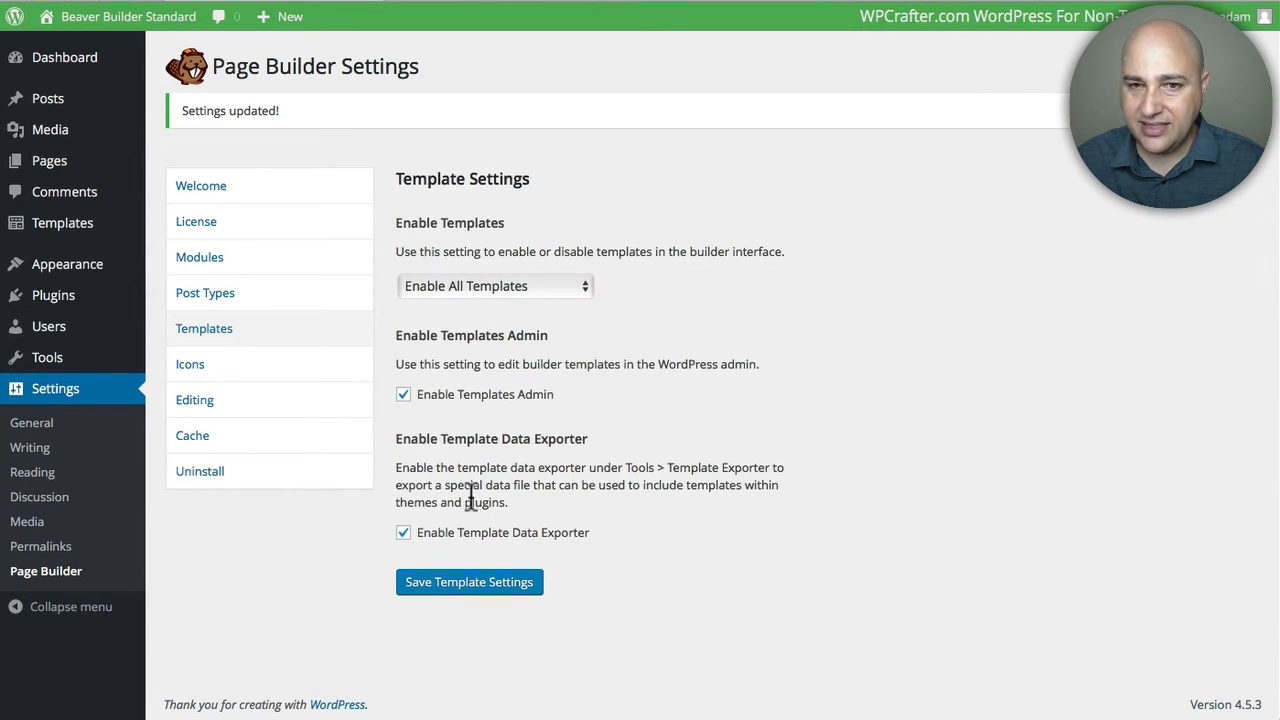
# Step: Show the list of all builder templates in the Standard site's WordPress admin
pyautogui.moveTo(40, 228)
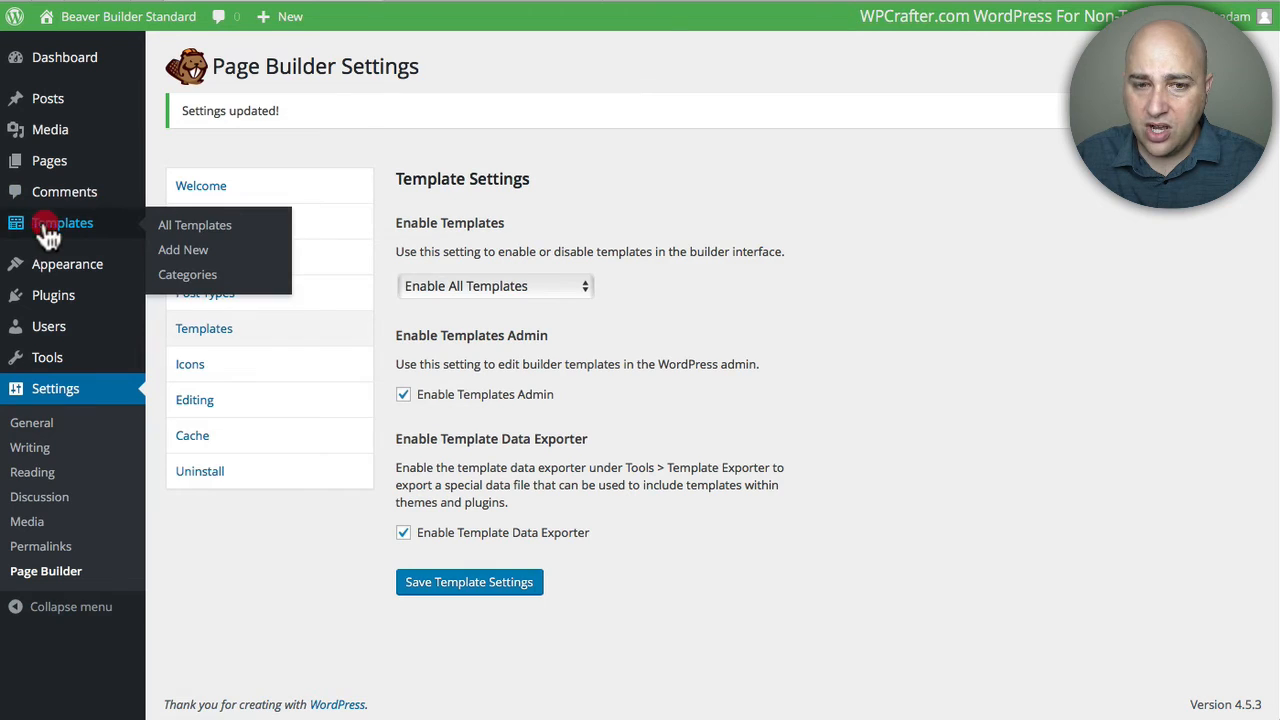
pyautogui.click(46, 224)
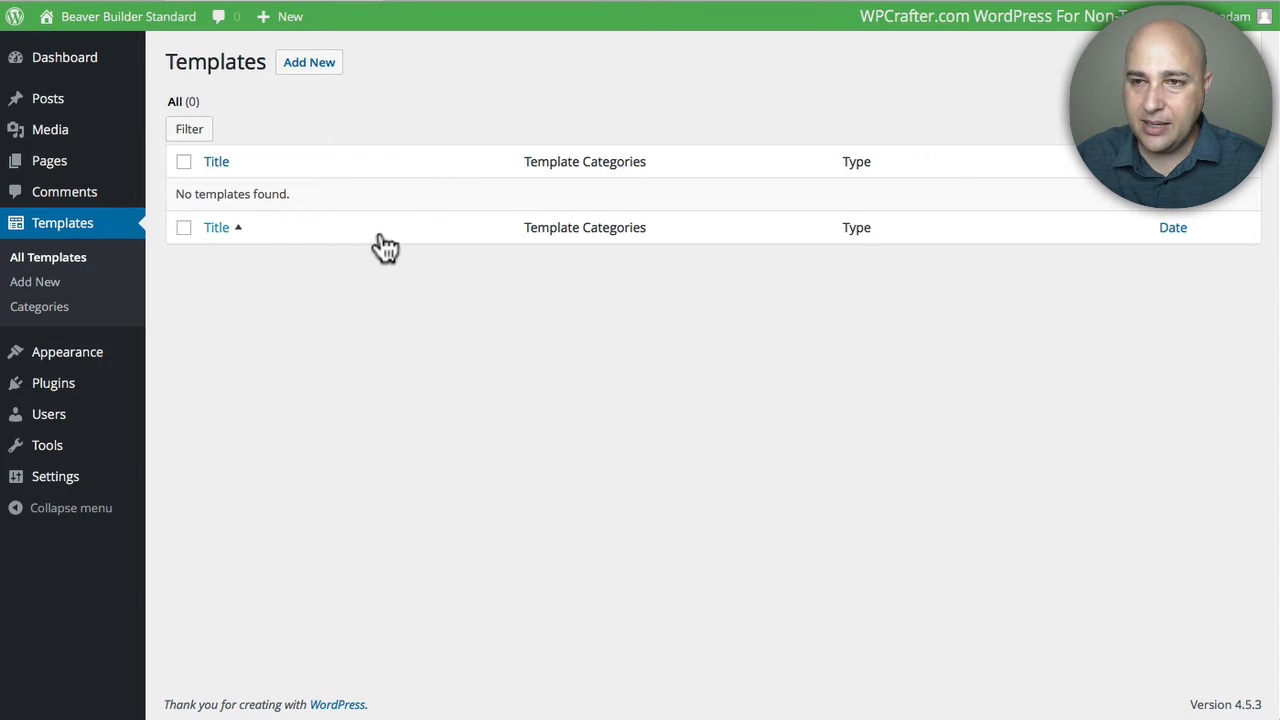
# Step: Save the homepage's Body Factory layout as a template, naming it with the author's first name plus "Template", and reload the admin templates list
pyautogui.click(732, 0)
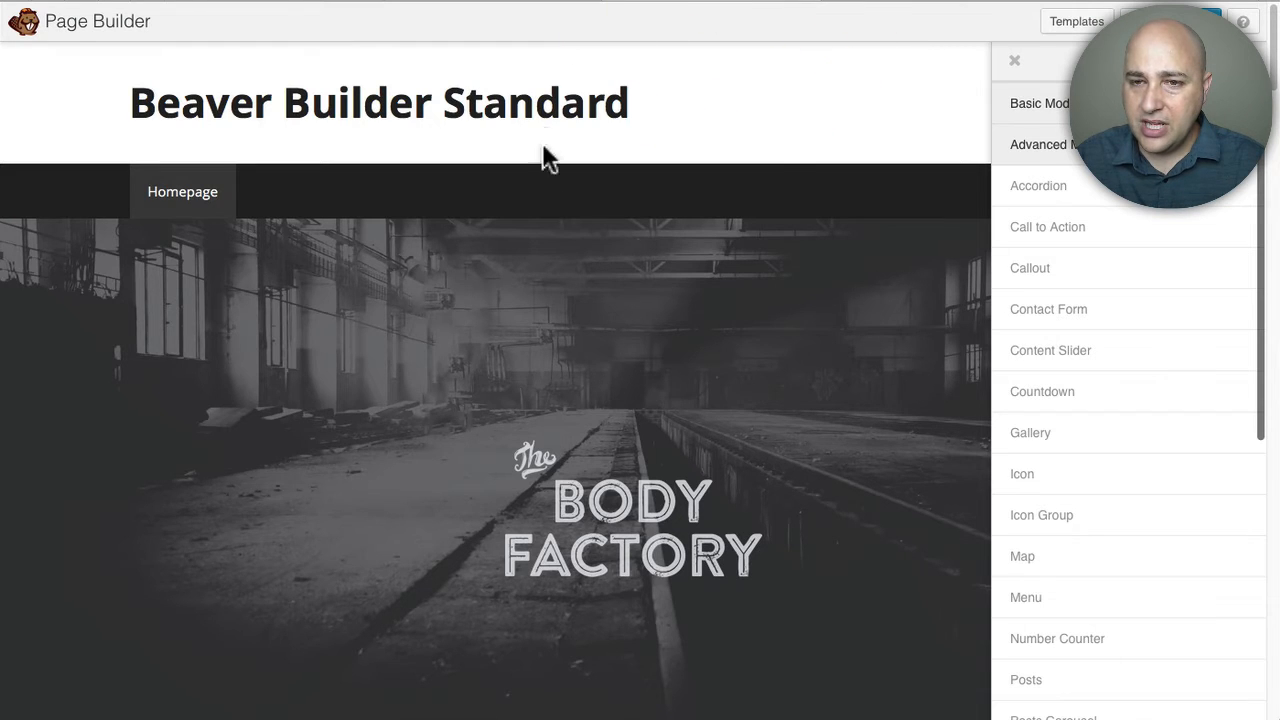
pyautogui.scroll(-3, 520, 312)
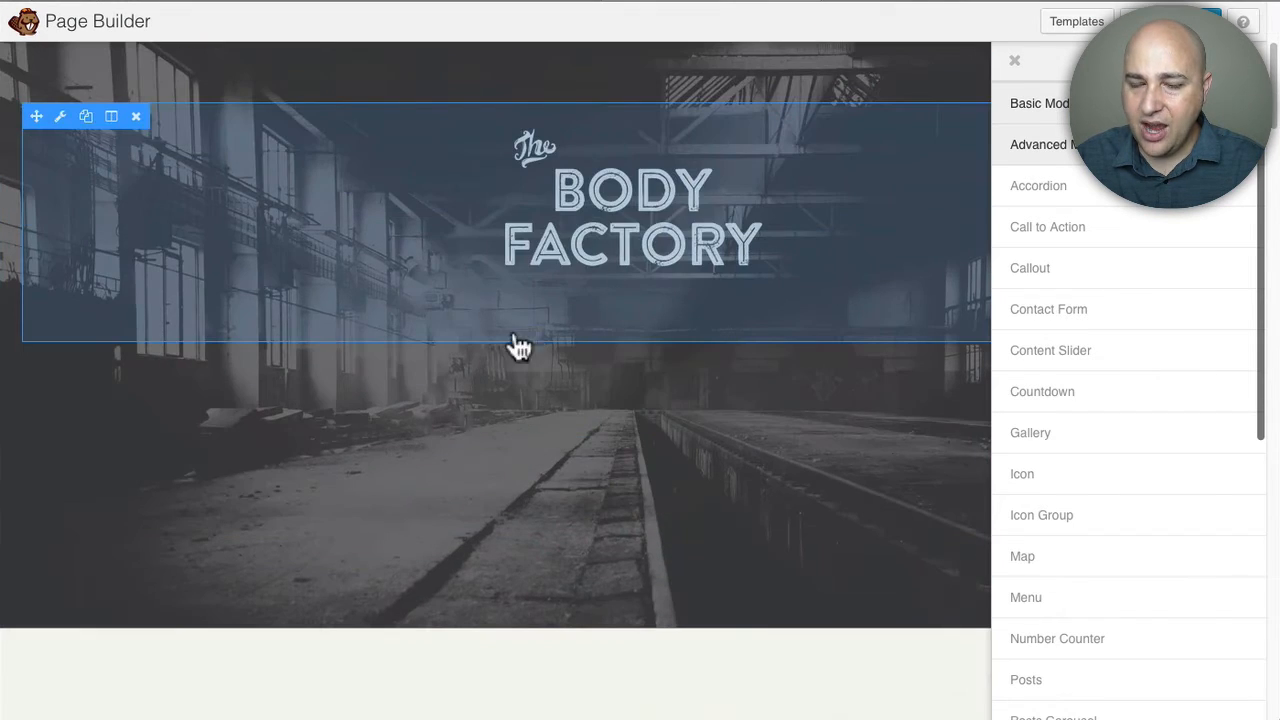
pyautogui.moveTo(685, 341)
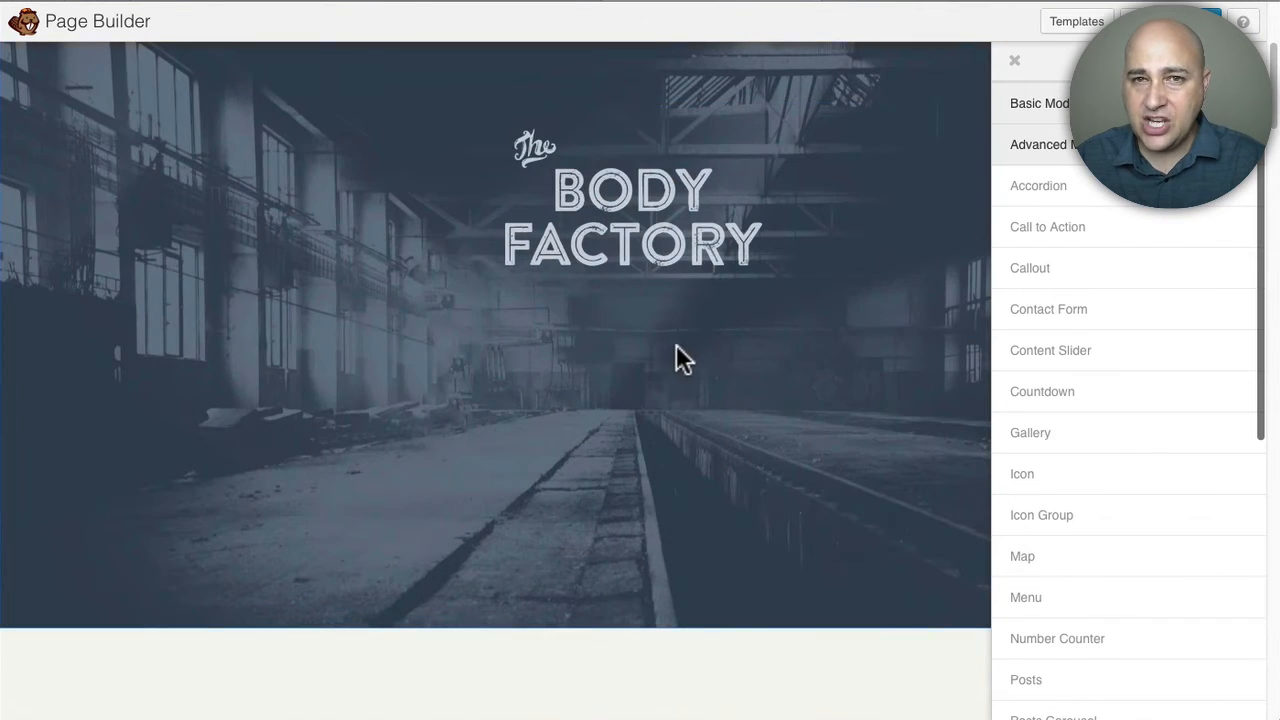
pyautogui.scroll(3, 674, 163)
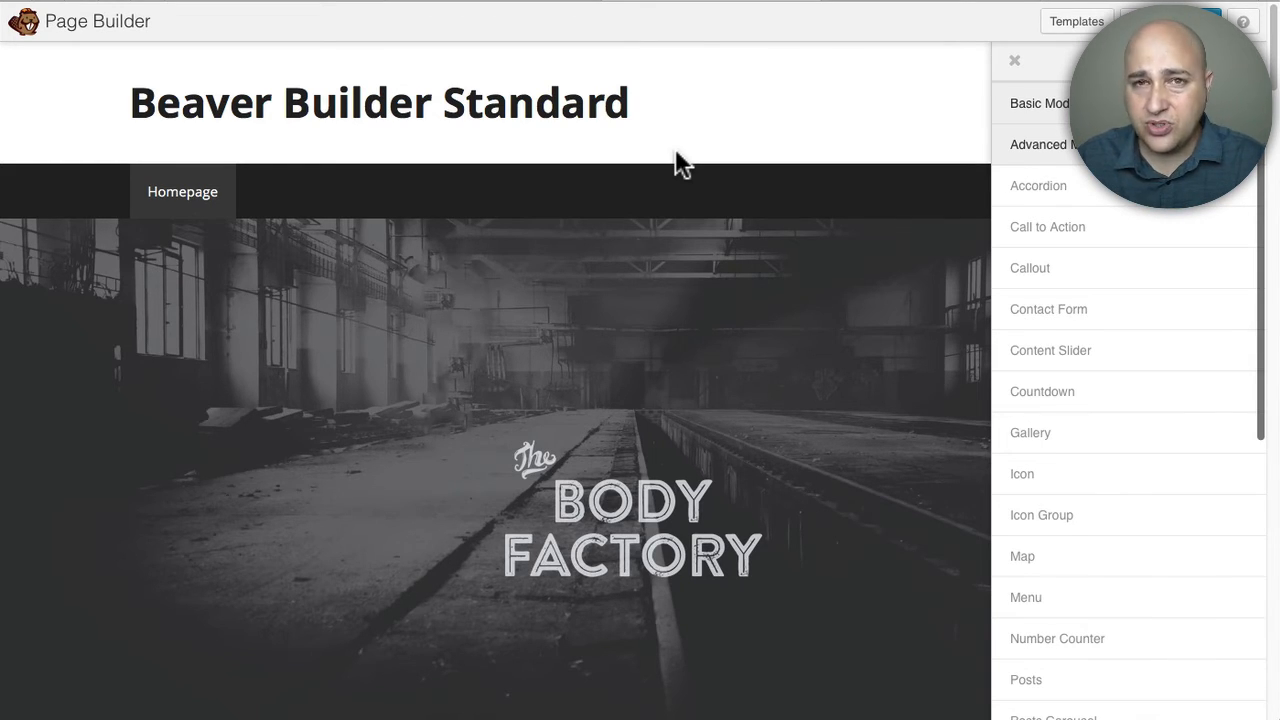
pyautogui.moveTo(572, 466)
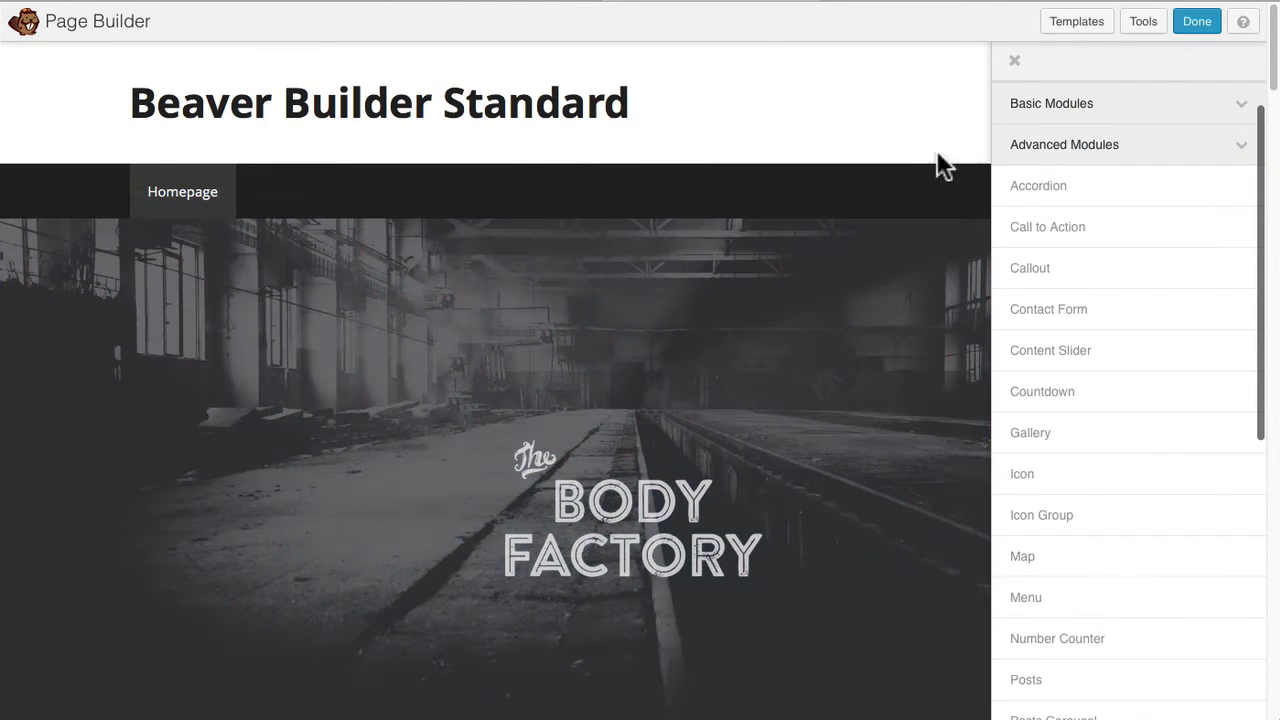
pyautogui.click(1150, 28)
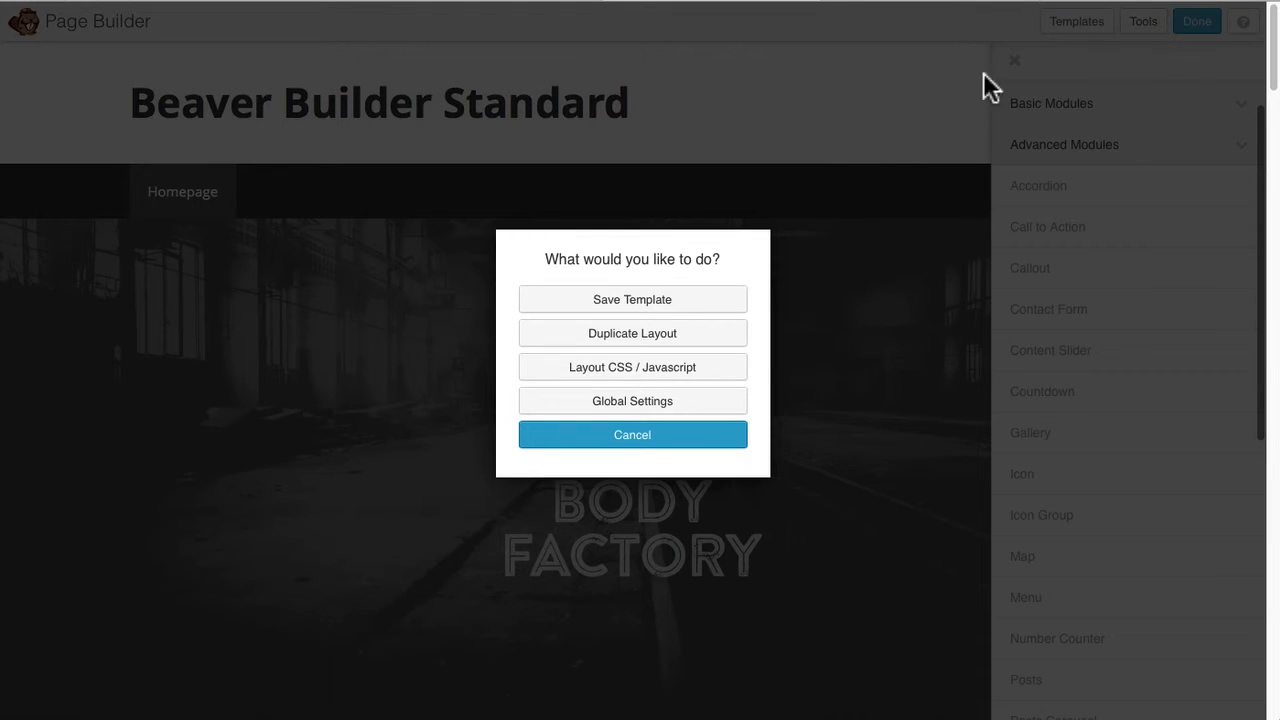
pyautogui.click(630, 302)
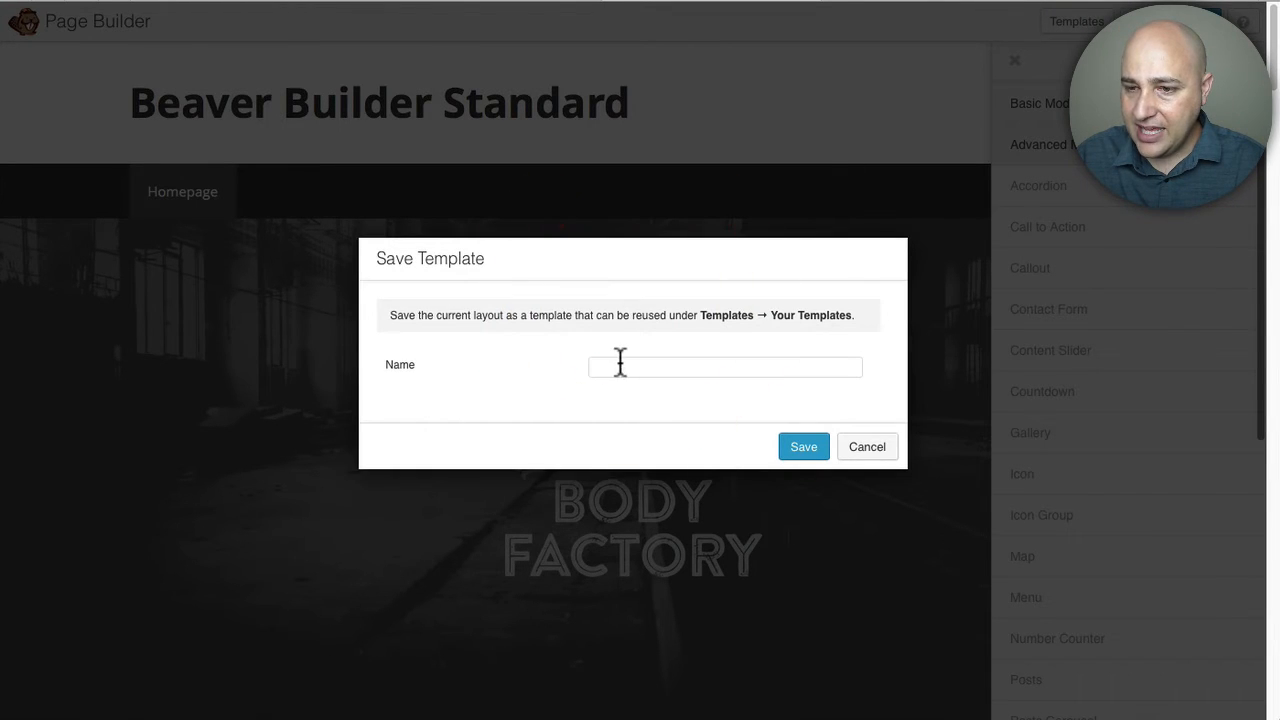
pyautogui.click(620, 362)
pyautogui.write('A')
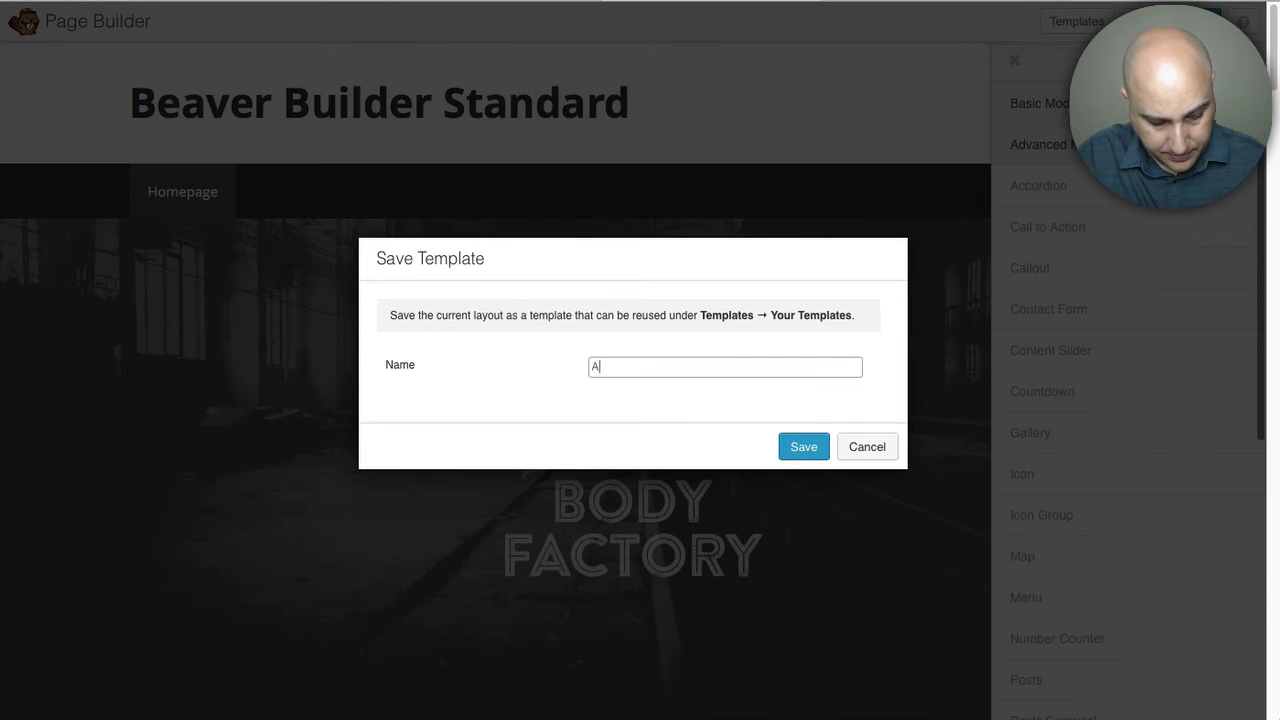
pyautogui.write("dam's Template")
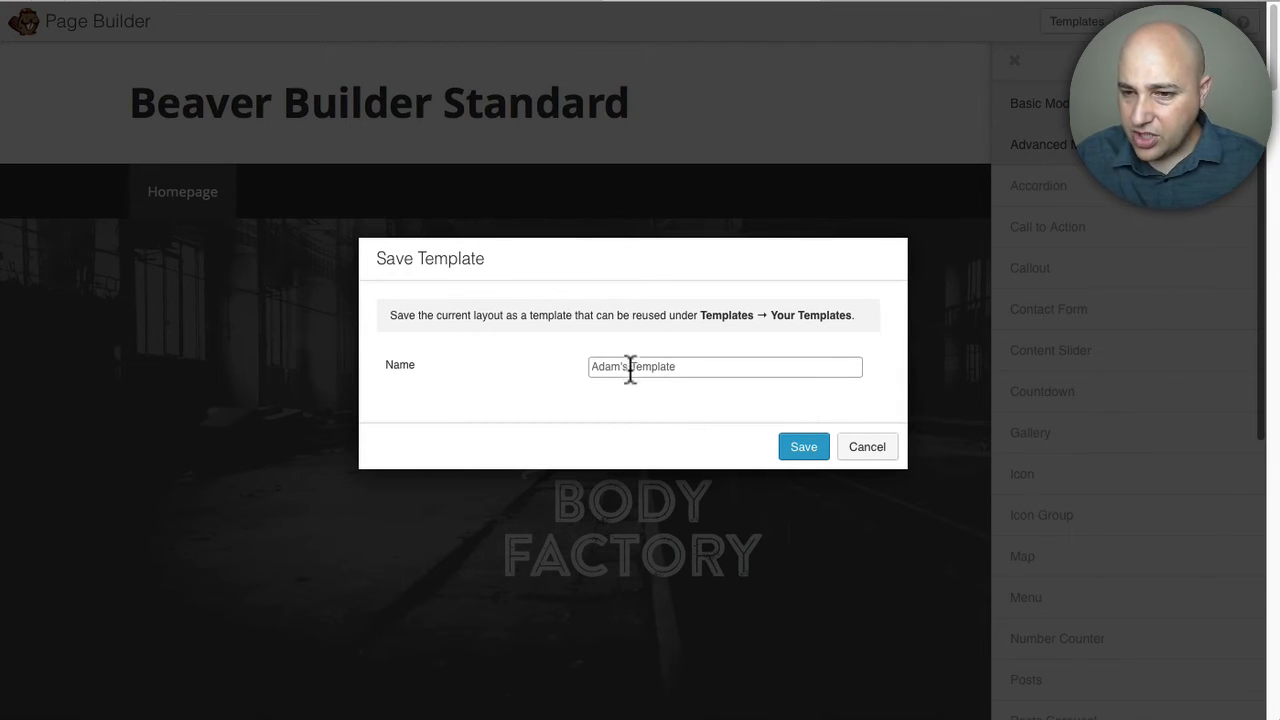
pyautogui.click(801, 449)
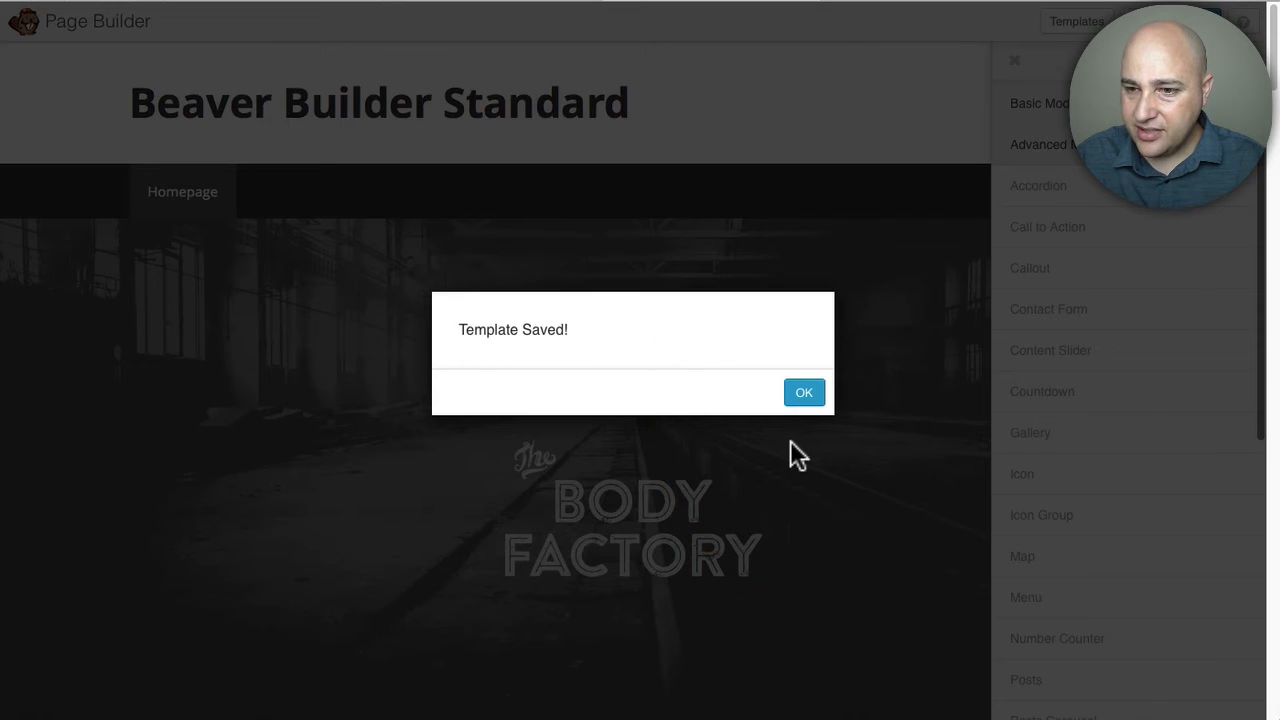
pyautogui.click(804, 393)
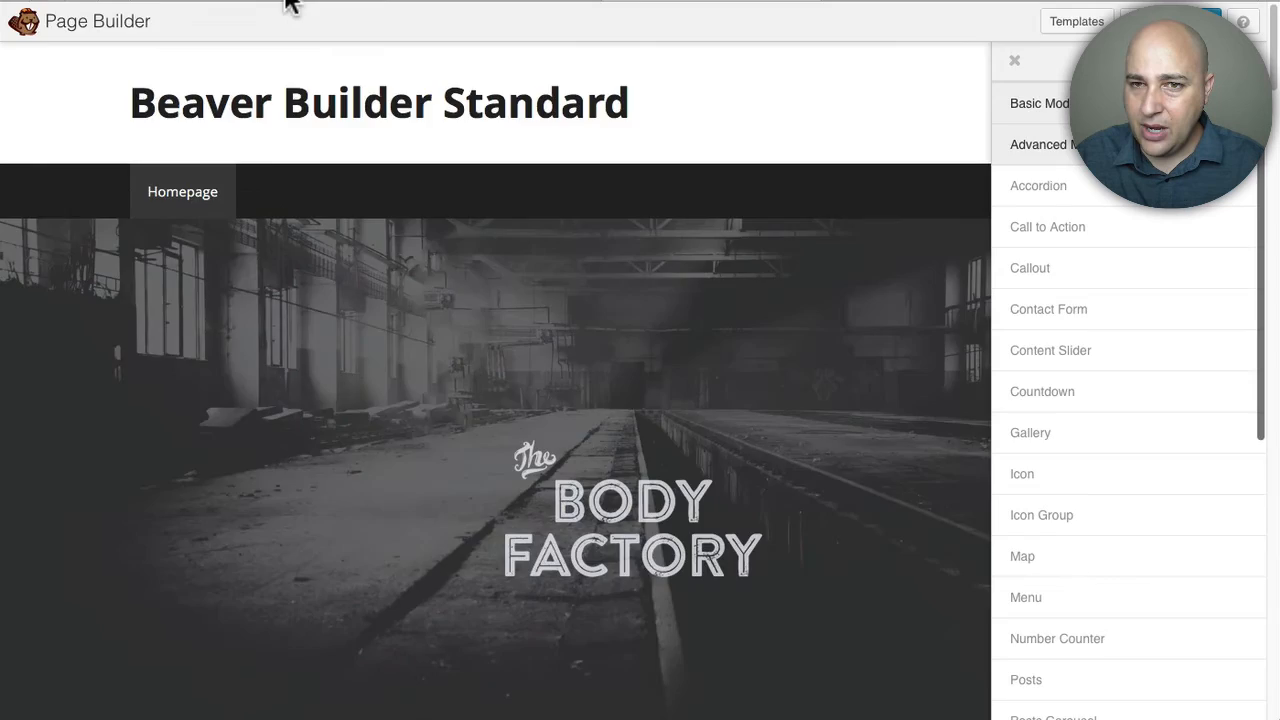
pyautogui.click(290, 5)
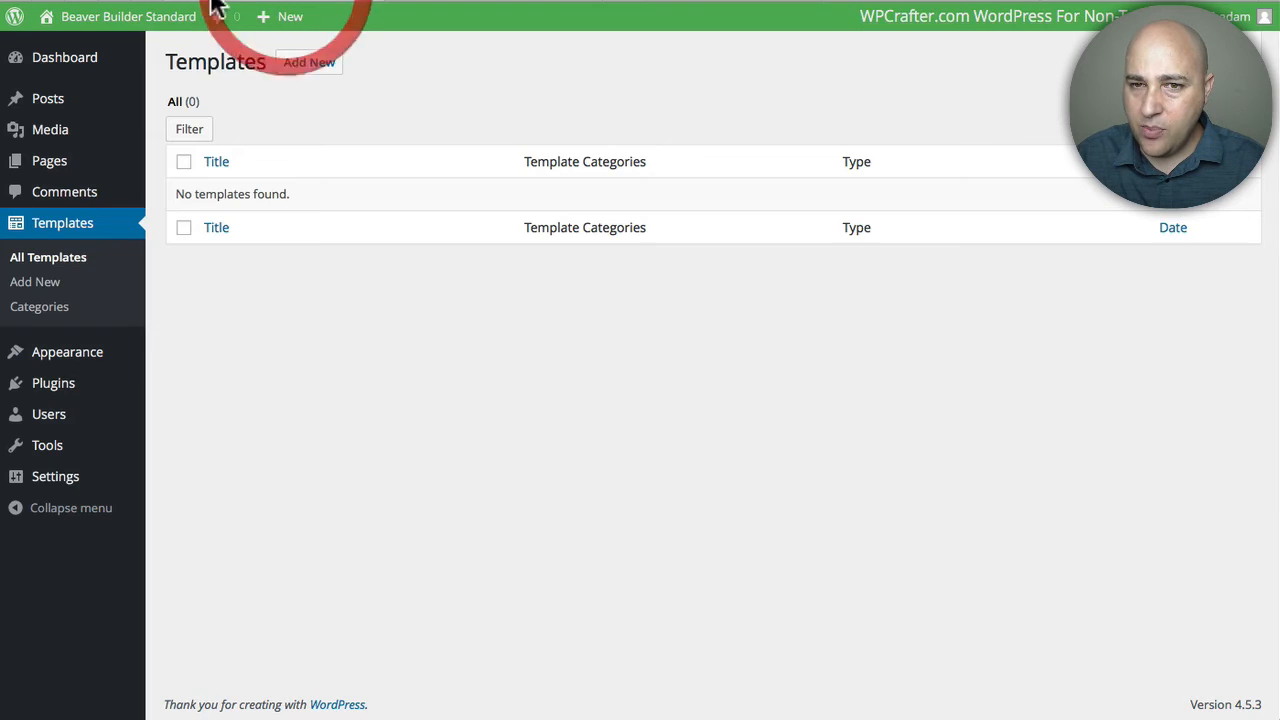
pyautogui.click(37, 265)
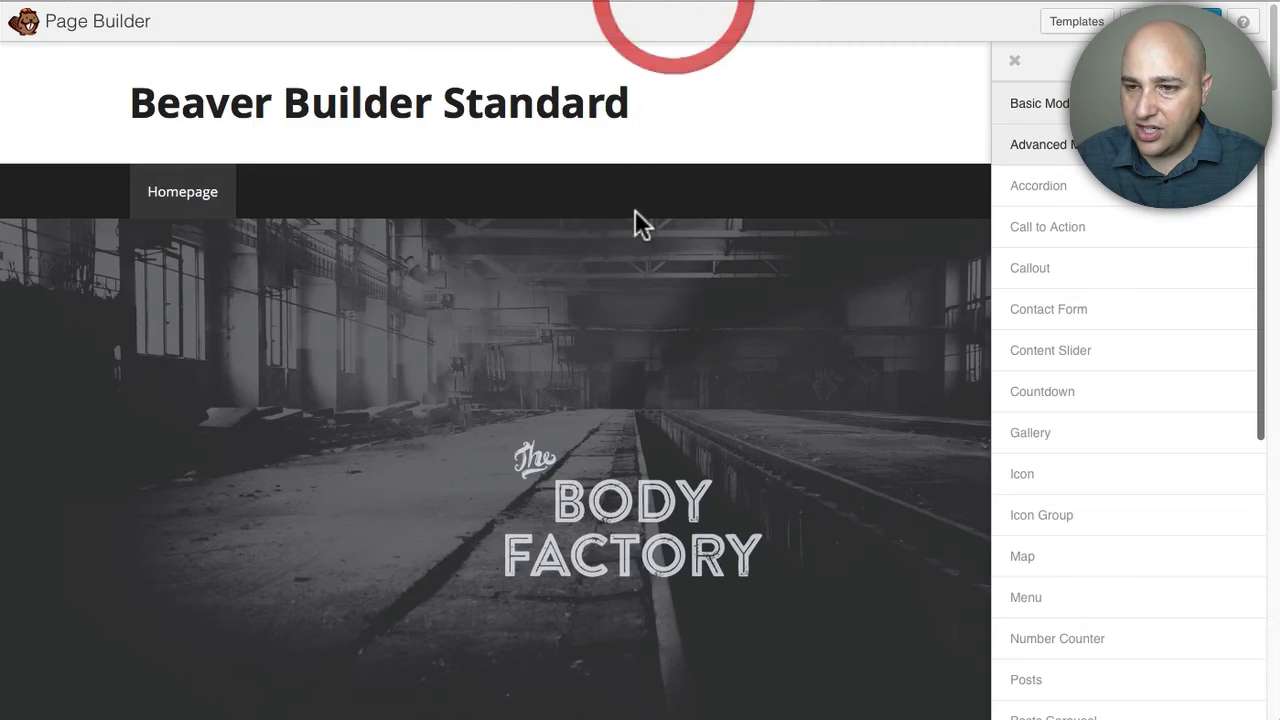
# Step: Save the homepage's "The Best Gym in NYC" row as a reusable row named Features, with Global set to No
pyautogui.scroll(-10, 634, 209)
pyautogui.scroll(-4, 646, 232)
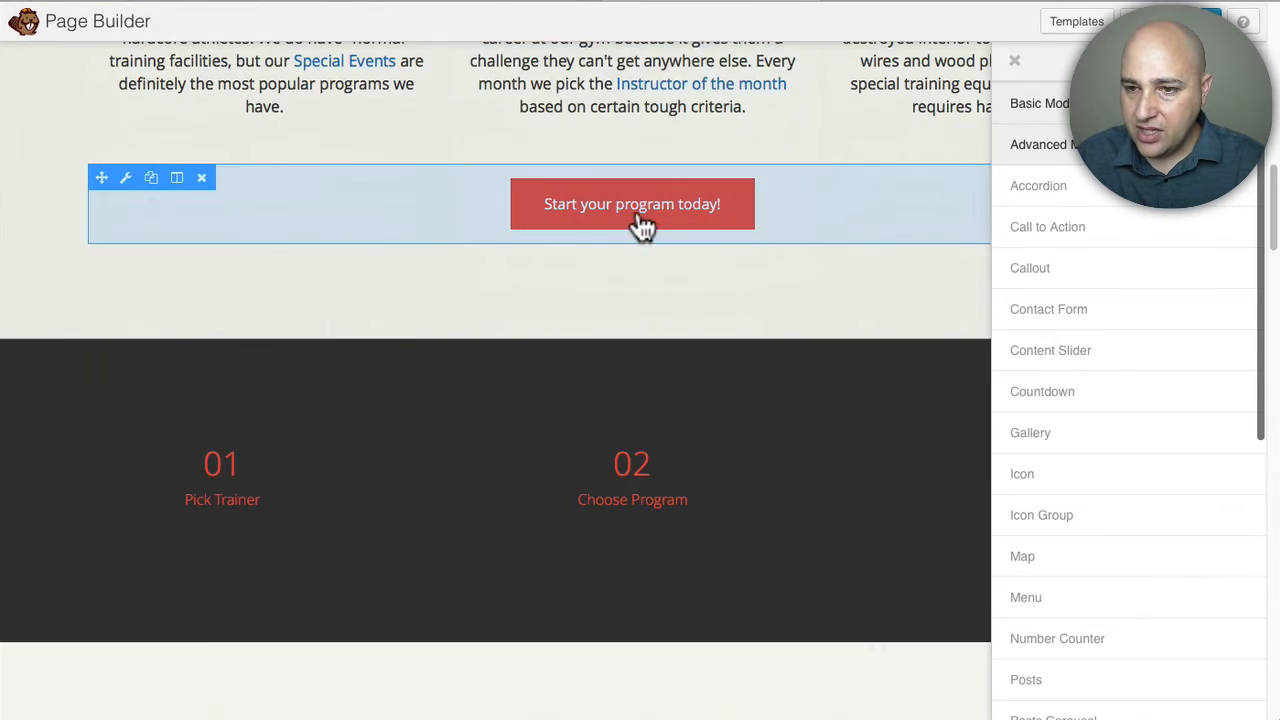
pyautogui.scroll(2, 648, 322)
pyautogui.scroll(4, 650, 318)
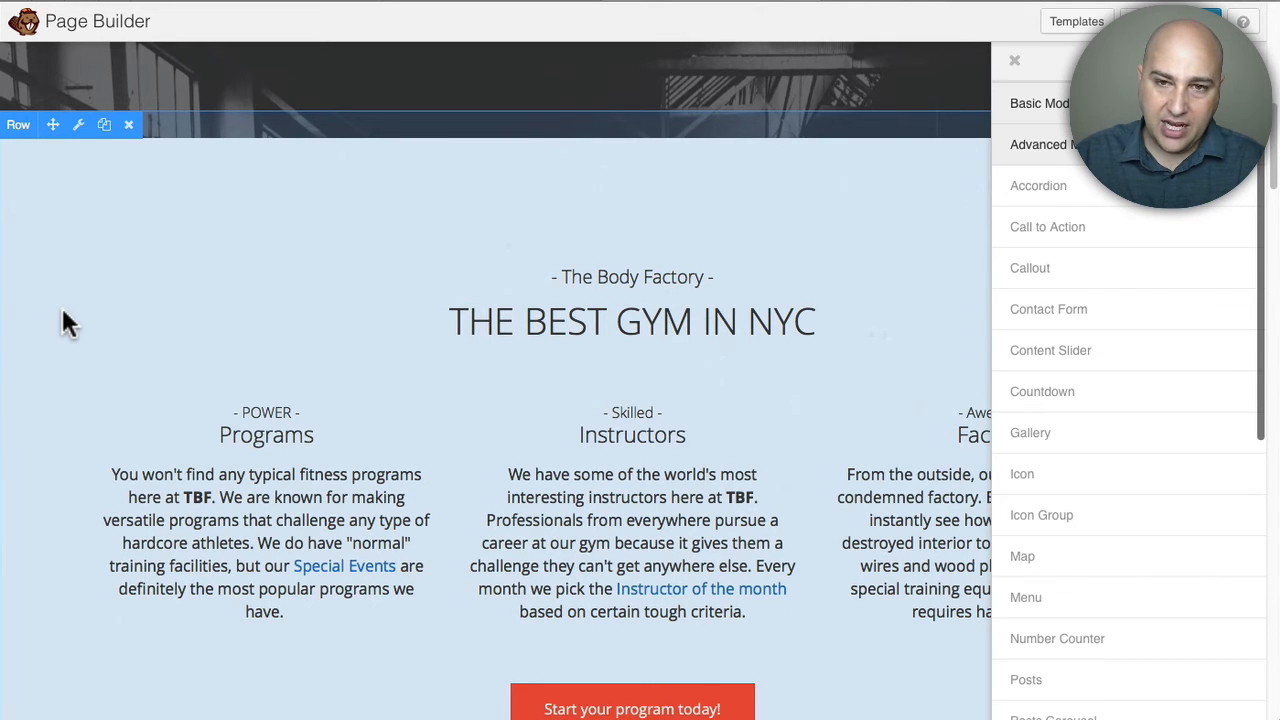
pyautogui.scroll(-1, 62, 311)
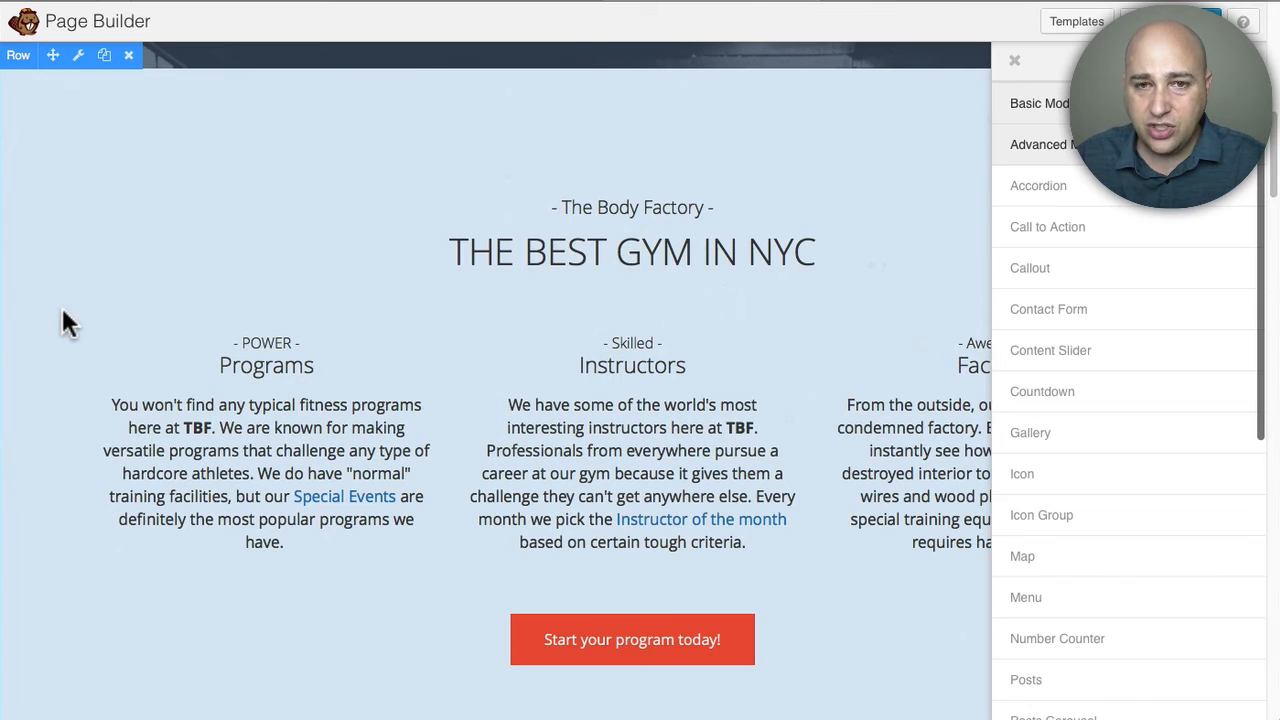
pyautogui.click(81, 58)
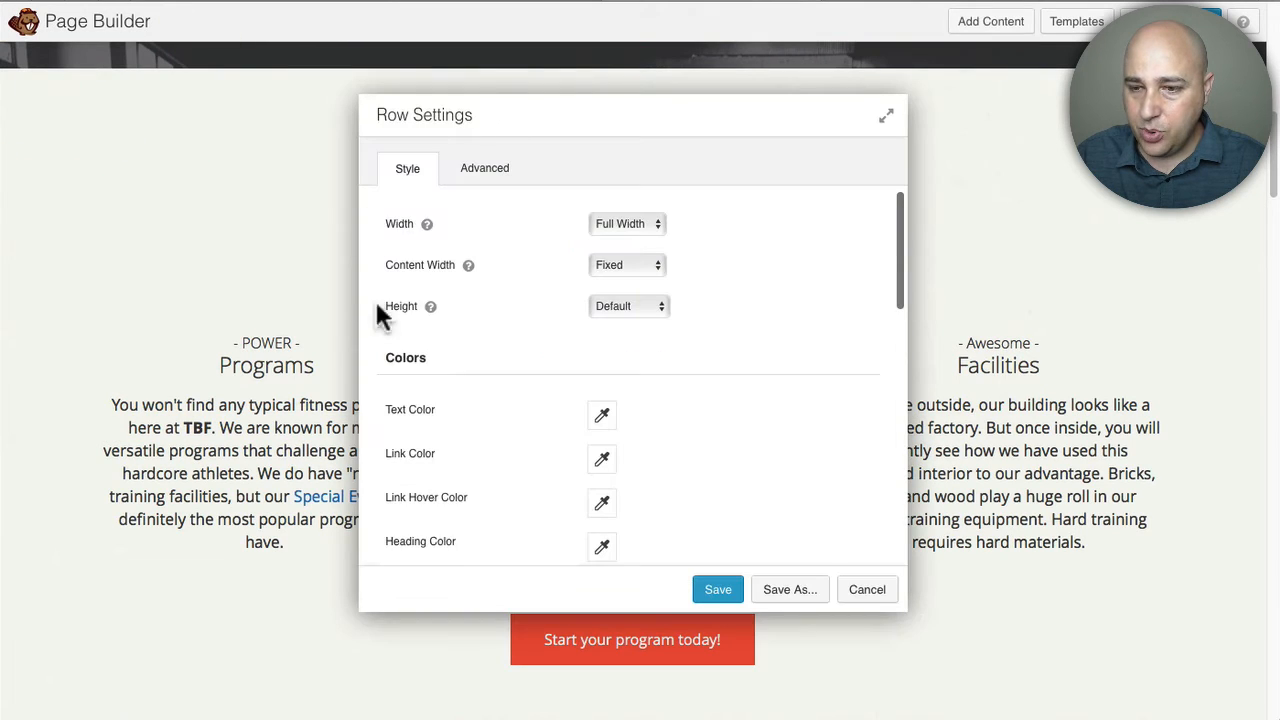
pyautogui.click(790, 589)
pyautogui.click(624, 316)
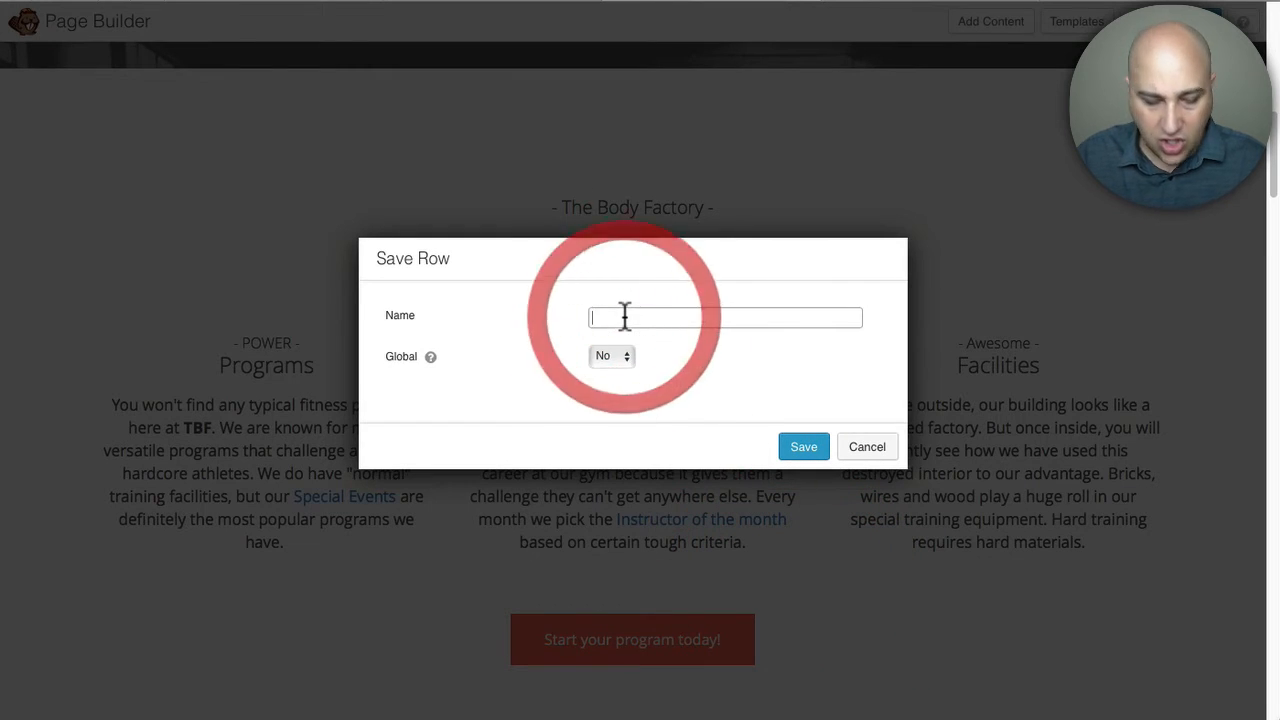
pyautogui.write('Features')
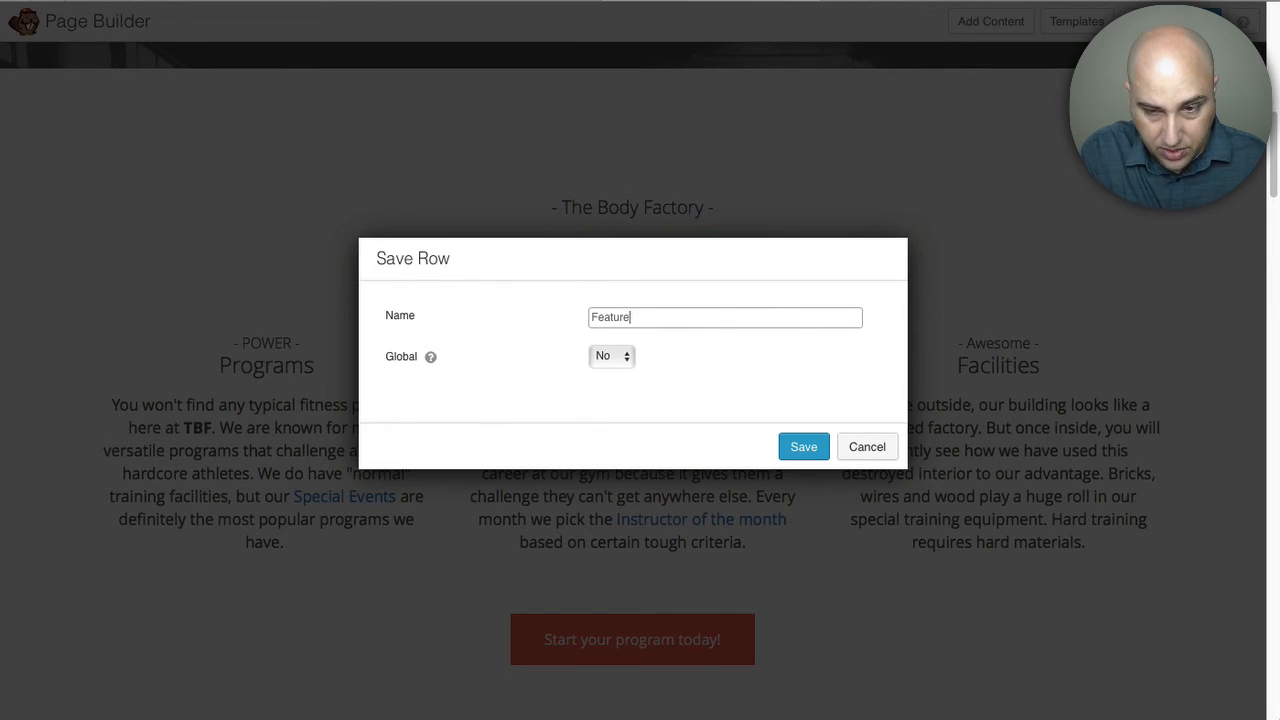
pyautogui.click(624, 356)
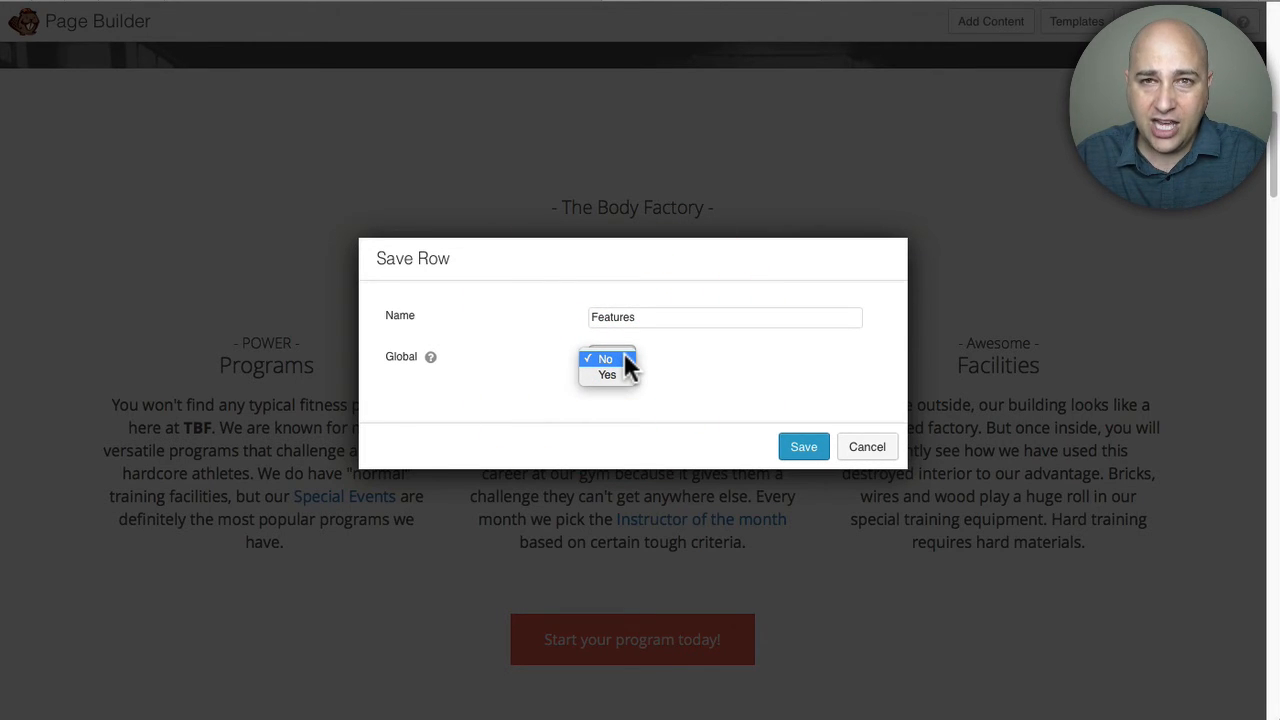
pyautogui.click(687, 378)
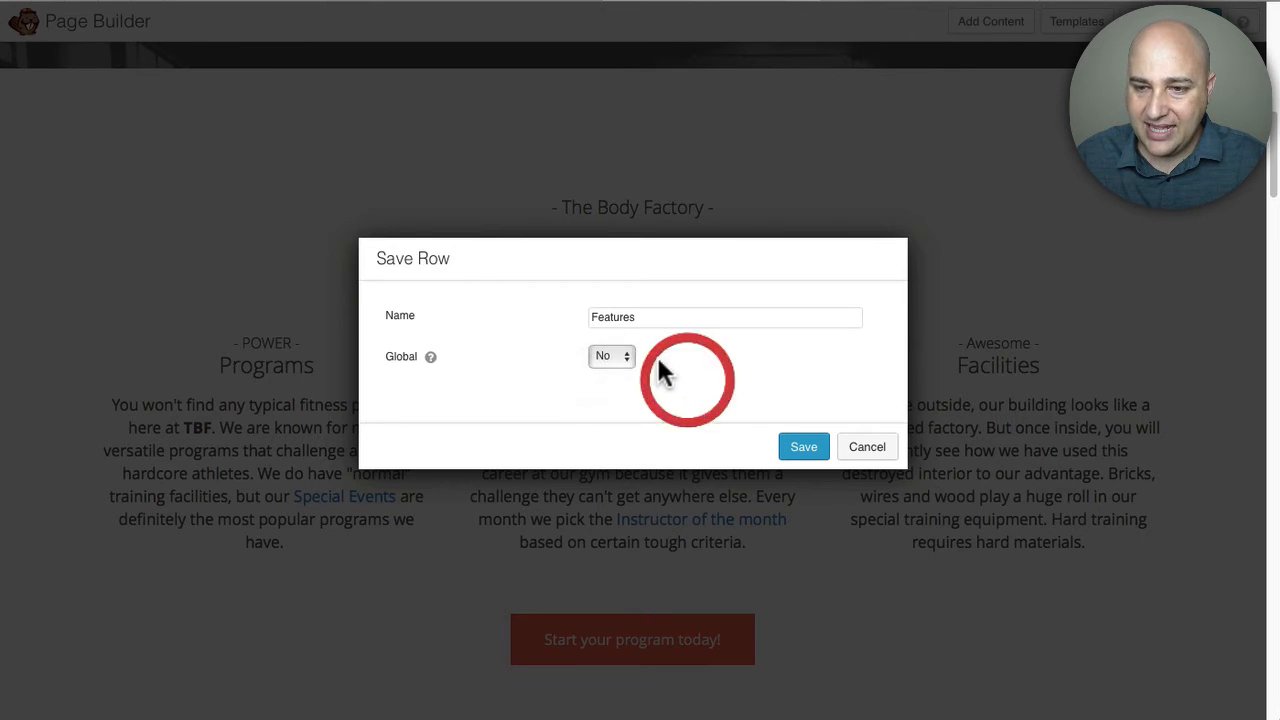
pyautogui.click(800, 450)
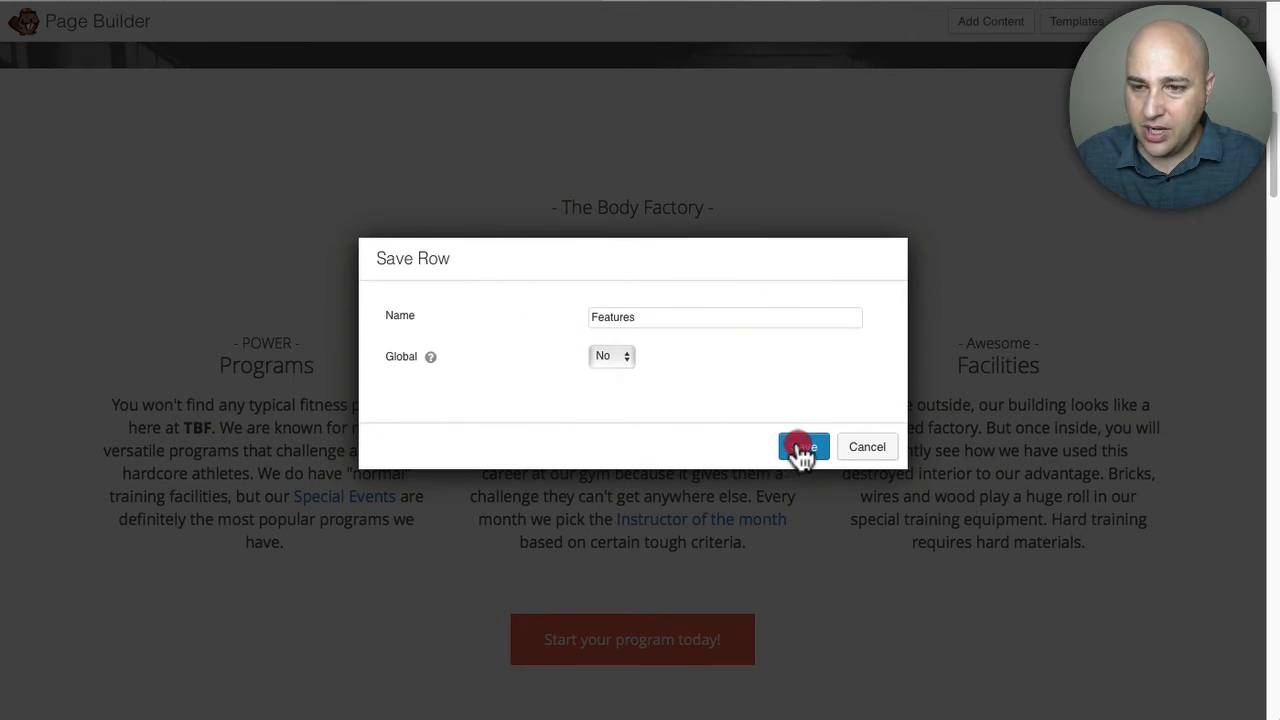
pyautogui.click(804, 394)
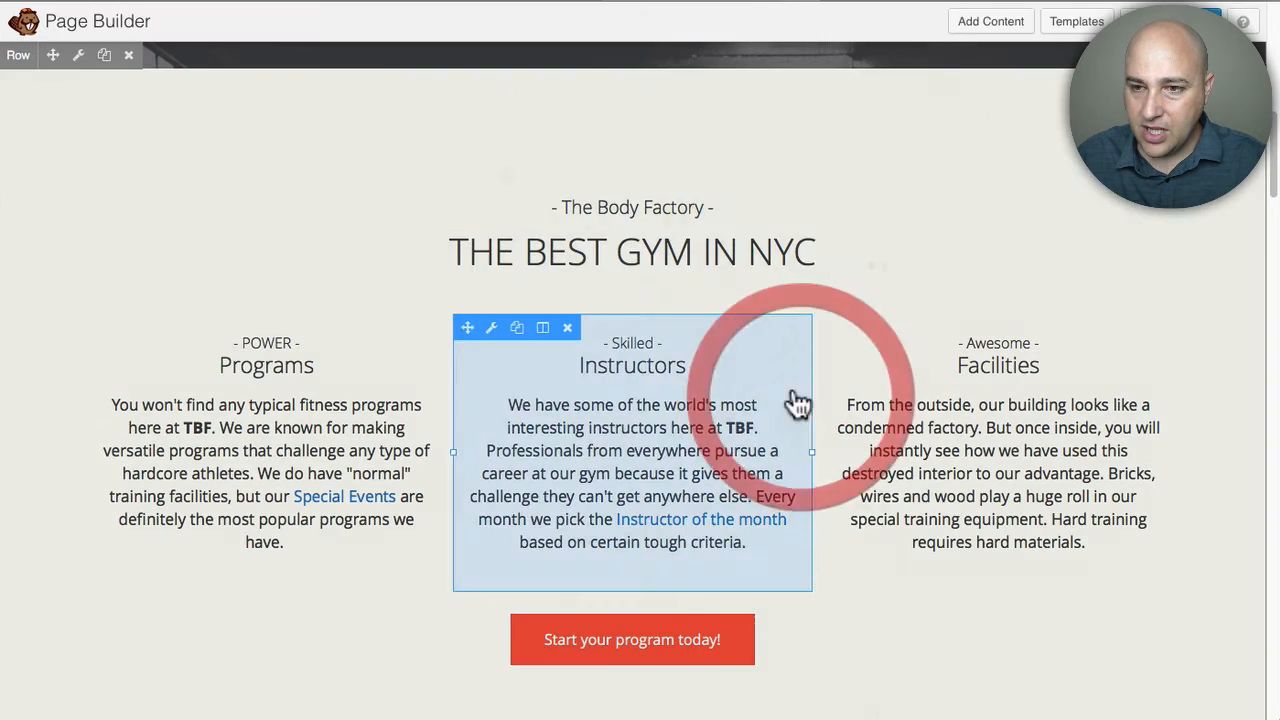
# Step: Reload the templates list in the Standard site's WordPress admin to check for the Features row
pyautogui.scroll(5, 430, 300)
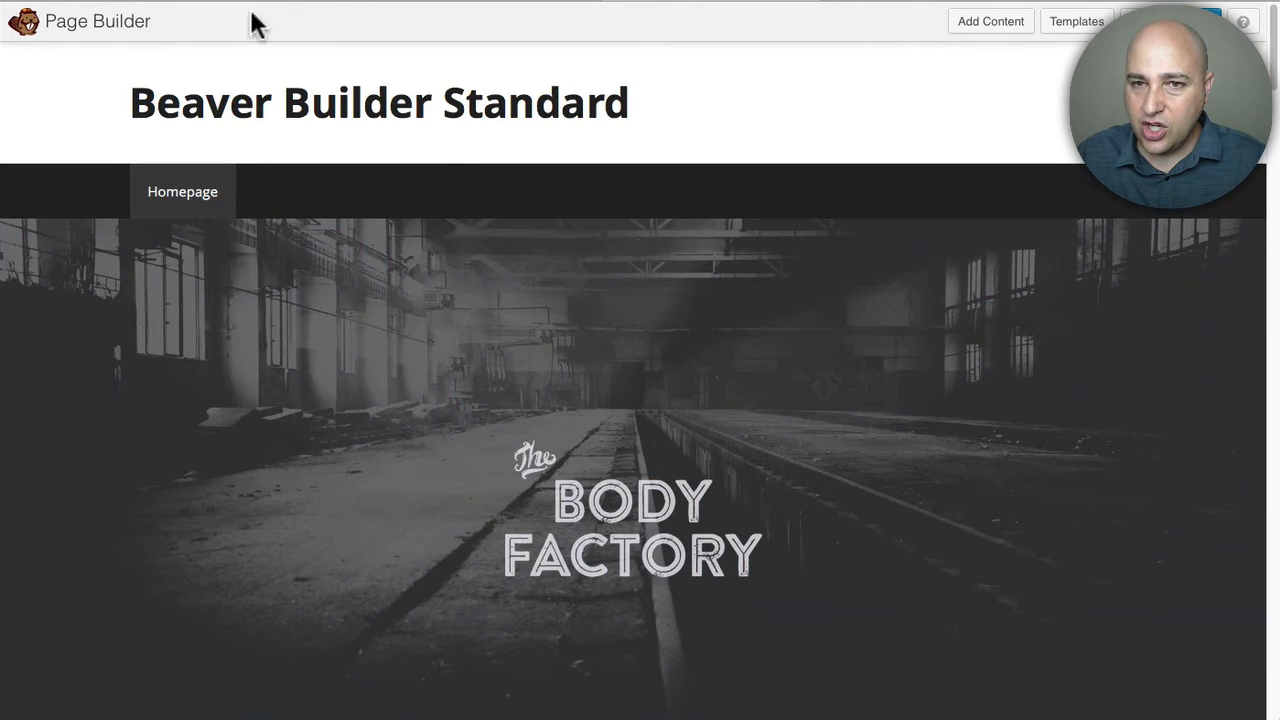
pyautogui.click(278, 12)
pyautogui.click(57, 259)
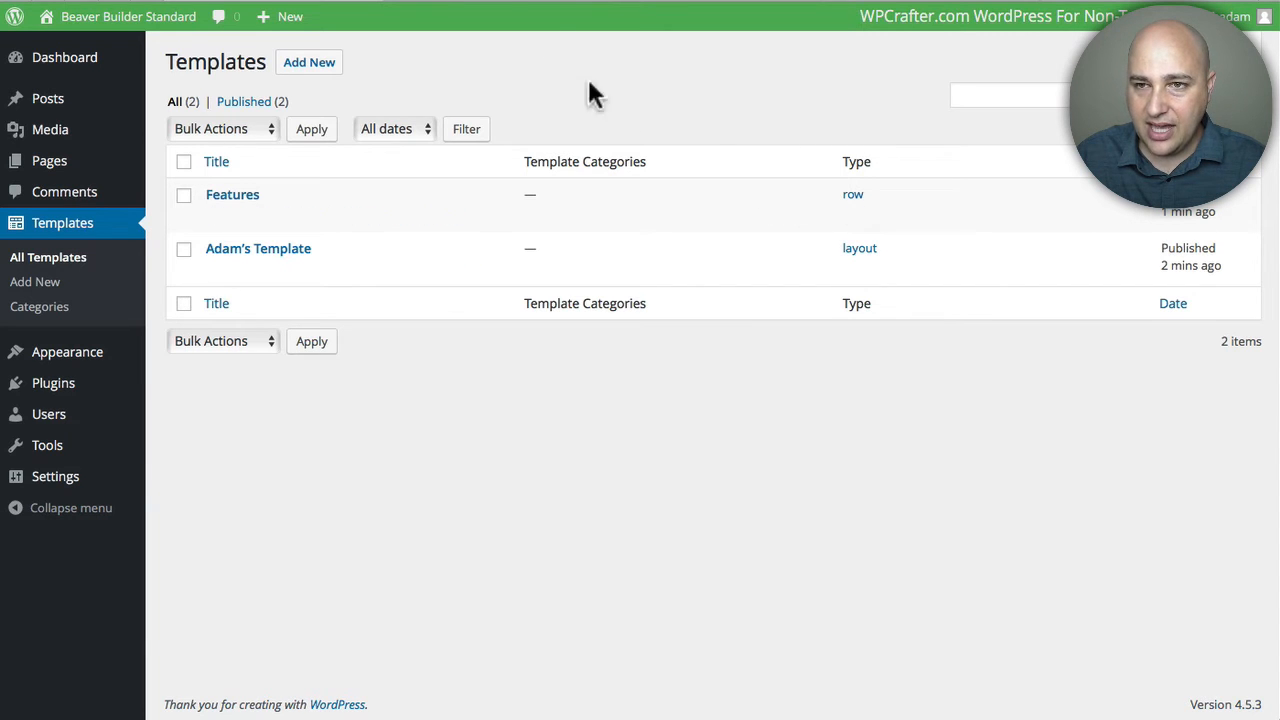
# Step: Save the "The Best Gym in NYC" heading text module as a non-global module named Header, and reload the admin templates list
pyautogui.click(691, 1)
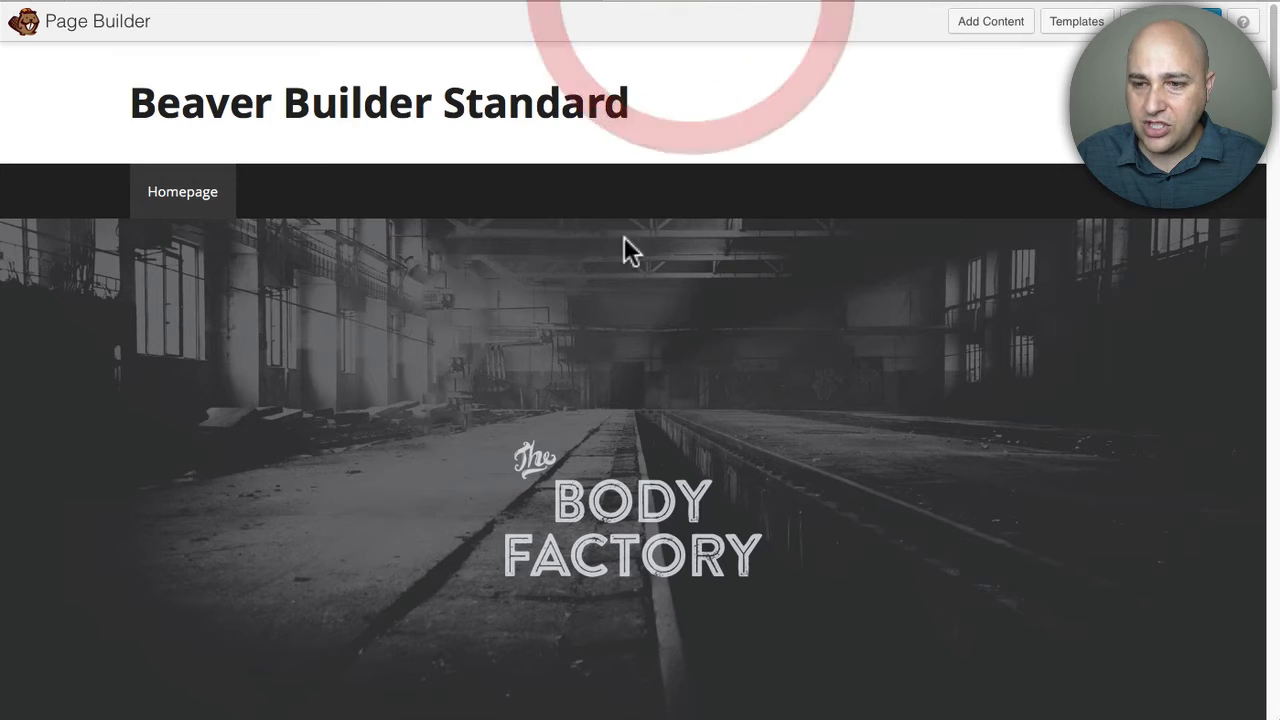
pyautogui.scroll(-5, 613, 300)
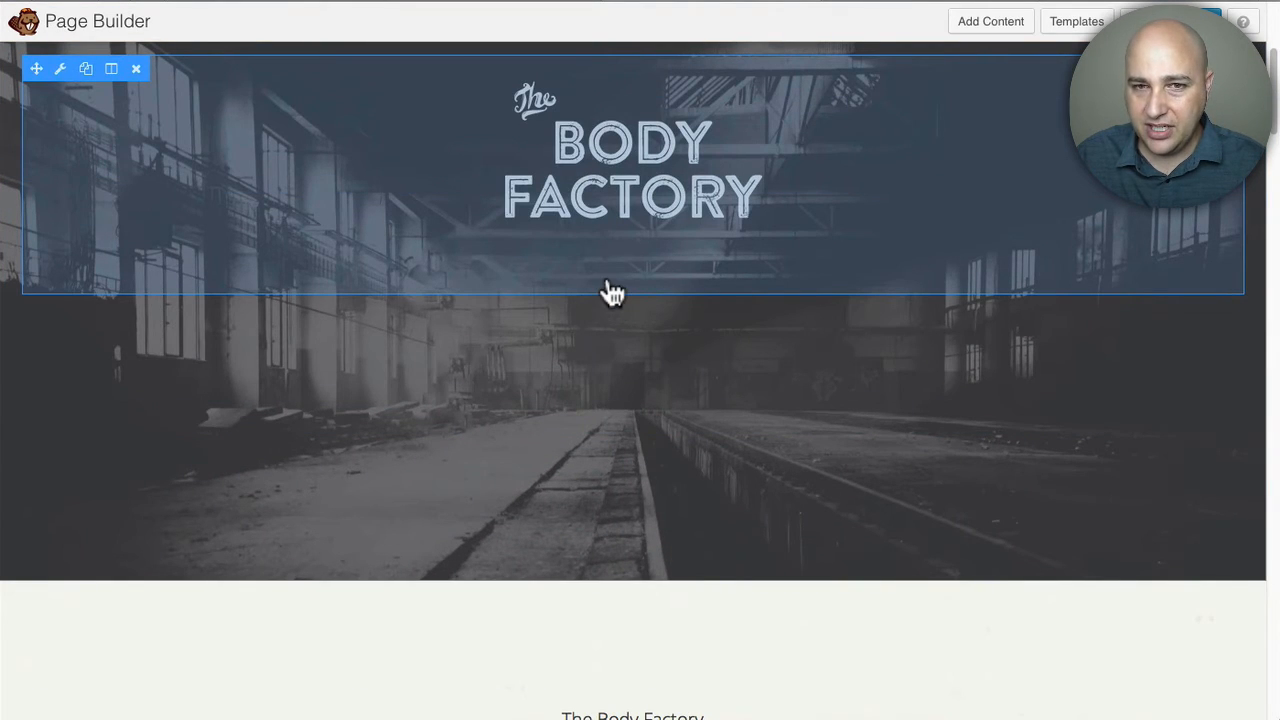
pyautogui.scroll(-9, 609, 292)
pyautogui.scroll(2, 520, 315)
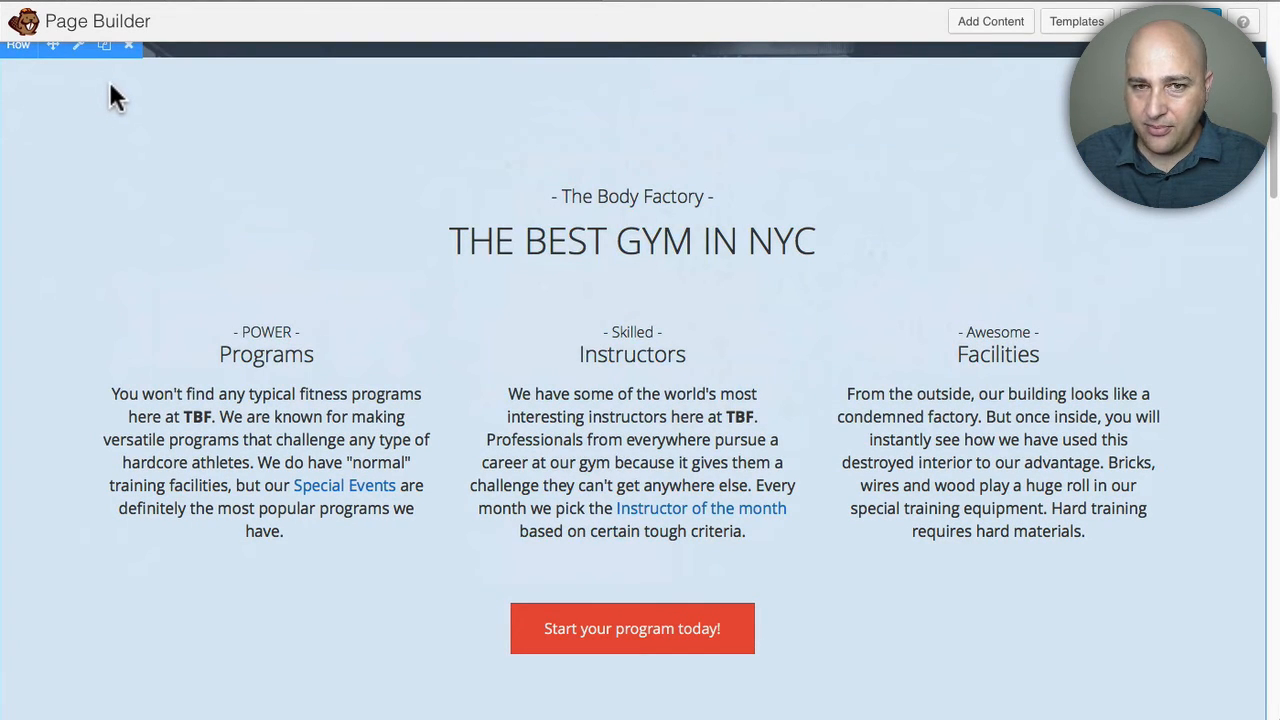
pyautogui.scroll(1, 100, 100)
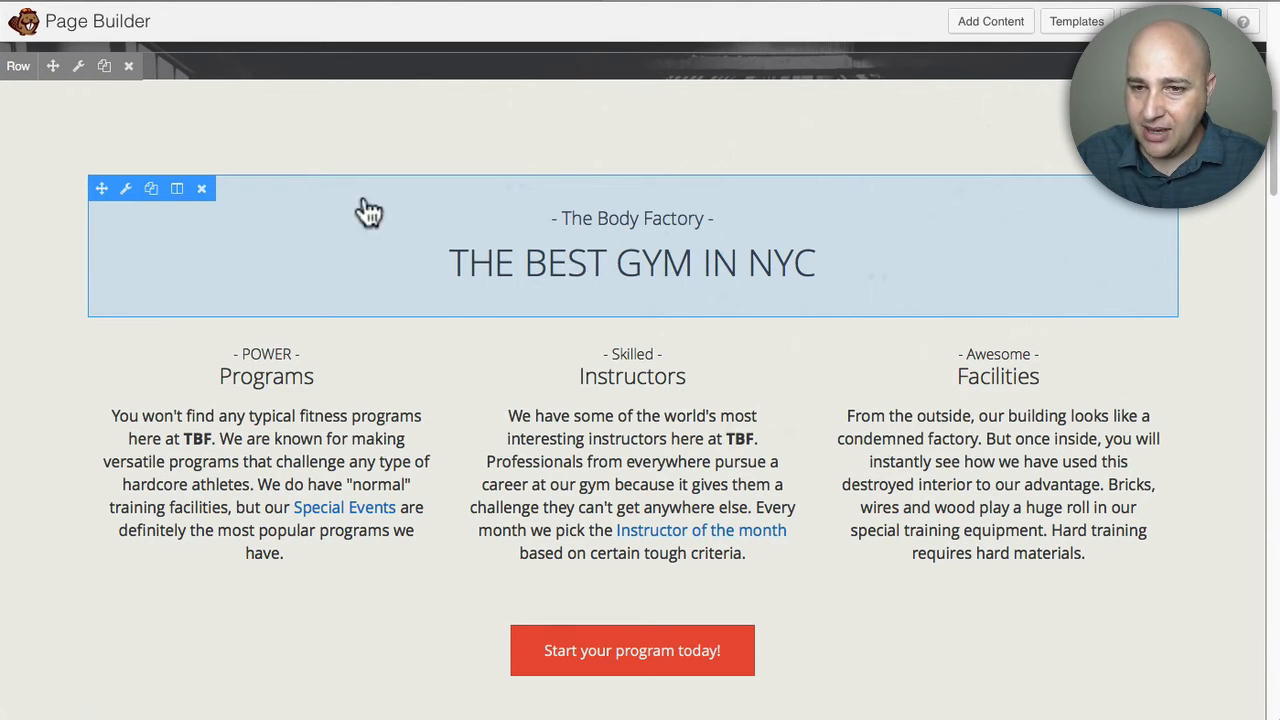
pyautogui.click(126, 190)
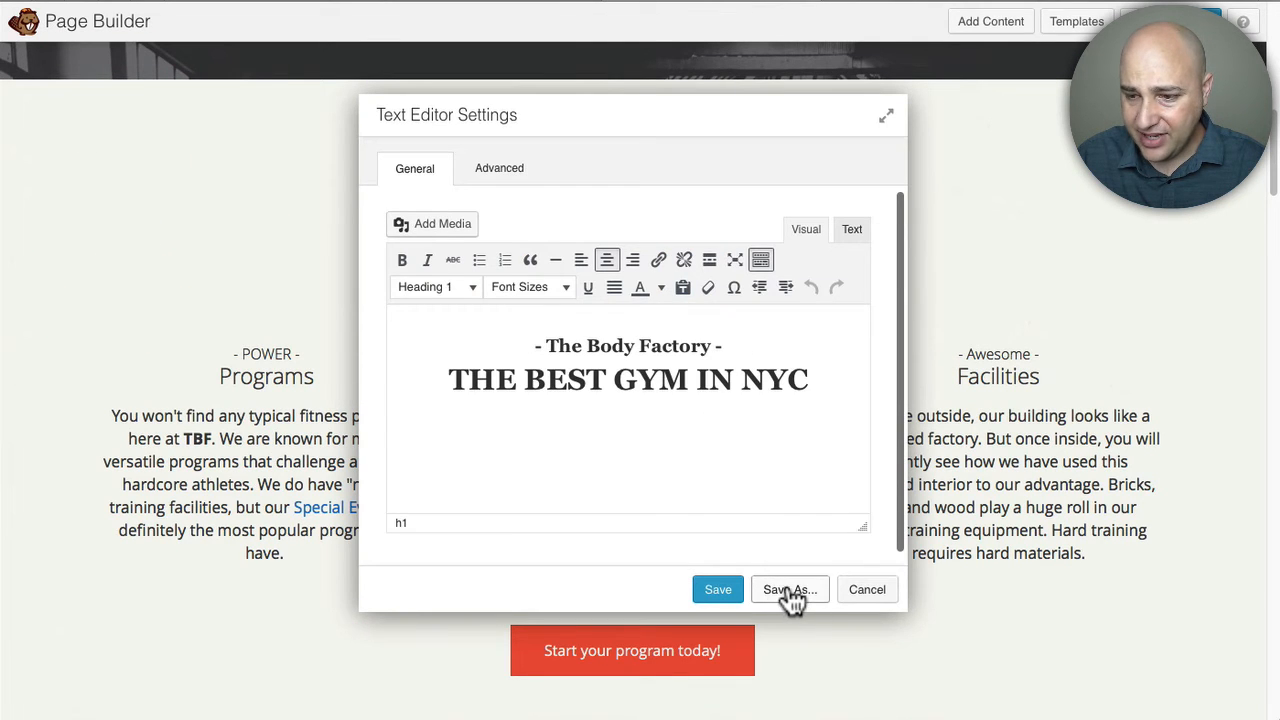
pyautogui.click(790, 592)
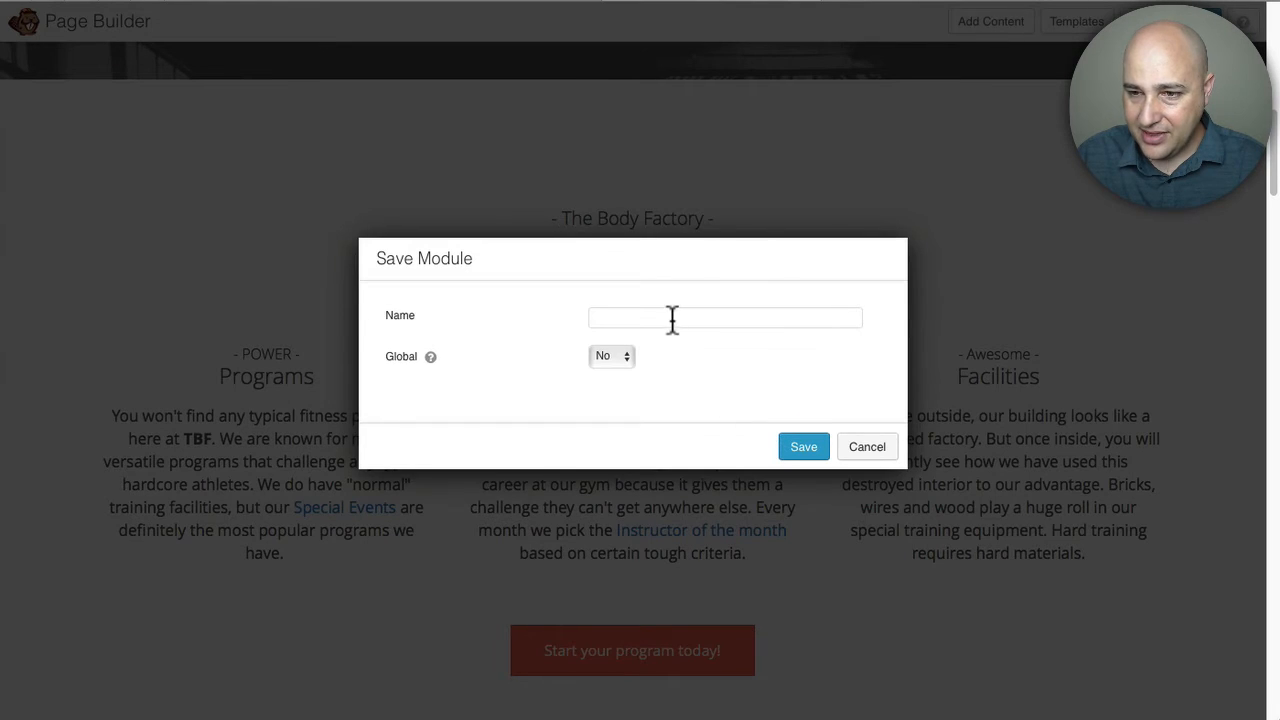
pyautogui.click(672, 318)
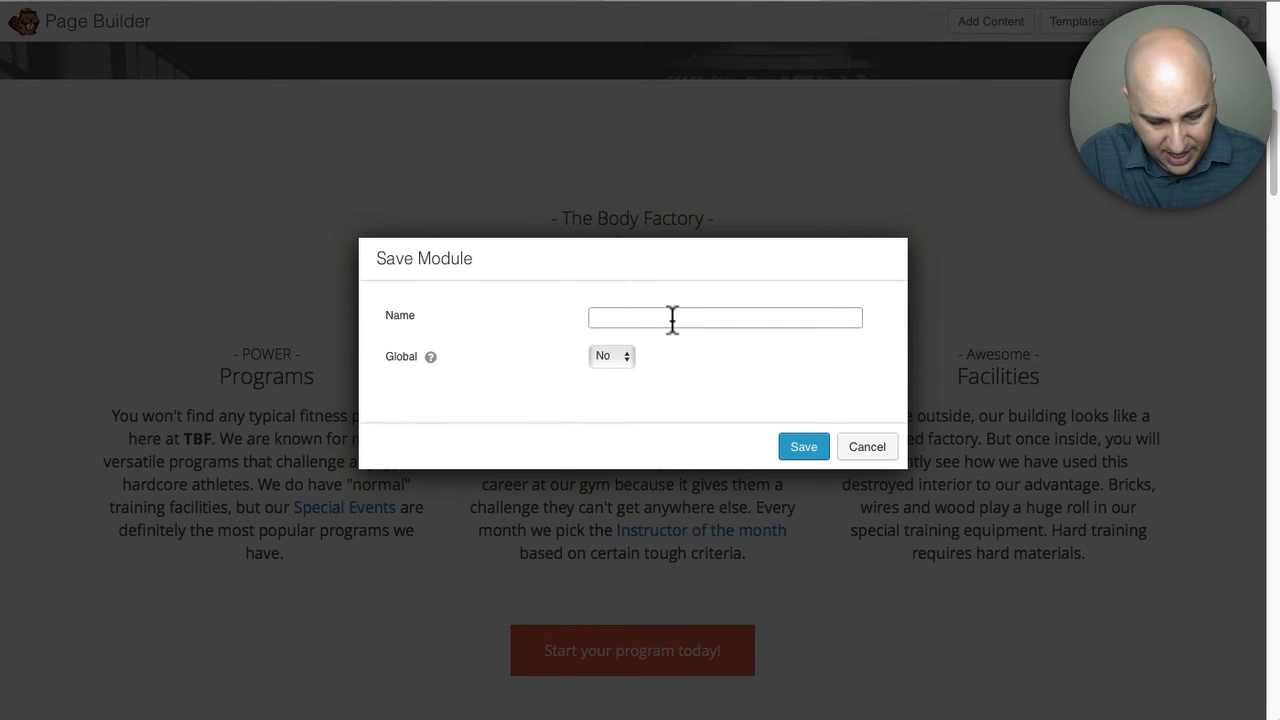
pyautogui.write('Header')
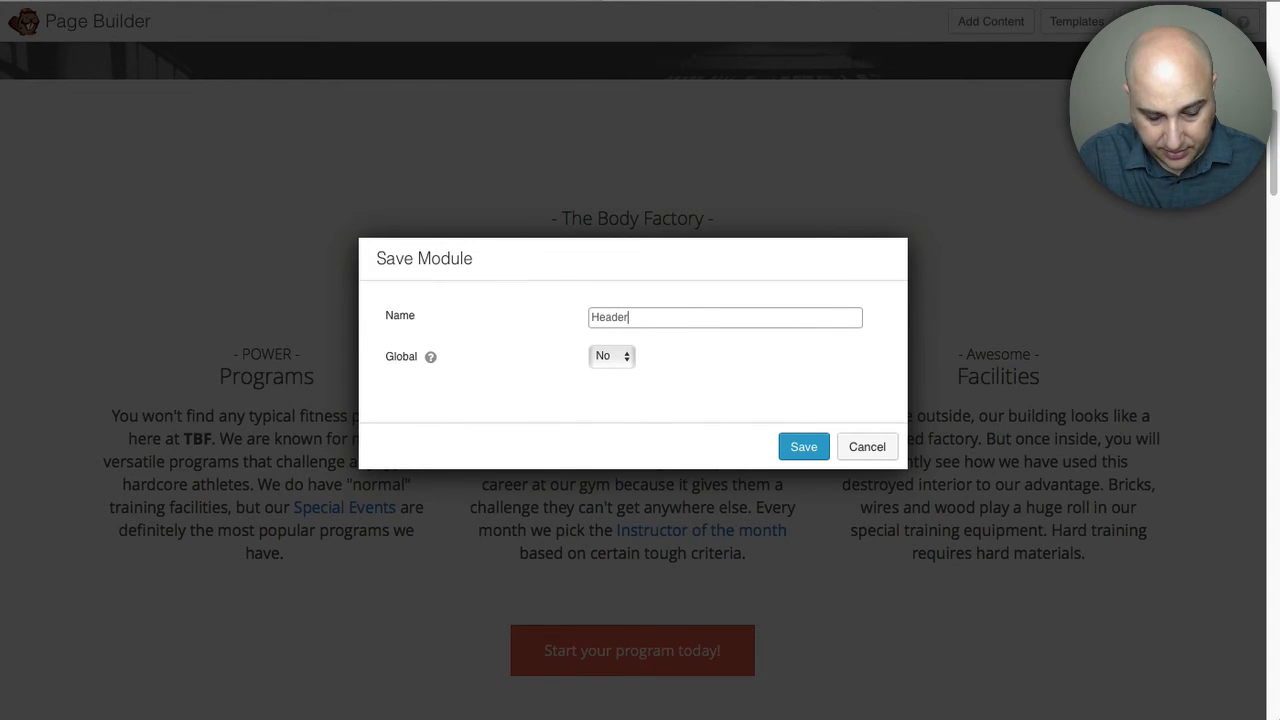
pyautogui.click(802, 447)
pyautogui.click(806, 391)
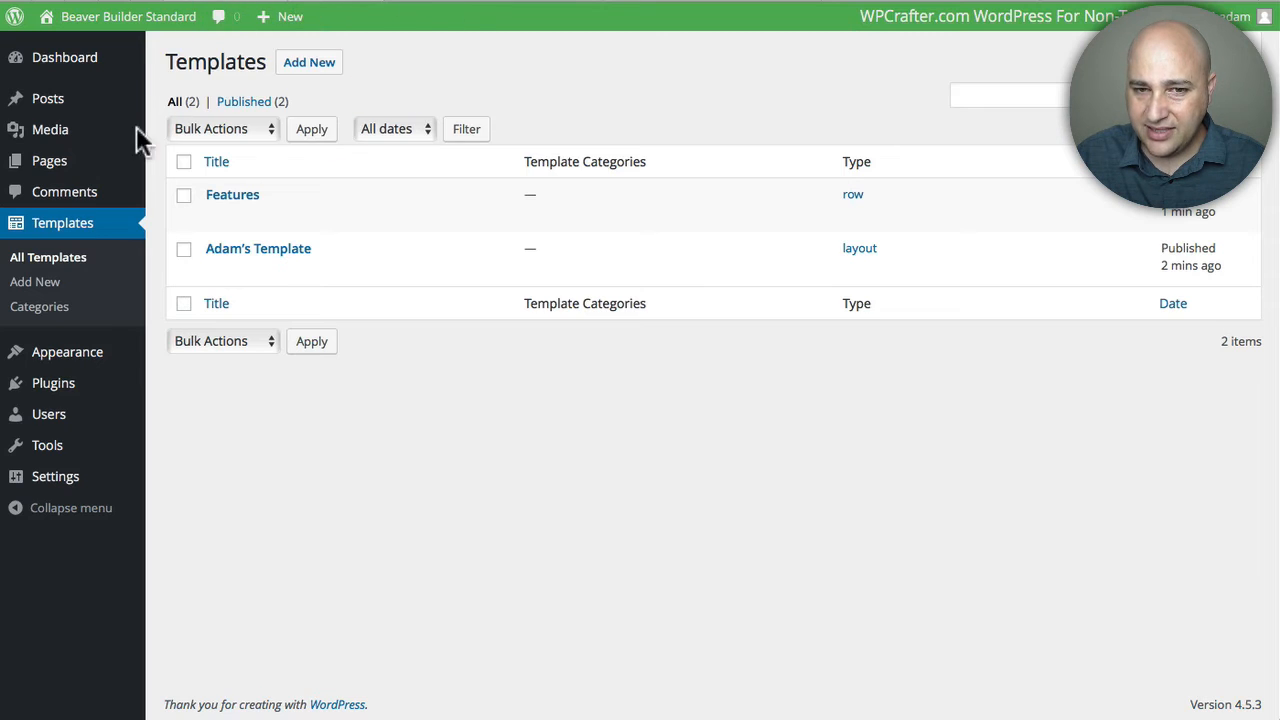
pyautogui.click(47, 259)
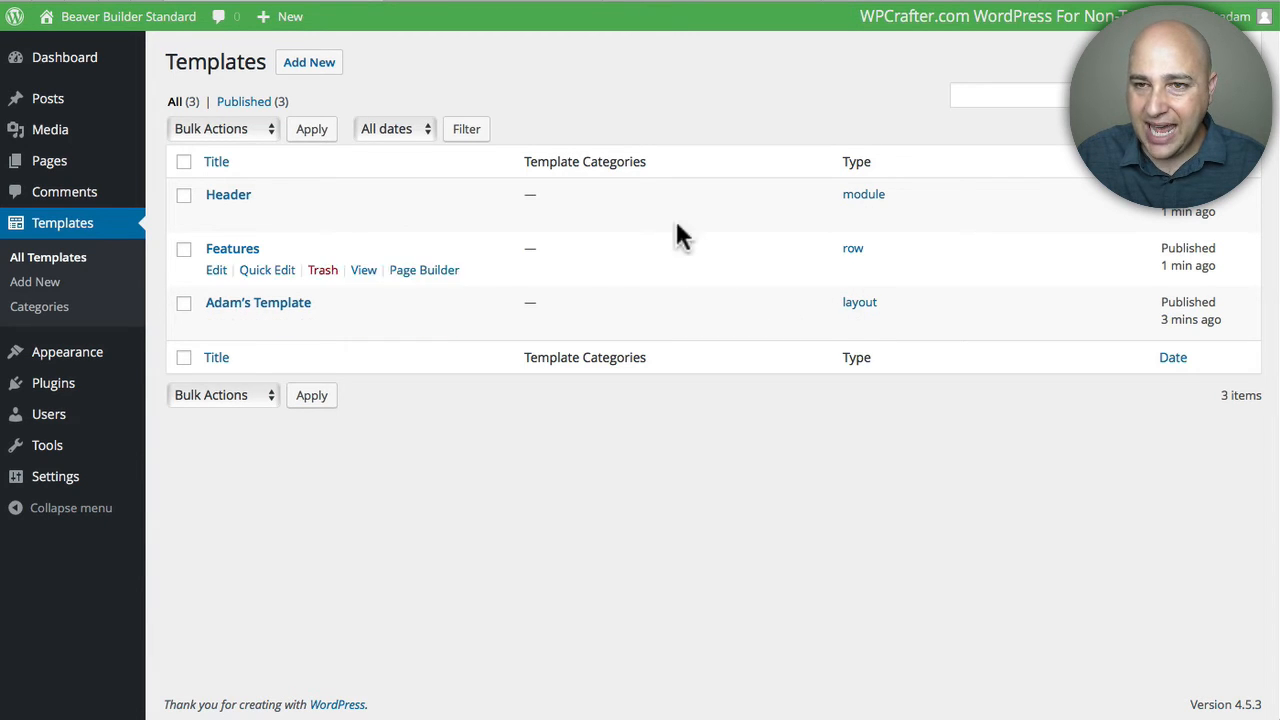
# Step: Save the homepage's Opening Hours and Company Address row as a reusable row named Hours, with Global set to Yes
pyautogui.click(704, 3)
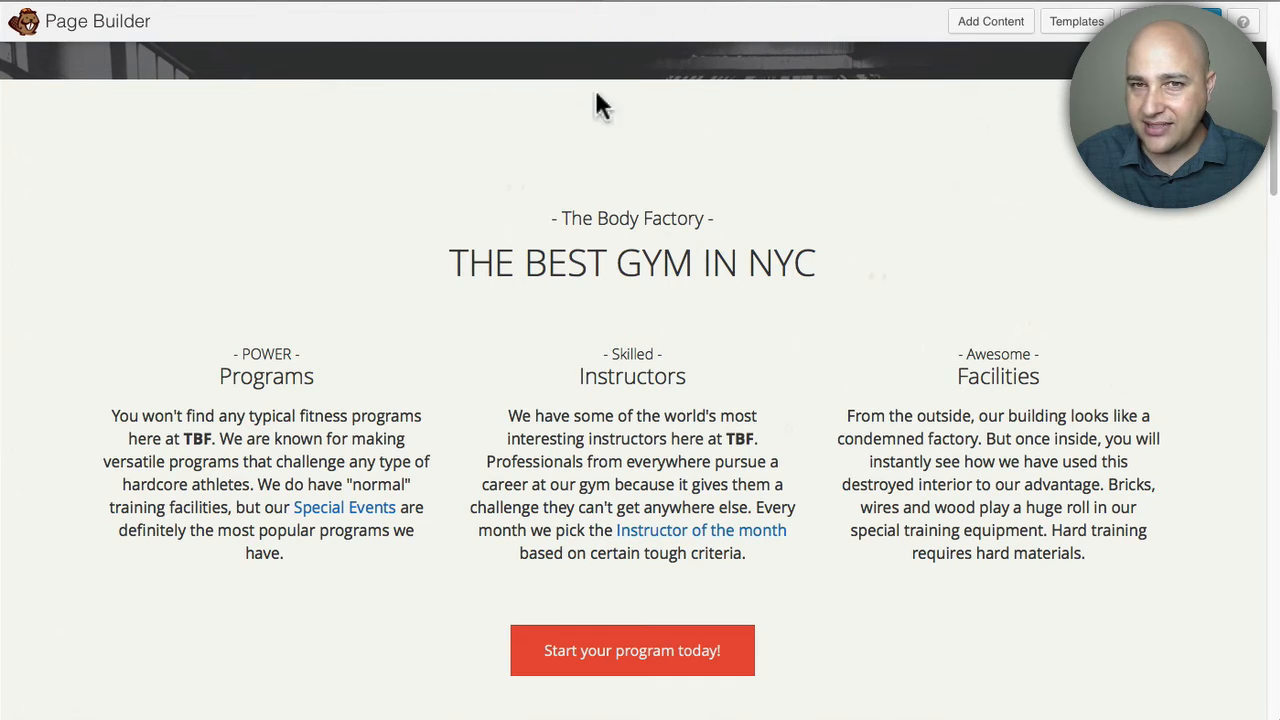
pyautogui.scroll(-10, 558, 192)
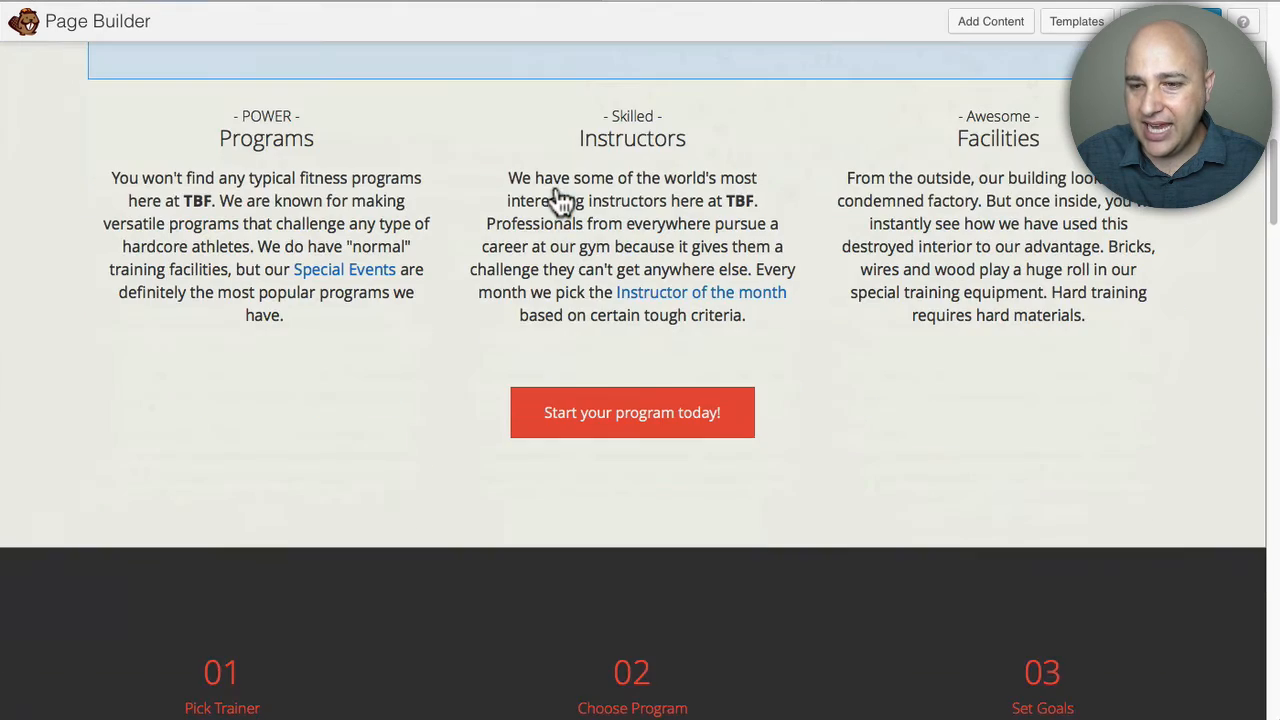
pyautogui.scroll(-15, 557, 190)
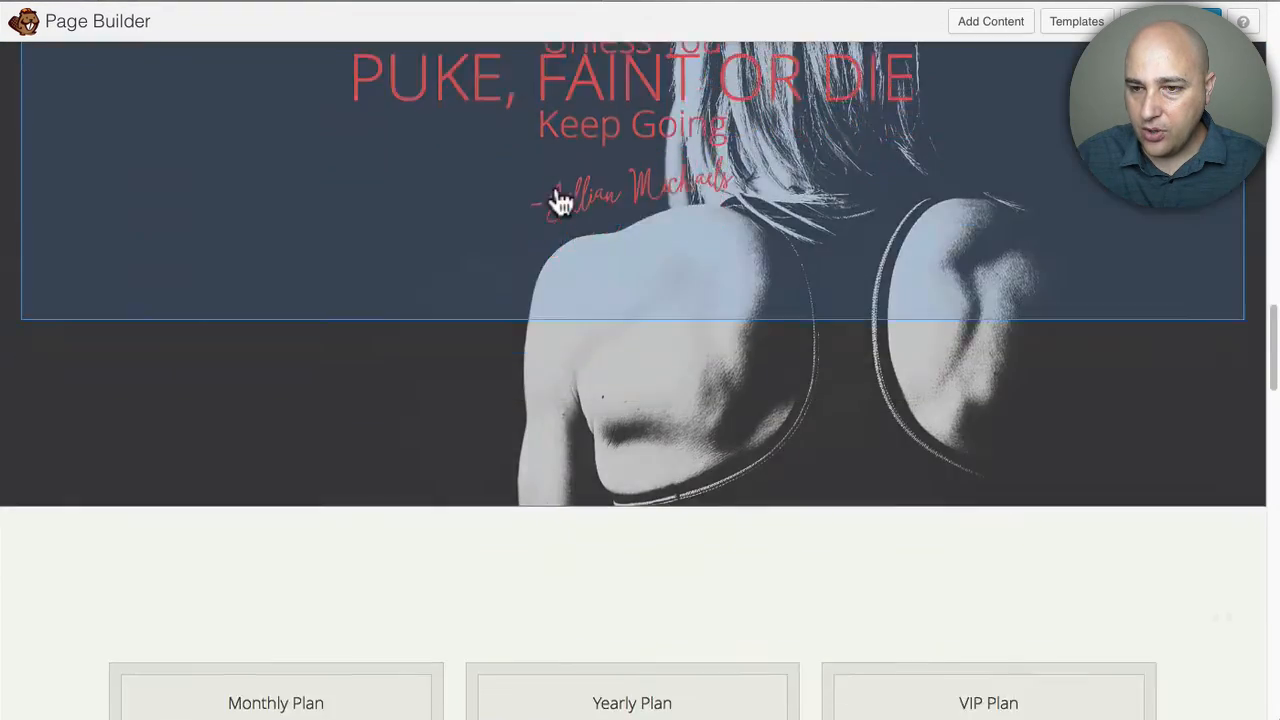
pyautogui.scroll(-10, 556, 196)
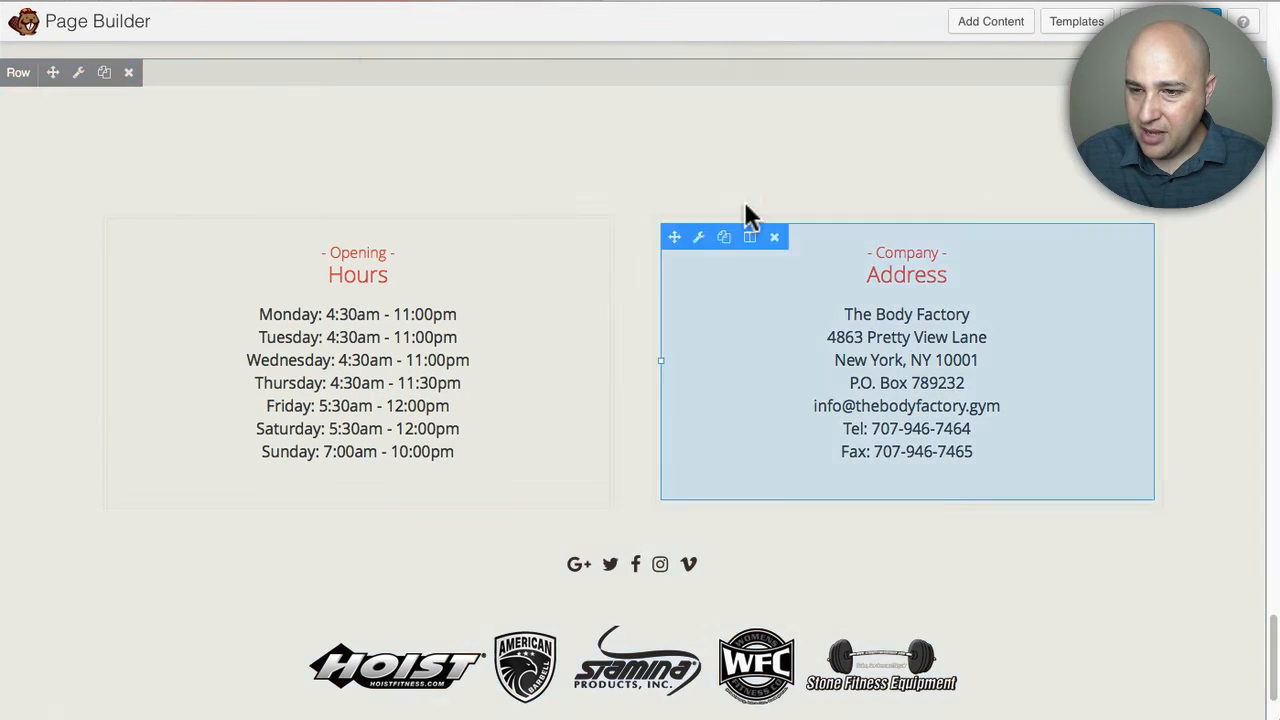
pyautogui.scroll(-3, 490, 195)
pyautogui.scroll(4, 491, 206)
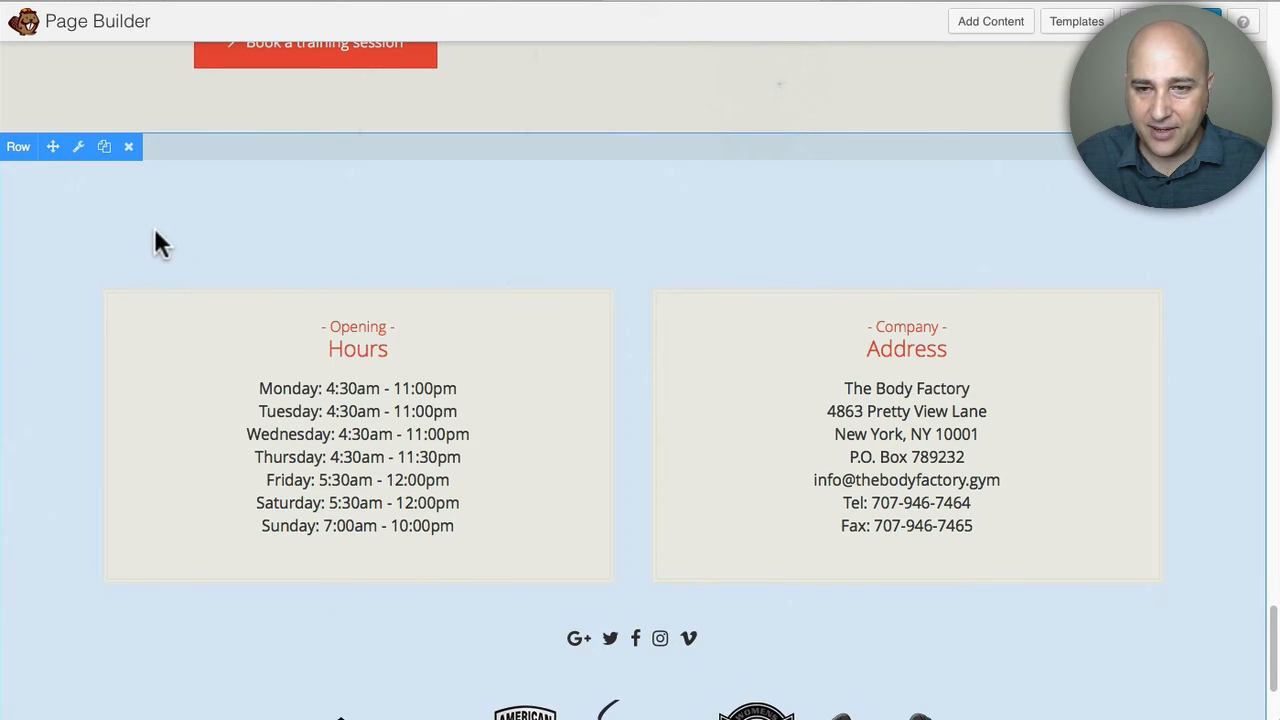
pyautogui.click(80, 148)
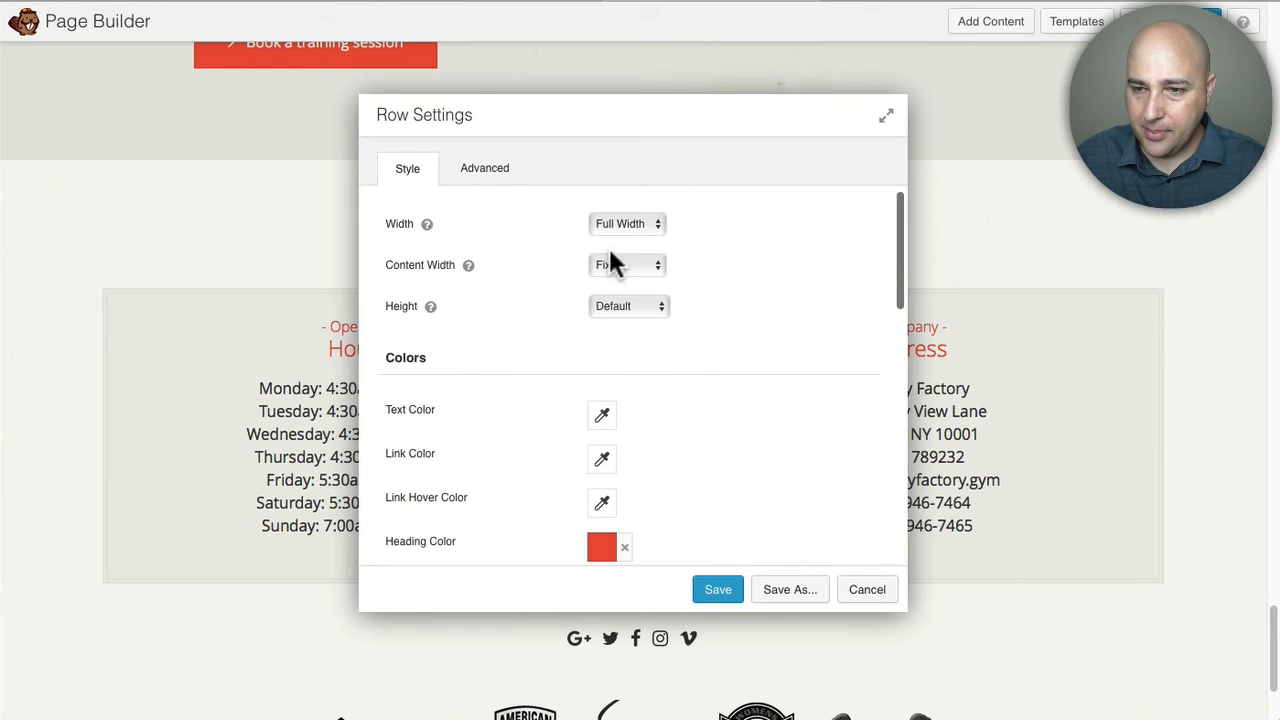
pyautogui.click(810, 599)
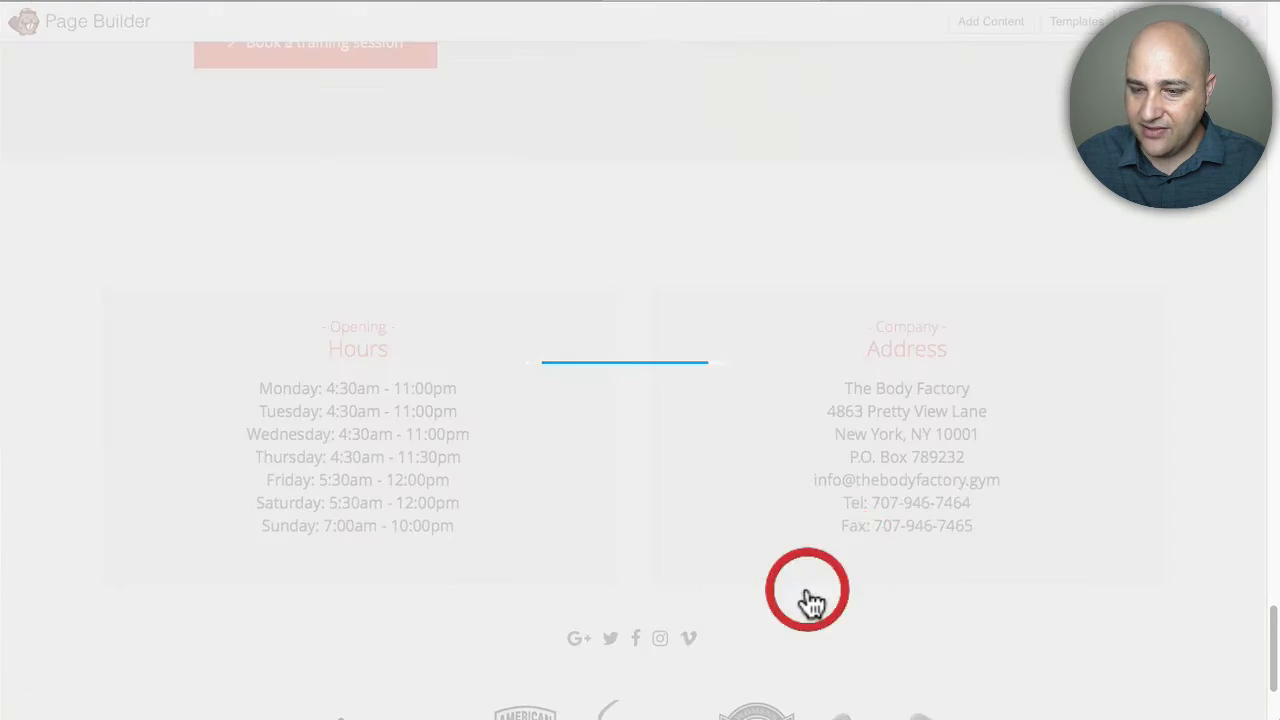
pyautogui.click(610, 317)
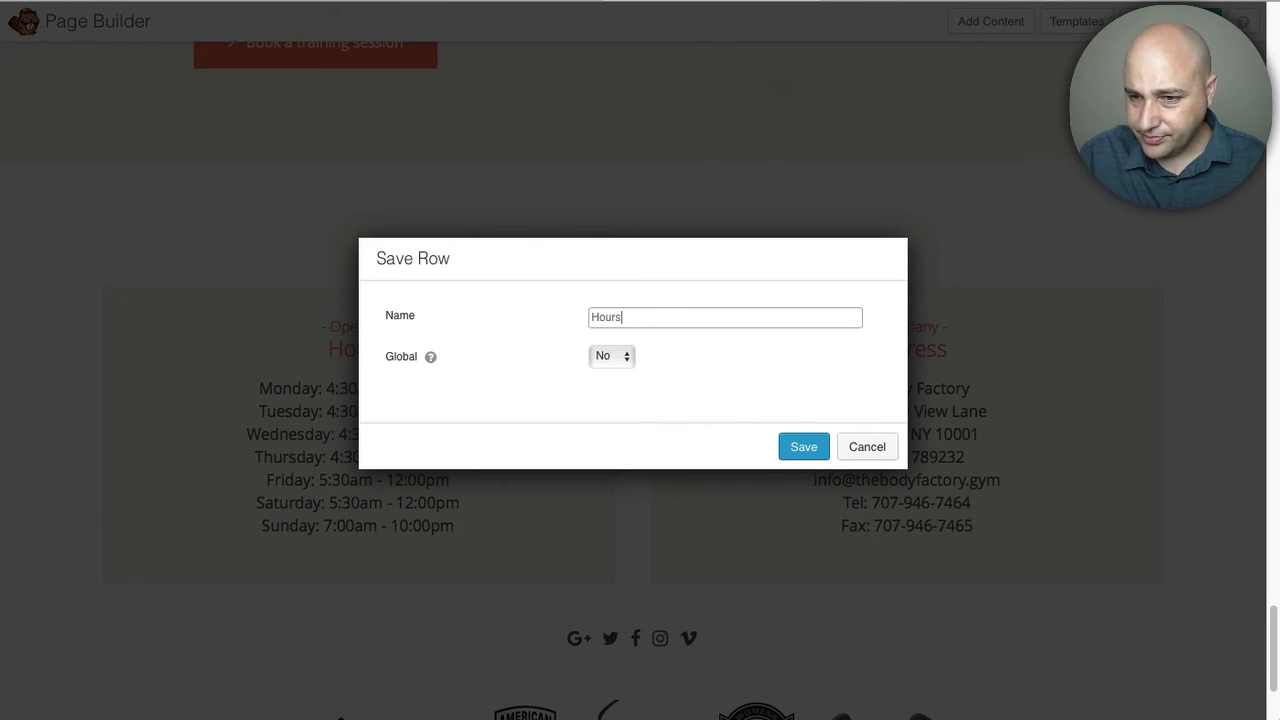
pyautogui.click(606, 353)
pyautogui.click(622, 354)
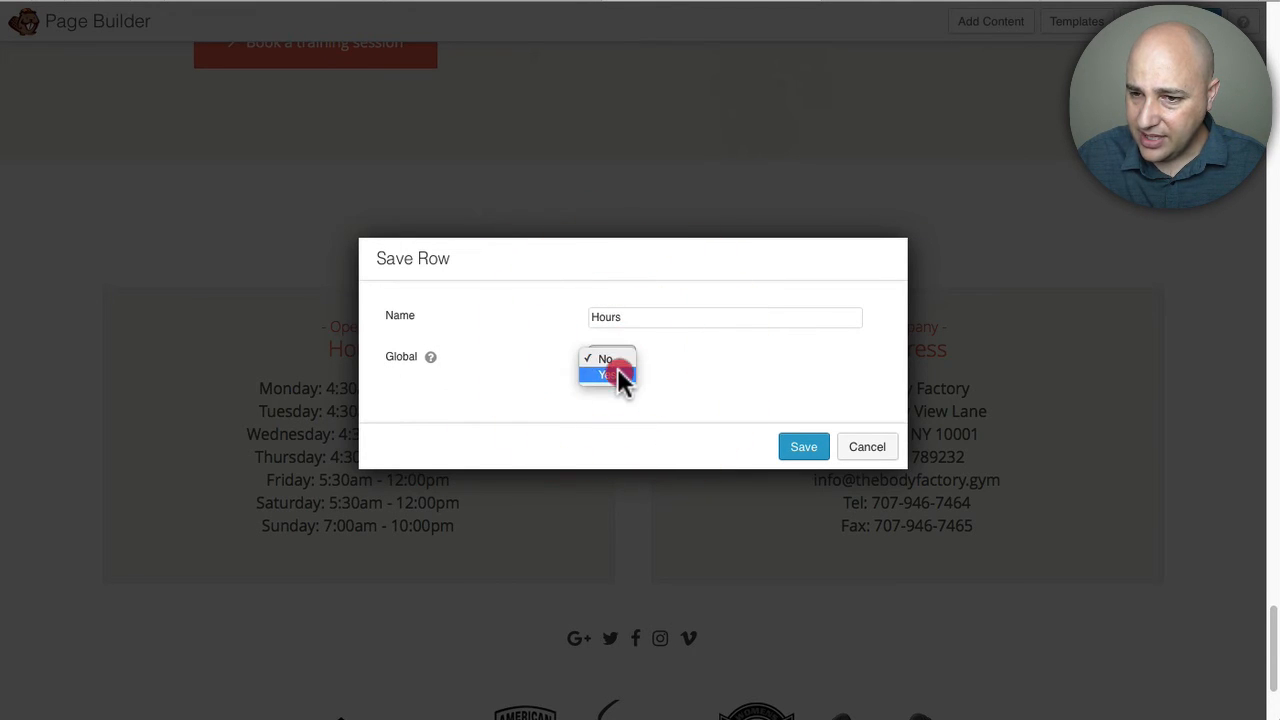
pyautogui.click(617, 374)
pyautogui.click(806, 449)
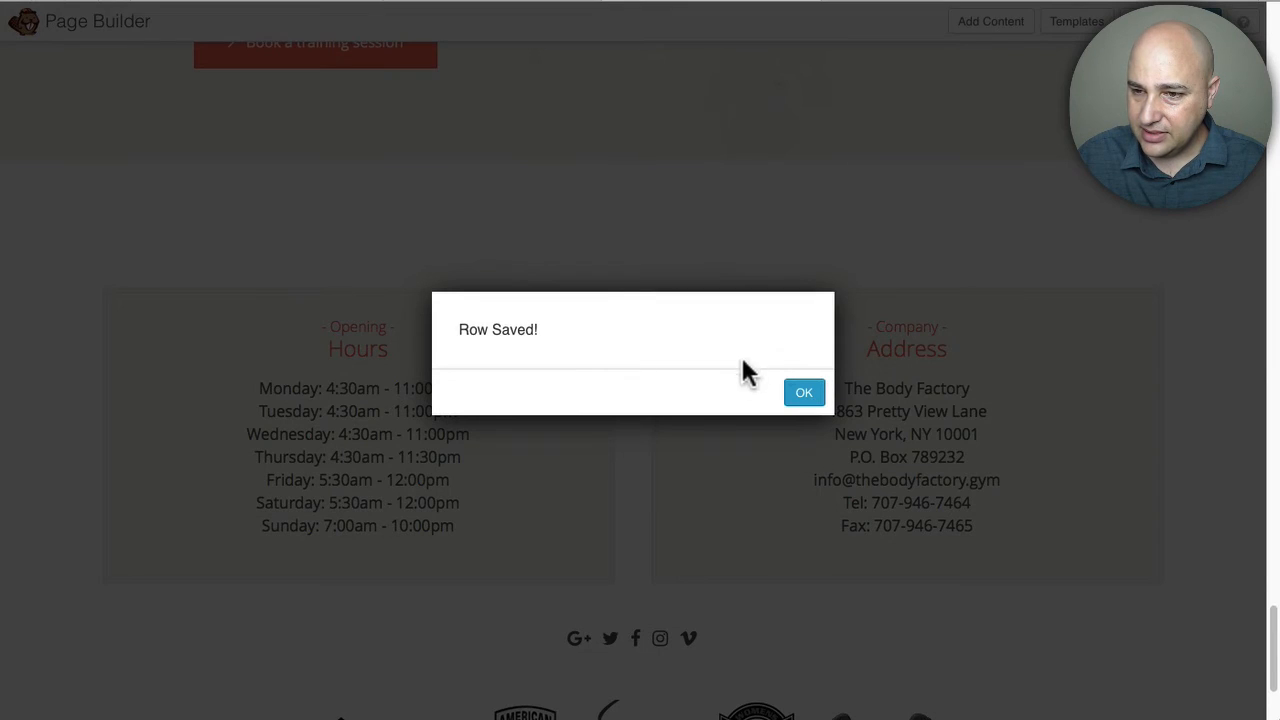
pyautogui.click(803, 392)
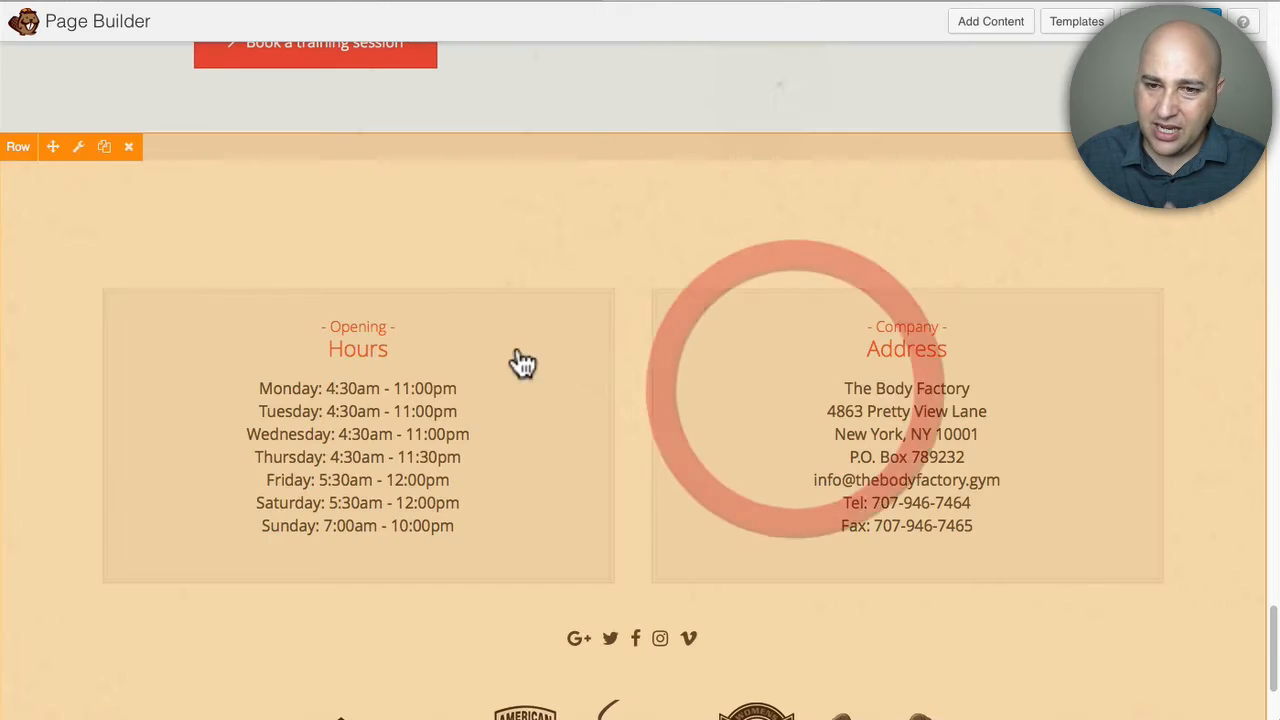
# Step: Reload the templates list in the Standard site's WordPress admin to check for the Hours row
pyautogui.scroll(-5, 300, 220)
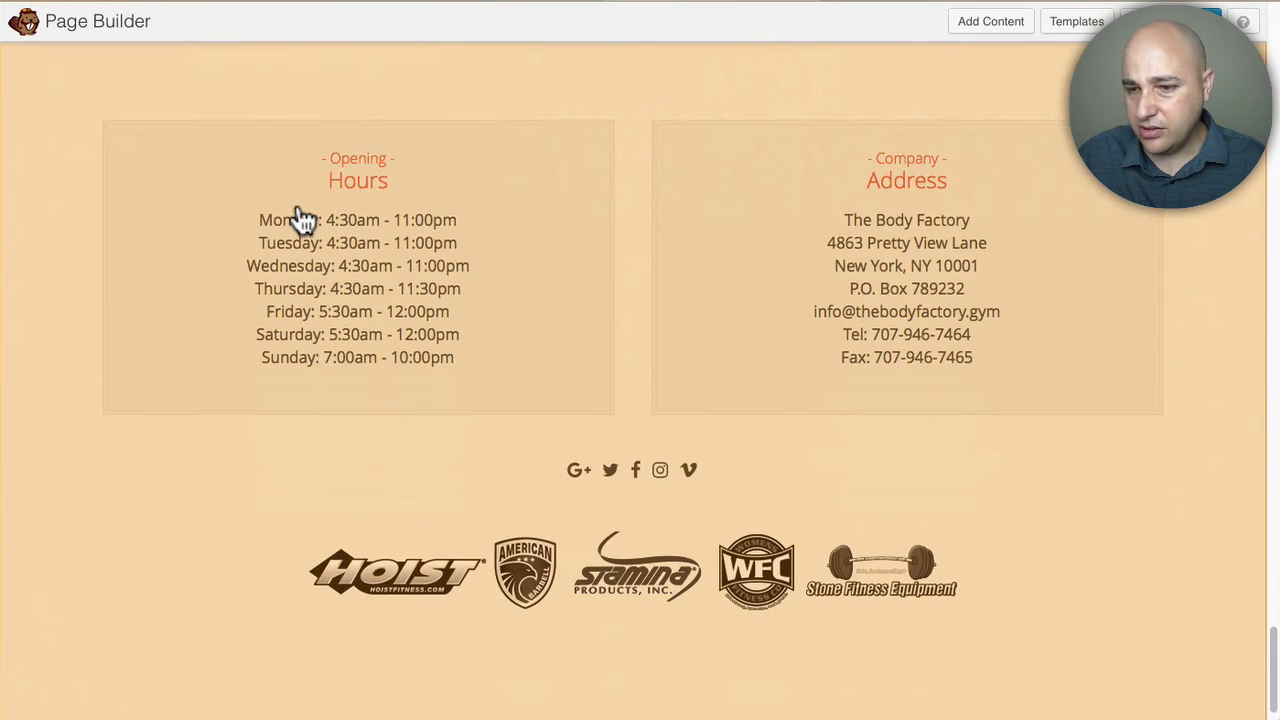
pyautogui.scroll(15, 300, 217)
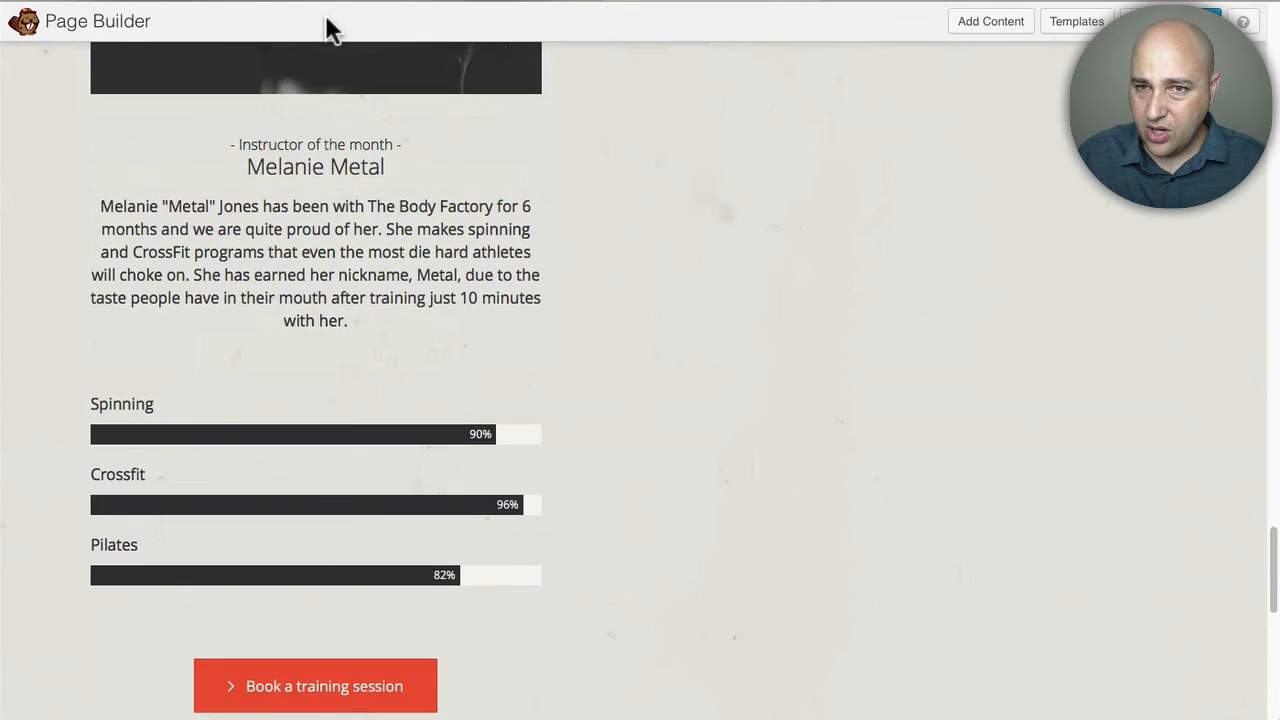
pyautogui.click(316, 2)
pyautogui.click(50, 257)
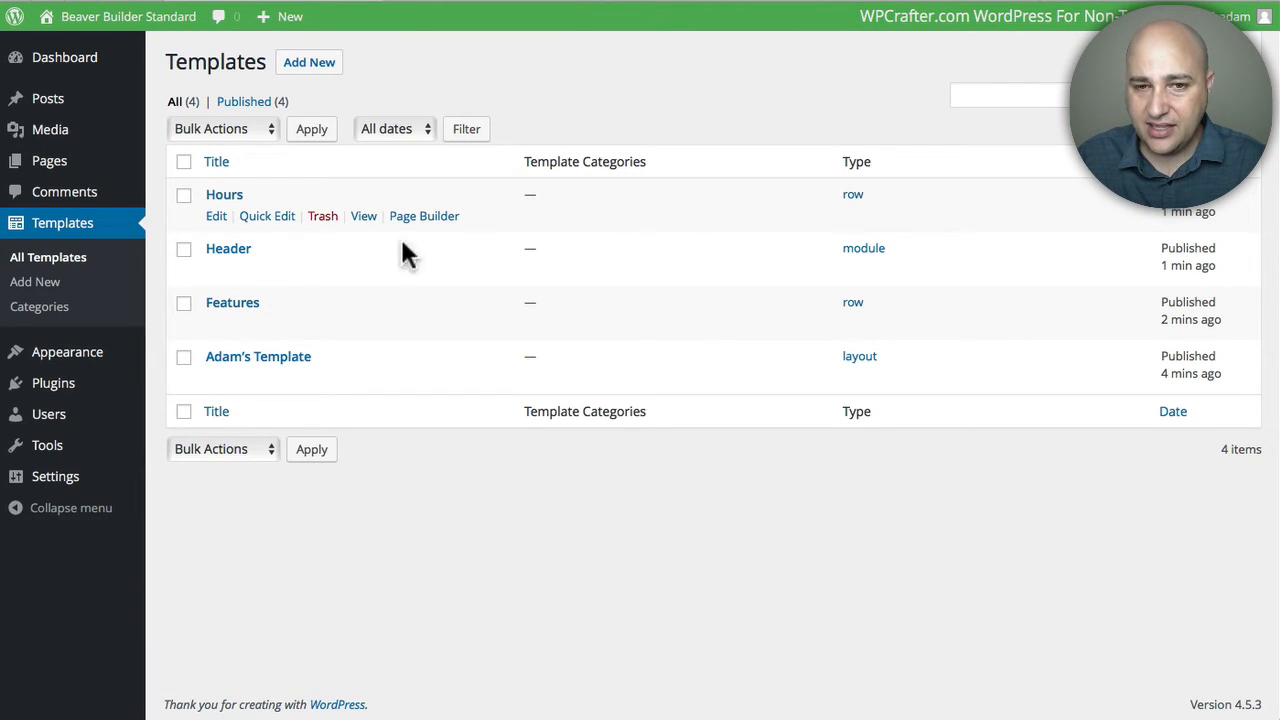
# Step: Add a new WordPress page titled New
pyautogui.click(70, 168)
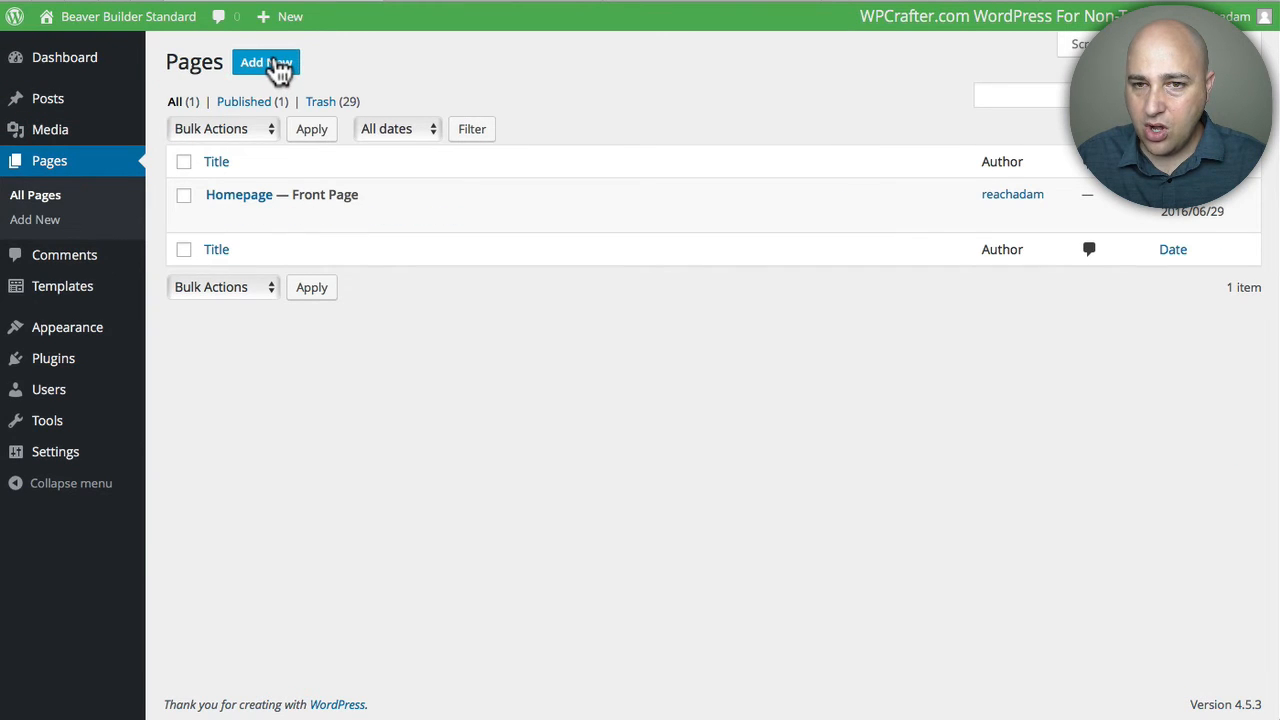
pyautogui.click(278, 64)
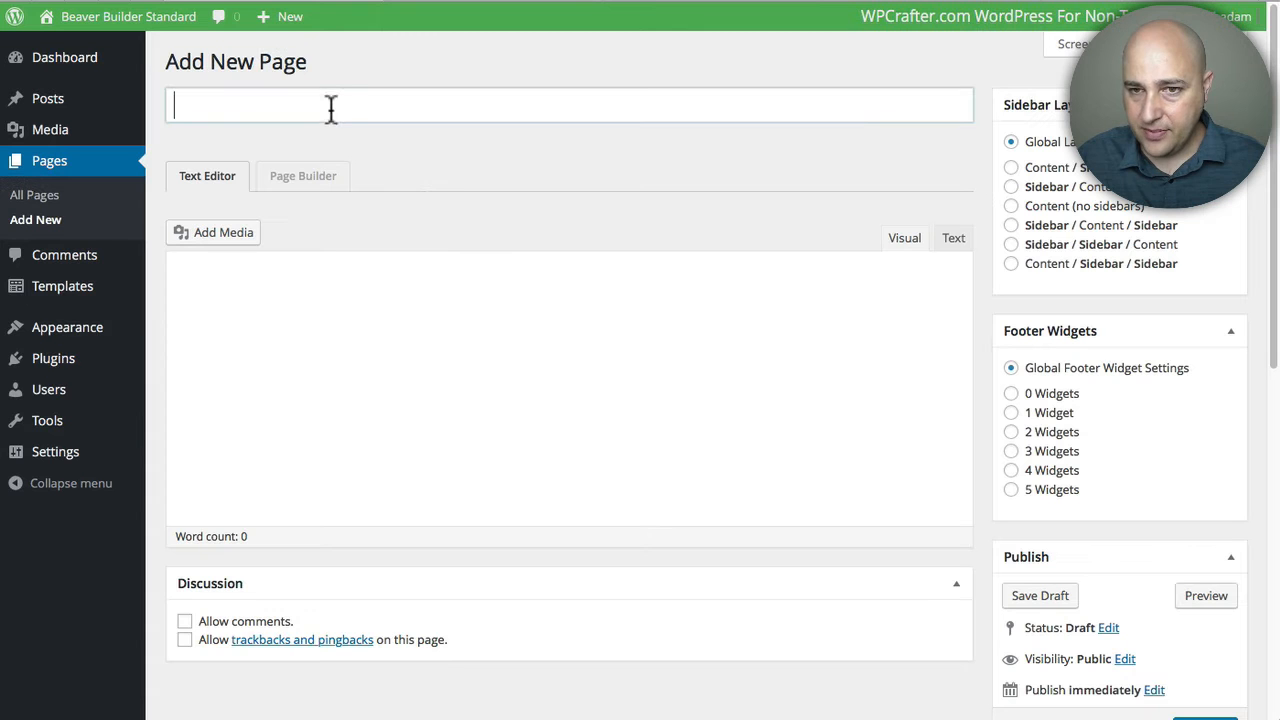
pyautogui.click(330, 100)
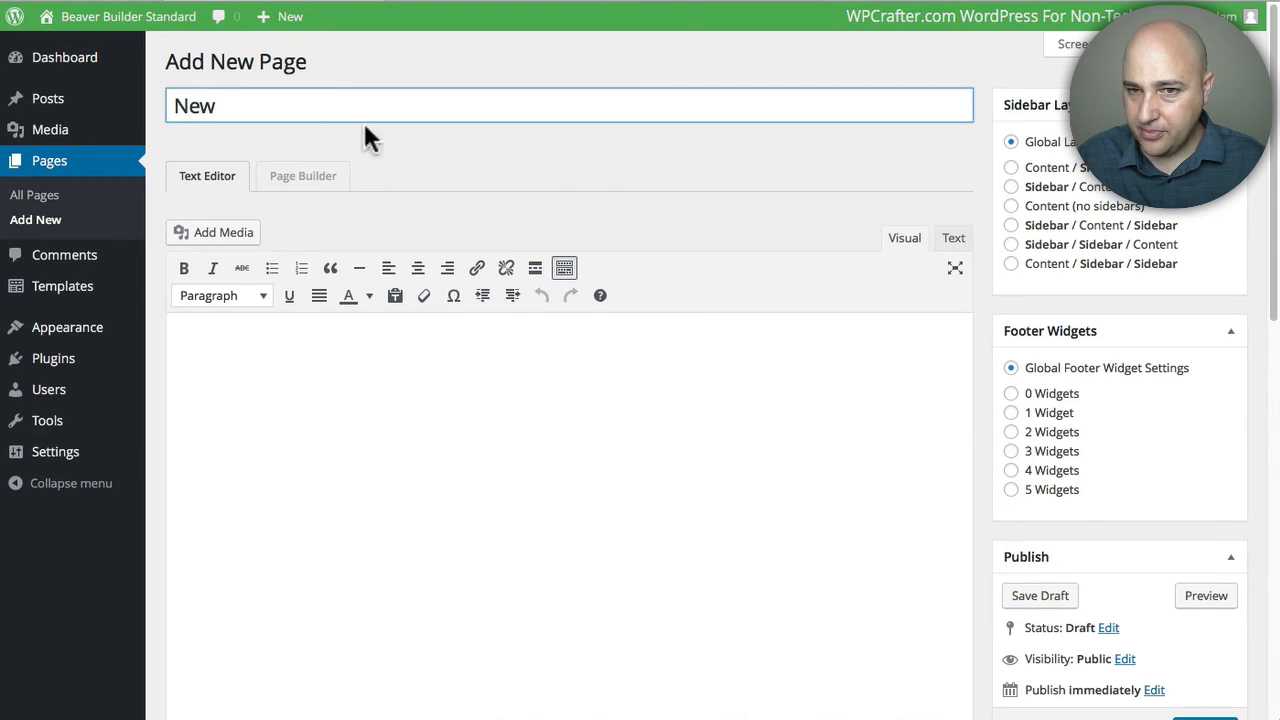
pyautogui.click(580, 154)
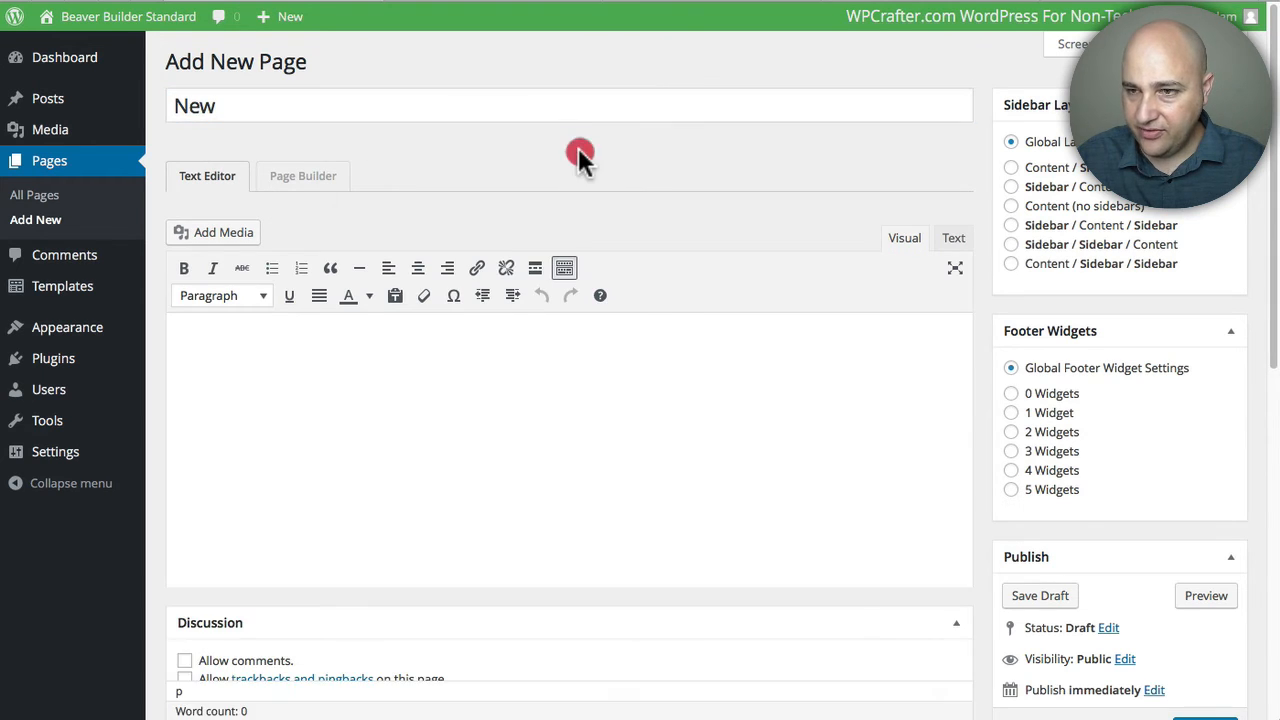
# Step: Set the page to Content (no sidebars), enable Full Width Content, disable the Content Title, and publish it
pyautogui.click(1010, 206)
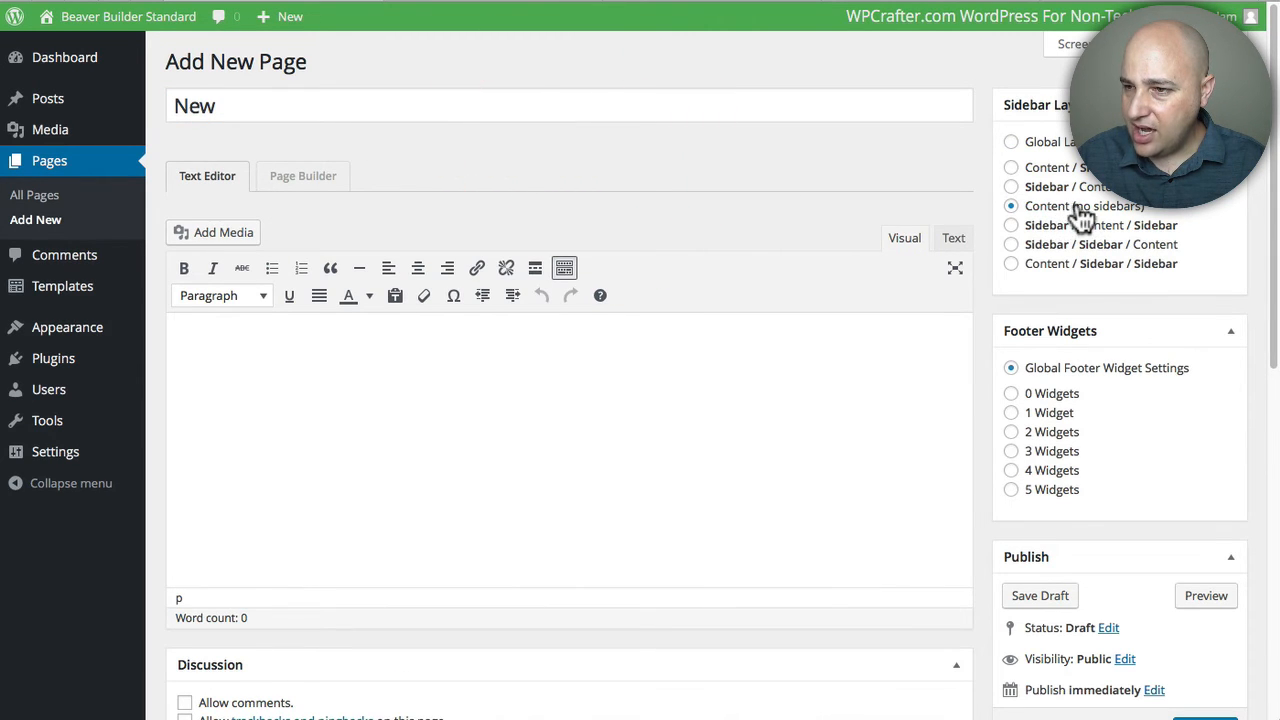
pyautogui.scroll(-8, 1051, 214)
pyautogui.scroll(-6, 975, 262)
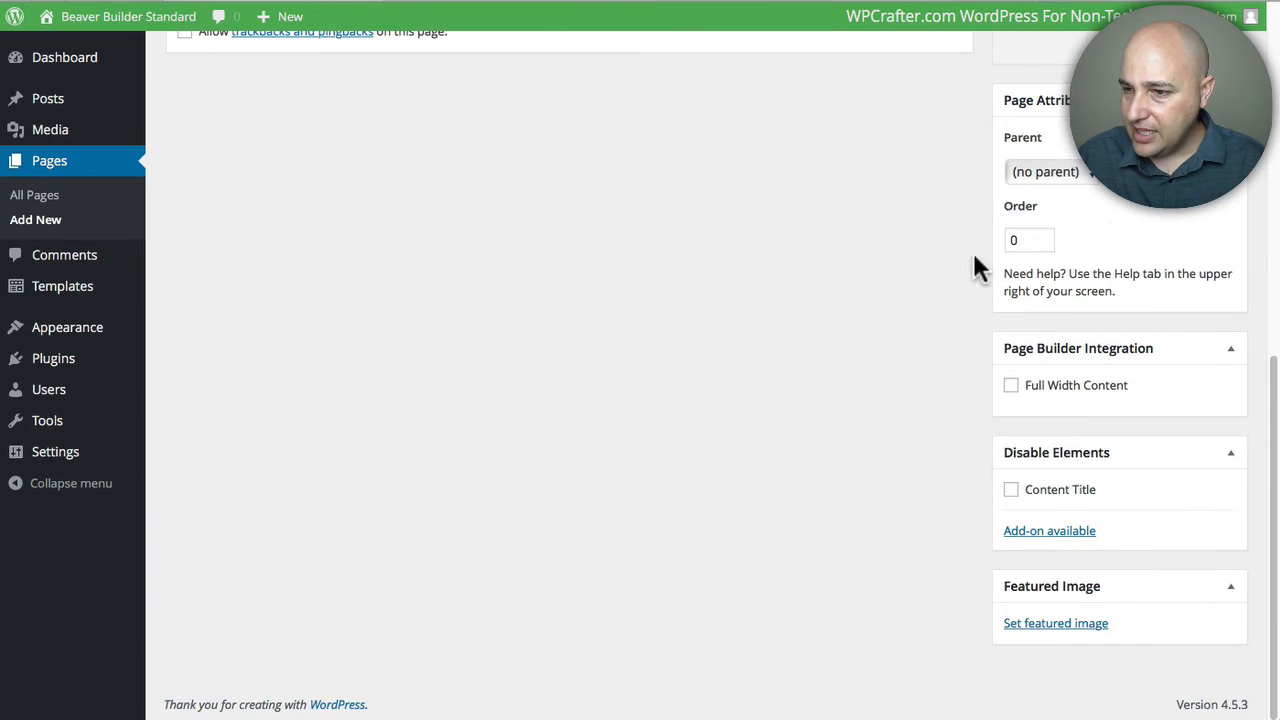
pyautogui.click(1010, 386)
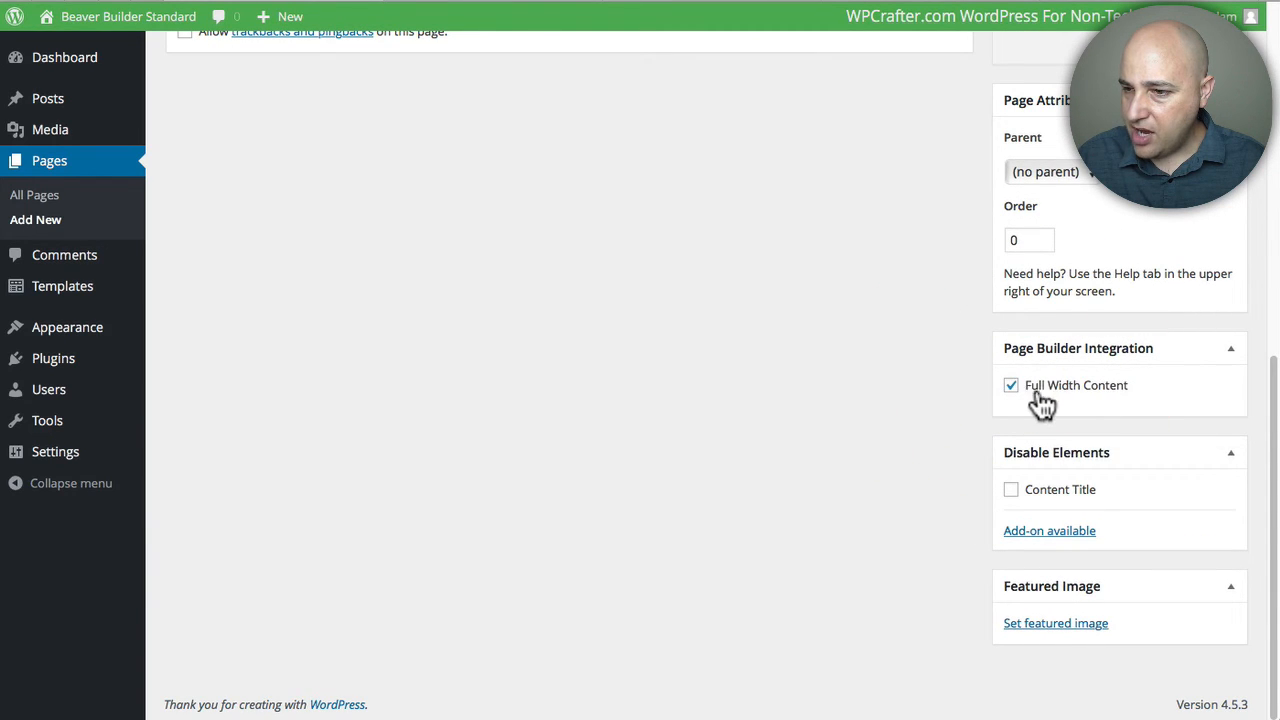
pyautogui.click(1010, 490)
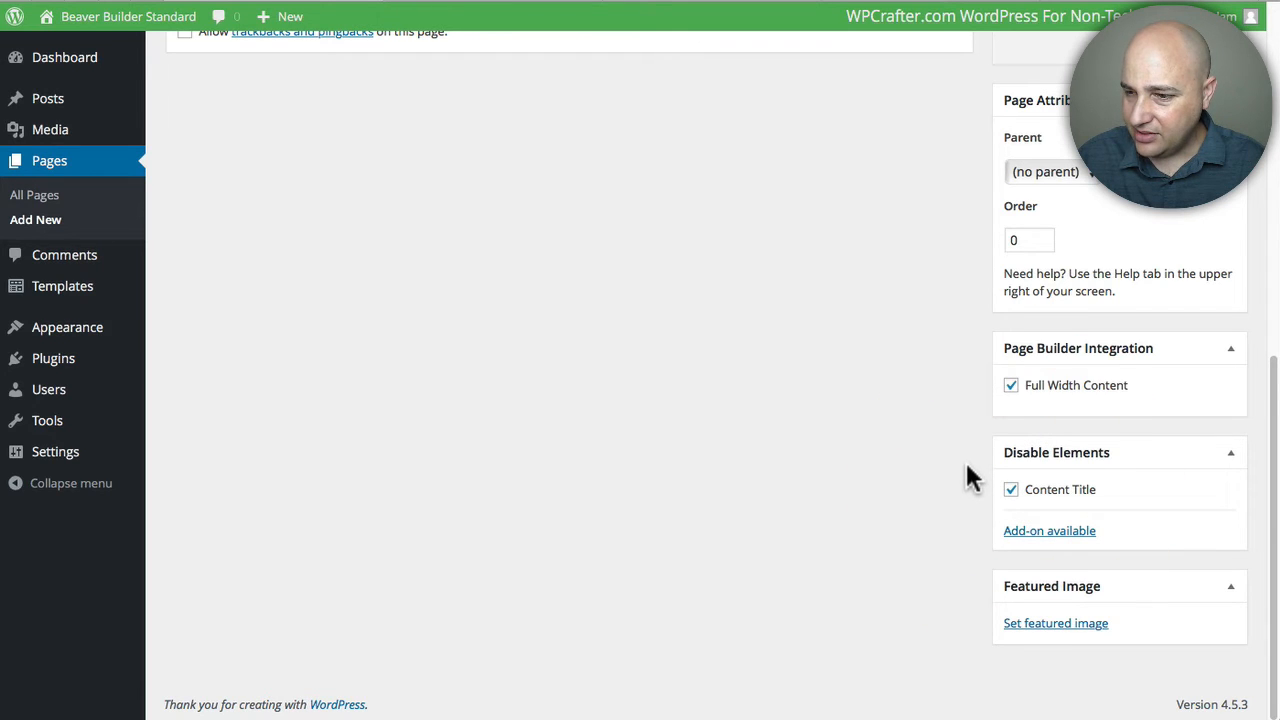
pyautogui.scroll(5, 966, 460)
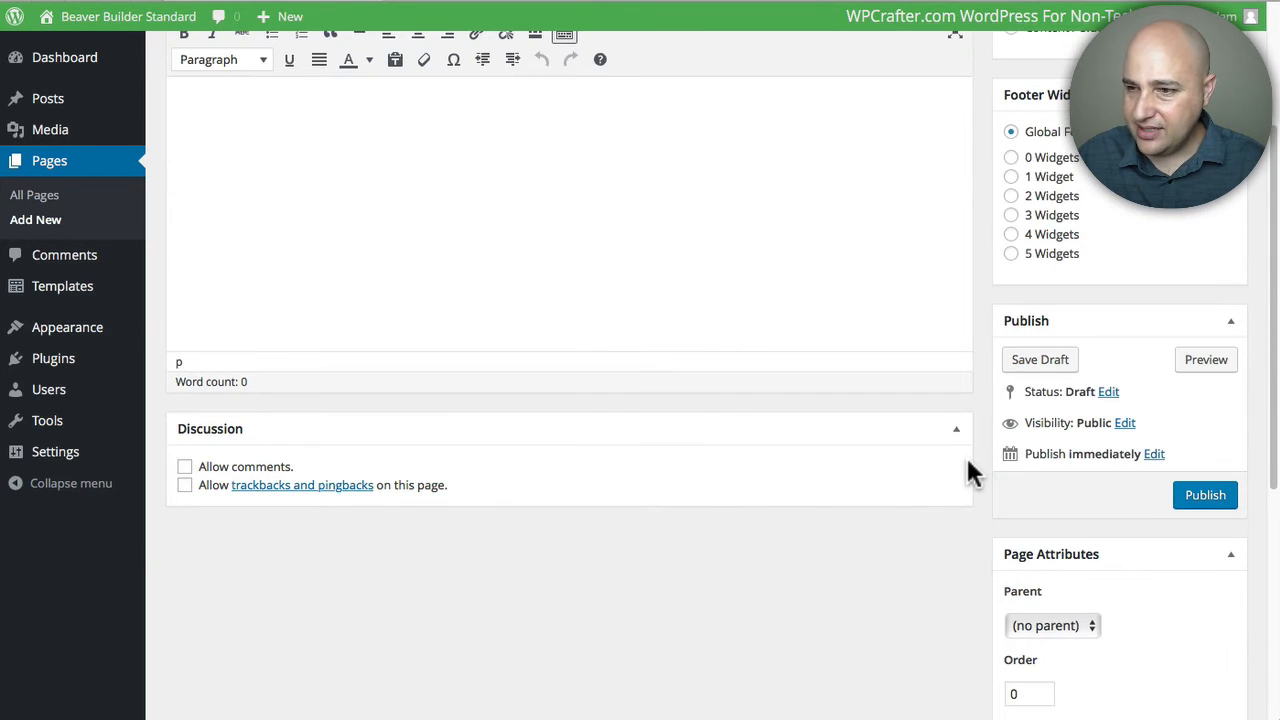
pyautogui.click(1208, 498)
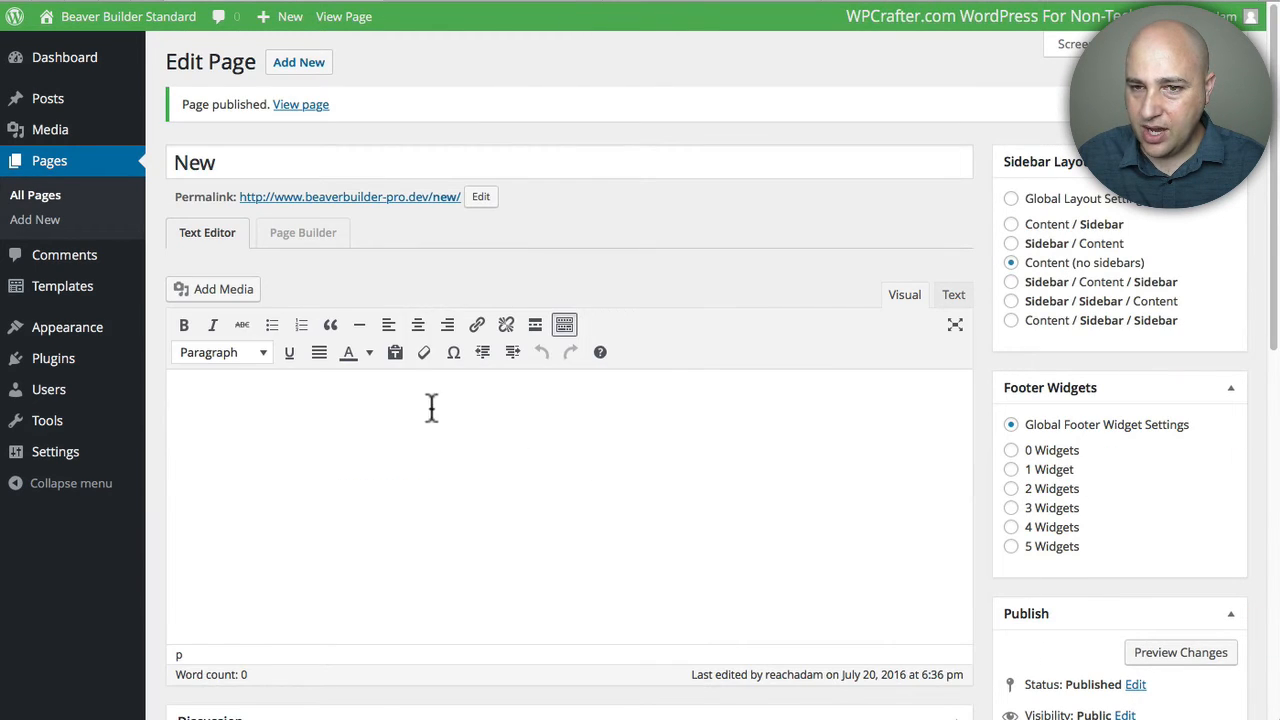
# Step: Open the New page in Page Builder and apply the author's saved layout from Your Templates
pyautogui.click(293, 246)
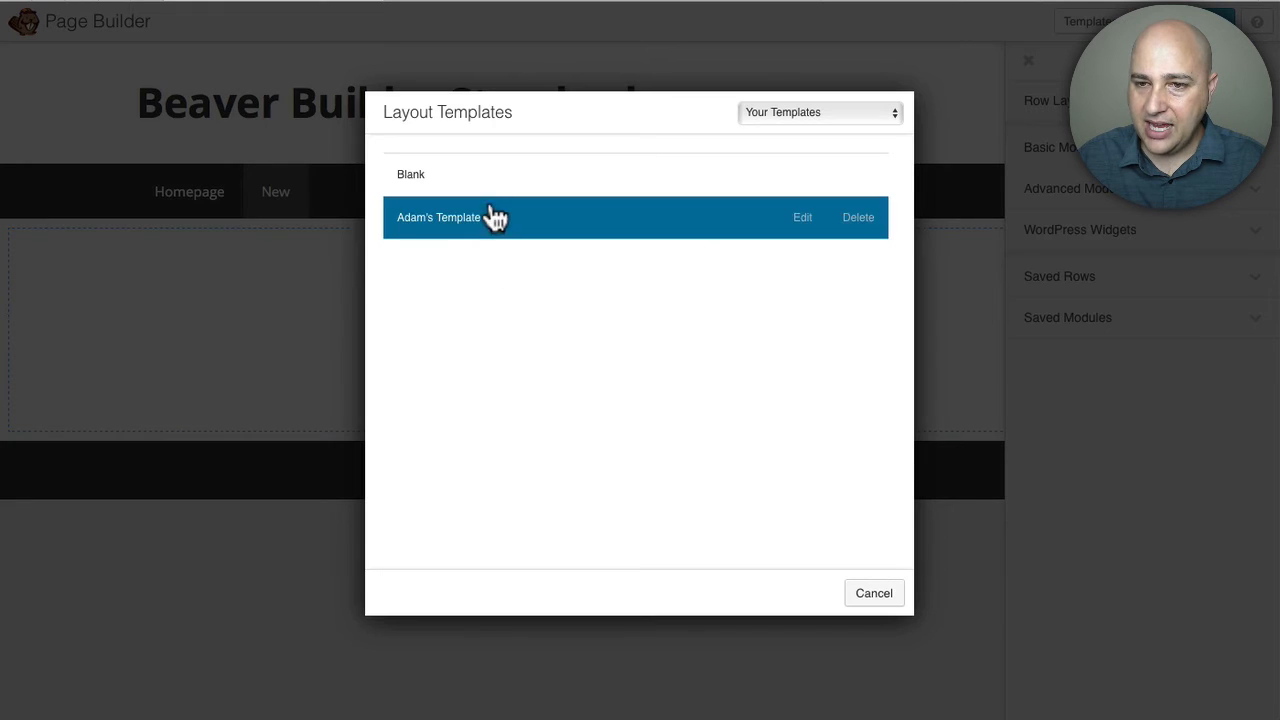
pyautogui.click(787, 112)
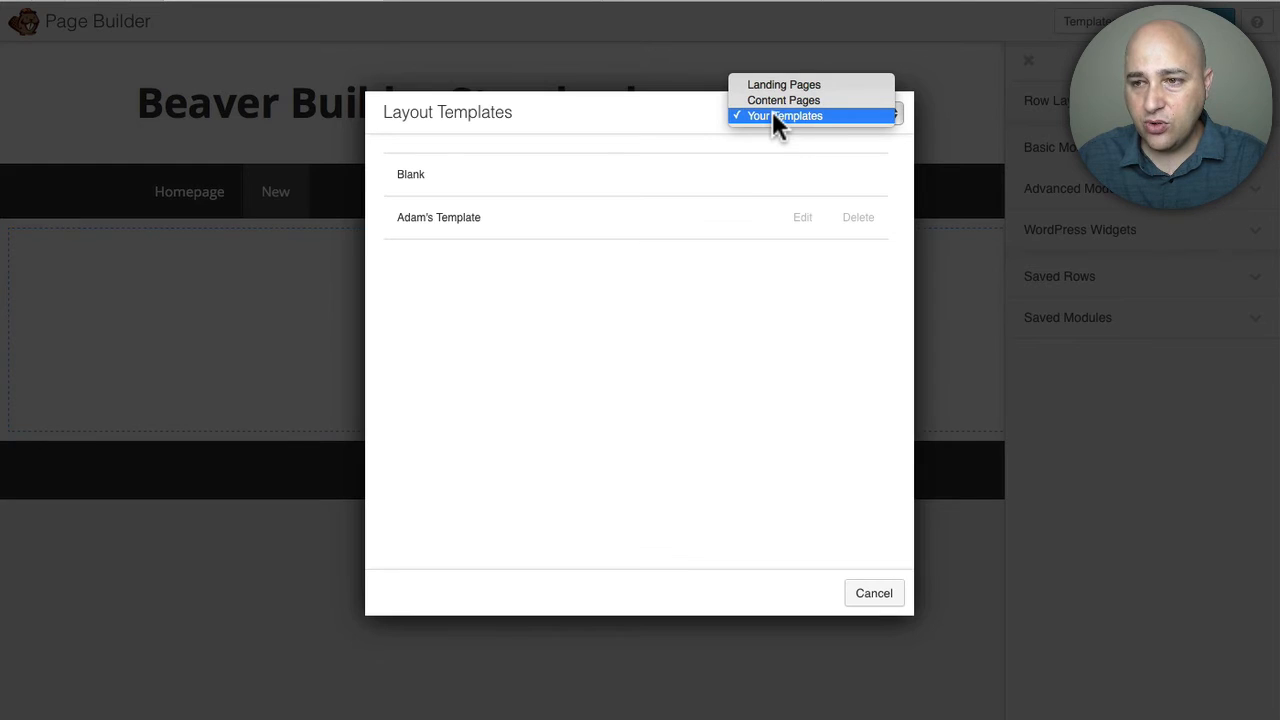
pyautogui.click(772, 111)
pyautogui.click(753, 340)
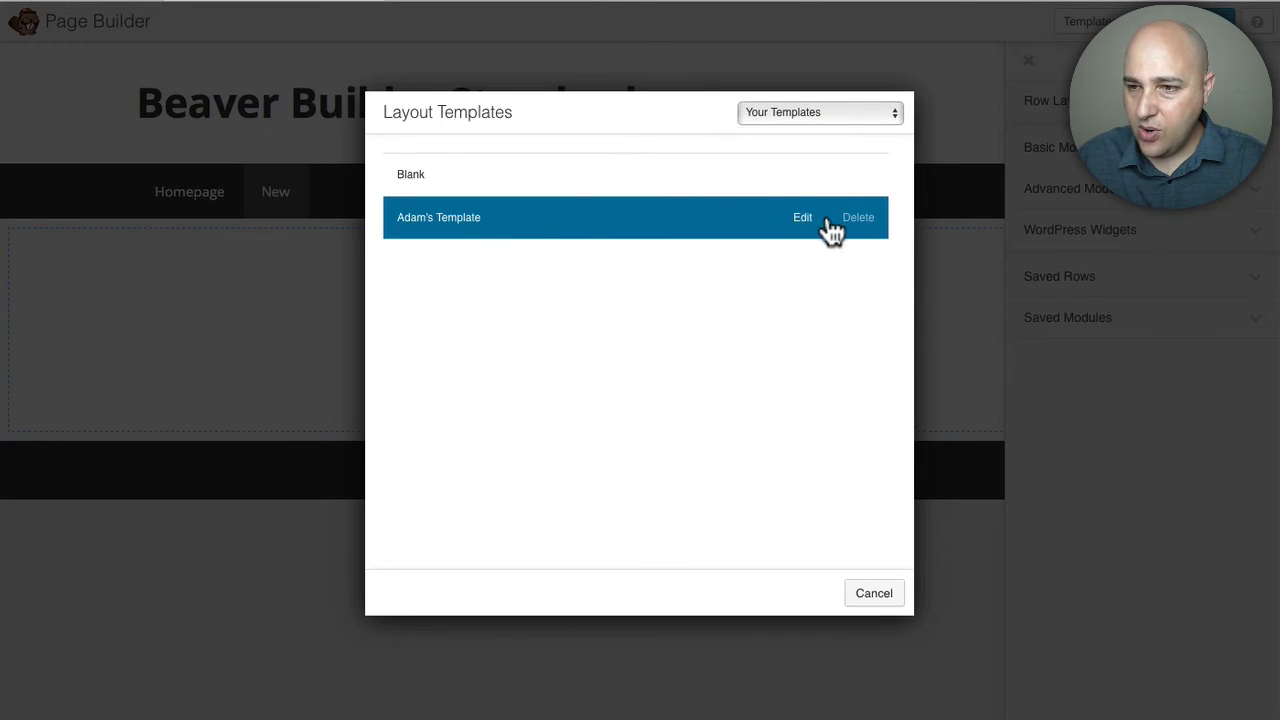
pyautogui.click(578, 224)
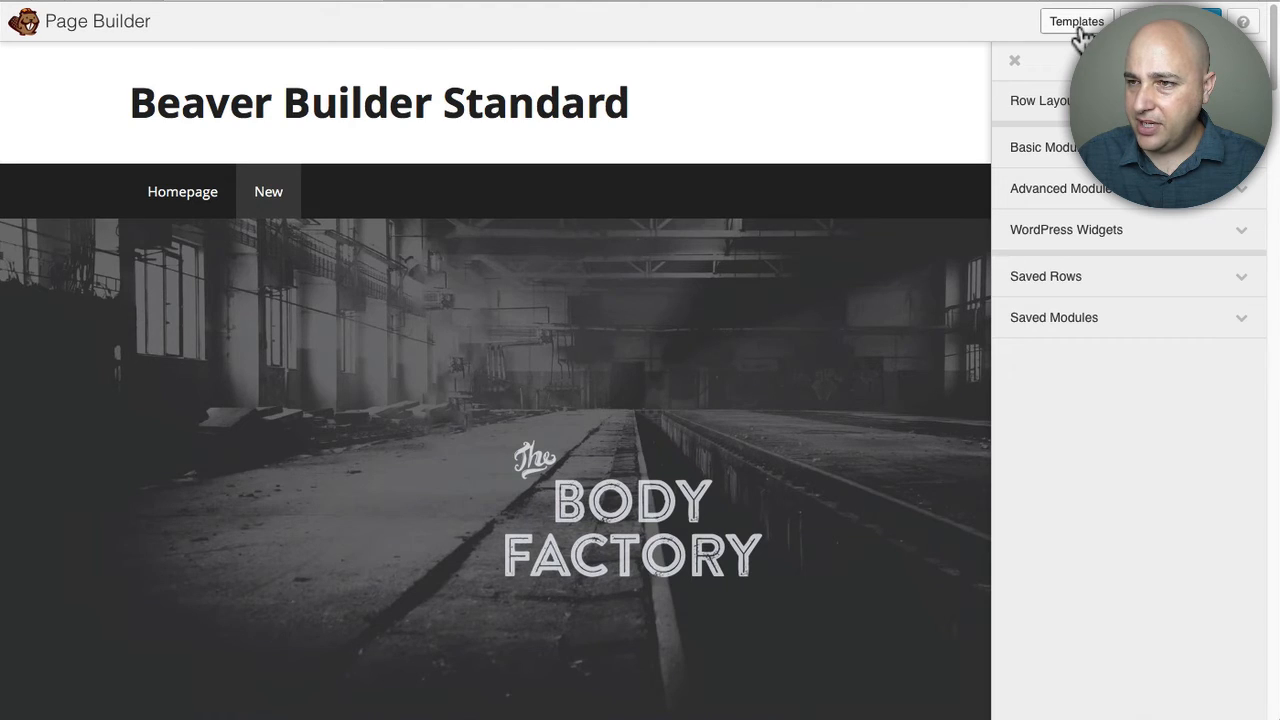
# Step: Replace the New page's layout with the Blank template
pyautogui.click(1078, 24)
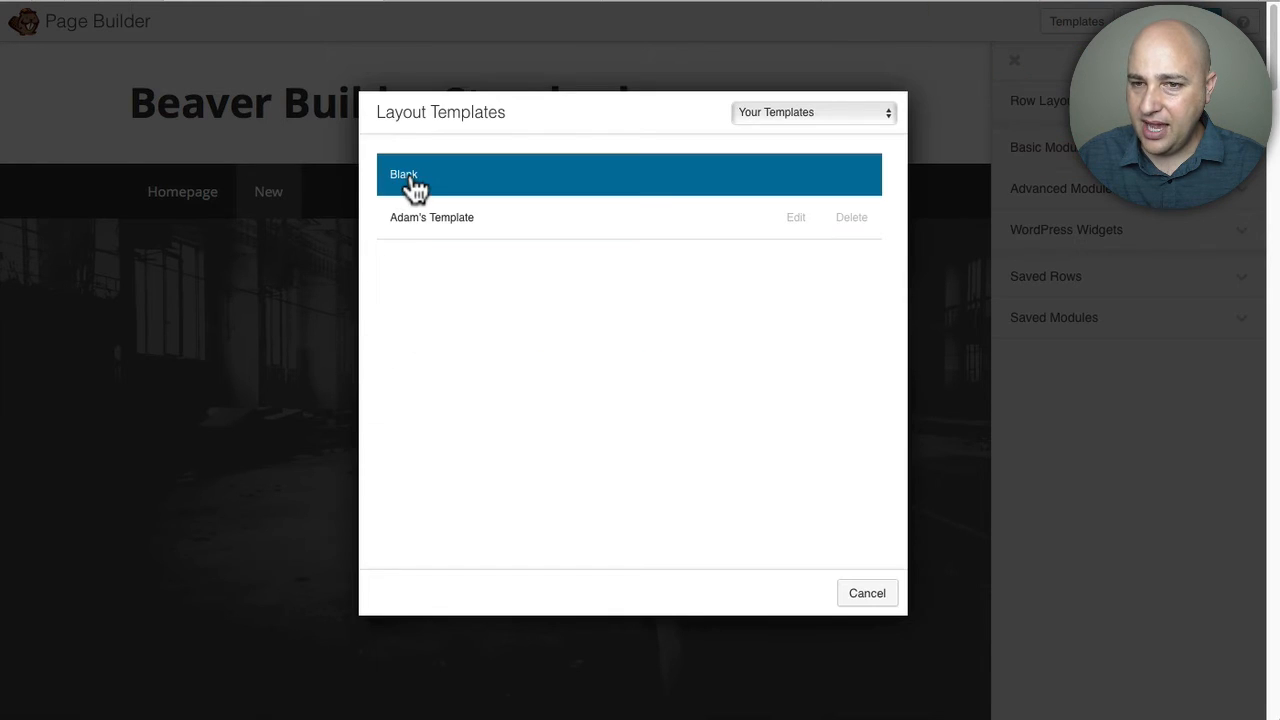
pyautogui.click(410, 176)
pyautogui.click(808, 360)
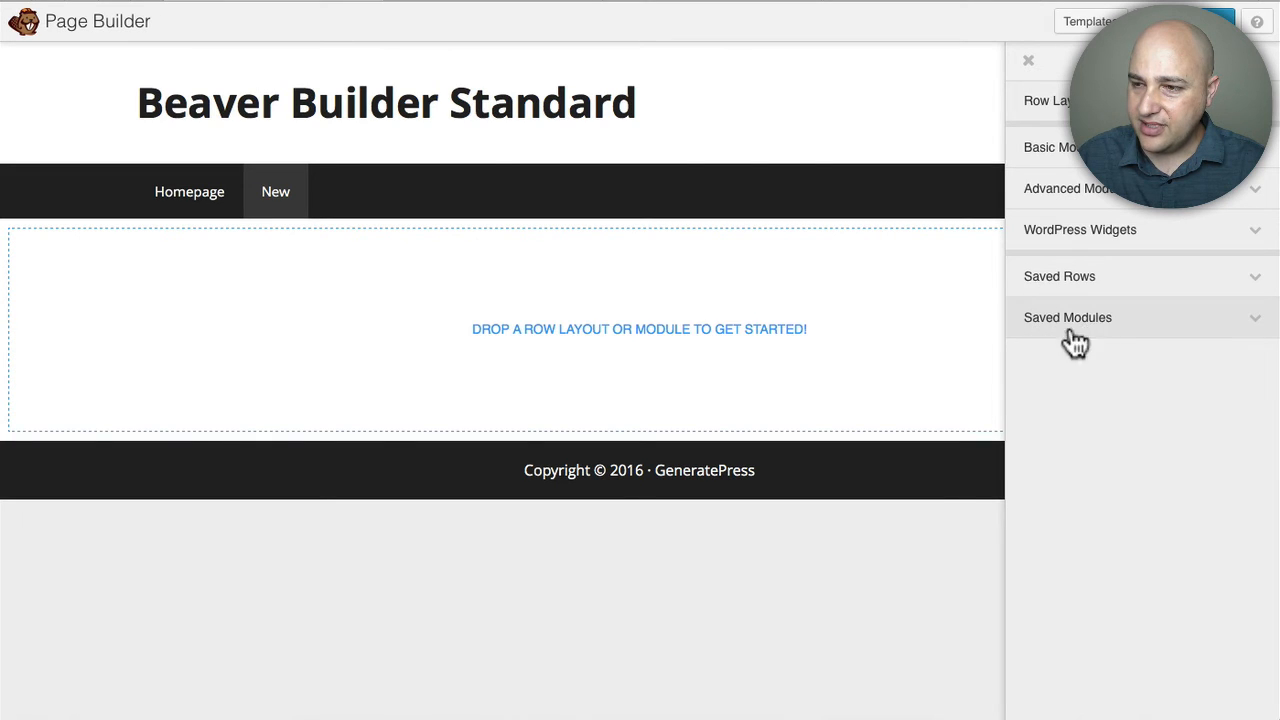
# Step: Insert the saved Features row into the blank New page and look over its content
pyautogui.click(1045, 284)
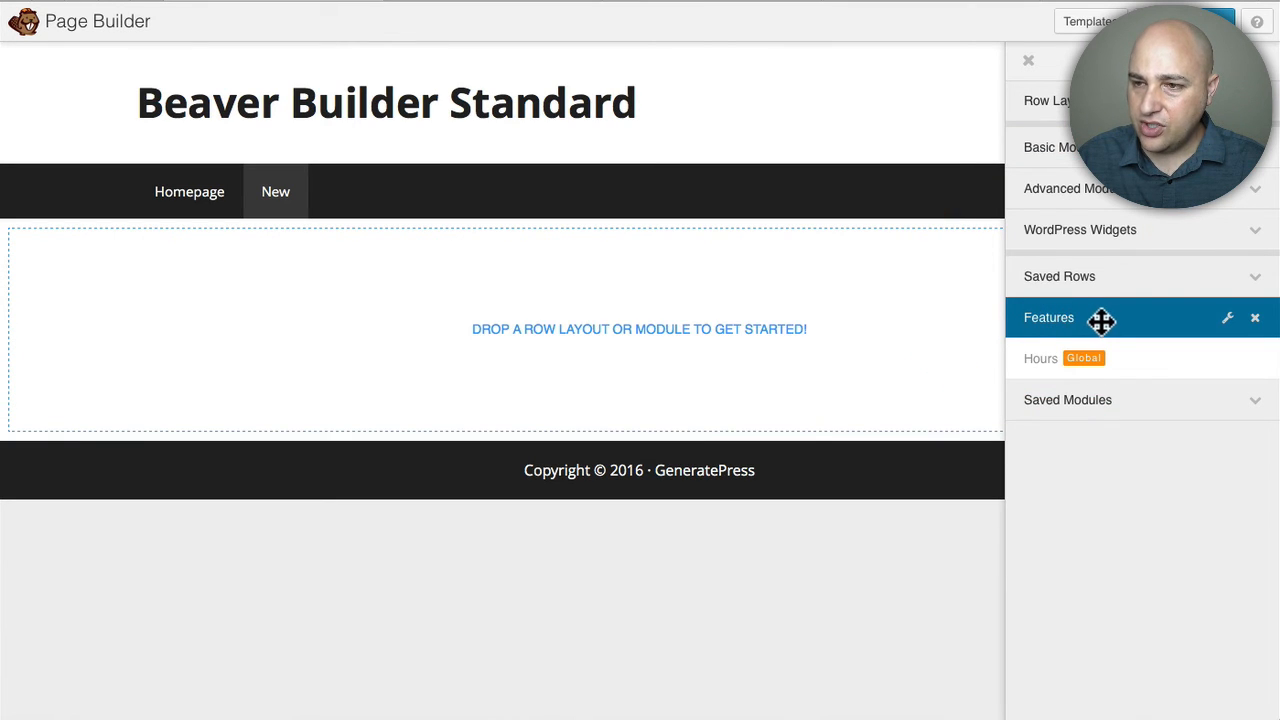
pyautogui.moveTo(1101, 320); pyautogui.dragTo(780, 340)
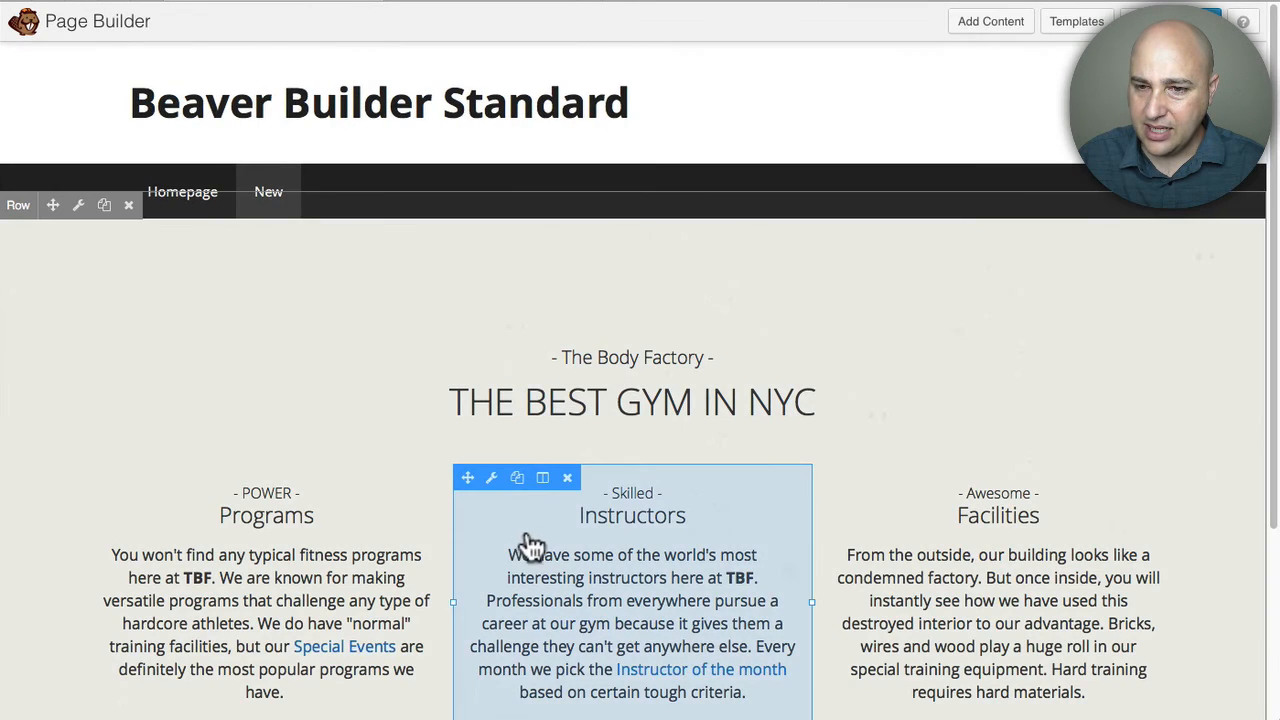
pyautogui.scroll(-5, 530, 545)
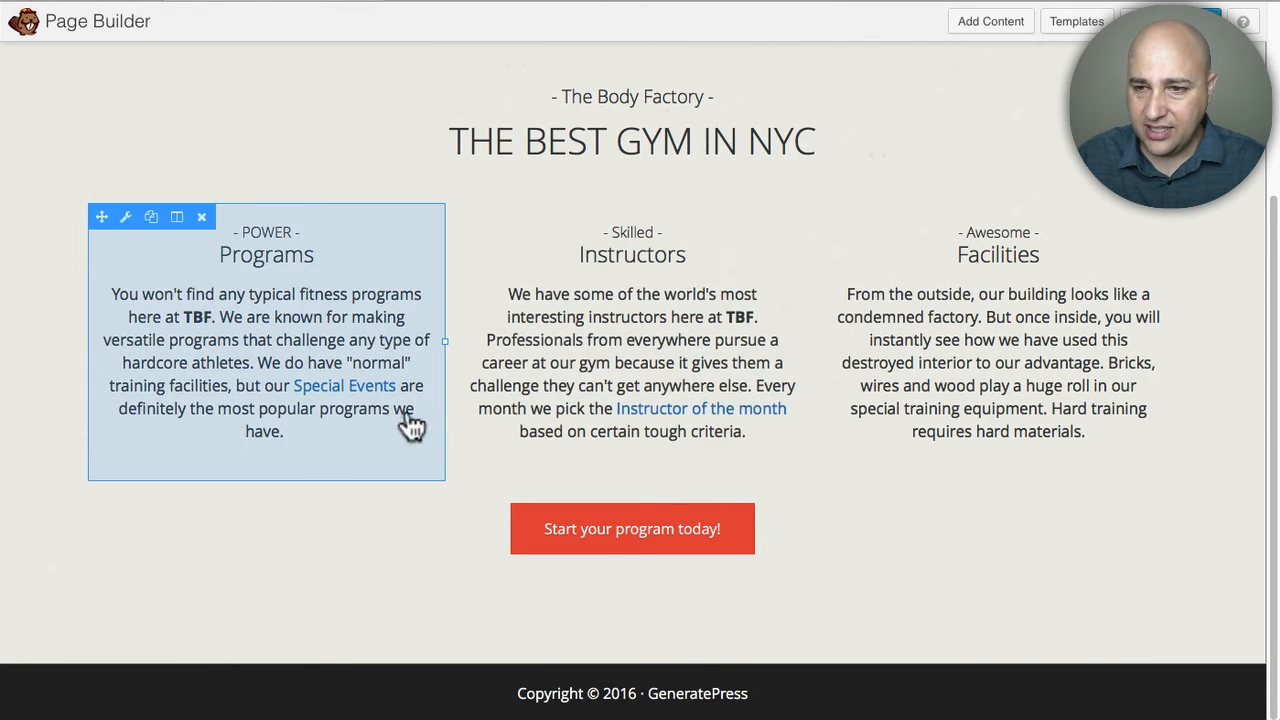
pyautogui.scroll(3, 410, 425)
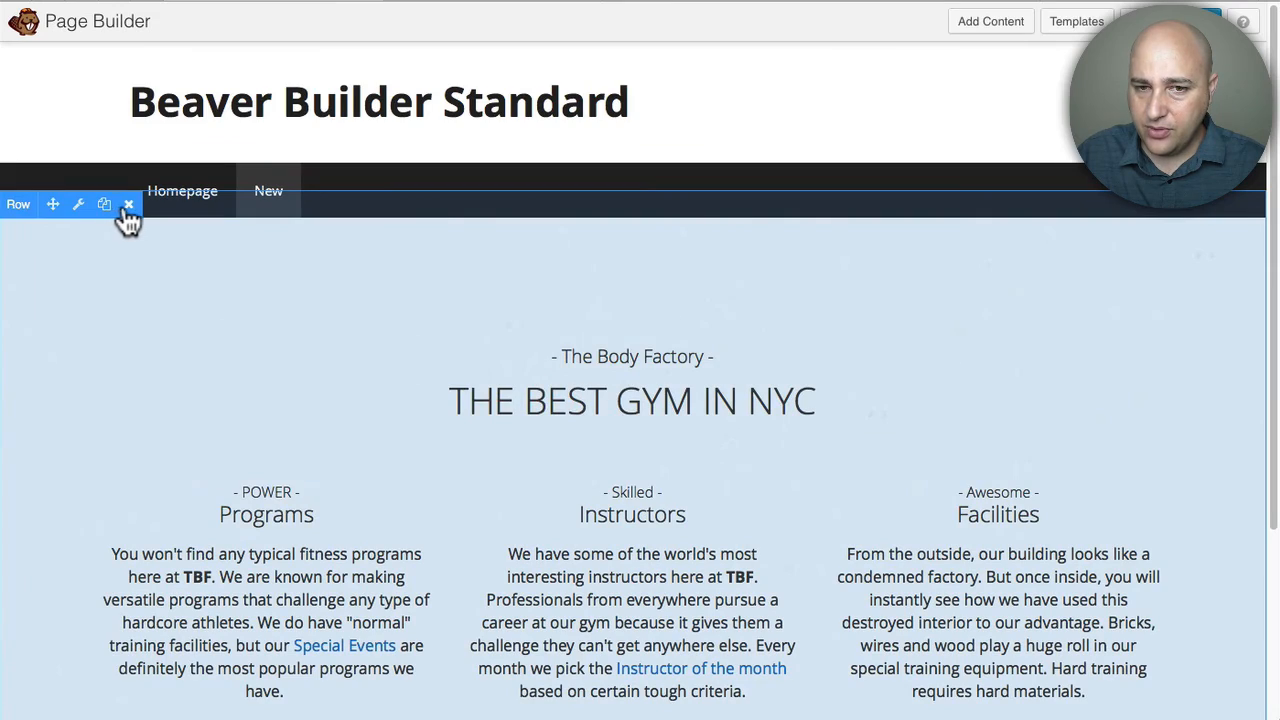
# Step: Delete the Features row from the New page, insert the saved global Hours row in its place, and look over its content
pyautogui.click(128, 205)
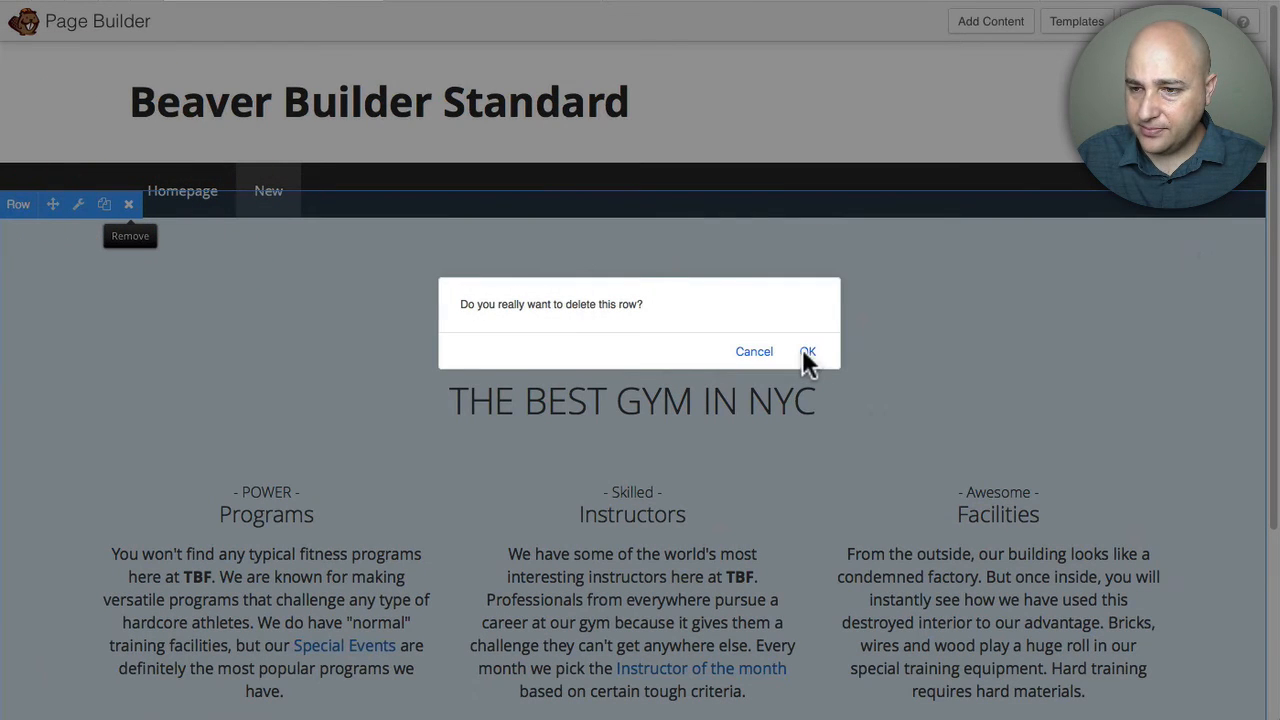
pyautogui.click(808, 352)
pyautogui.click(1000, 22)
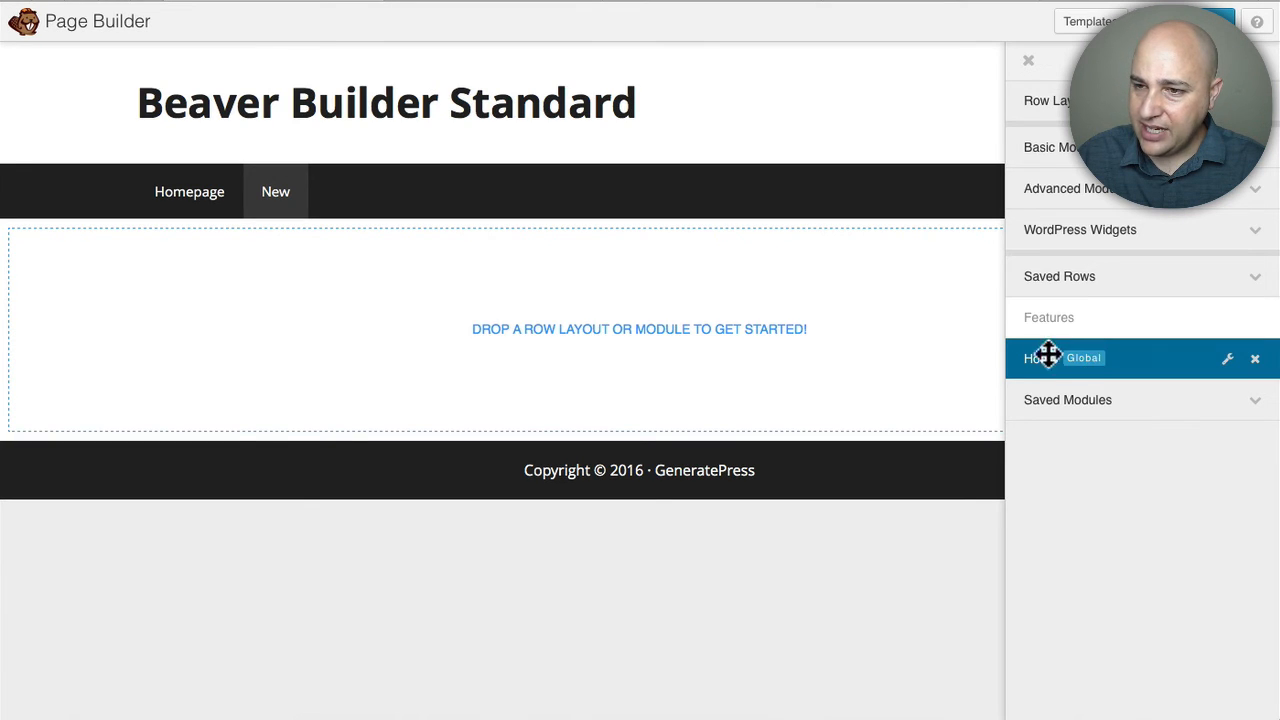
pyautogui.moveTo(1047, 354); pyautogui.dragTo(556, 346)
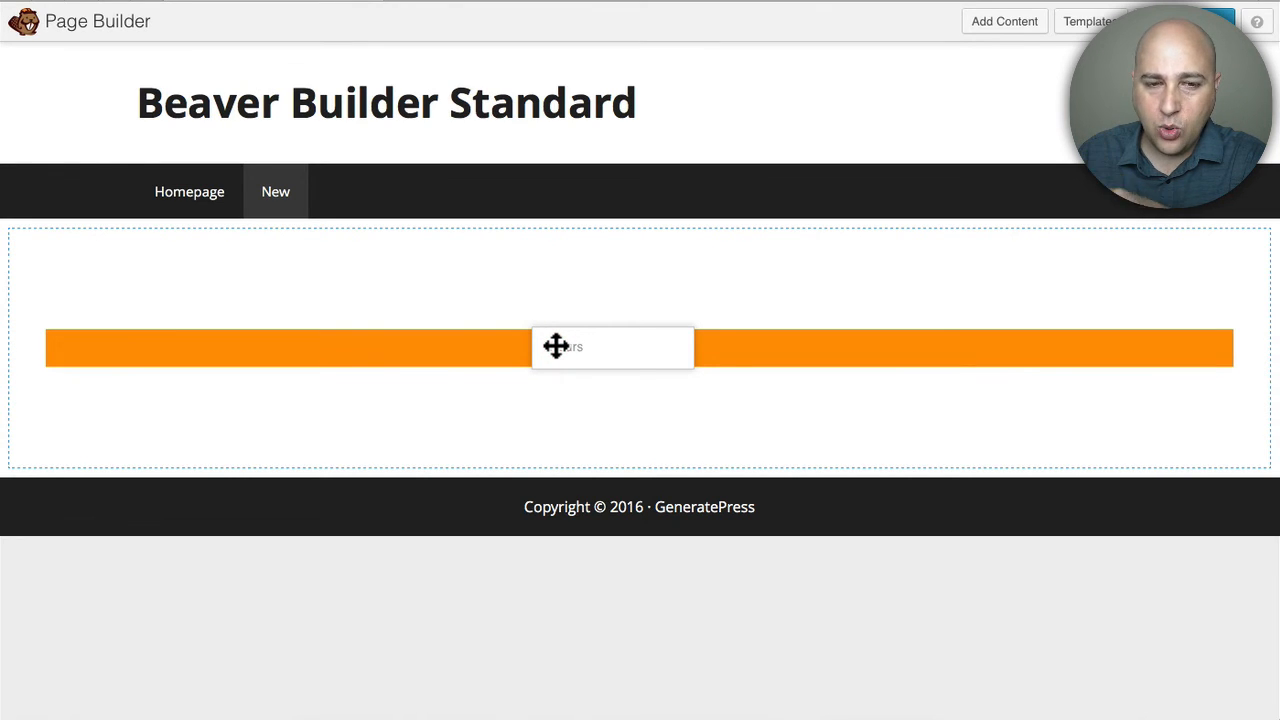
pyautogui.moveTo(556, 346); pyautogui.dragTo(561, 361)
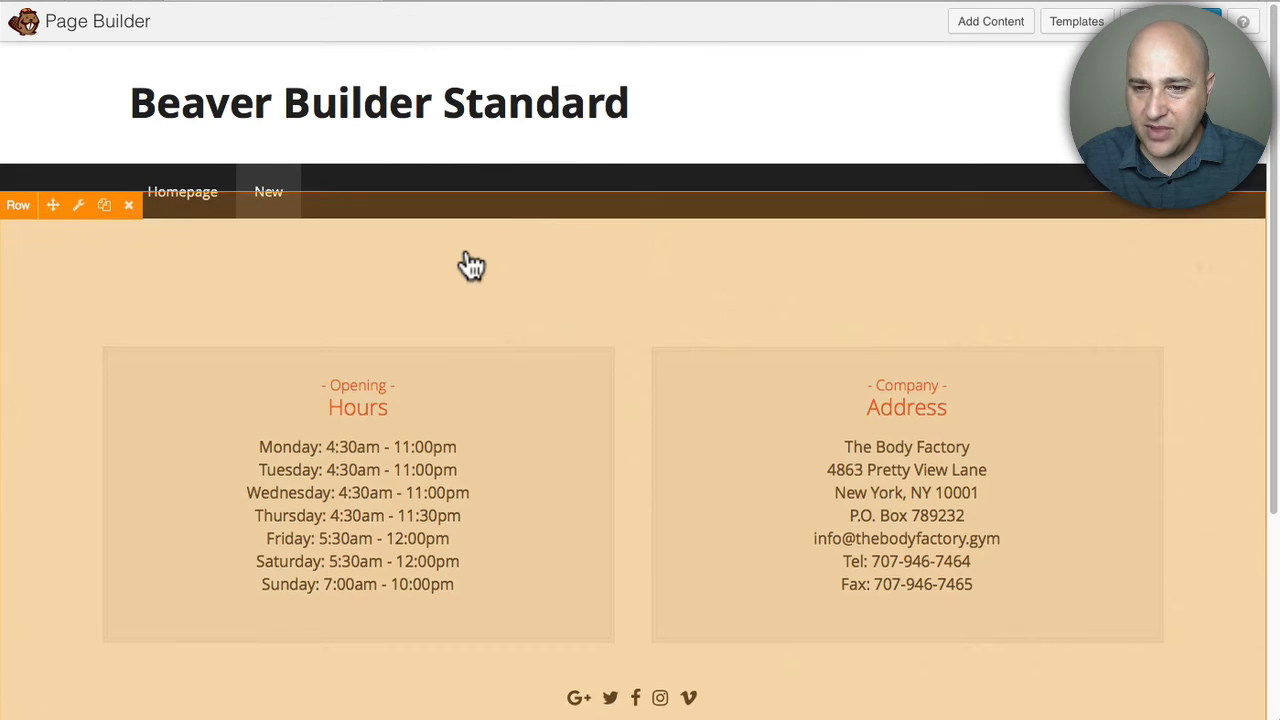
pyautogui.scroll(-2, 468, 264)
pyautogui.scroll(-1, 468, 264)
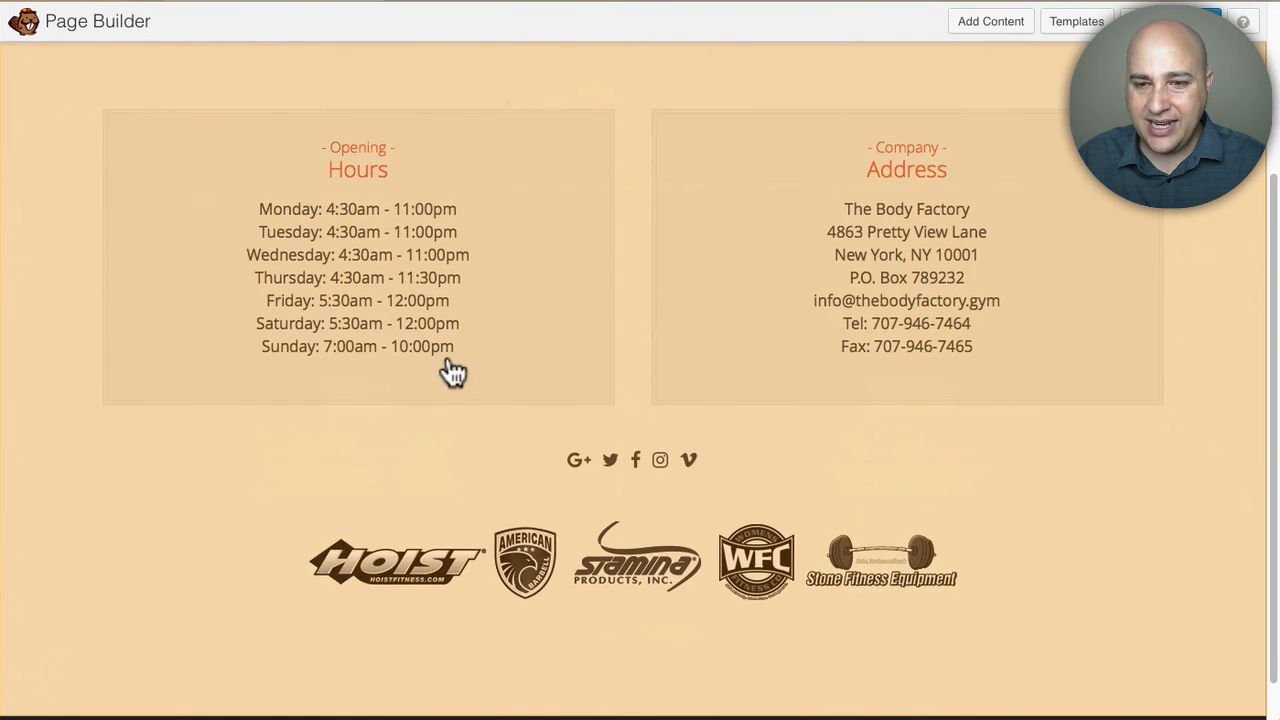
pyautogui.scroll(3, 440, 284)
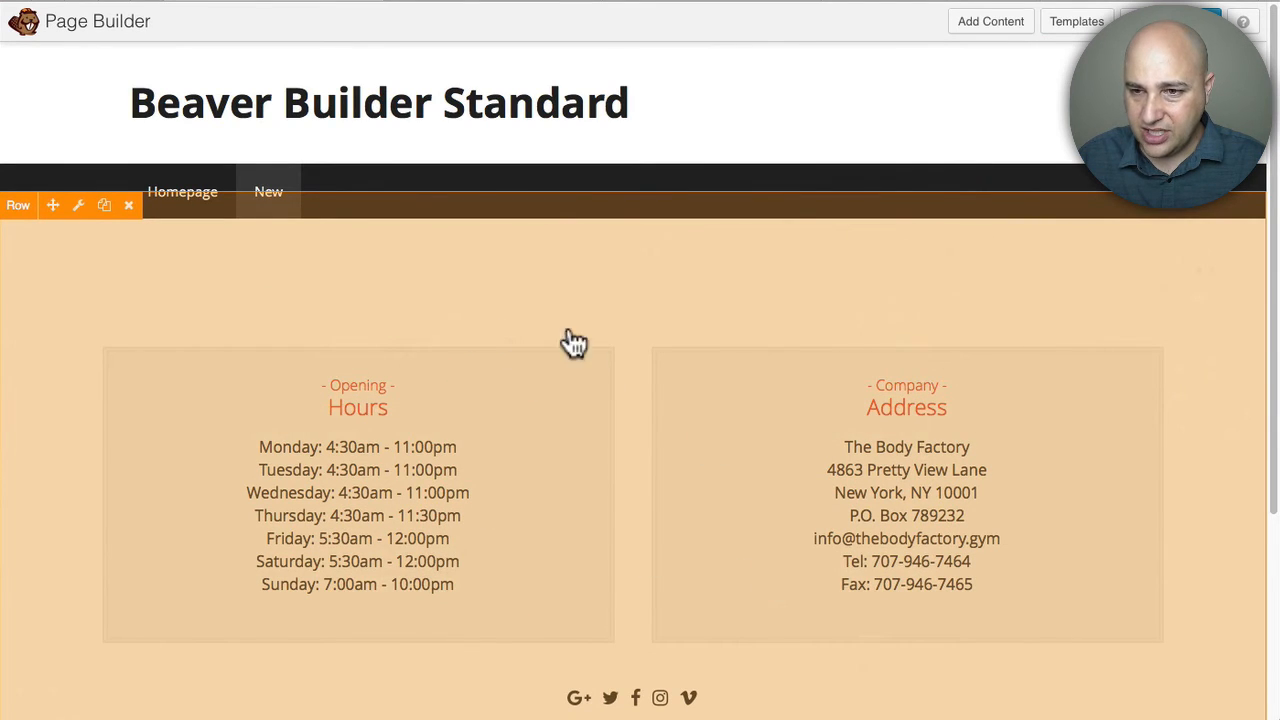
pyautogui.scroll(-2, 460, 330)
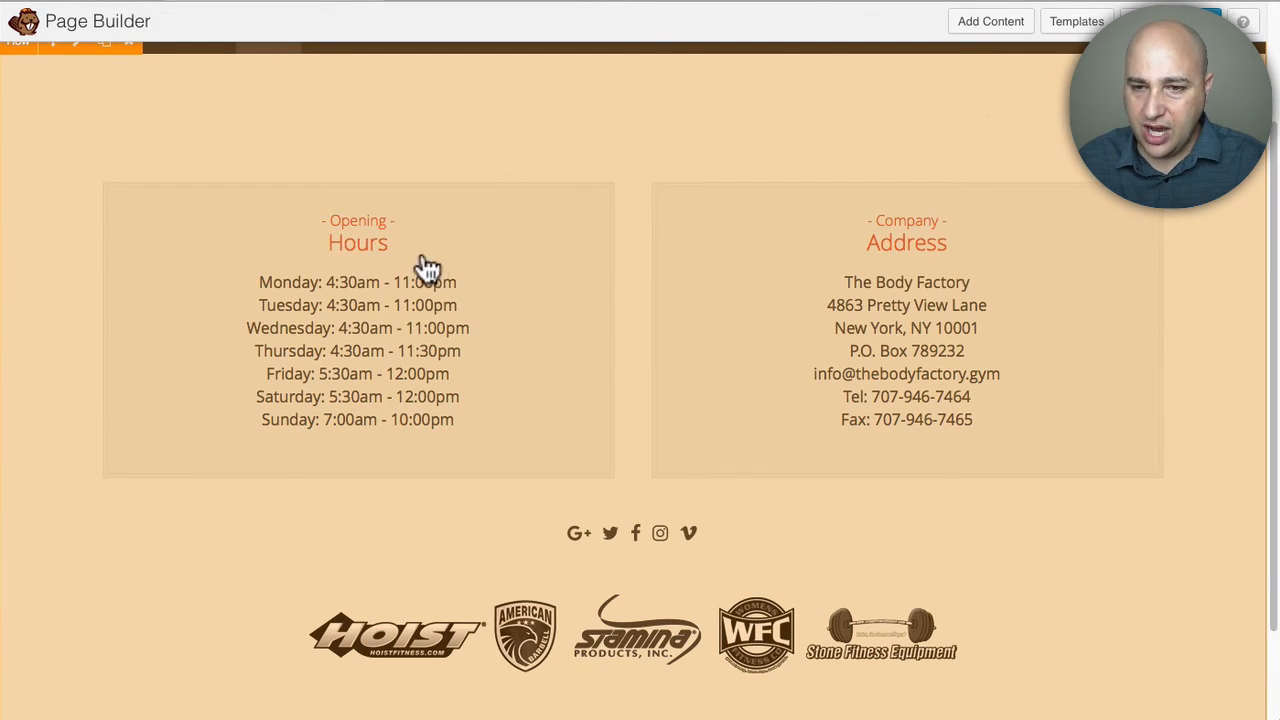
# Step: Open the global Hours row for editing and change Monday's opening time to 7:30am in its Opening Hours text
pyautogui.click(348, 283)
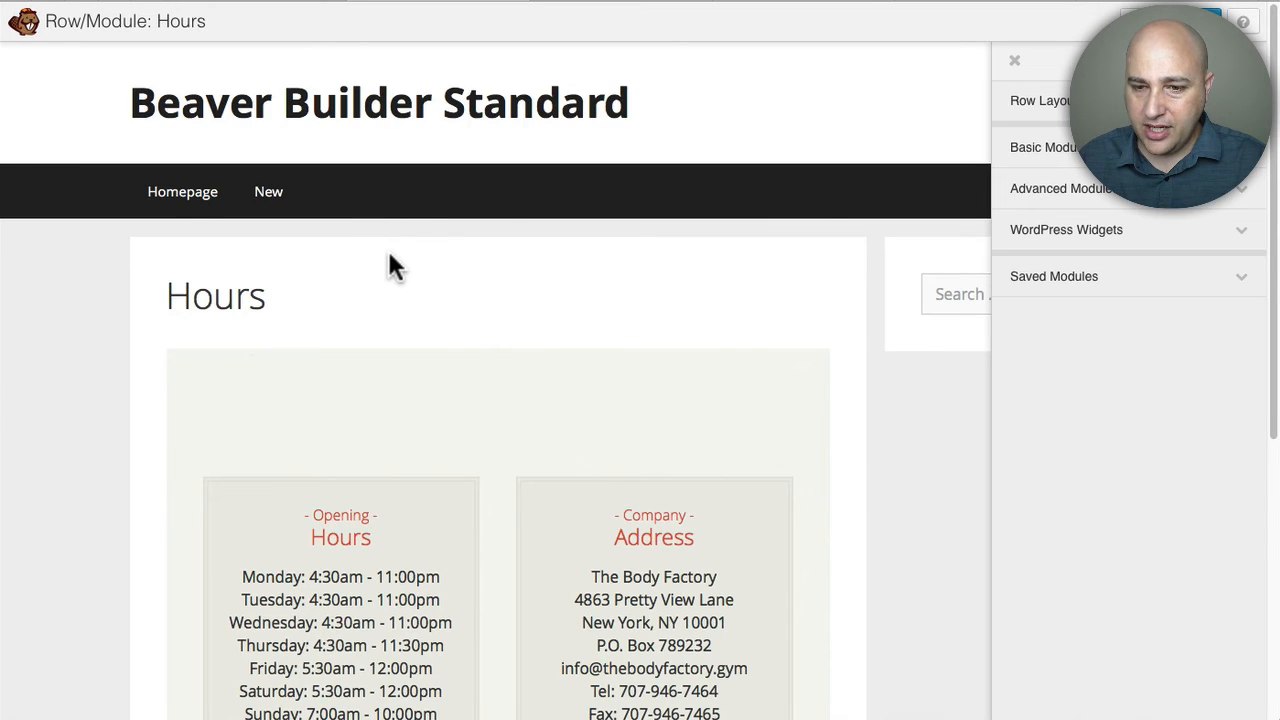
pyautogui.scroll(-3, 395, 265)
pyautogui.scroll(-2, 410, 310)
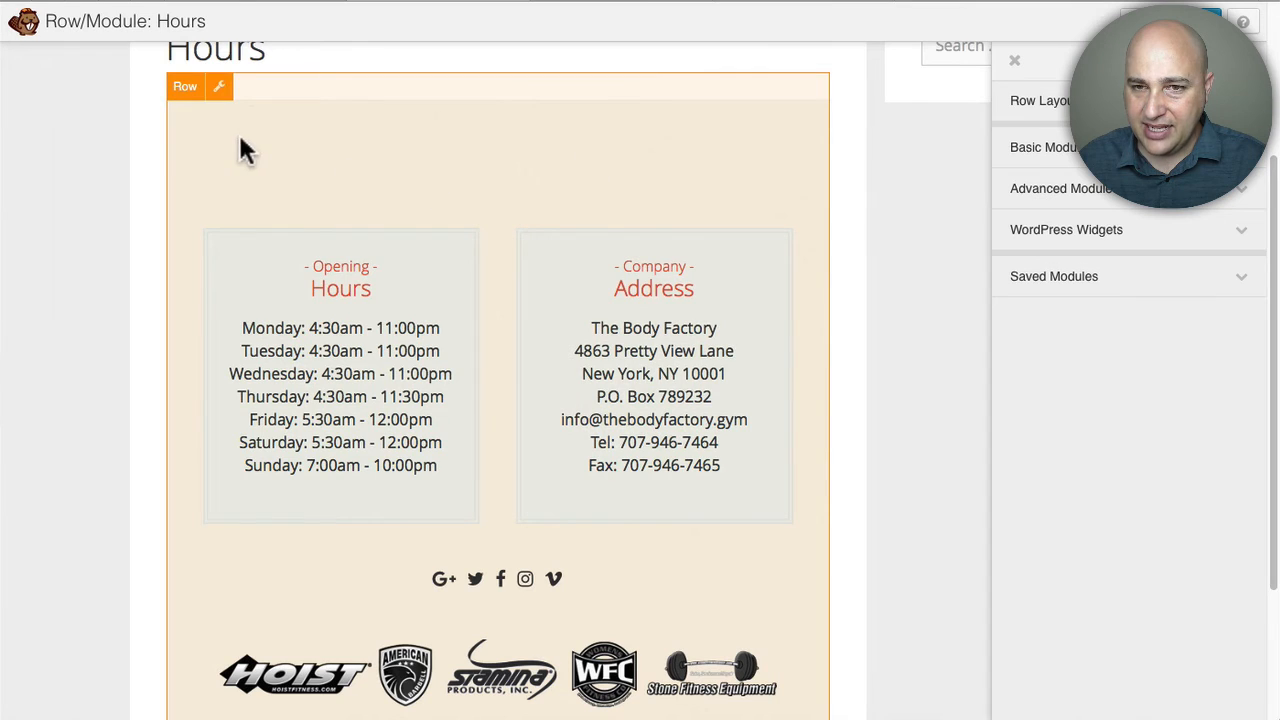
pyautogui.click(329, 368)
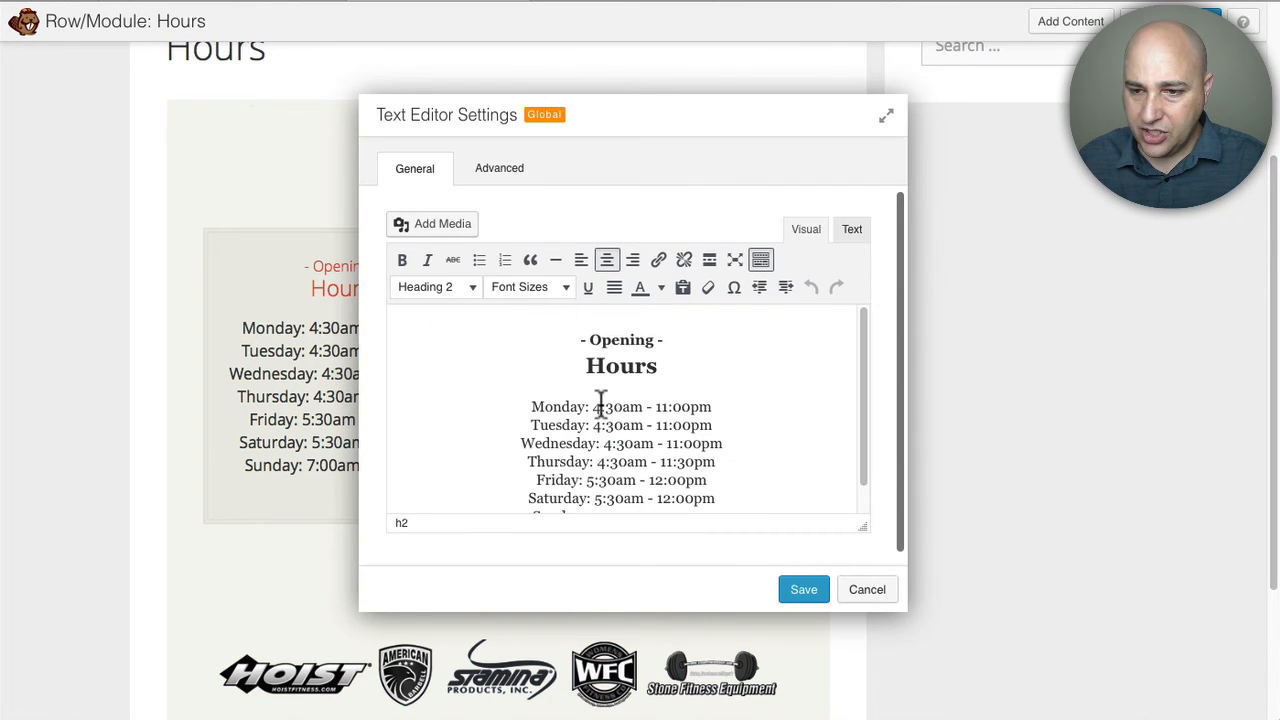
pyautogui.click(600, 405)
pyautogui.press('BackSpace')
pyautogui.write('7')
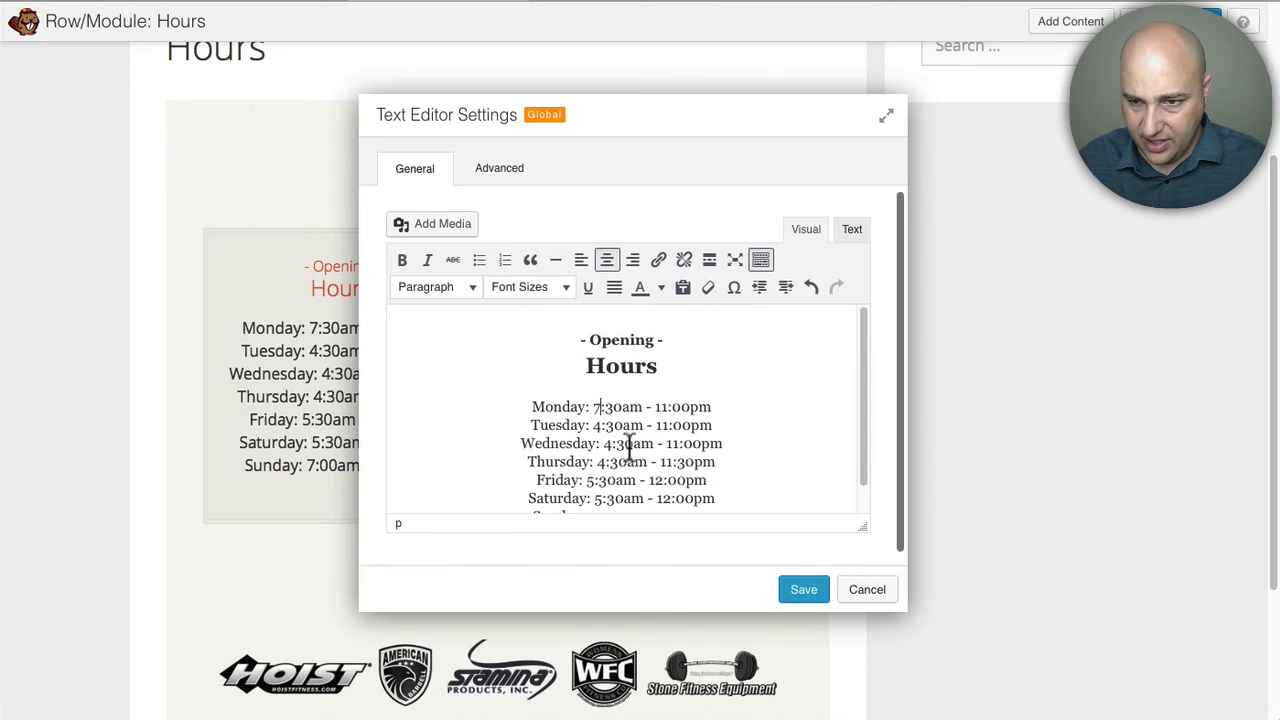
pyautogui.click(803, 591)
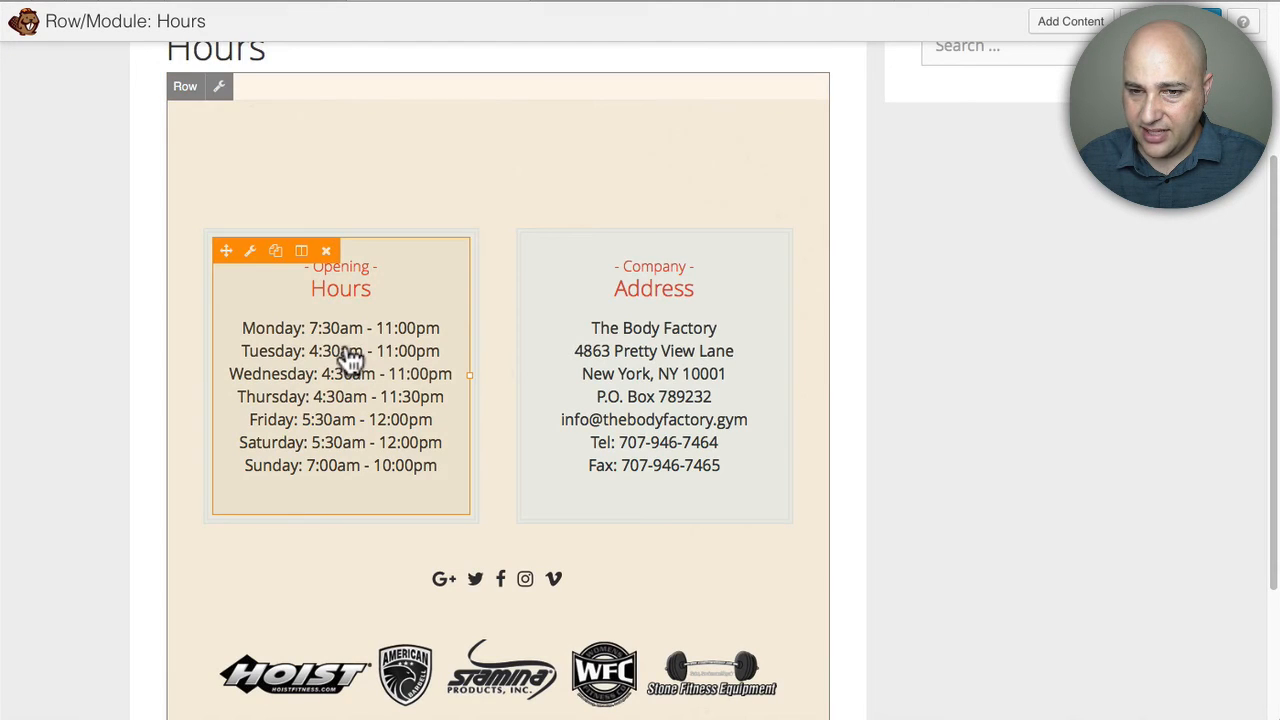
# Step: Publish the edited global Hours row and remove the row from the New page
pyautogui.scroll(5, 571, 300)
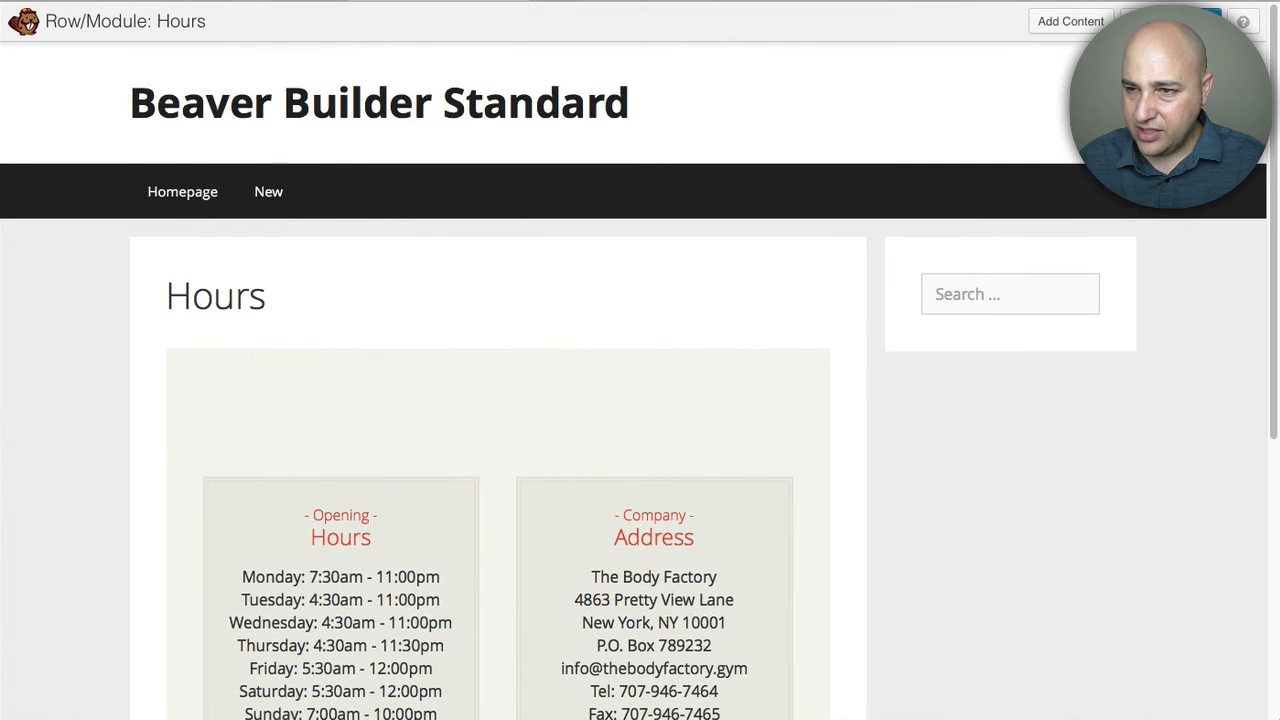
pyautogui.click(1205, 21)
pyautogui.click(607, 318)
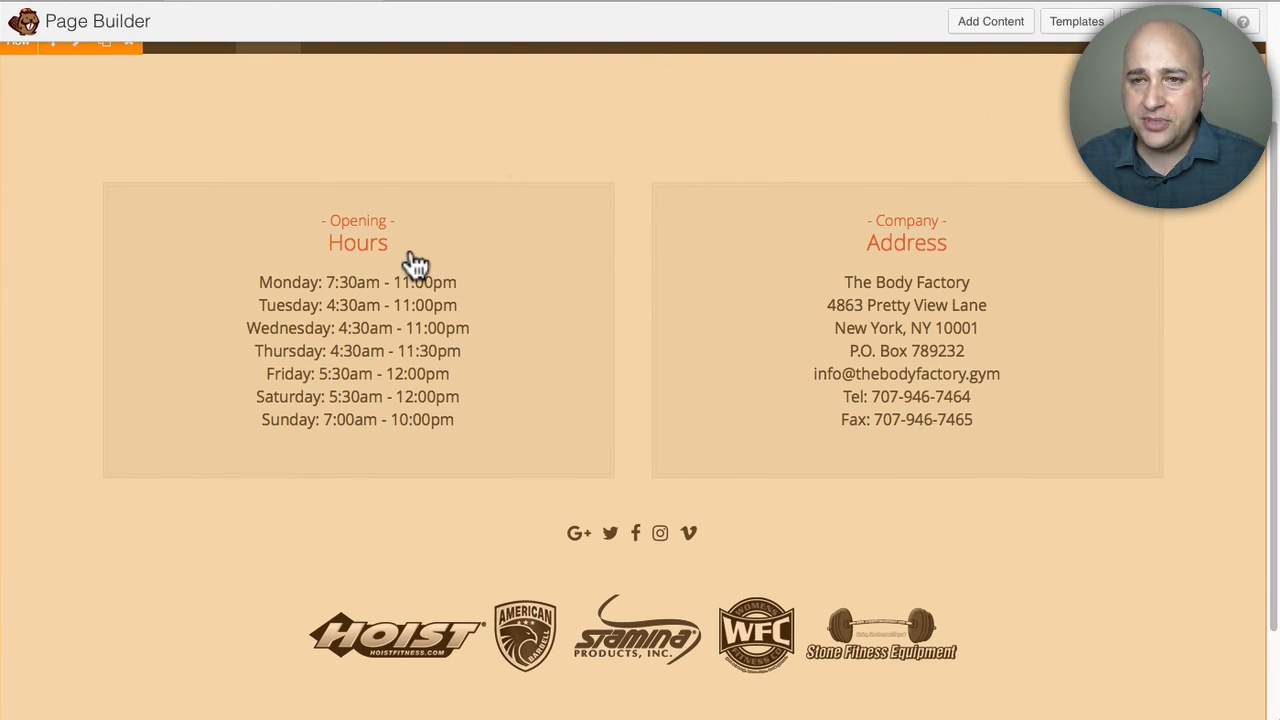
pyautogui.scroll(3, 390, 195)
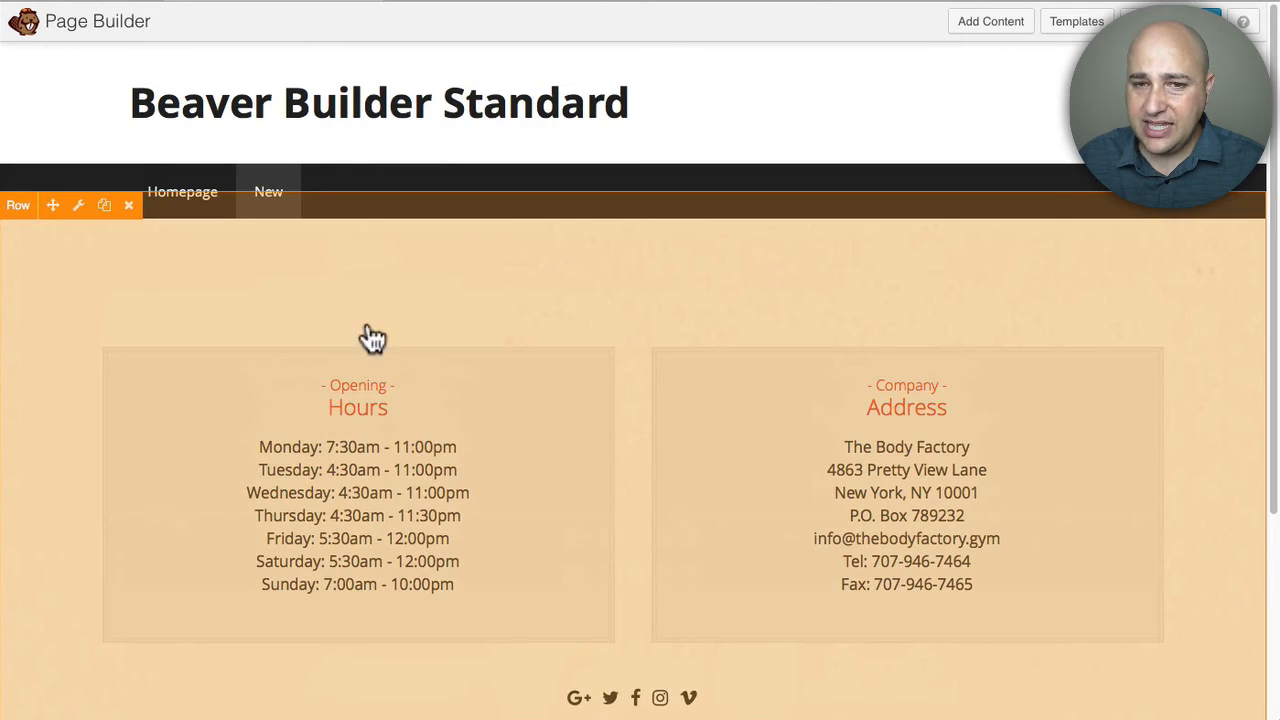
pyautogui.click(128, 205)
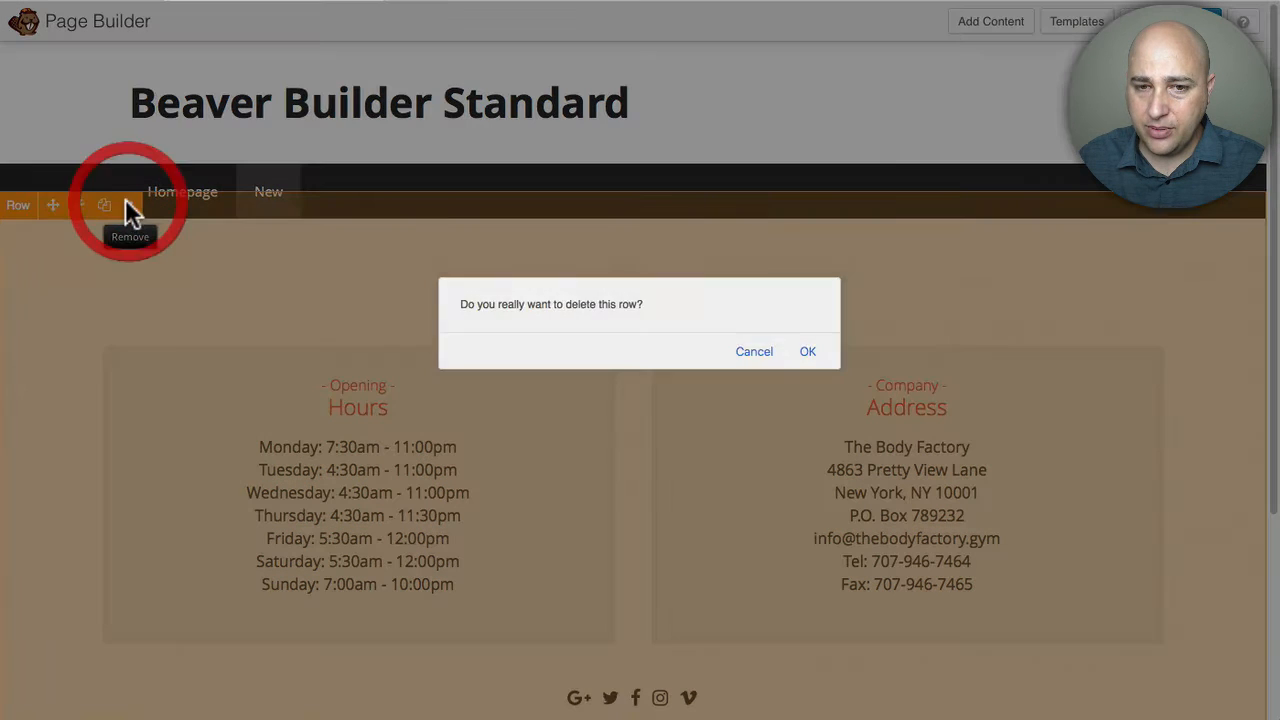
pyautogui.click(808, 352)
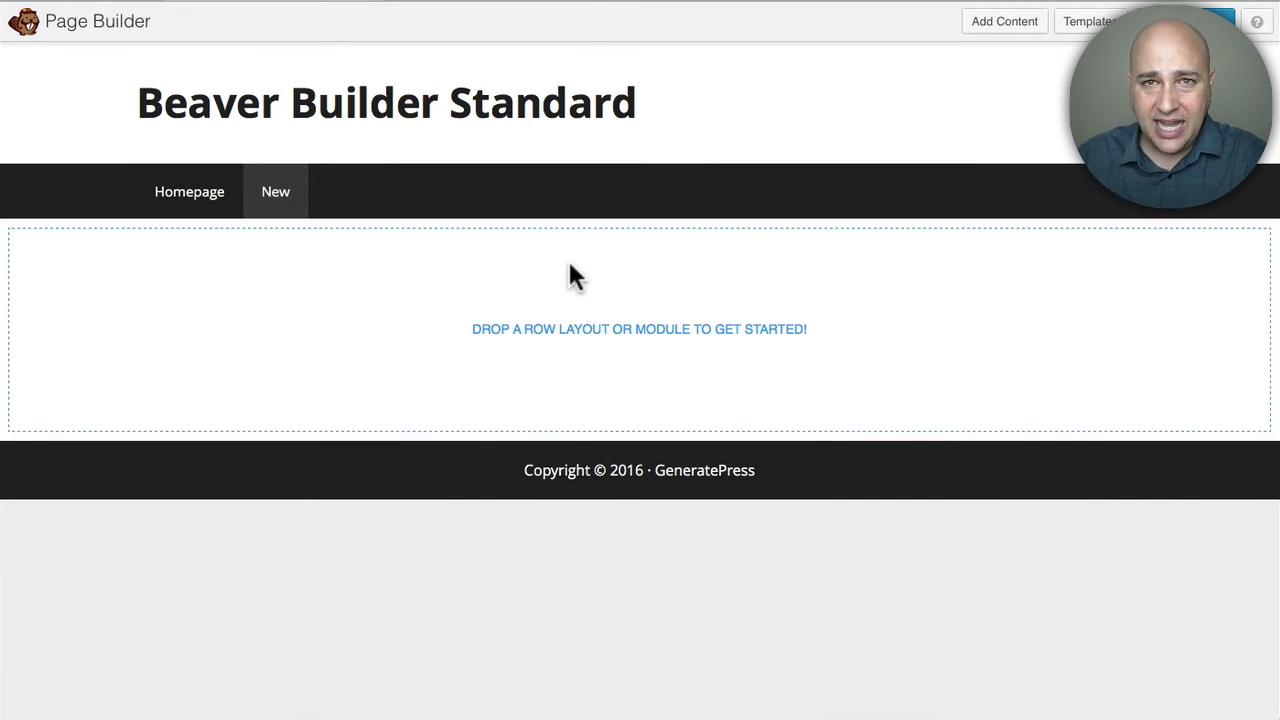
# Step: Try placing the saved Header module directly on the empty New page, and cancel its text editor settings
pyautogui.click(1025, 32)
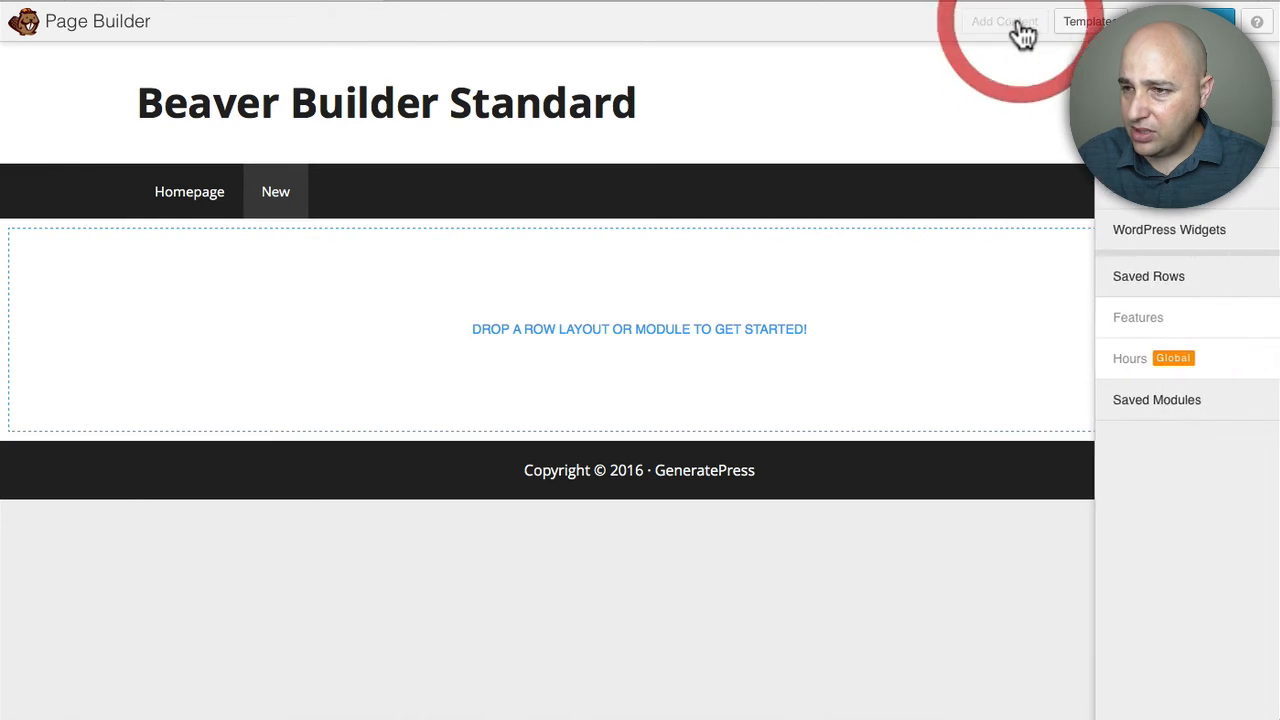
pyautogui.click(1145, 403)
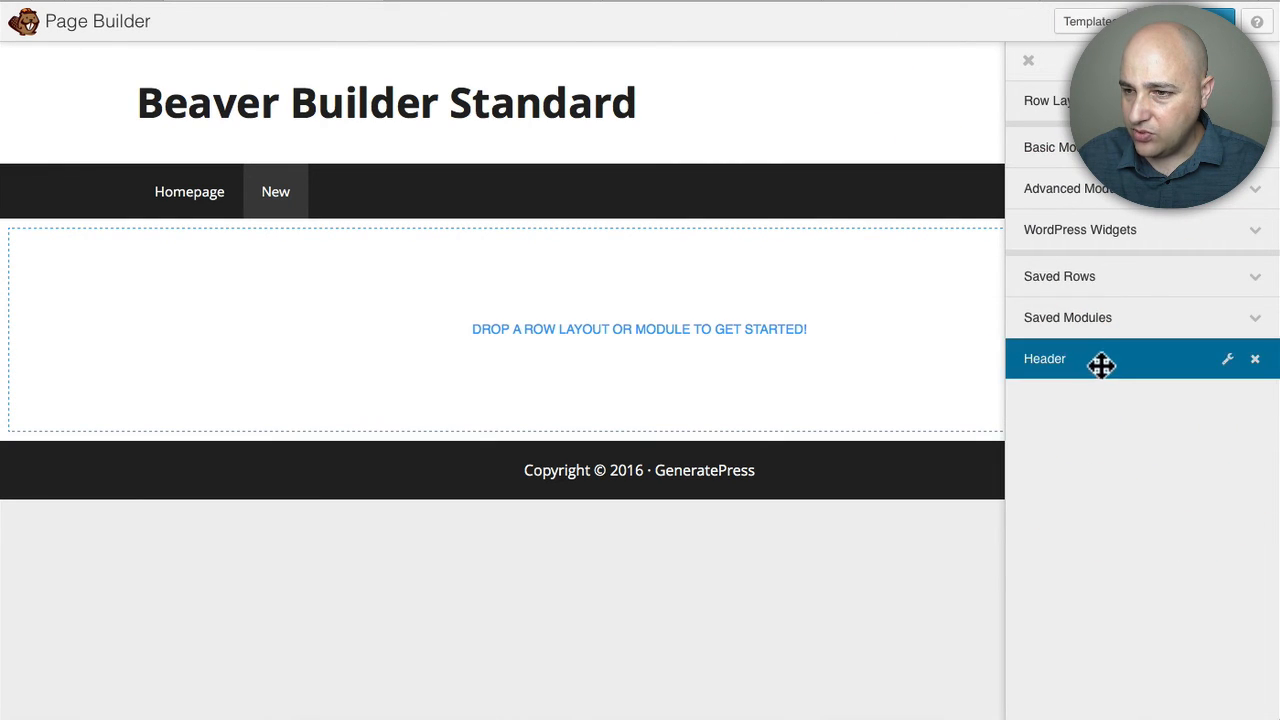
pyautogui.moveTo(1122, 358); pyautogui.dragTo(692, 348)
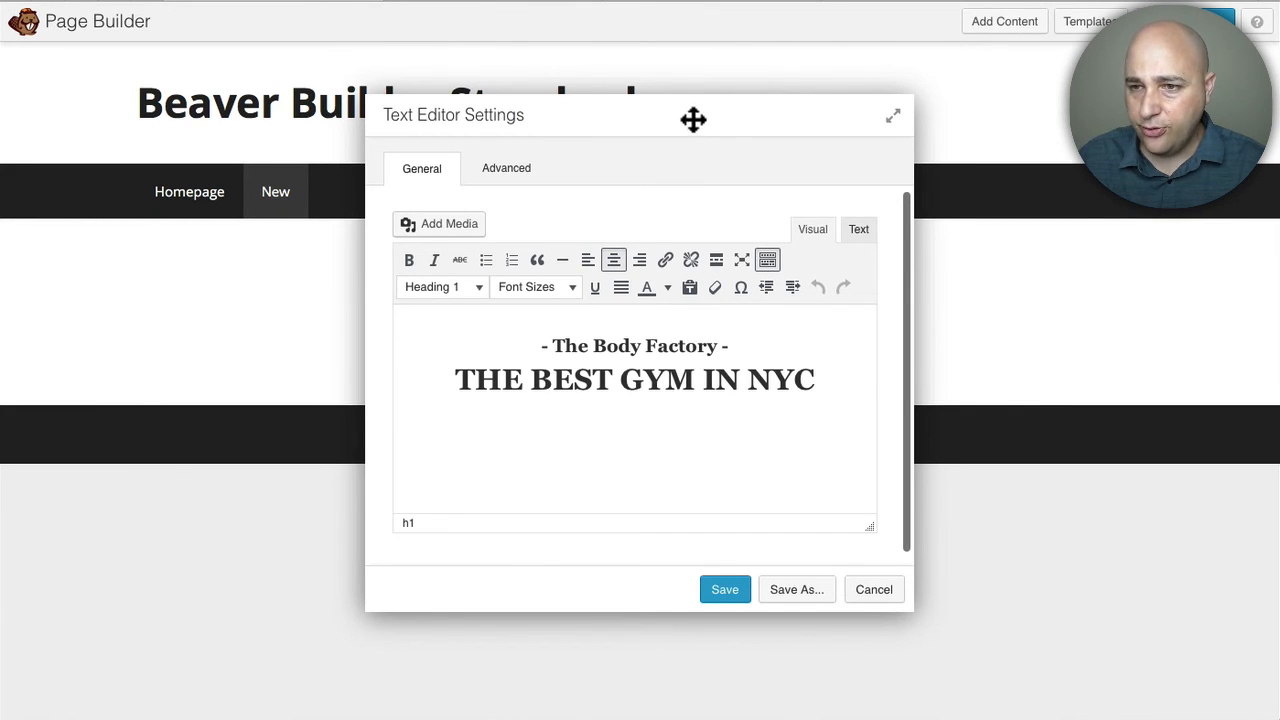
pyautogui.moveTo(691, 117); pyautogui.dragTo(817, 112)
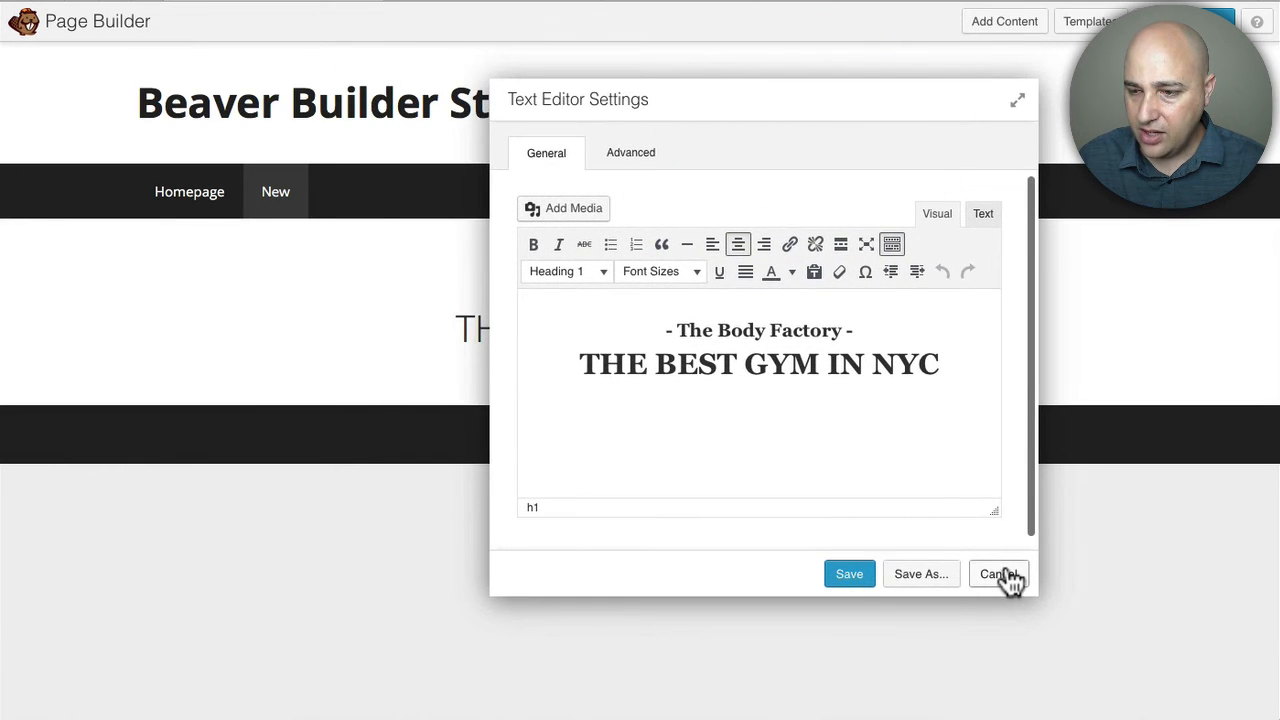
pyautogui.click(998, 574)
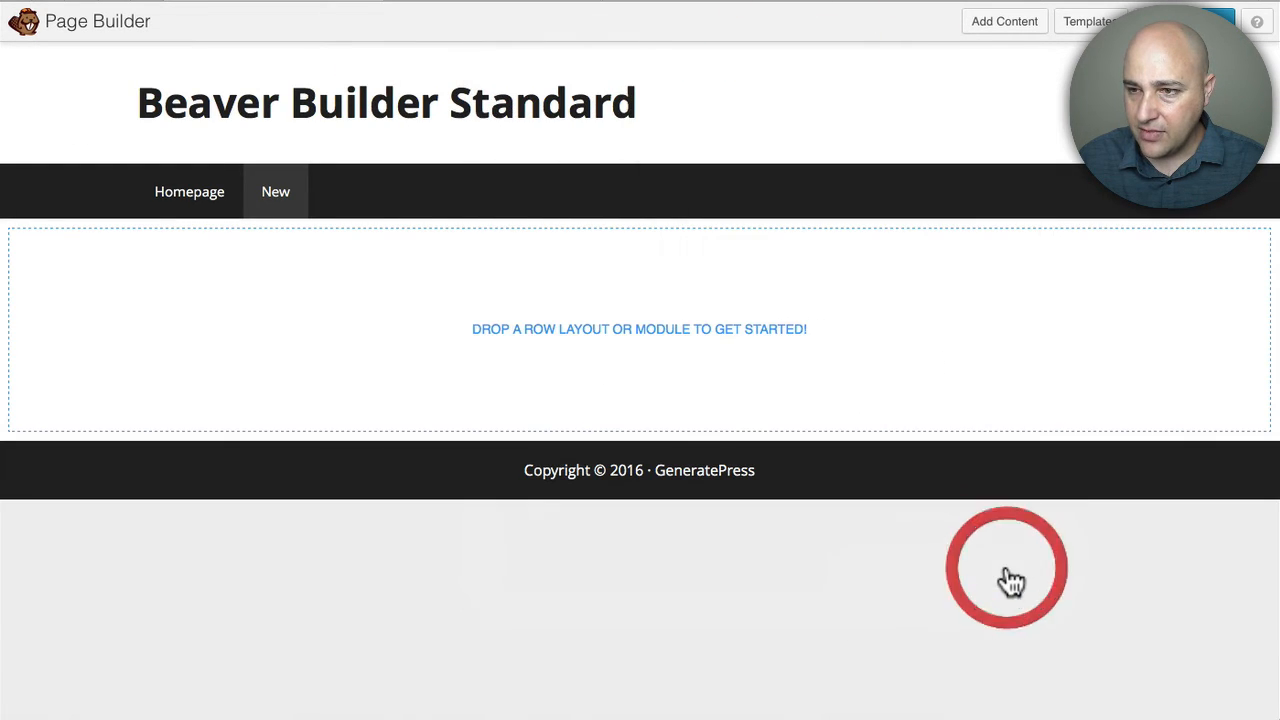
# Step: Add a 2 Columns row to the empty New page
pyautogui.click(996, 22)
pyautogui.click(1062, 102)
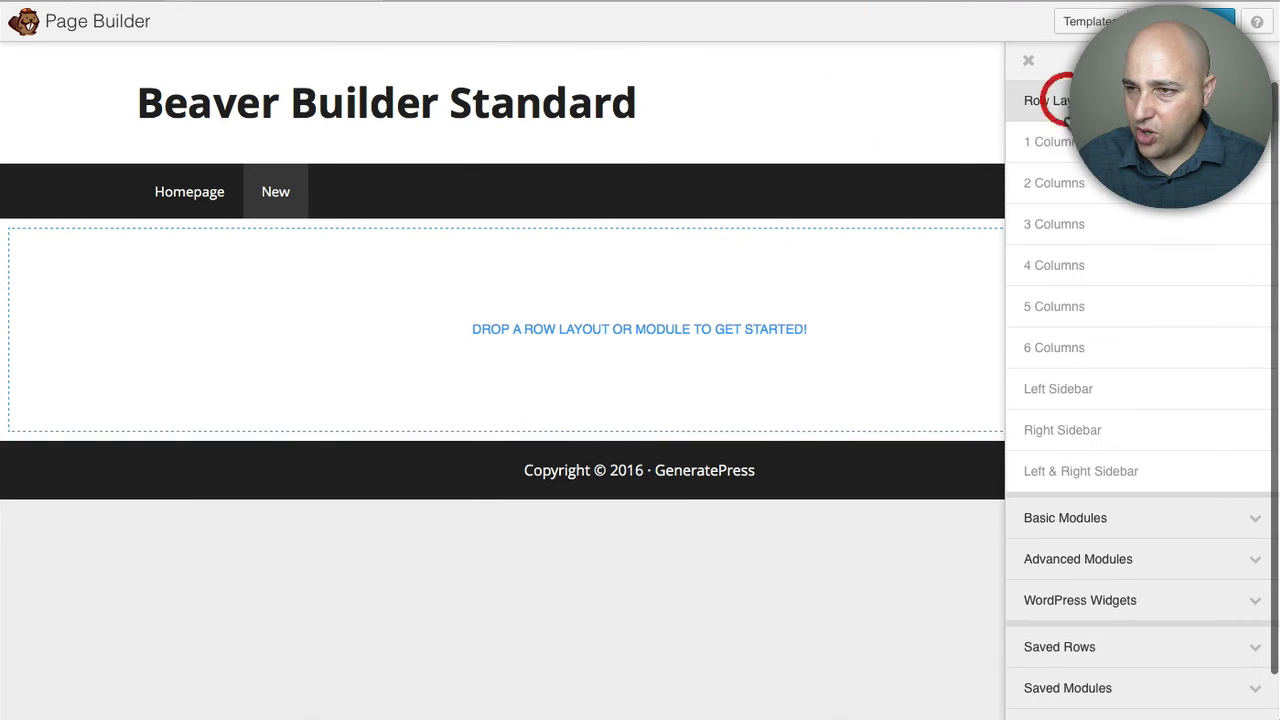
pyautogui.moveTo(1068, 177); pyautogui.dragTo(670, 352)
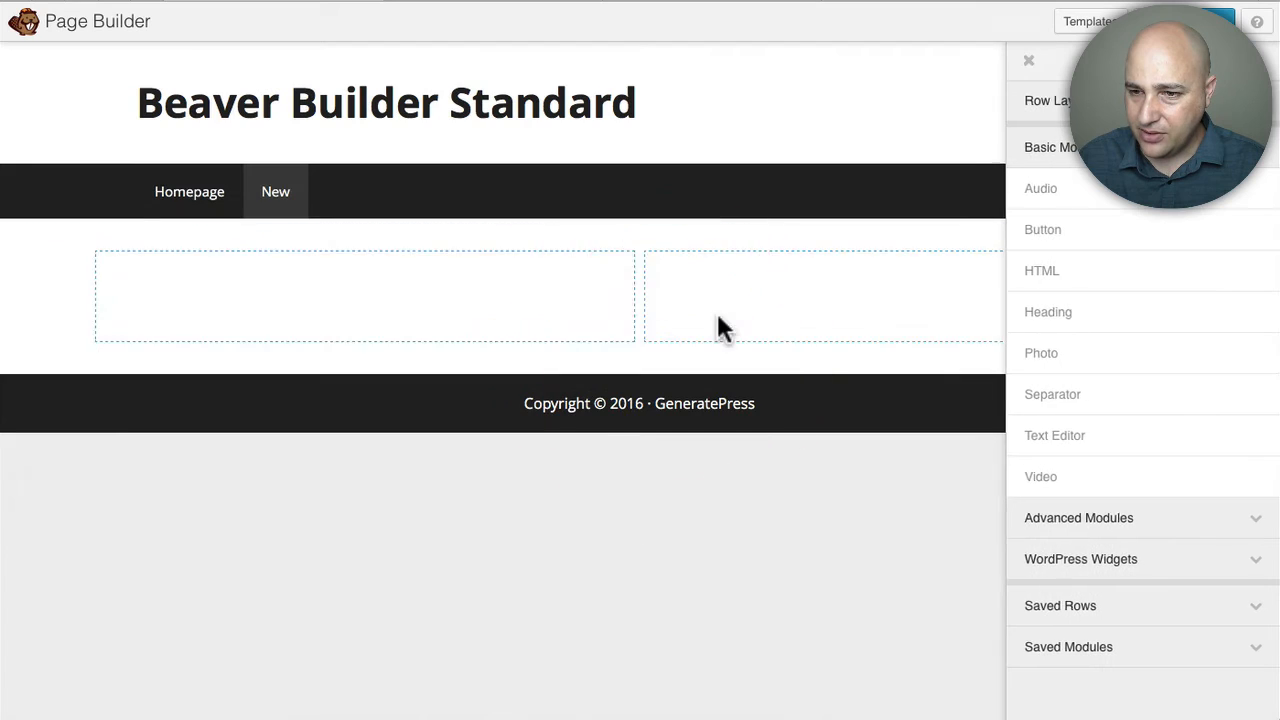
# Step: Try placing the saved Header module in the row's first column, and cancel its text editor settings
pyautogui.click(1135, 646)
pyautogui.moveTo(1086, 357); pyautogui.dragTo(331, 305)
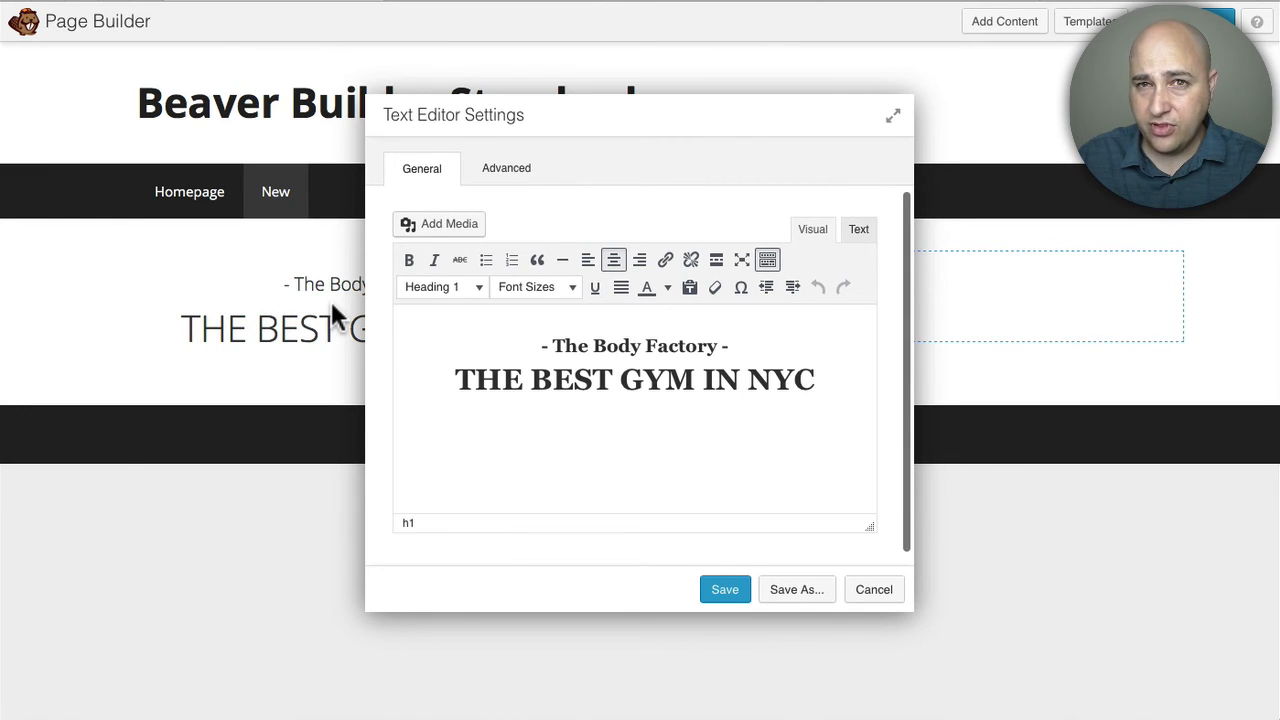
pyautogui.moveTo(558, 120); pyautogui.dragTo(520, 43)
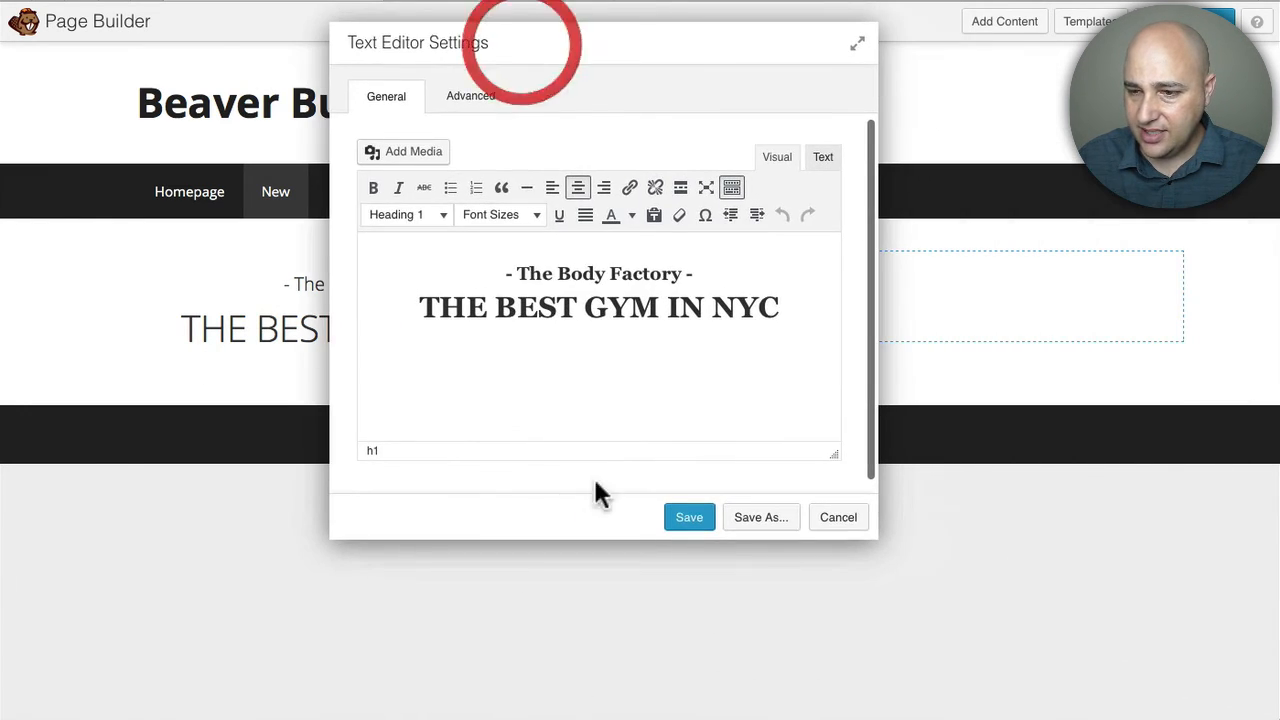
pyautogui.click(838, 518)
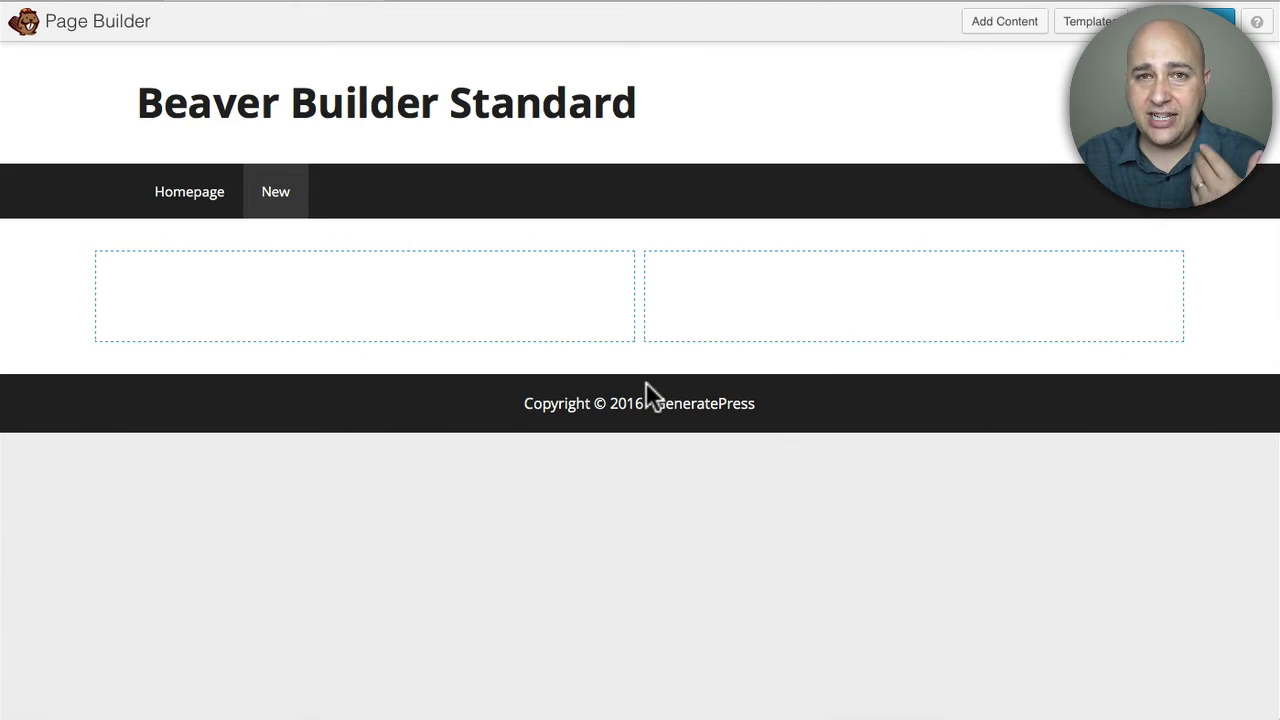
# Step: Finish editing the New page and publish its two-column layout
pyautogui.moveTo(668, 265)
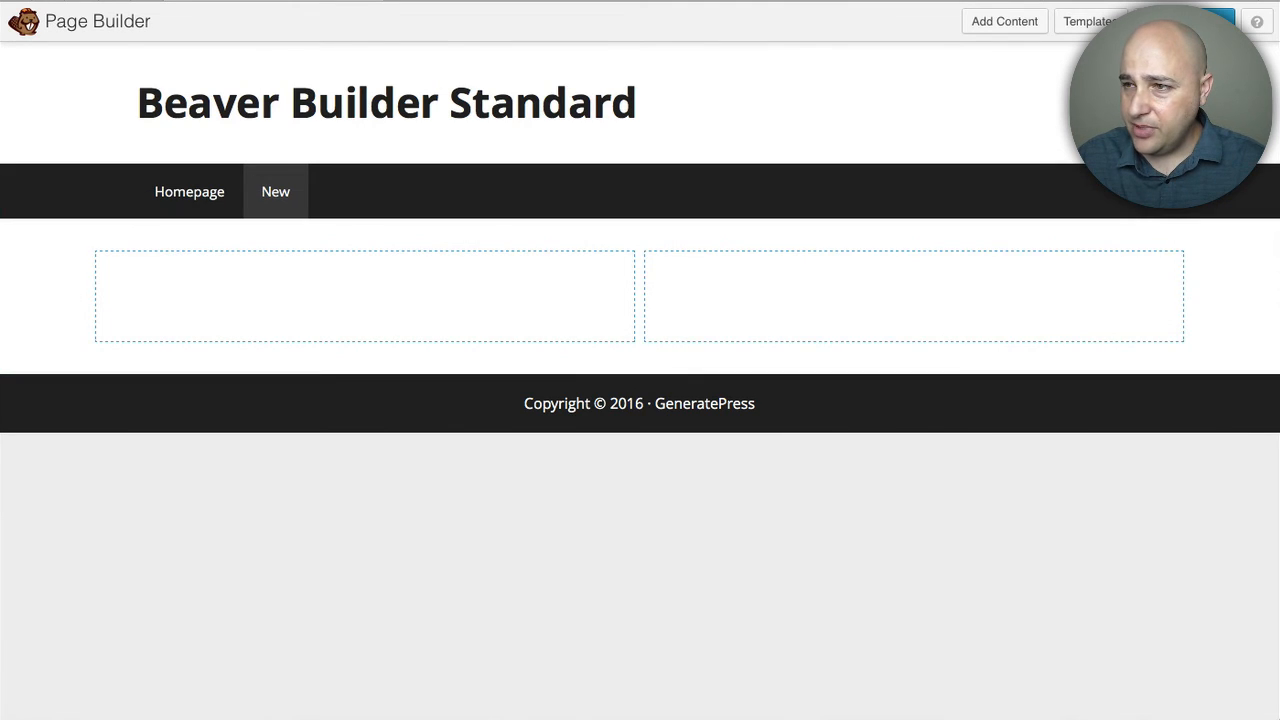
pyautogui.click(1205, 21)
pyautogui.click(652, 318)
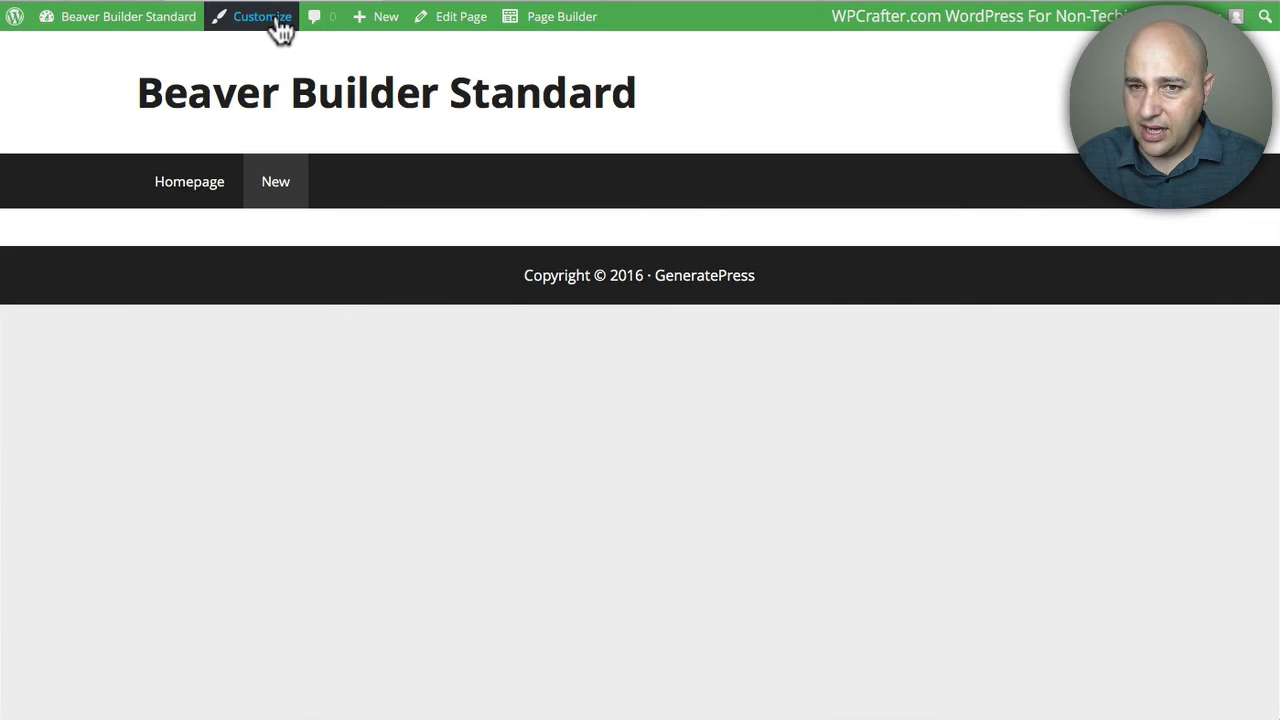
# Step: From the site's dashboard, upload the plugin file wordpress-i...patched.zip as a new plugin and install it
pyautogui.click(160, 18)
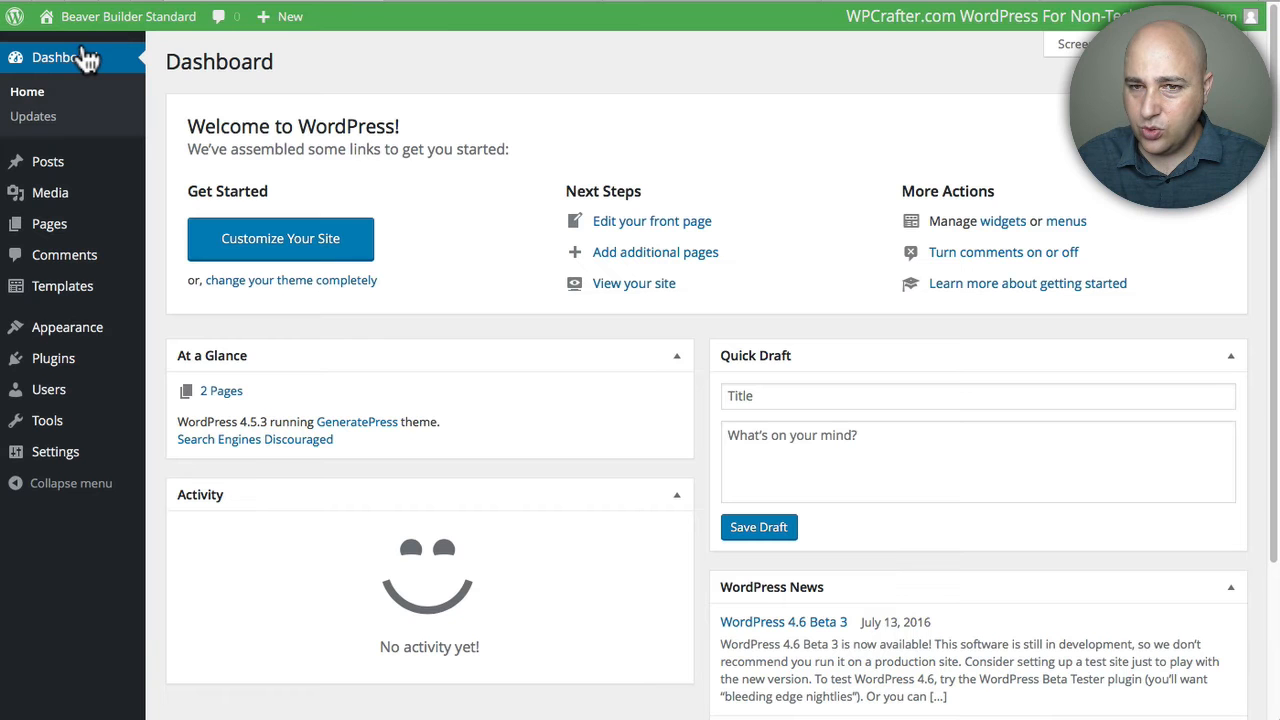
pyautogui.moveTo(63, 360)
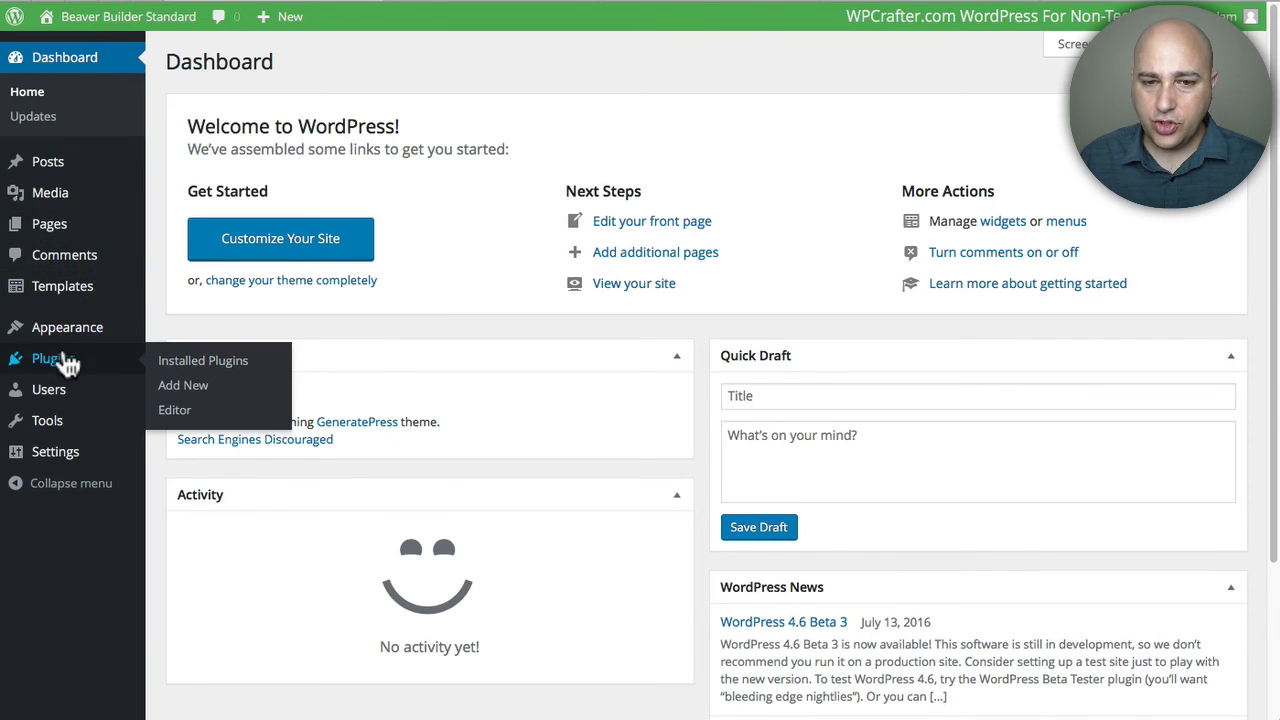
pyautogui.click(182, 385)
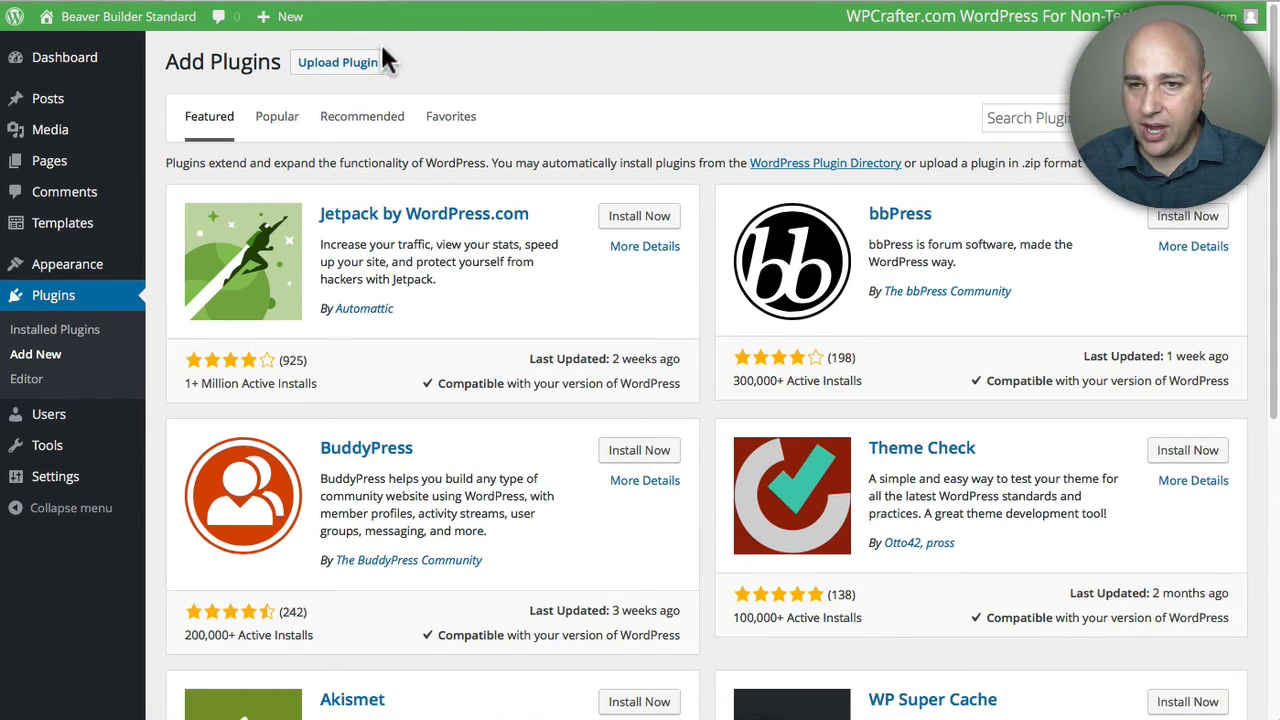
pyautogui.click(340, 62)
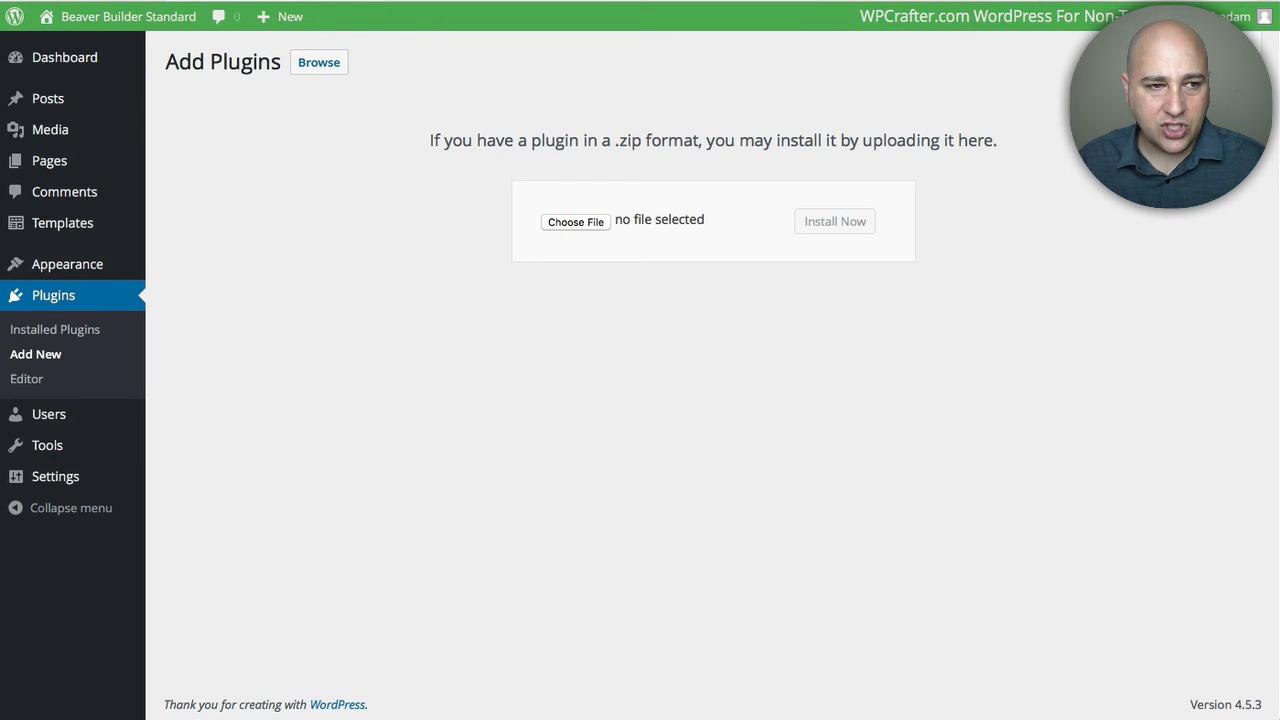
pyautogui.moveTo(0, 272); pyautogui.dragTo(649, 226)
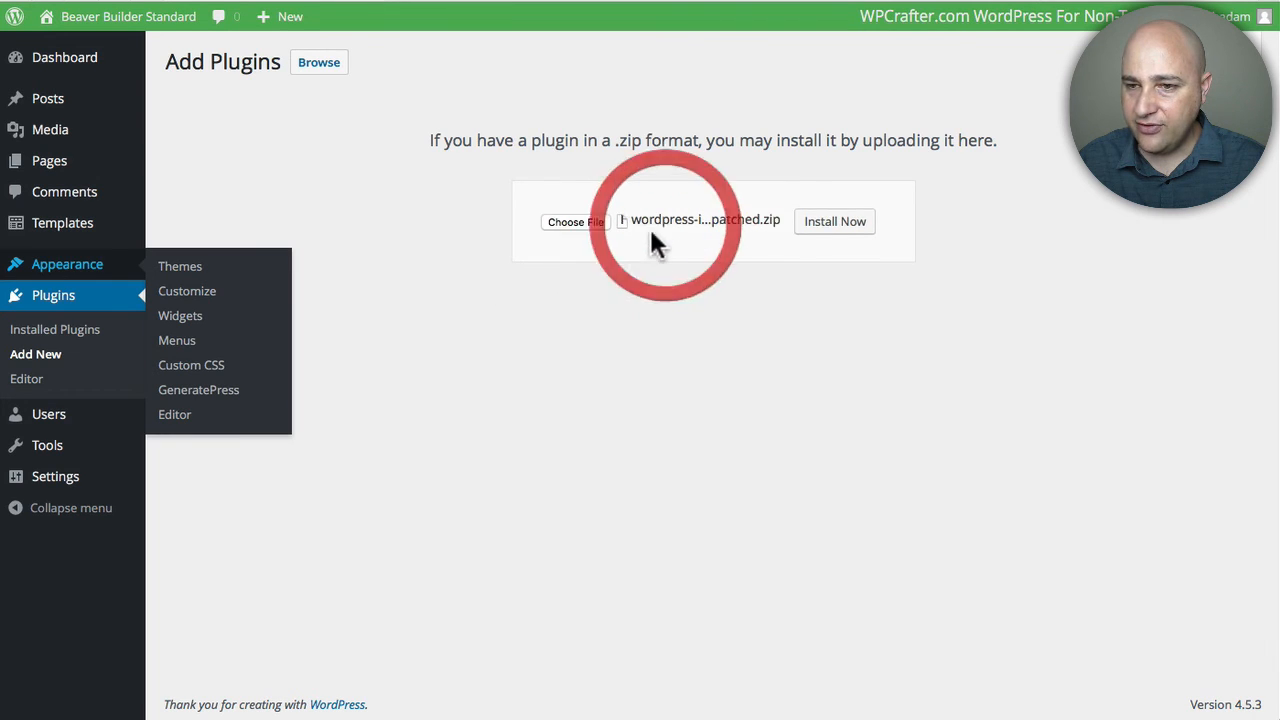
pyautogui.click(826, 226)
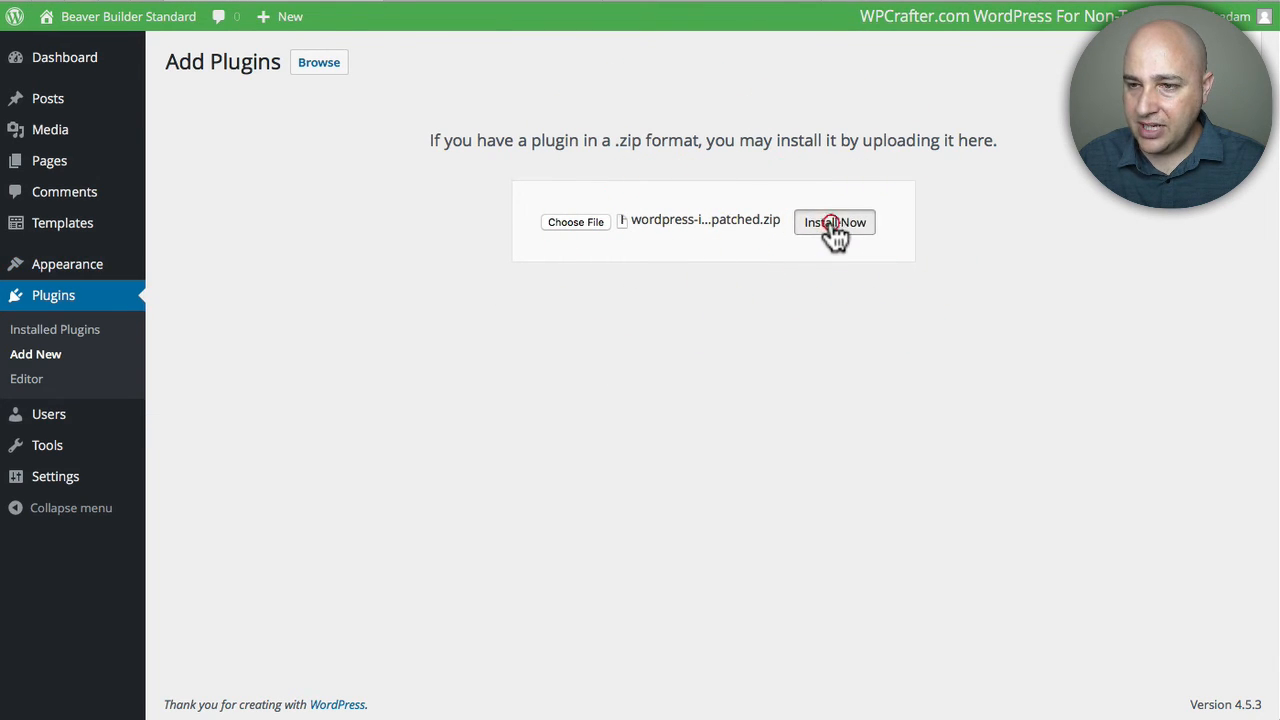
# Step: Activate the newly installed WordPress Importer plugin and open the site's content export page
pyautogui.click(205, 188)
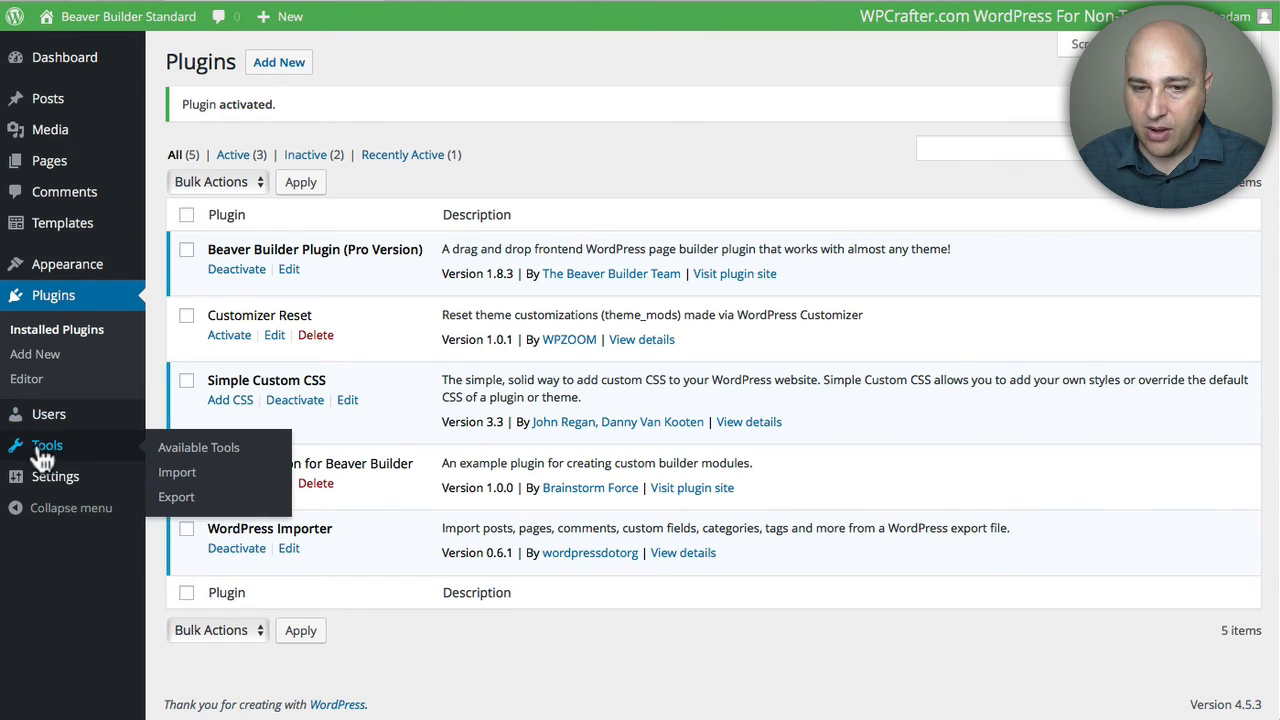
pyautogui.moveTo(51, 412)
pyautogui.moveTo(52, 445)
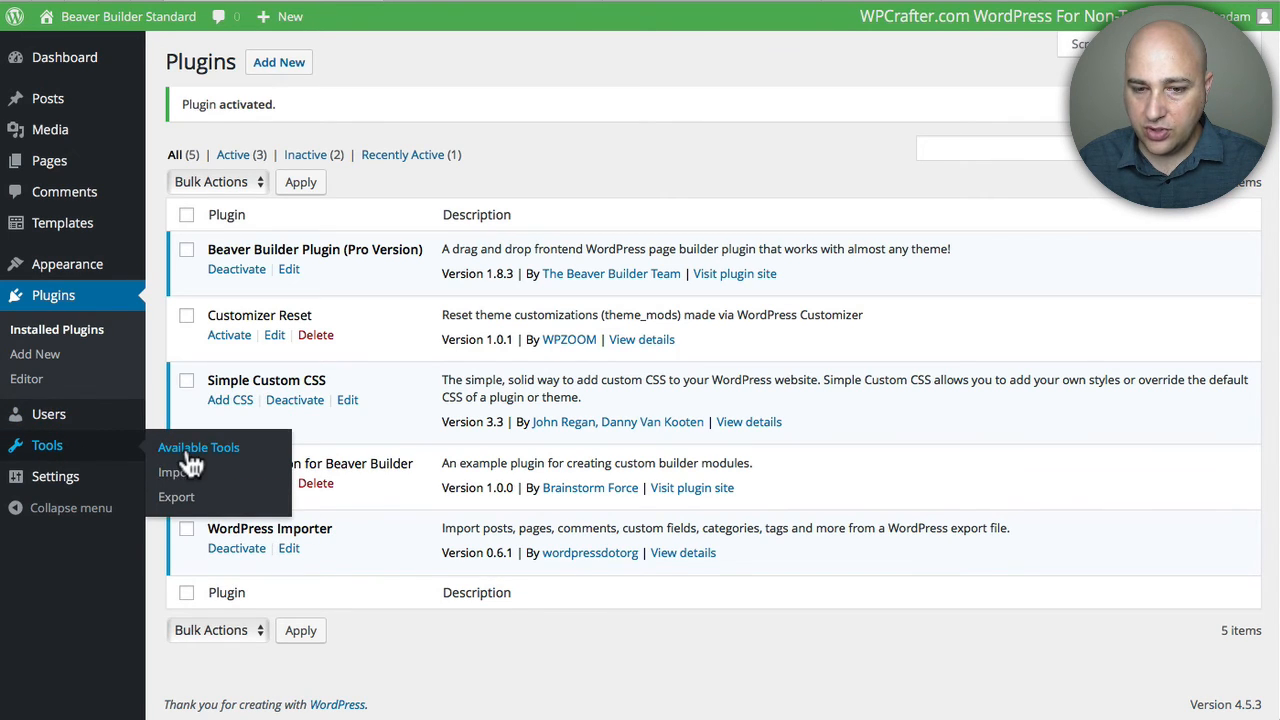
pyautogui.click(190, 505)
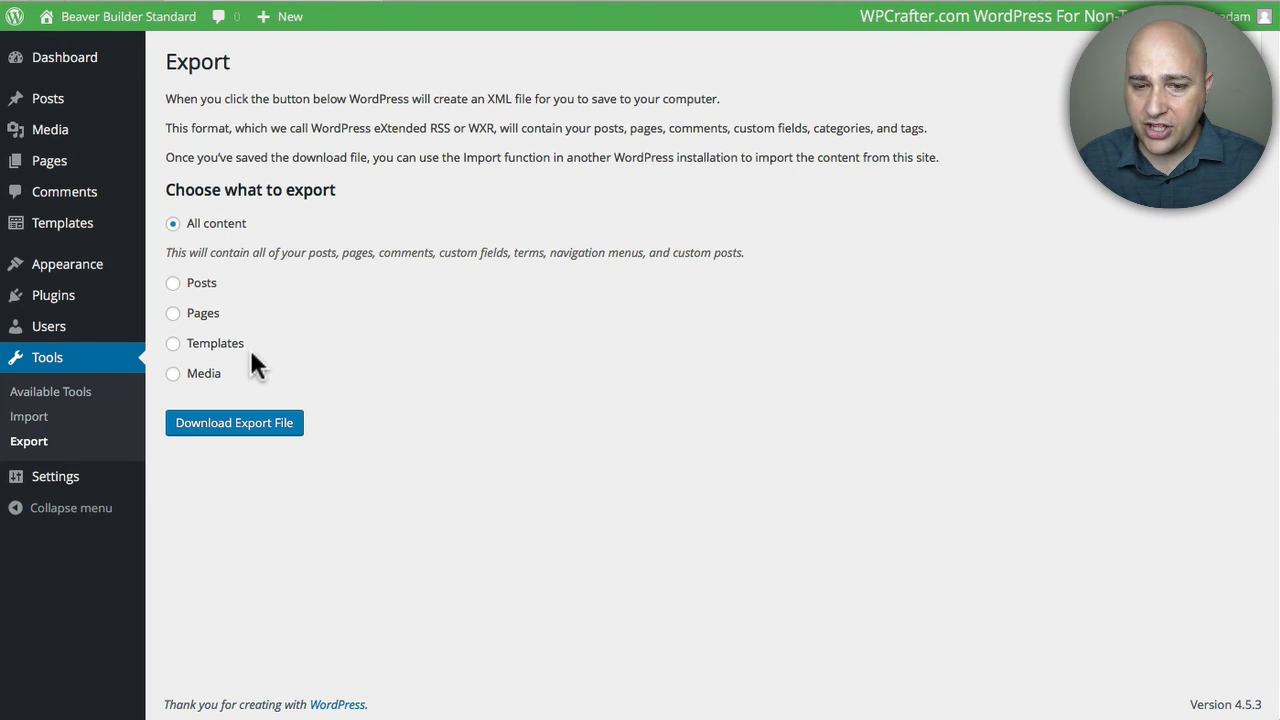
# Step: Limit the export to Templates, try the Selected Templates option, and download the export file for All Templates
pyautogui.click(171, 346)
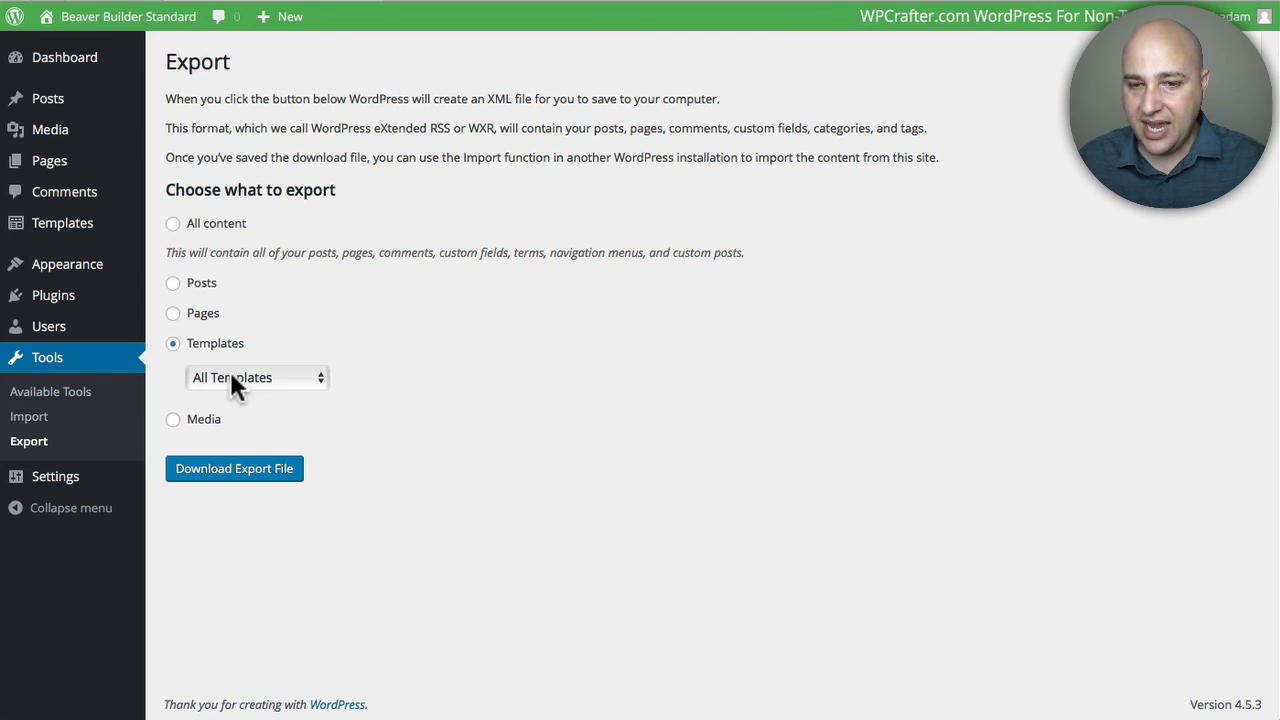
pyautogui.click(269, 376)
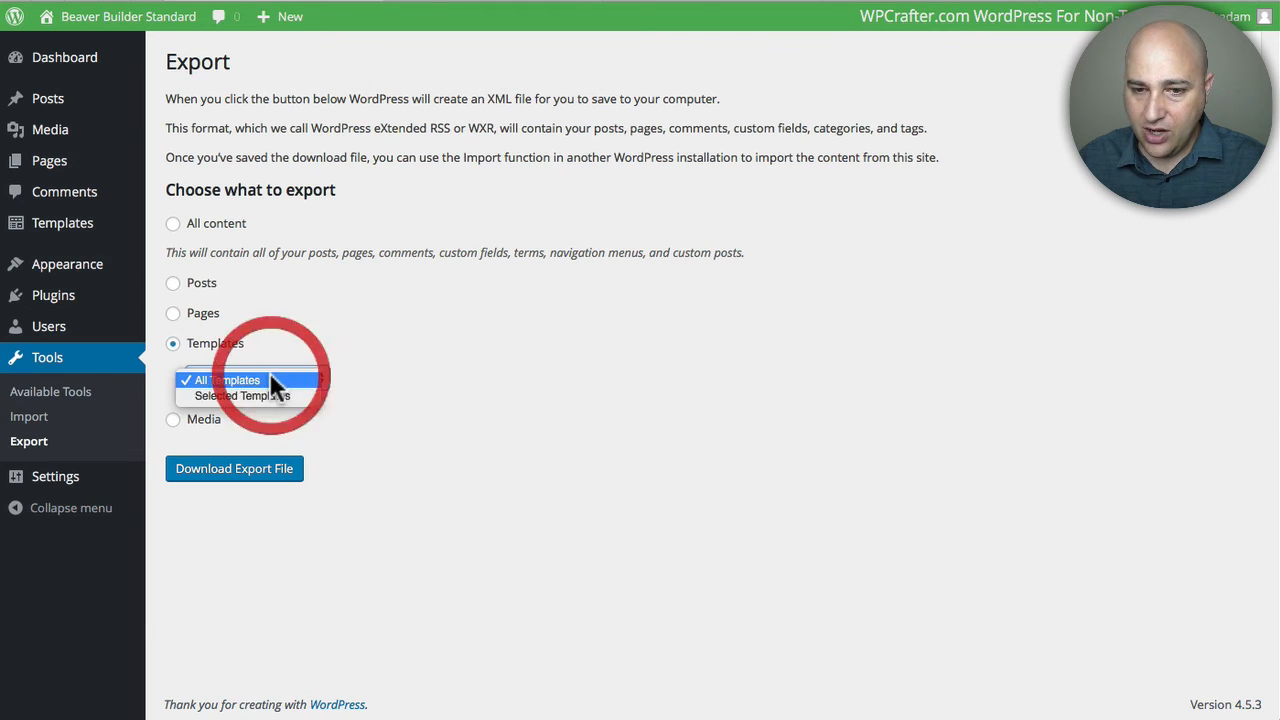
pyautogui.click(217, 392)
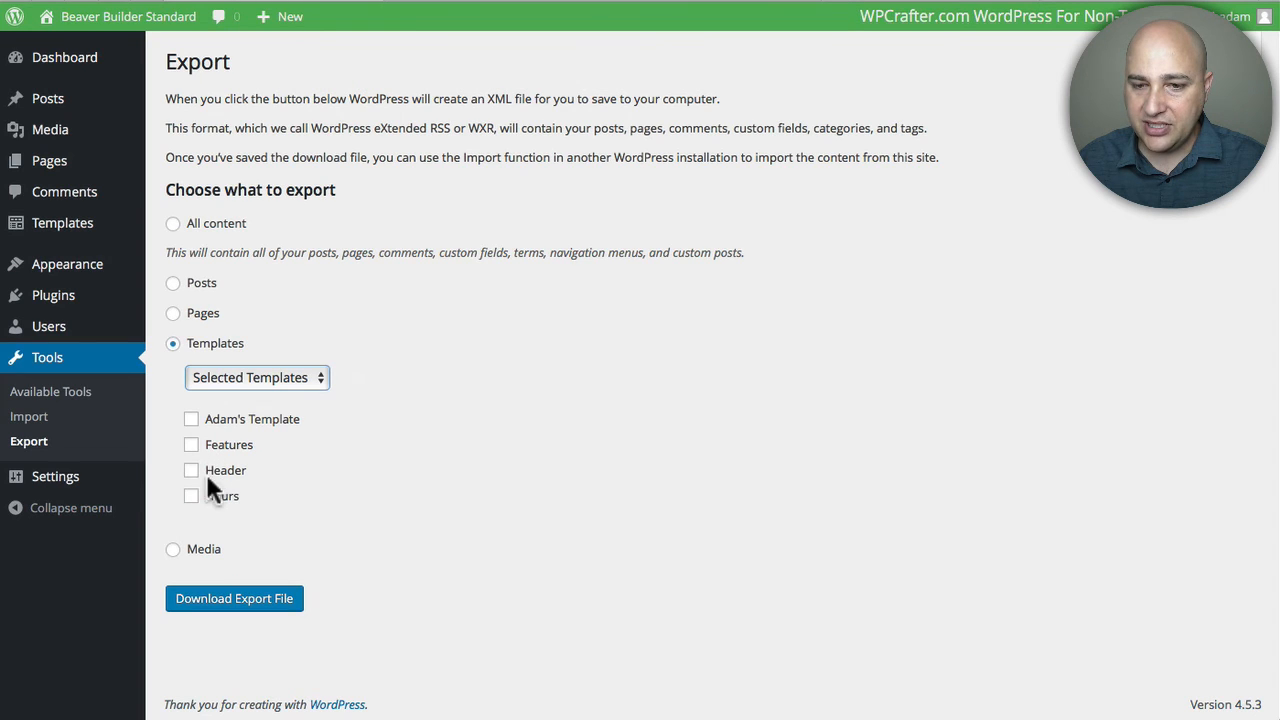
pyautogui.click(237, 379)
pyautogui.click(229, 366)
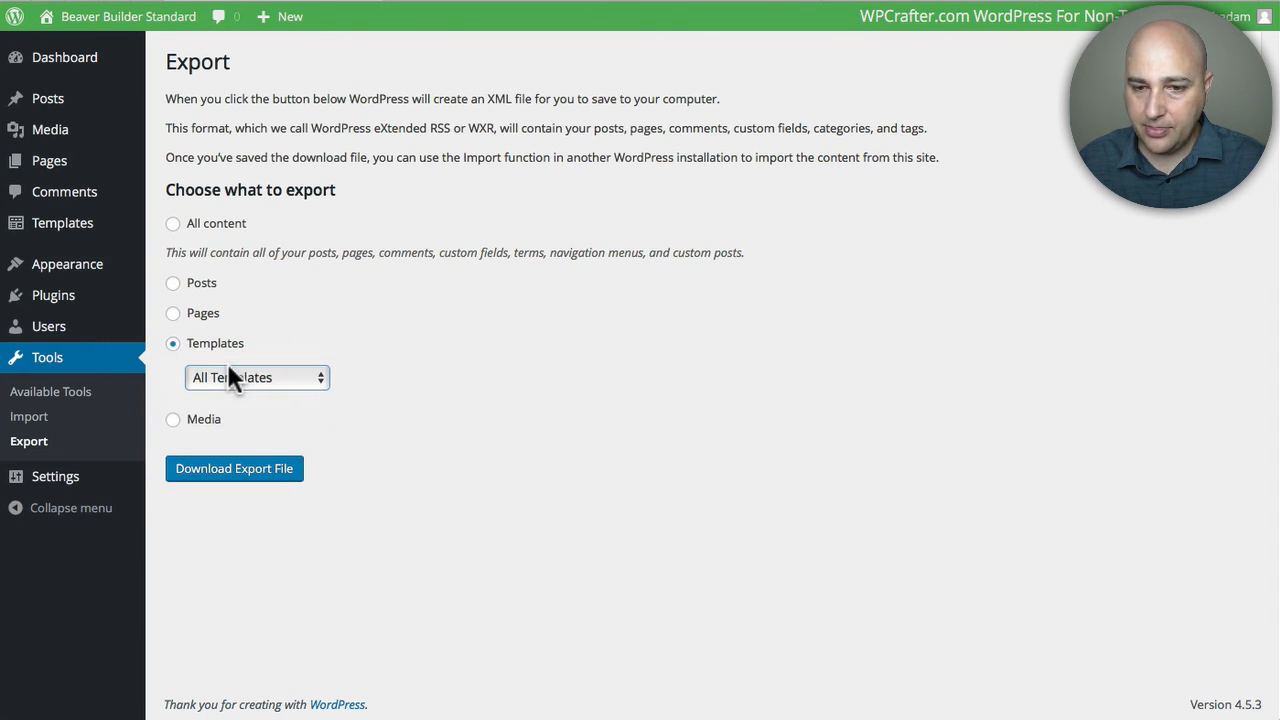
pyautogui.click(224, 469)
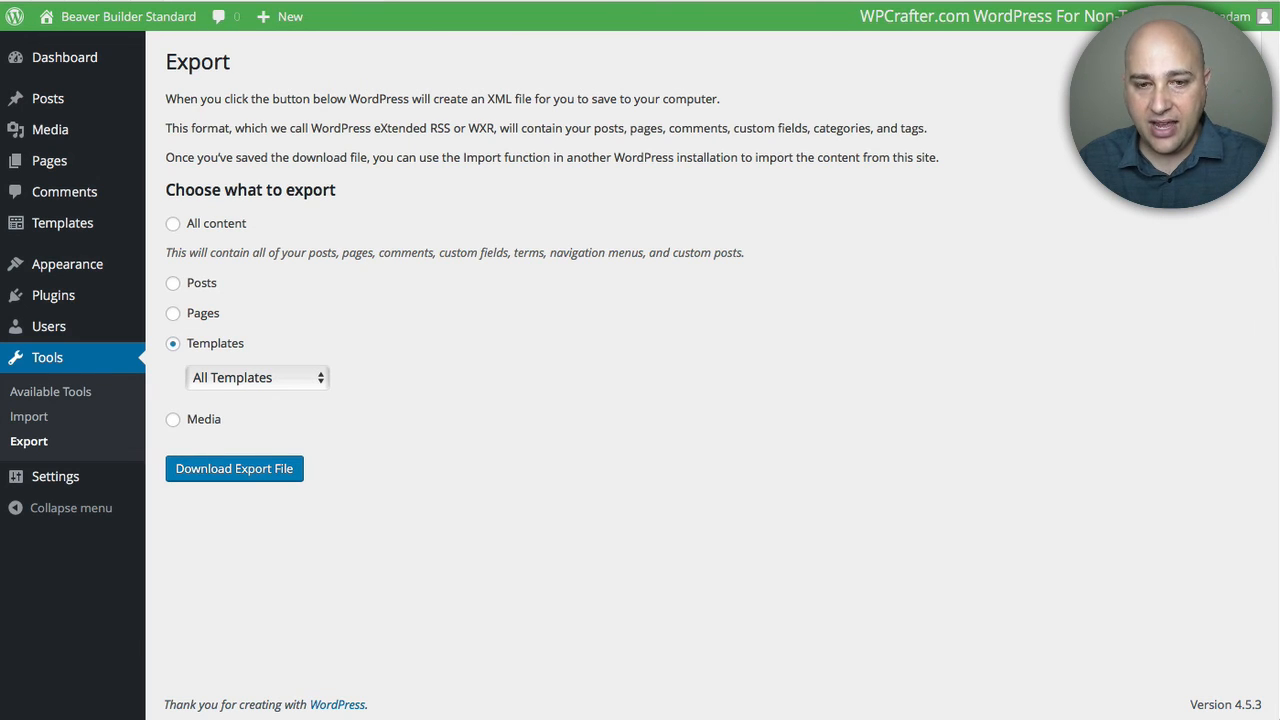
pyautogui.click(505, 227)
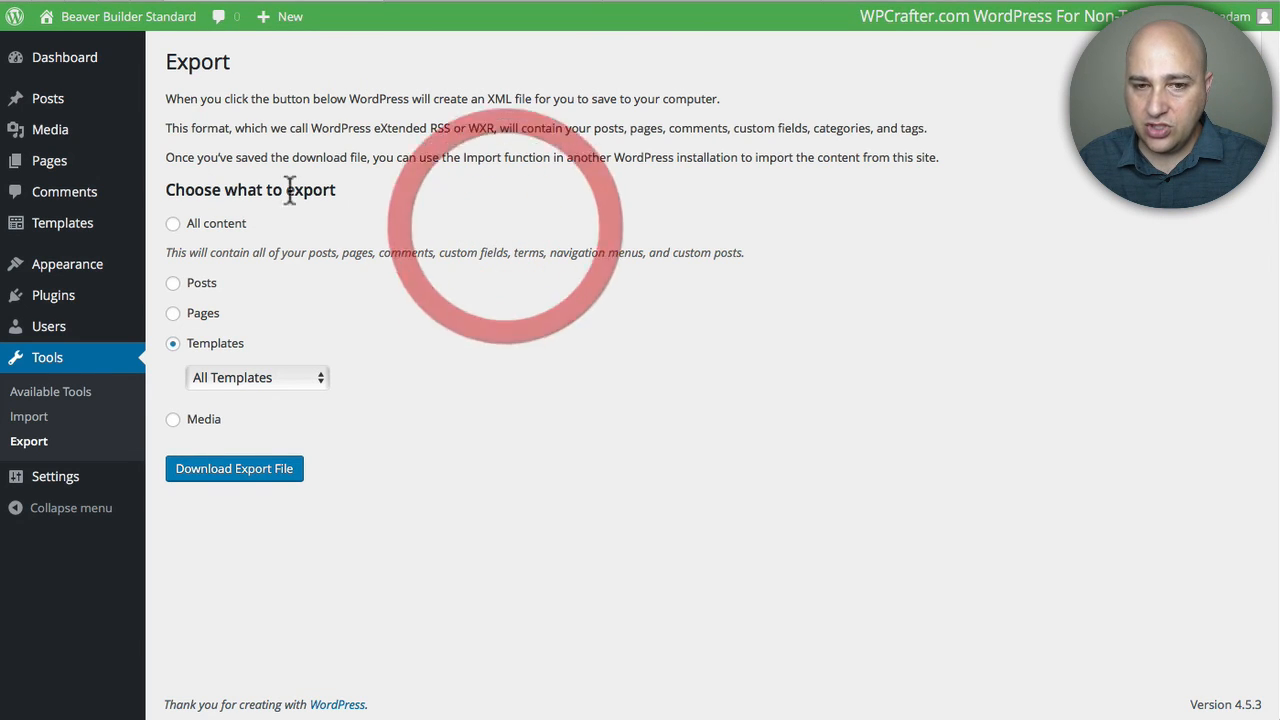
# Step: Move every saved template to the trash and permanently delete them by emptying the trash
pyautogui.click(40, 220)
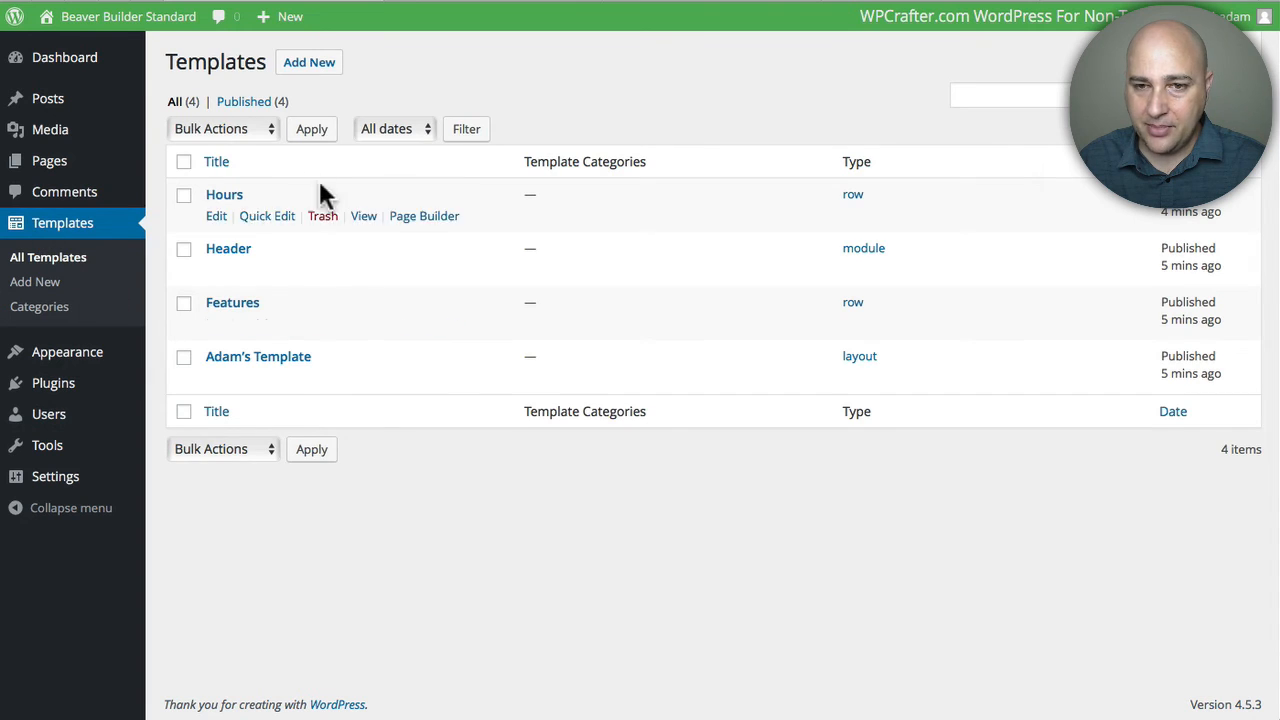
pyautogui.click(184, 163)
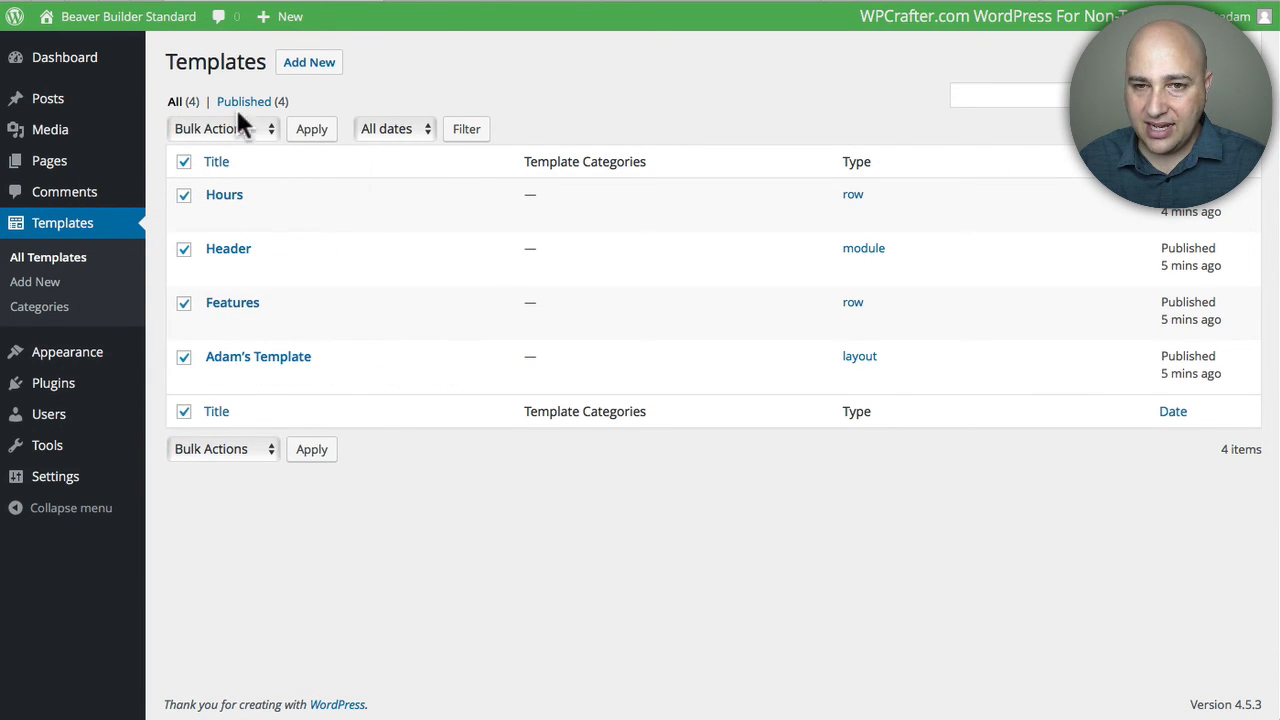
pyautogui.click(250, 132)
pyautogui.click(206, 162)
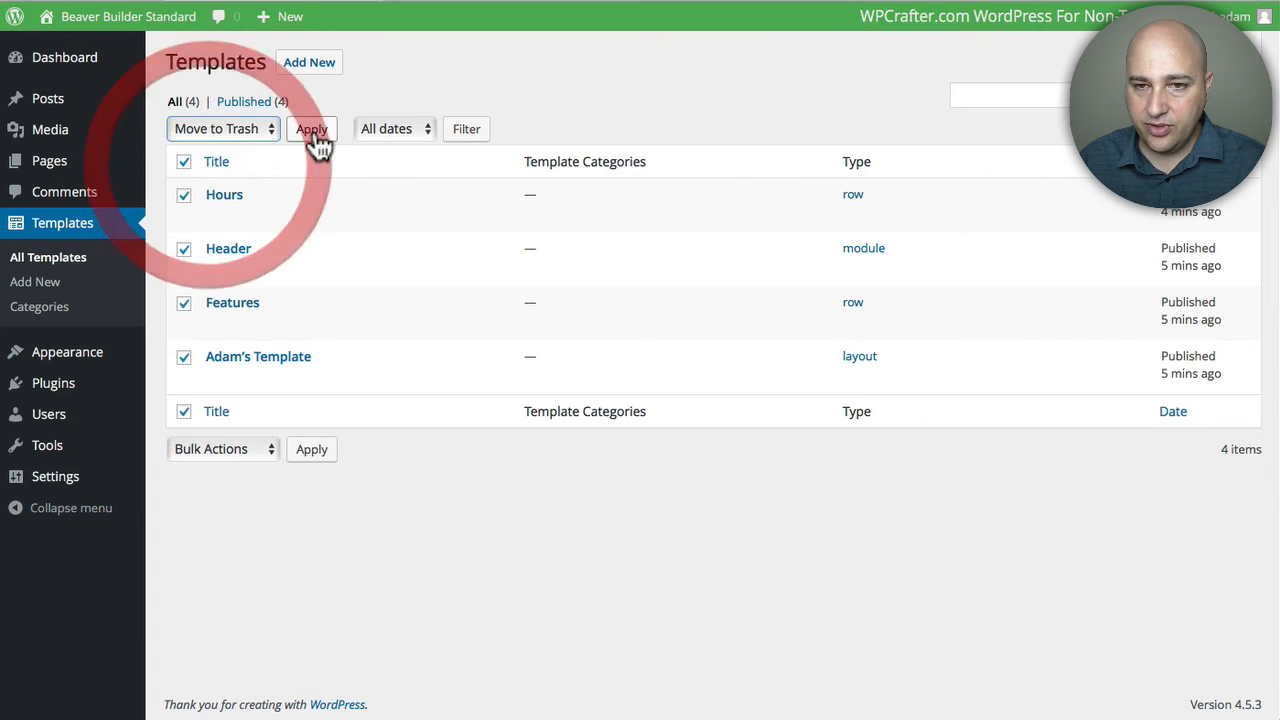
pyautogui.click(312, 129)
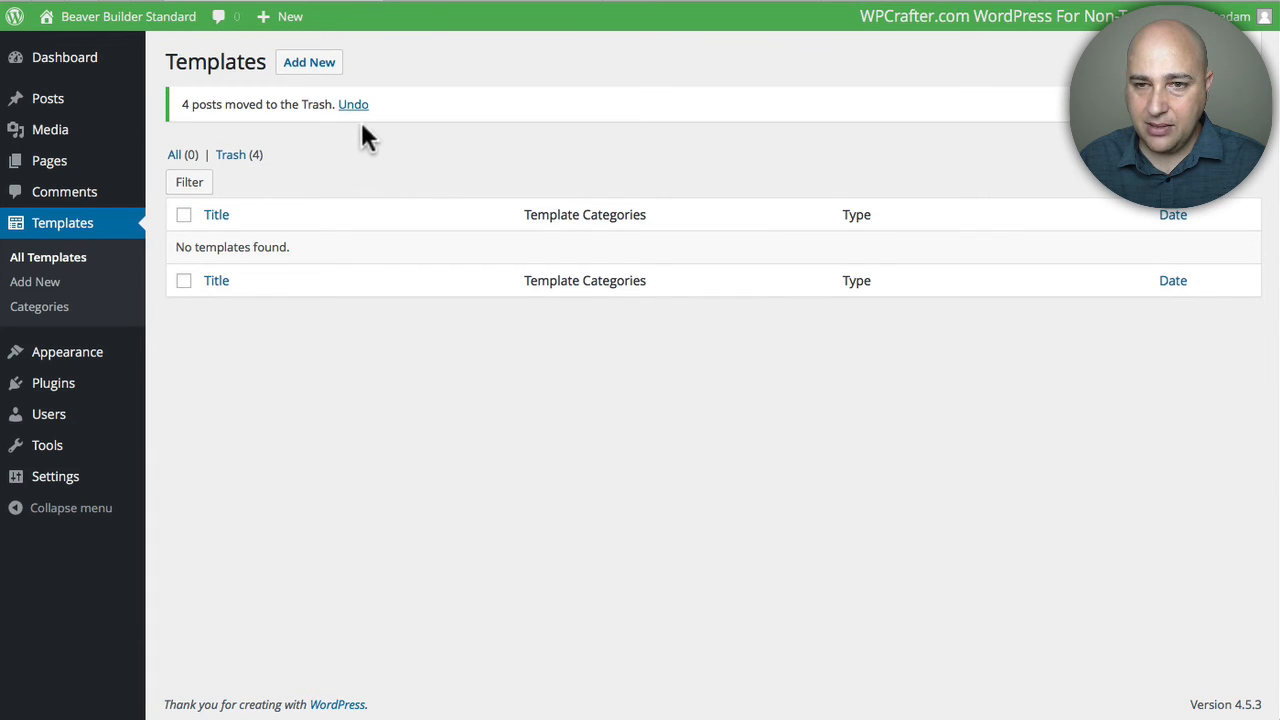
pyautogui.click(232, 156)
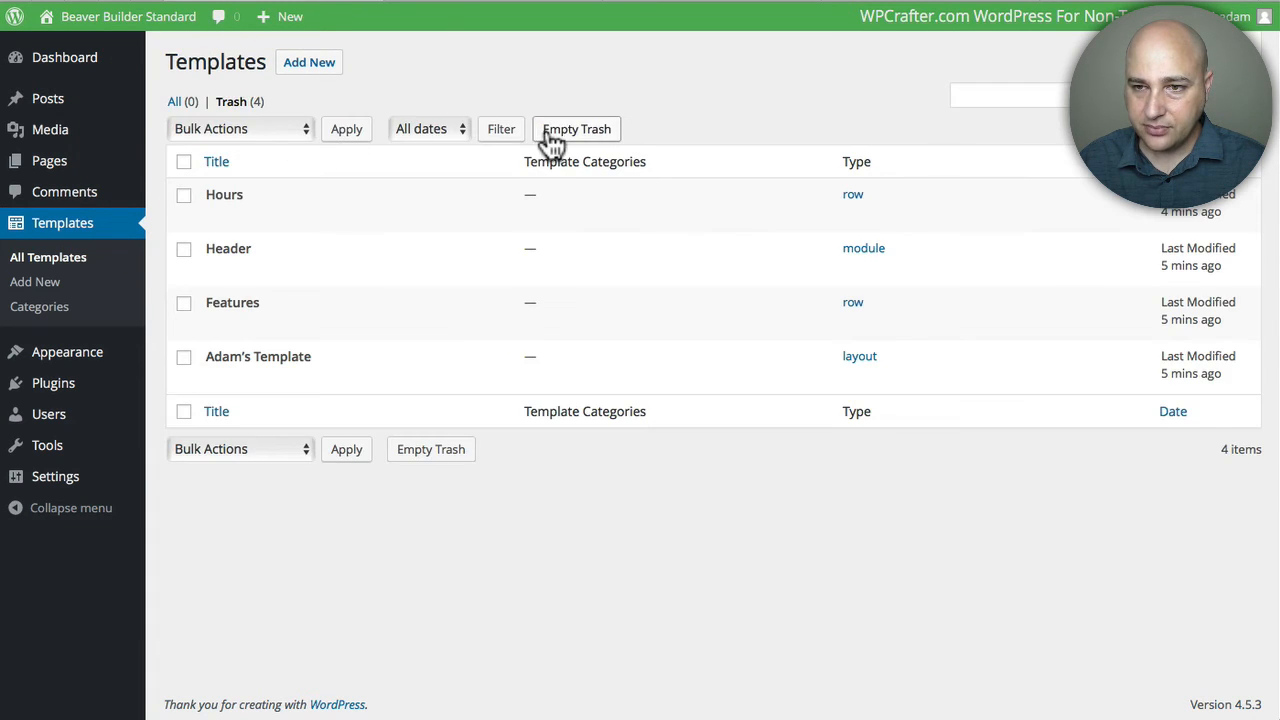
pyautogui.click(552, 138)
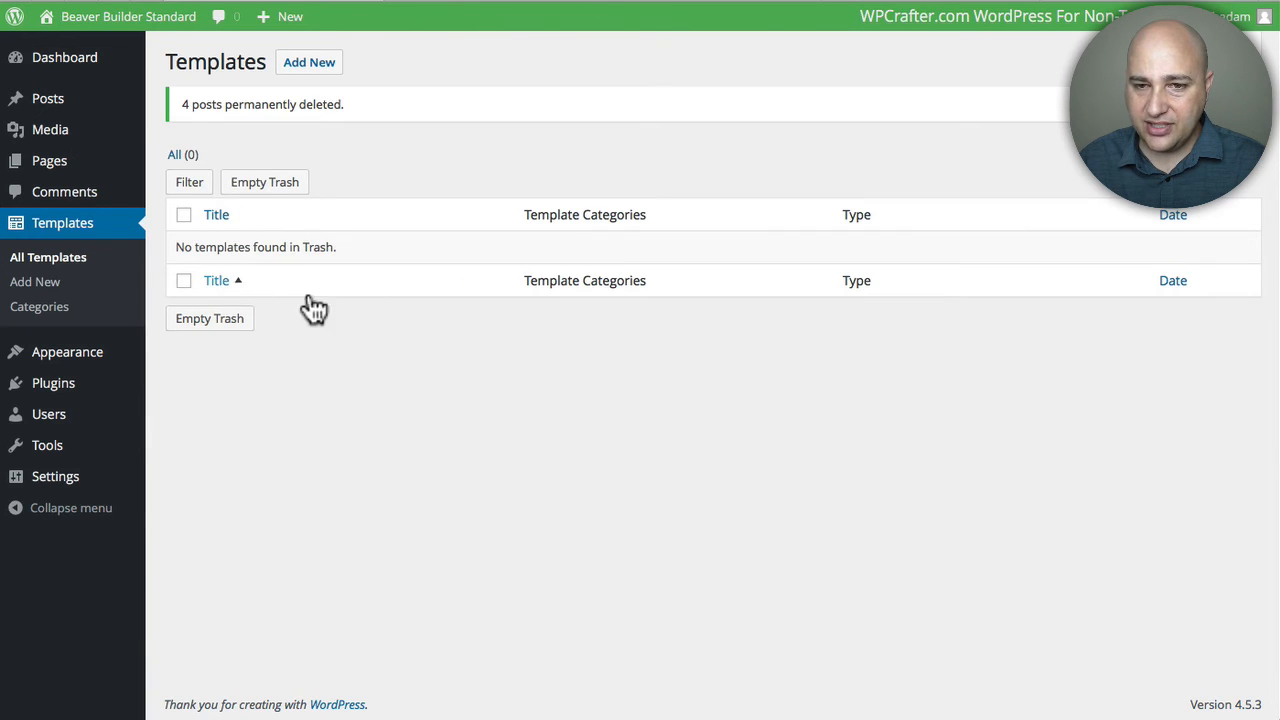
# Step: Upload the exported file beaverbuilde...6-07-20.xml to the WordPress importer
pyautogui.moveTo(50, 452)
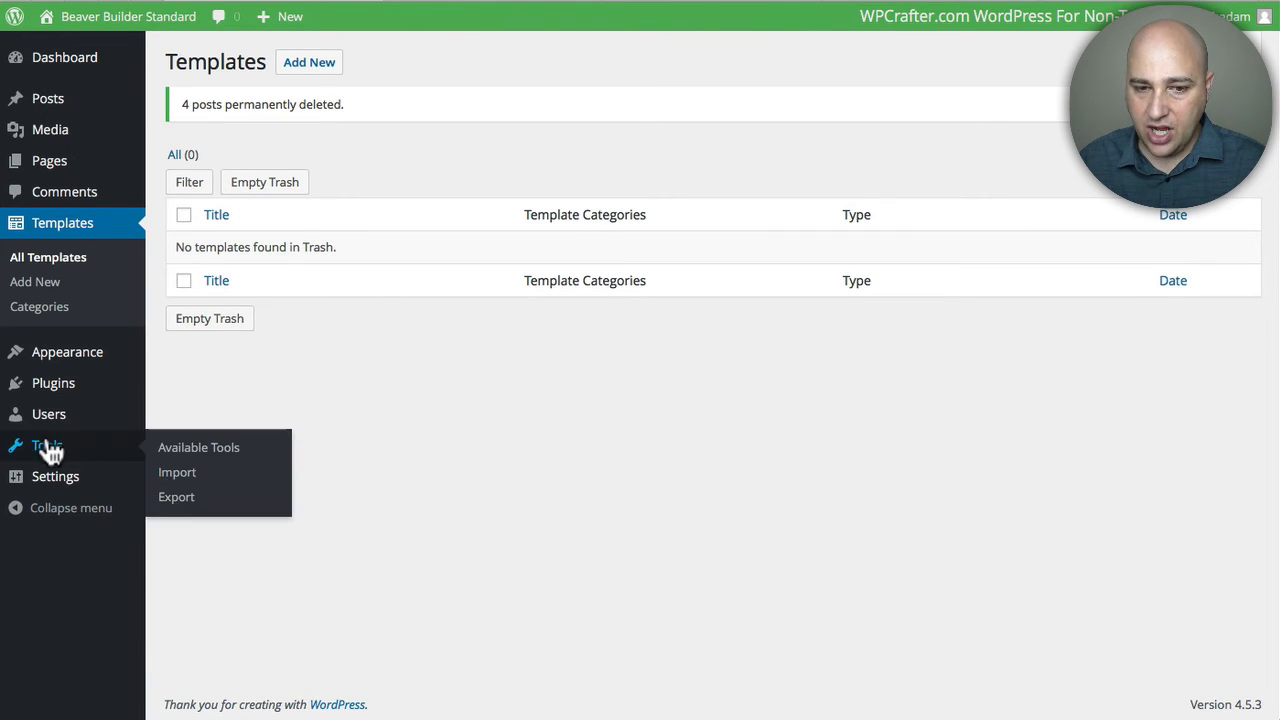
pyautogui.click(189, 478)
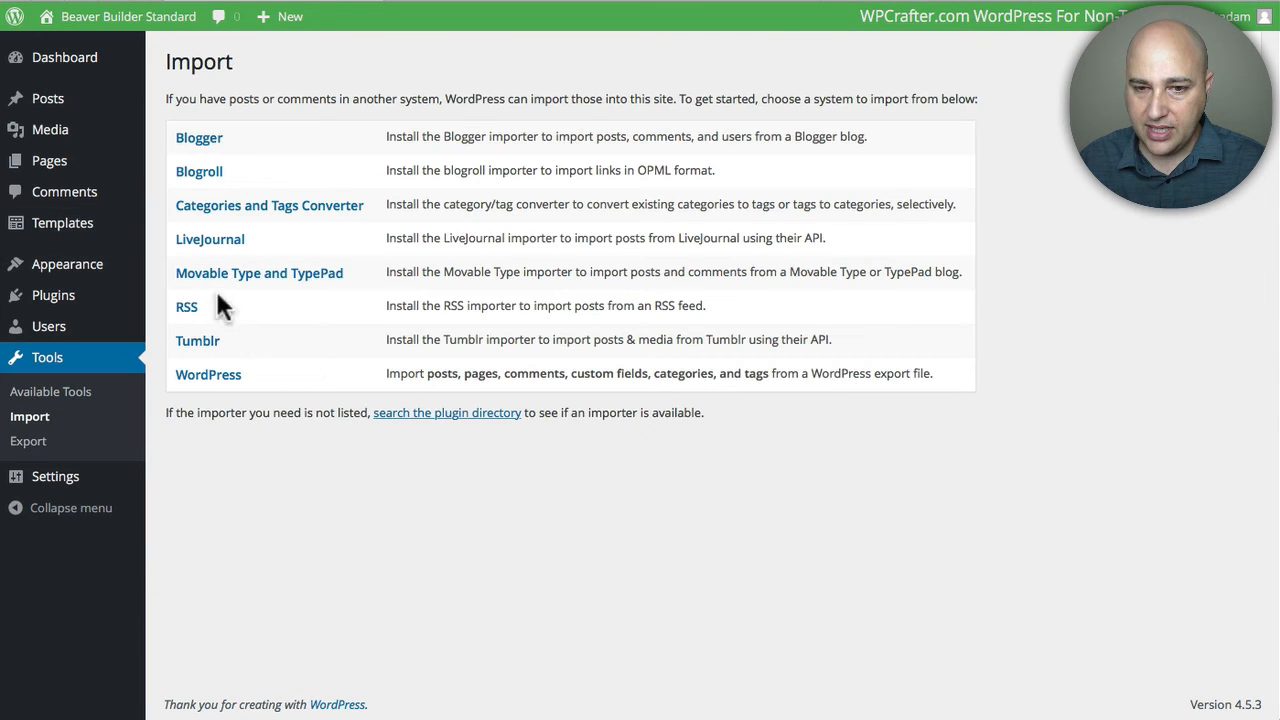
pyautogui.click(208, 376)
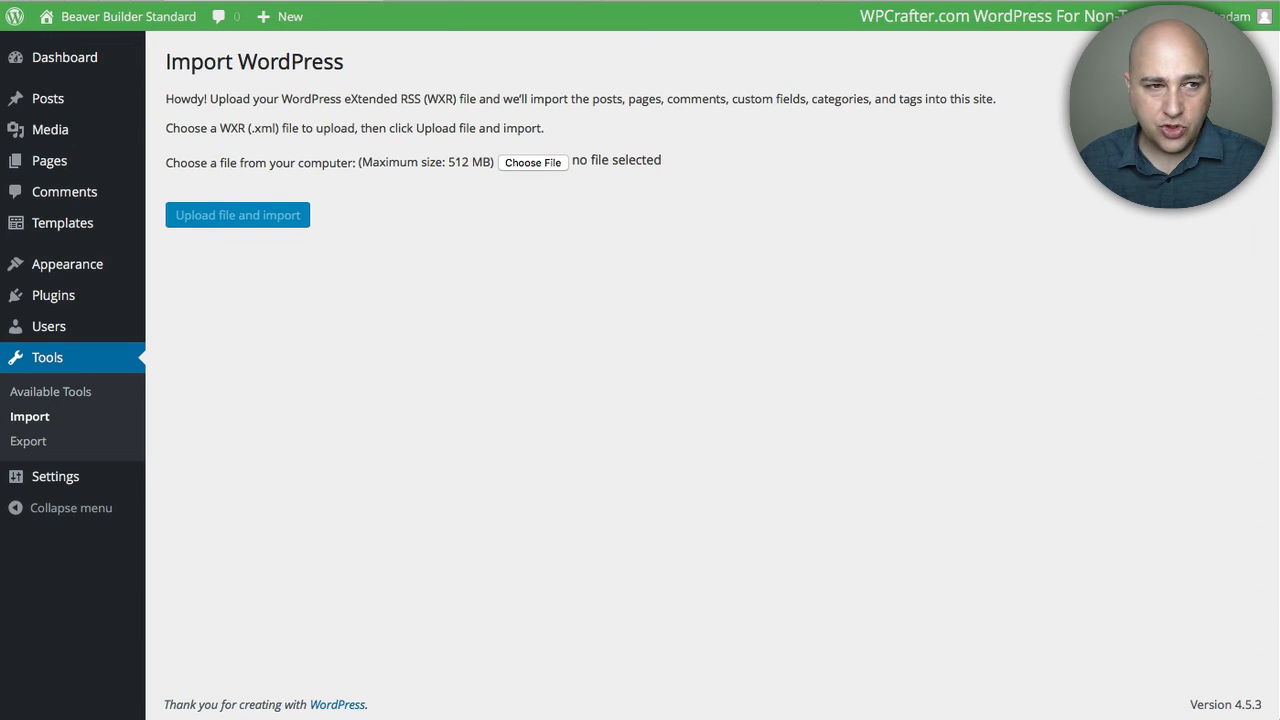
pyautogui.moveTo(100, 175); pyautogui.dragTo(627, 162)
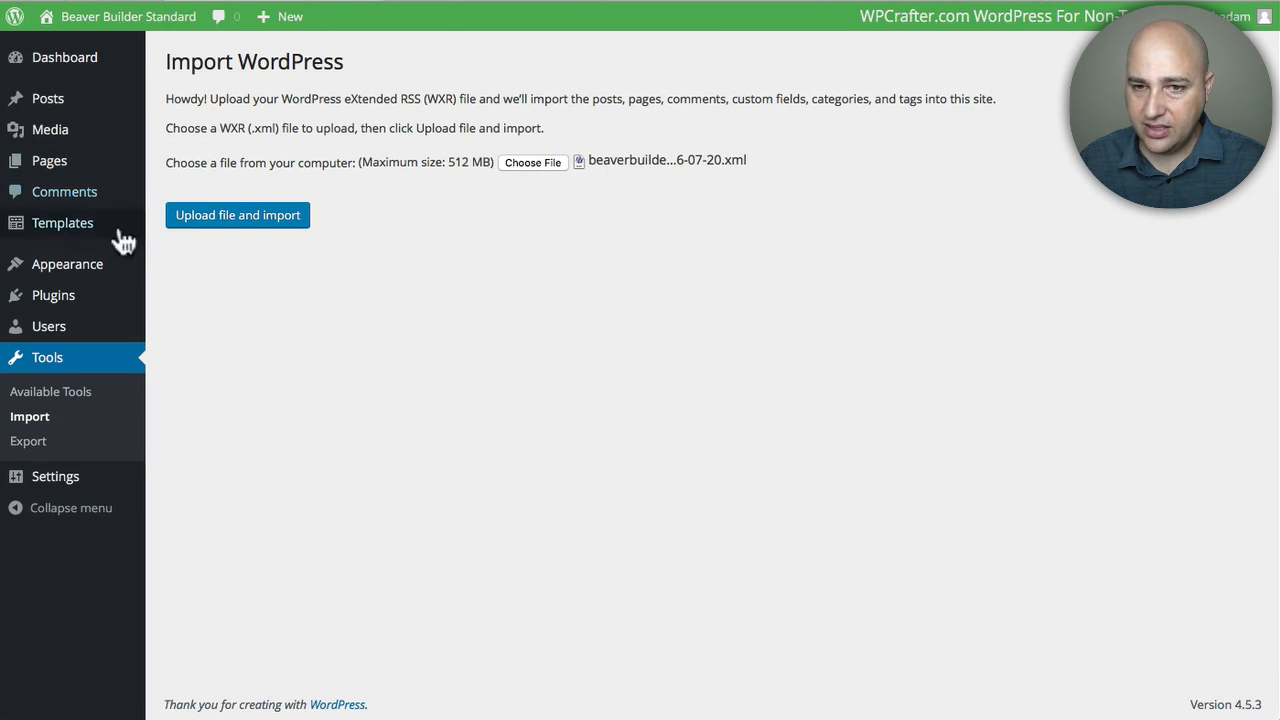
pyautogui.click(212, 222)
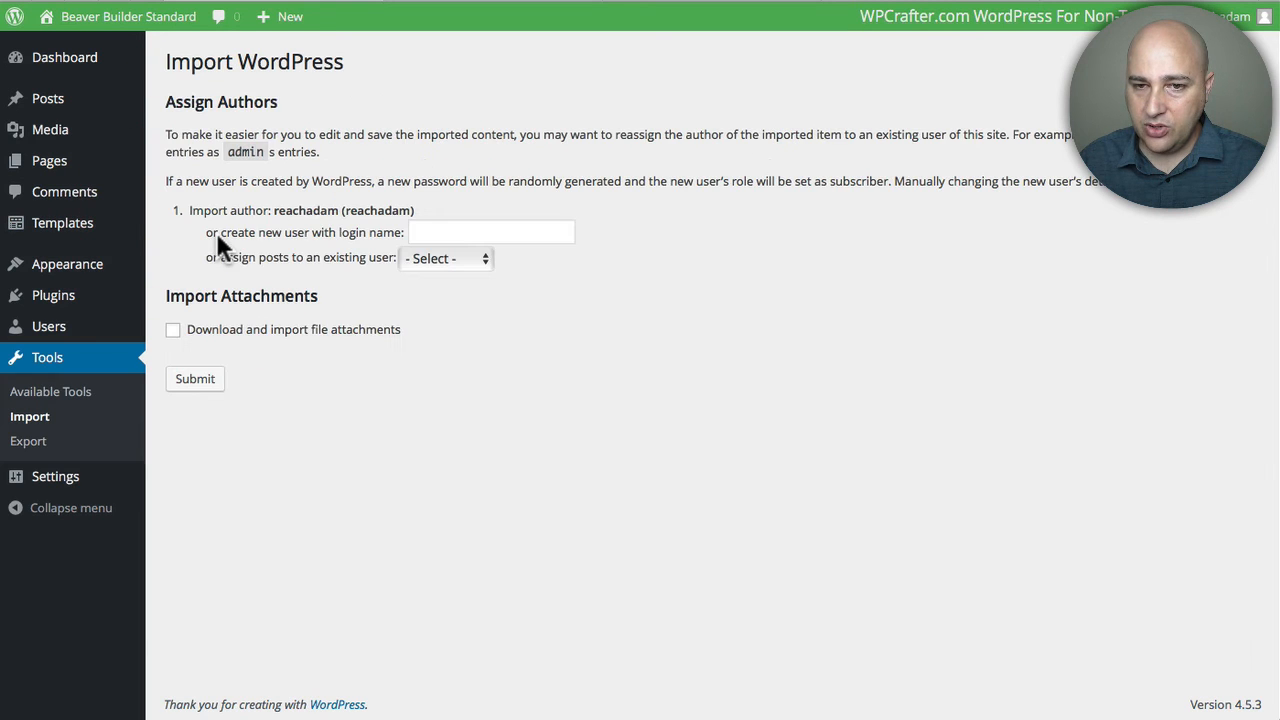
# Step: Run the import with posts assigned to the existing user and file attachments included, and open the list of all templates
pyautogui.click(450, 260)
pyautogui.click(448, 274)
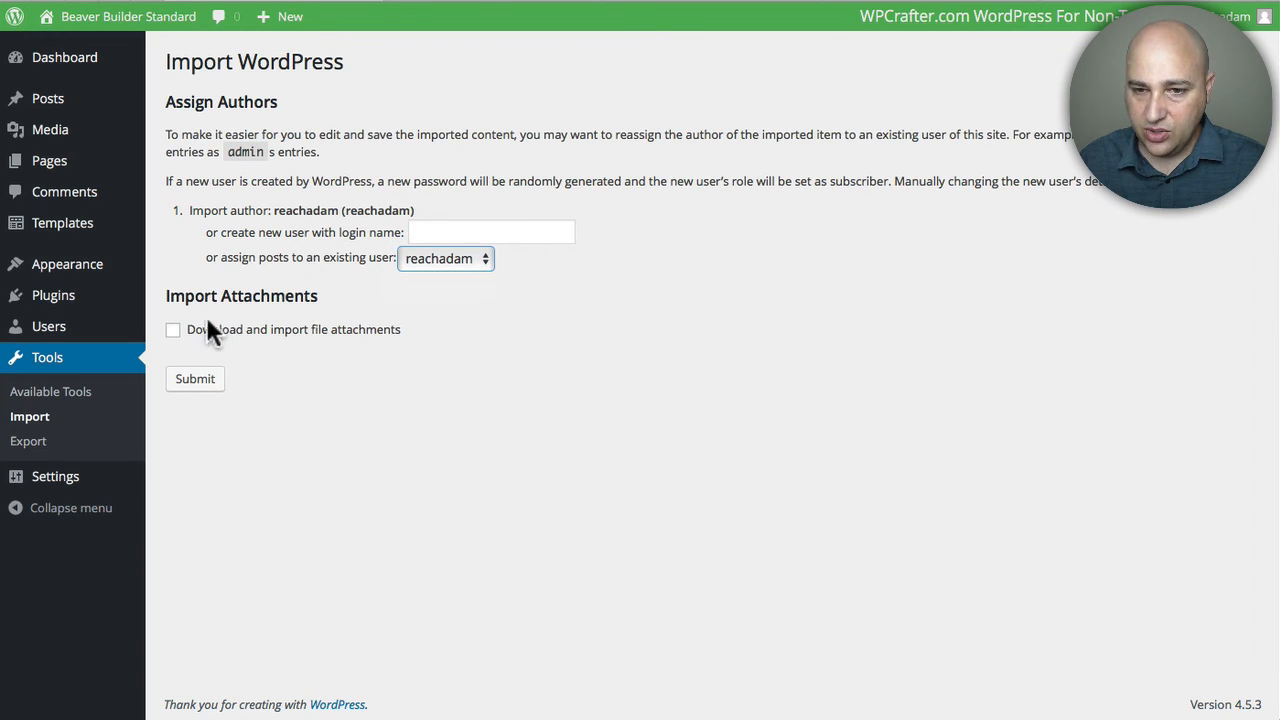
pyautogui.click(175, 332)
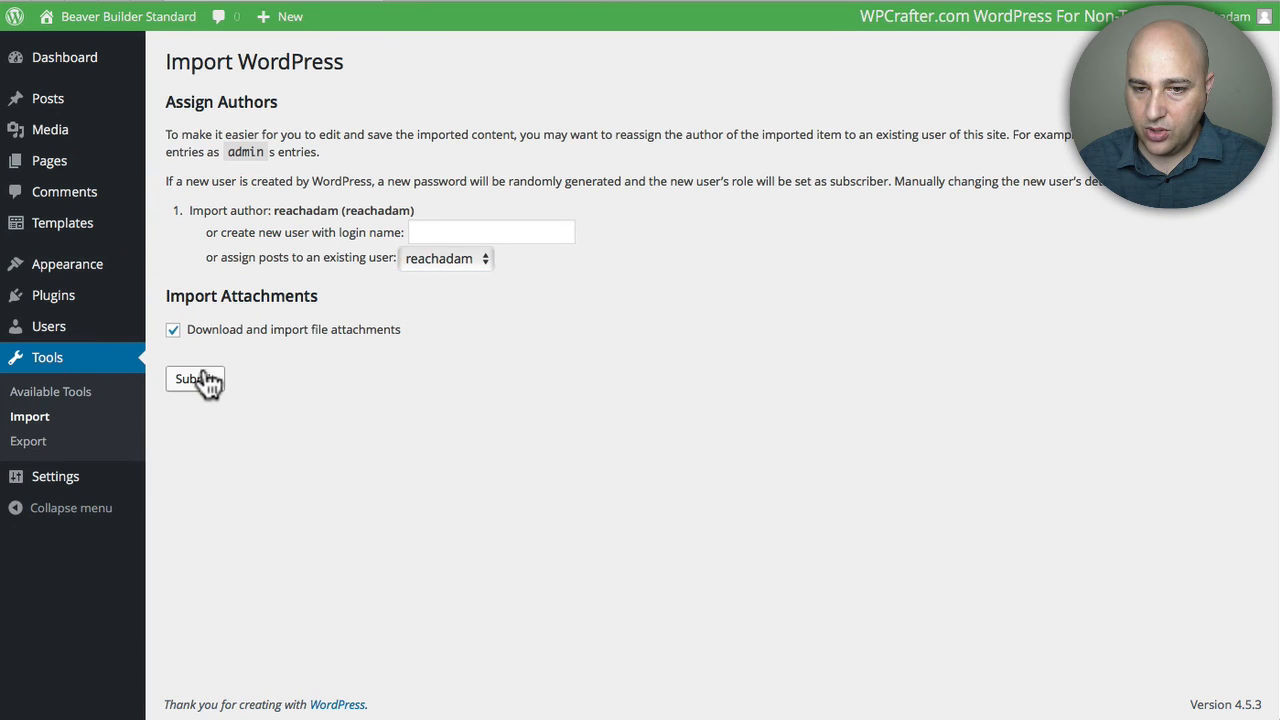
pyautogui.click(198, 382)
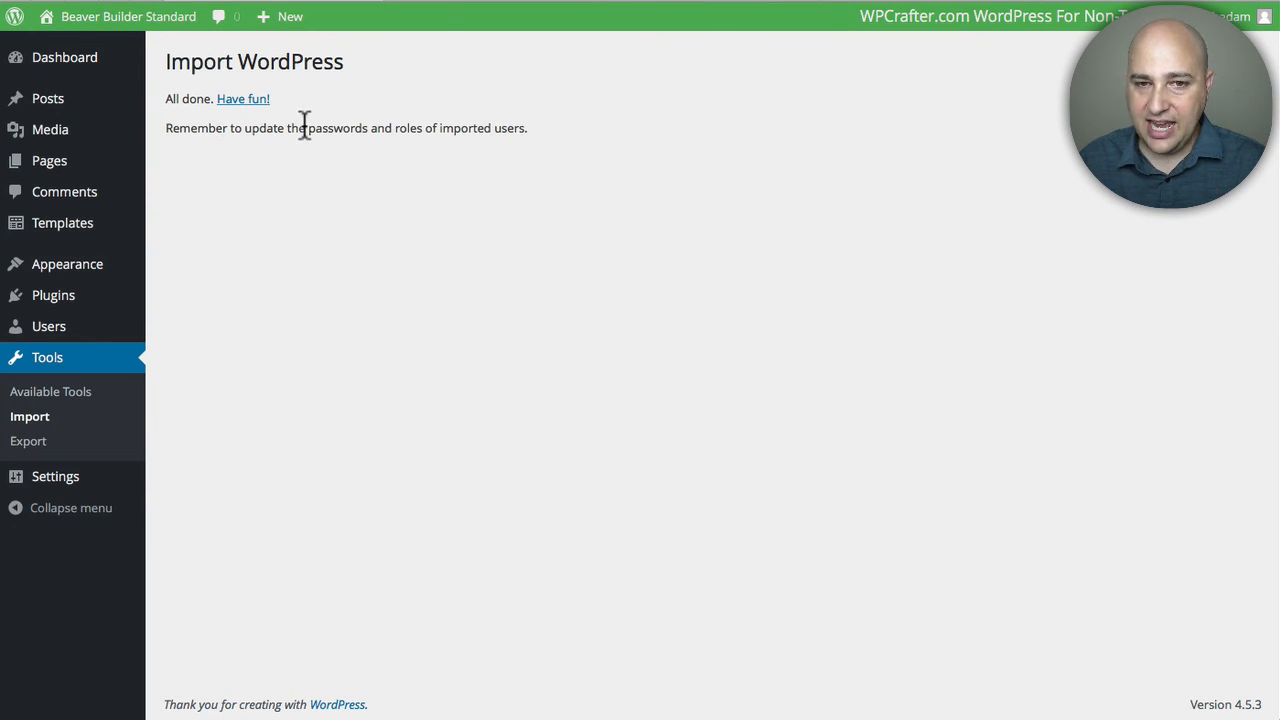
pyautogui.moveTo(79, 236)
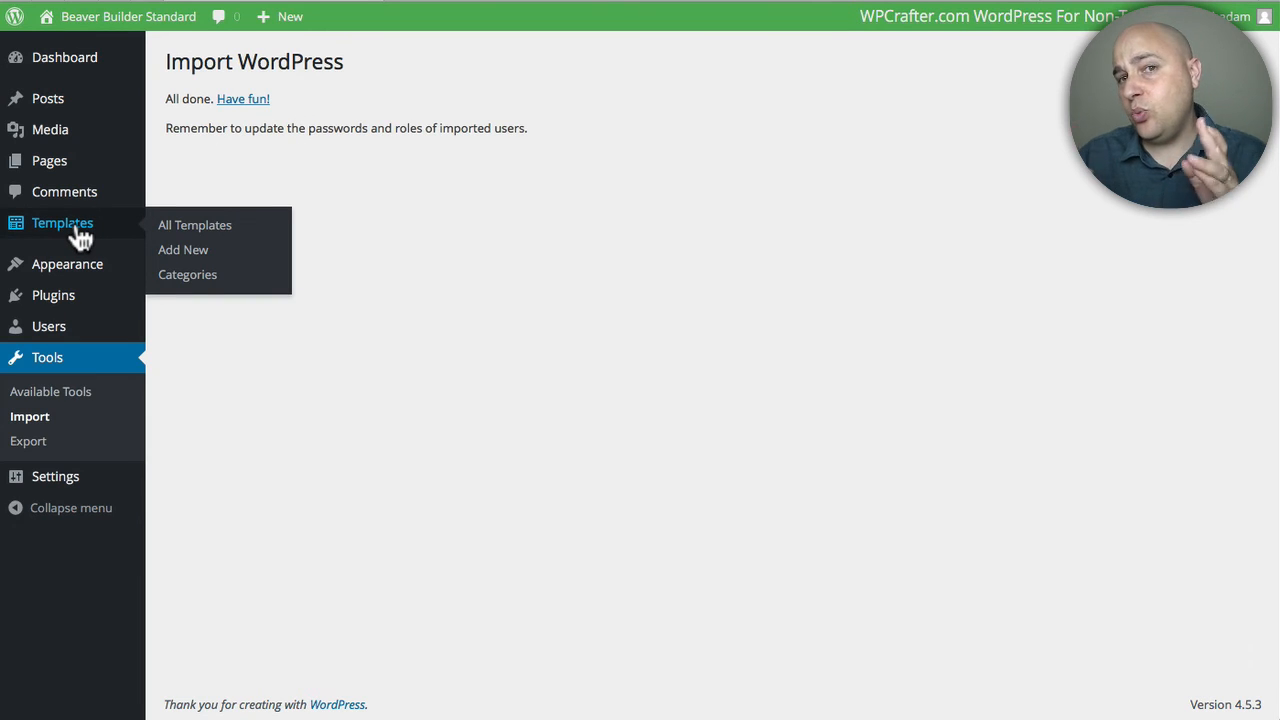
pyautogui.click(79, 234)
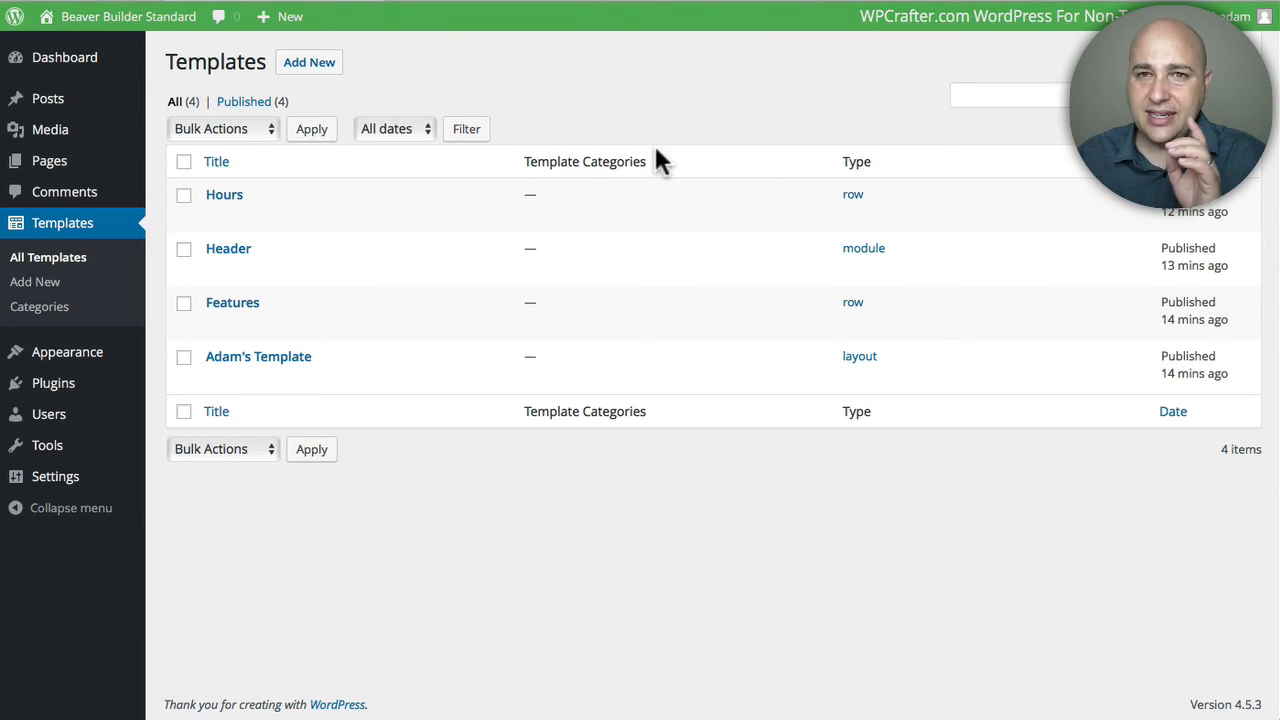
# Step: Switch to the Beaver Builder Shortcodes documentation page and find the fl_builder_insert_layout examples
pyautogui.click(1122, 1)
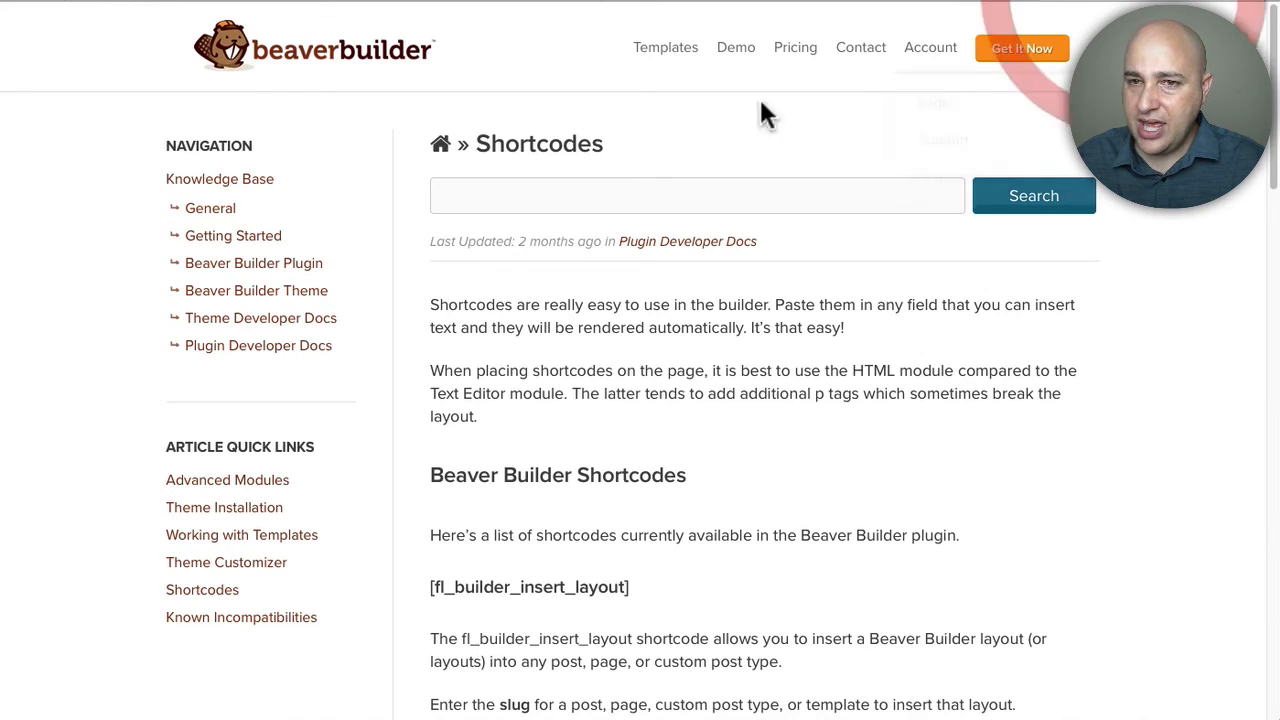
pyautogui.click(654, 120)
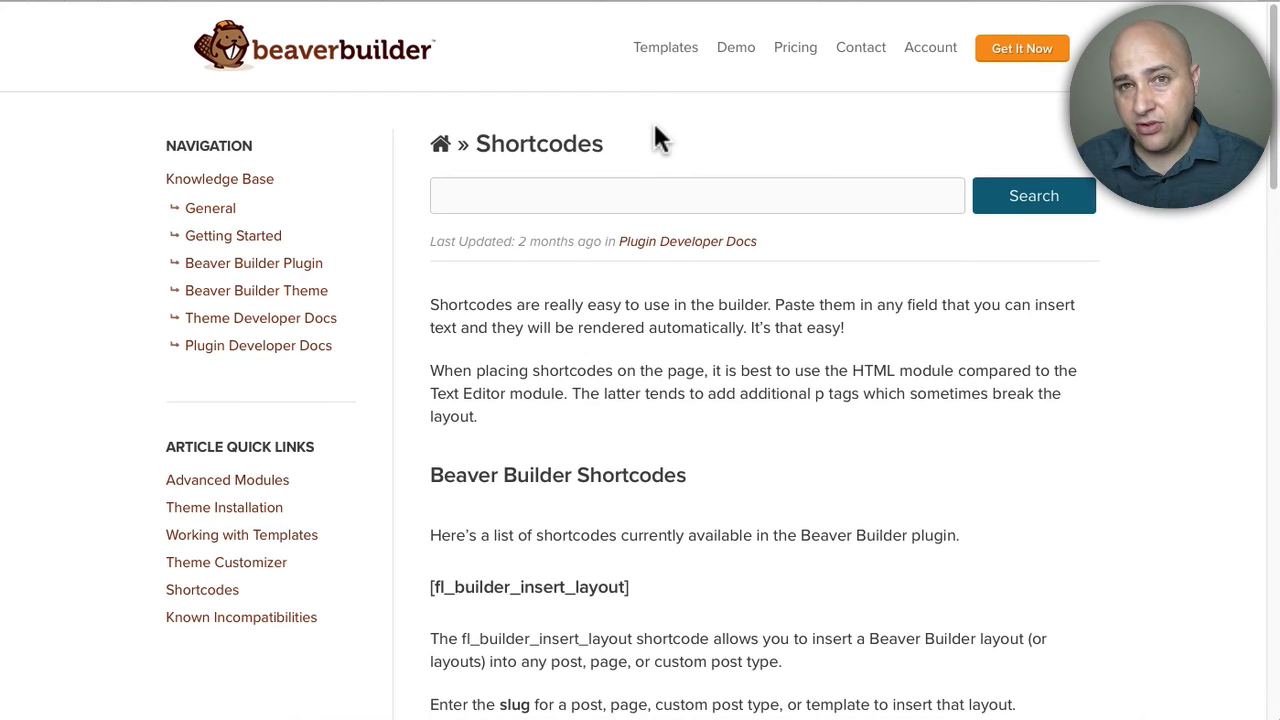
pyautogui.moveTo(628, 152); pyautogui.dragTo(460, 145)
pyautogui.click(558, 316)
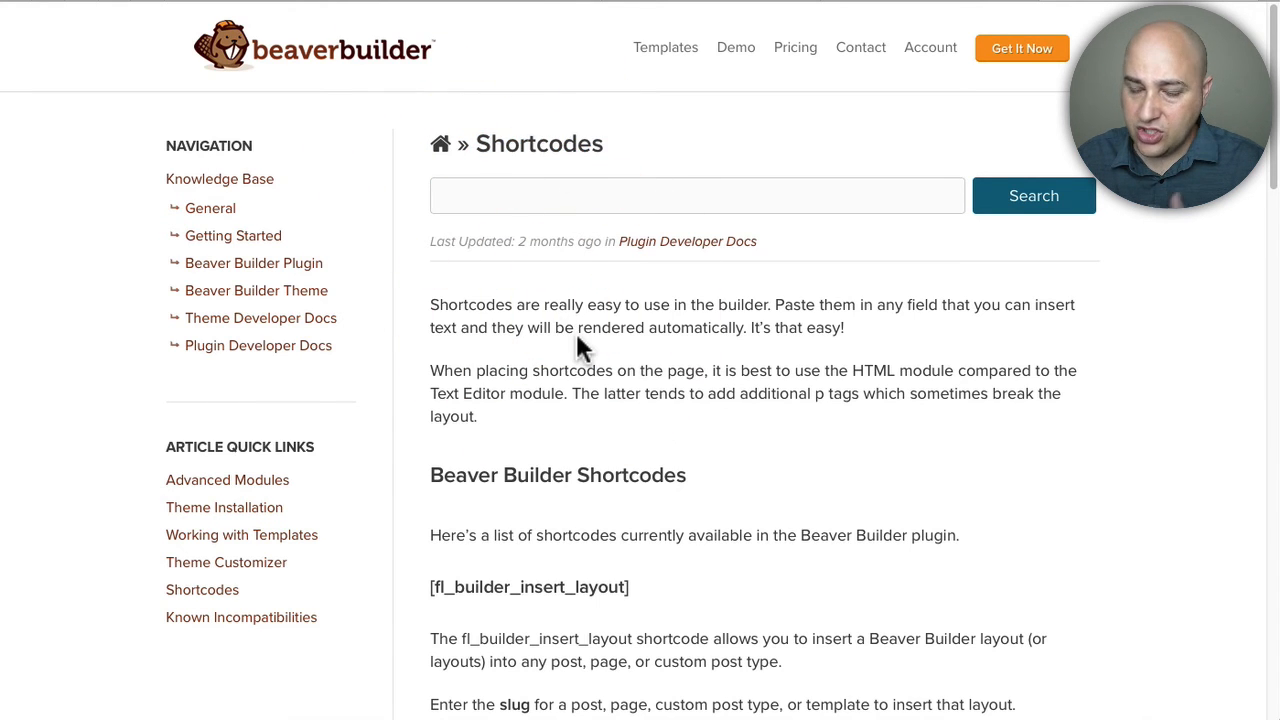
pyautogui.scroll(-5, 573, 328)
pyautogui.scroll(-2, 571, 325)
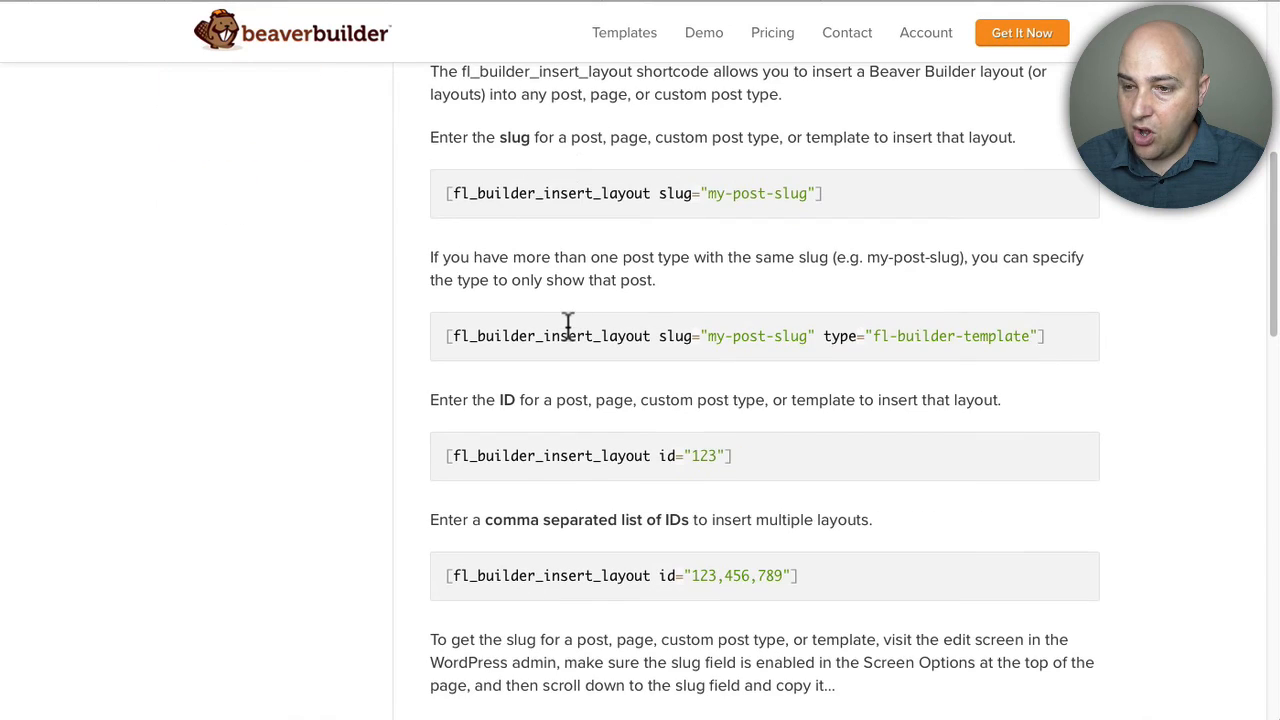
# Step: Examine the slug-only shortcode example and the one combining slug with type="fl-builder-template", highlighting their text
pyautogui.moveTo(446, 338); pyautogui.dragTo(1049, 337)
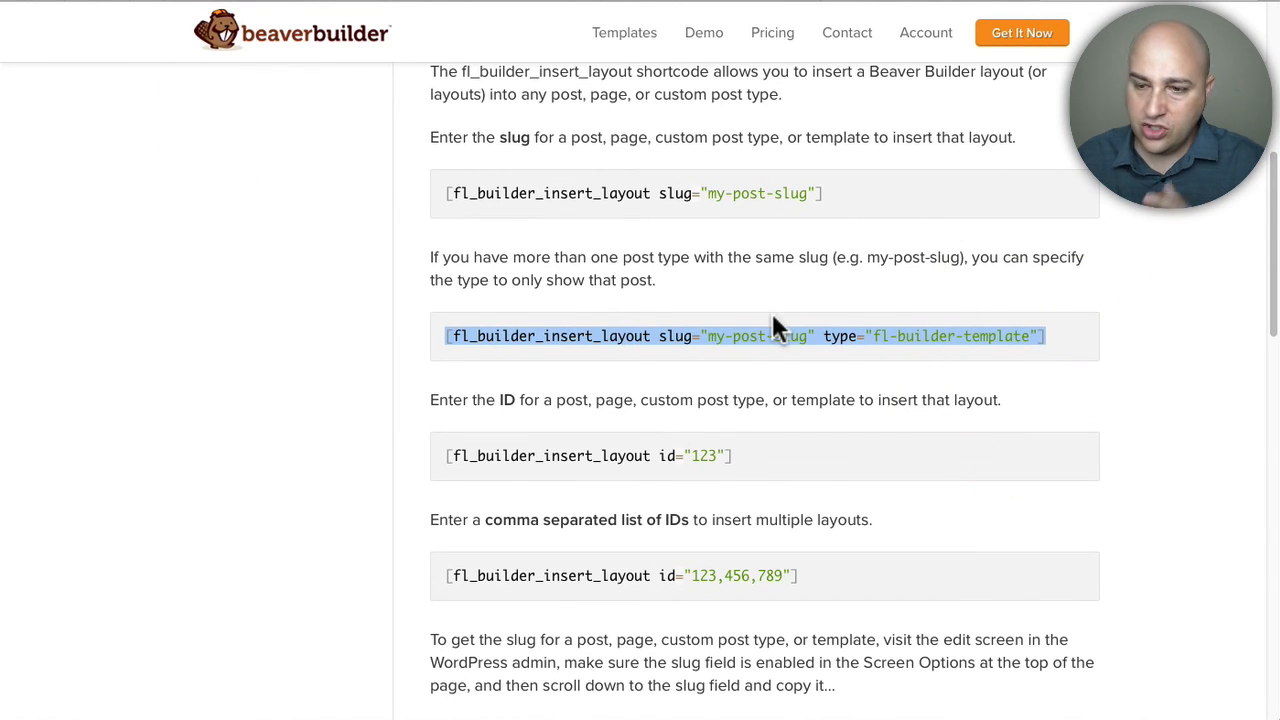
pyautogui.click(845, 200)
pyautogui.moveTo(845, 200); pyautogui.dragTo(433, 181)
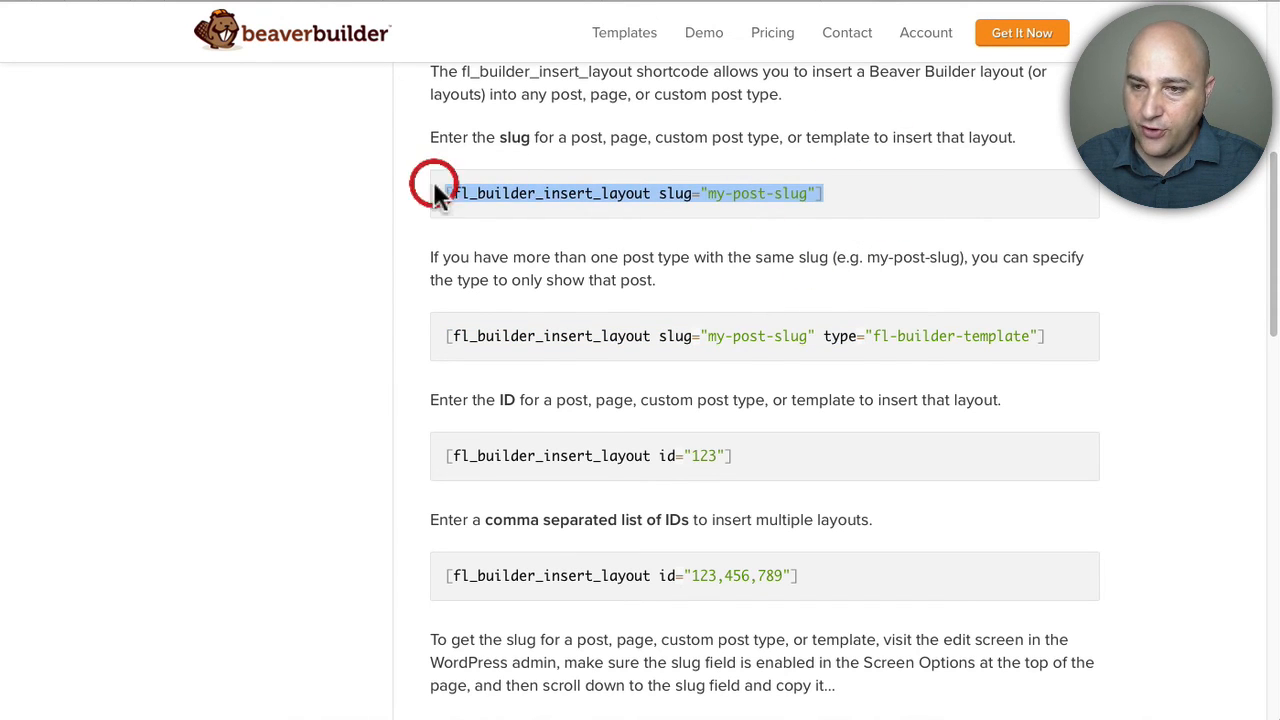
pyautogui.moveTo(443, 337); pyautogui.dragTo(1049, 336)
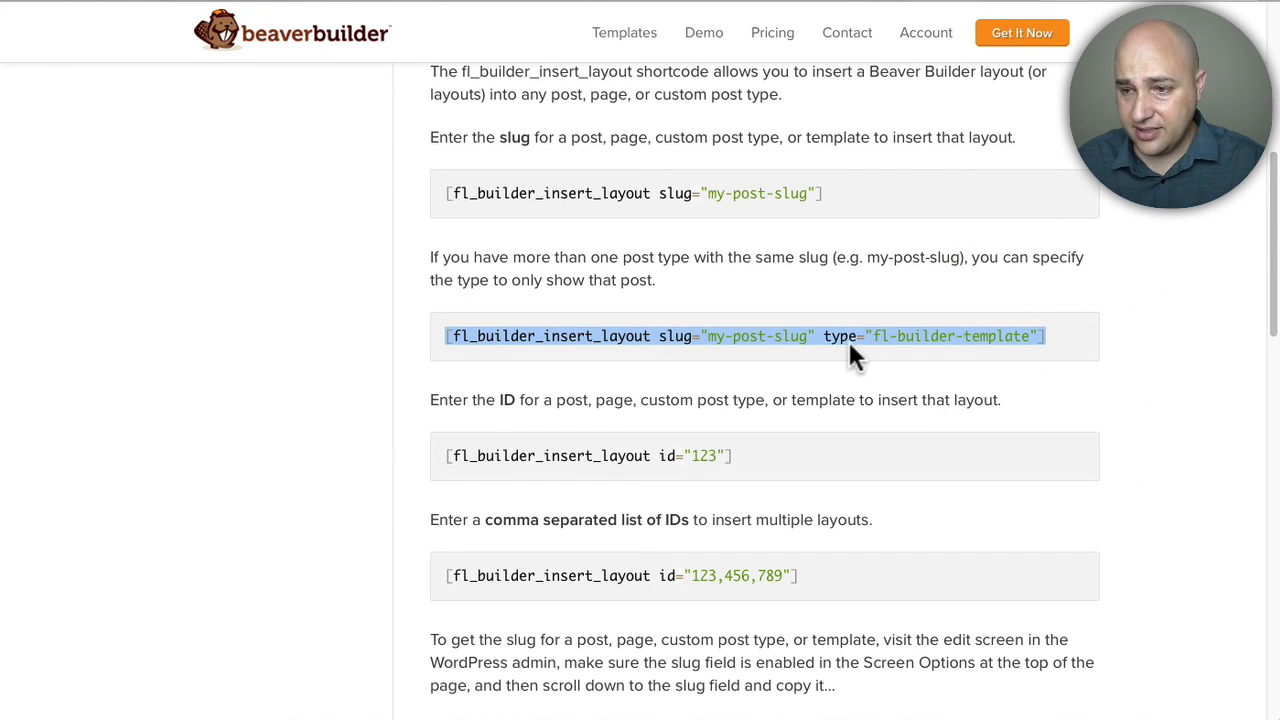
pyautogui.click(822, 336)
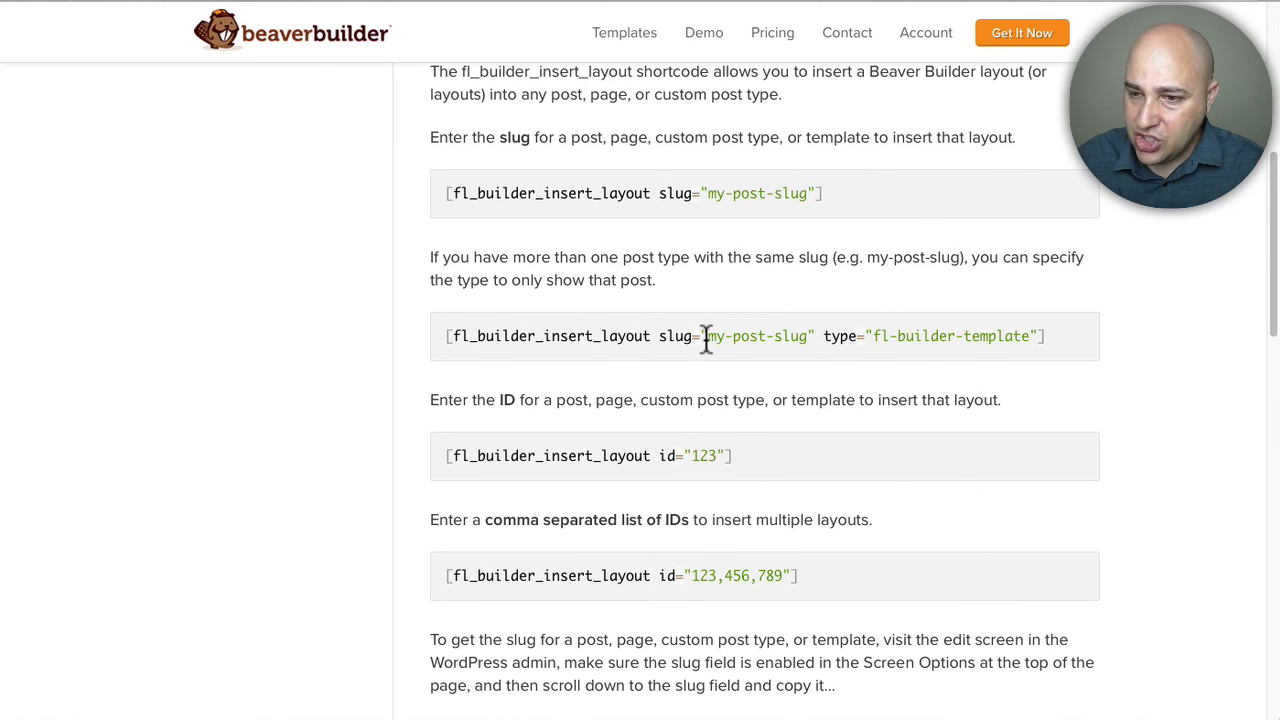
pyautogui.moveTo(706, 336); pyautogui.dragTo(801, 337)
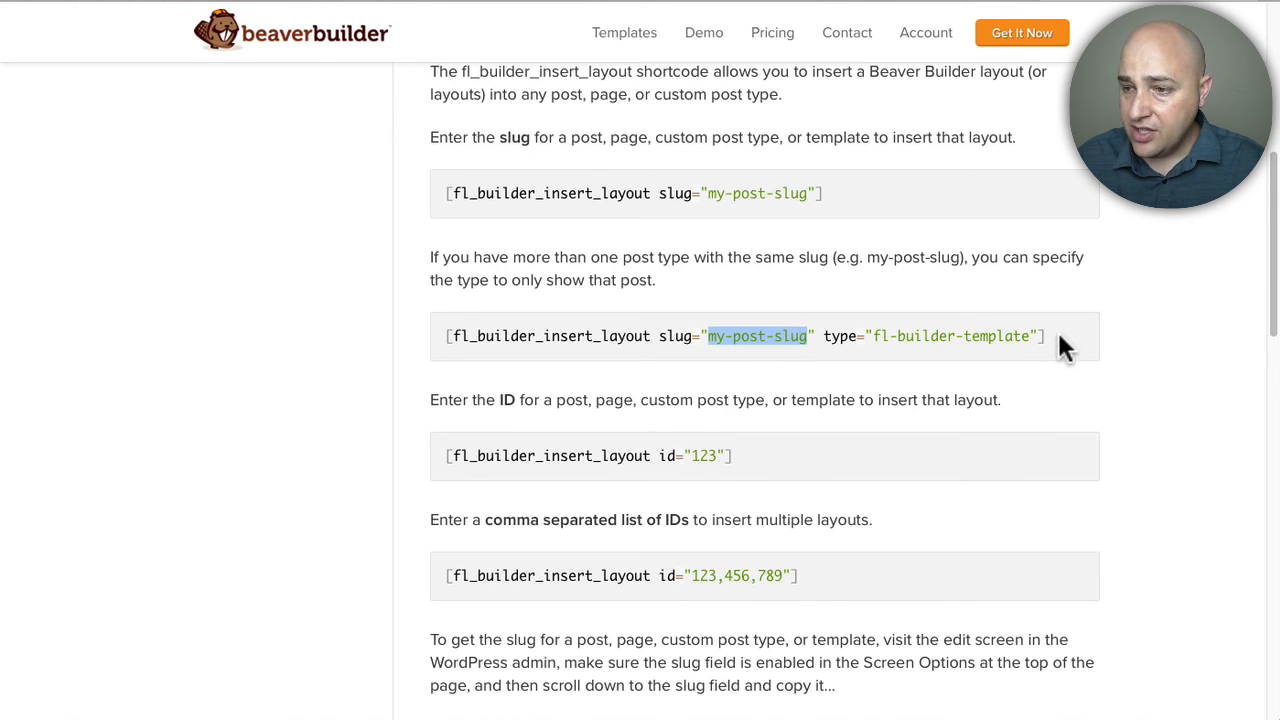
pyautogui.tripleClick(1000, 333)
pyautogui.moveTo(595, 320); pyautogui.dragTo(440, 337)
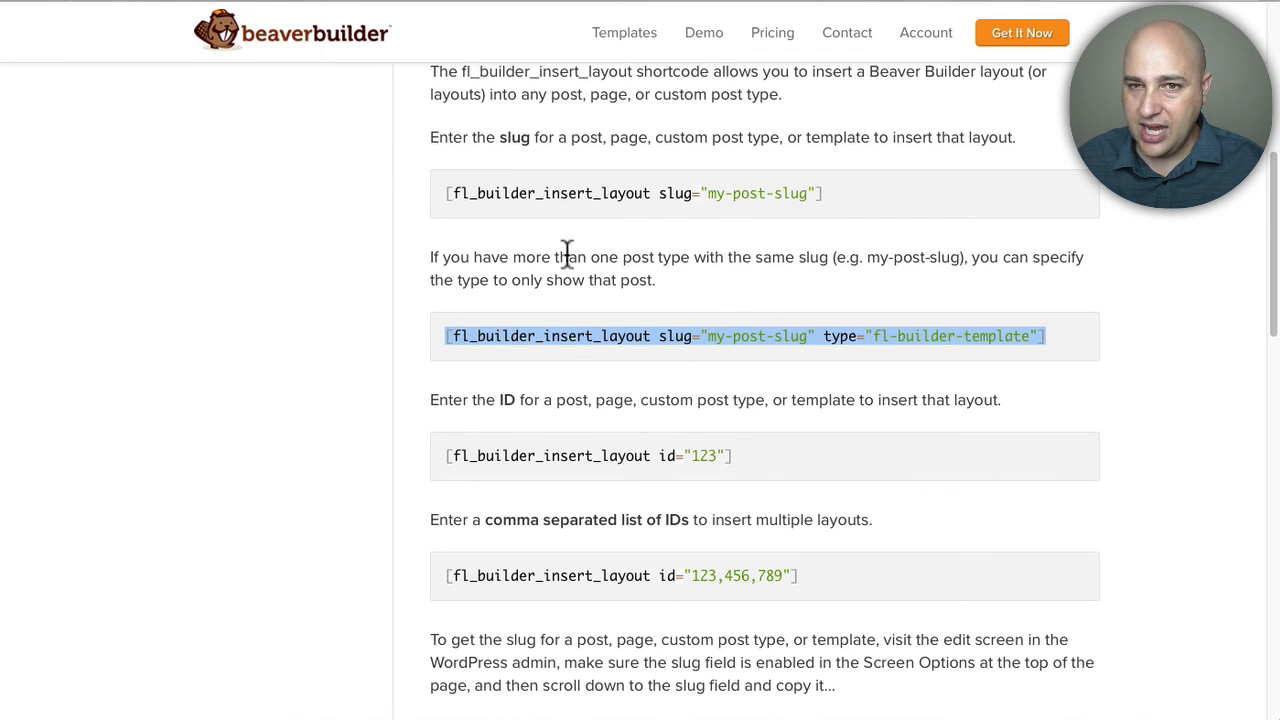
# Step: Return to the templates list, open the Hours template for editing and enable its Slug box in the screen options
pyautogui.click(280, 4)
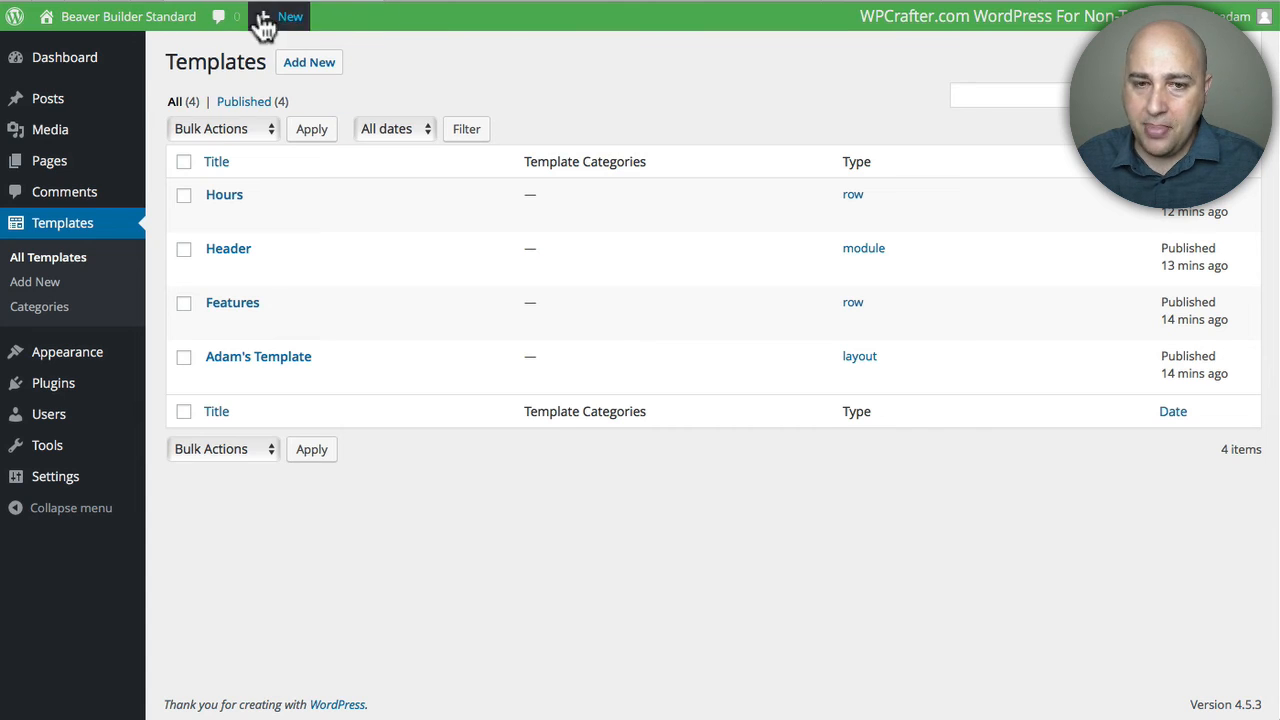
pyautogui.click(228, 200)
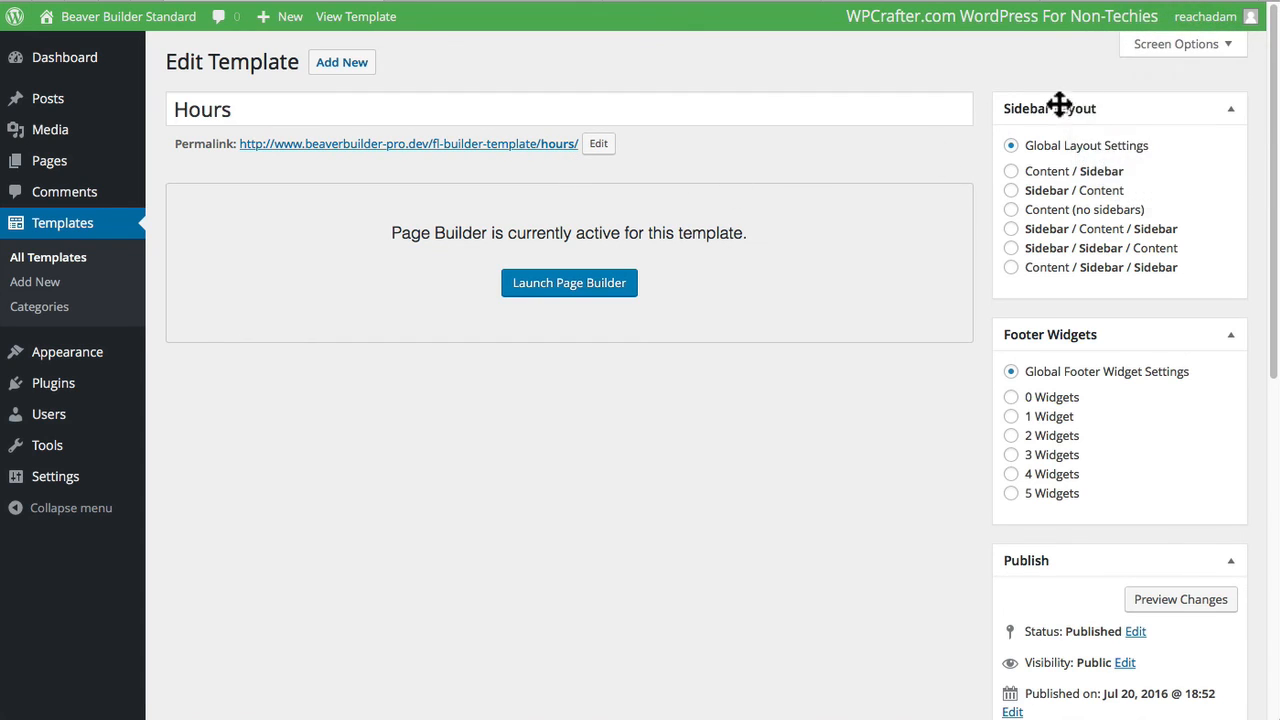
pyautogui.click(1190, 47)
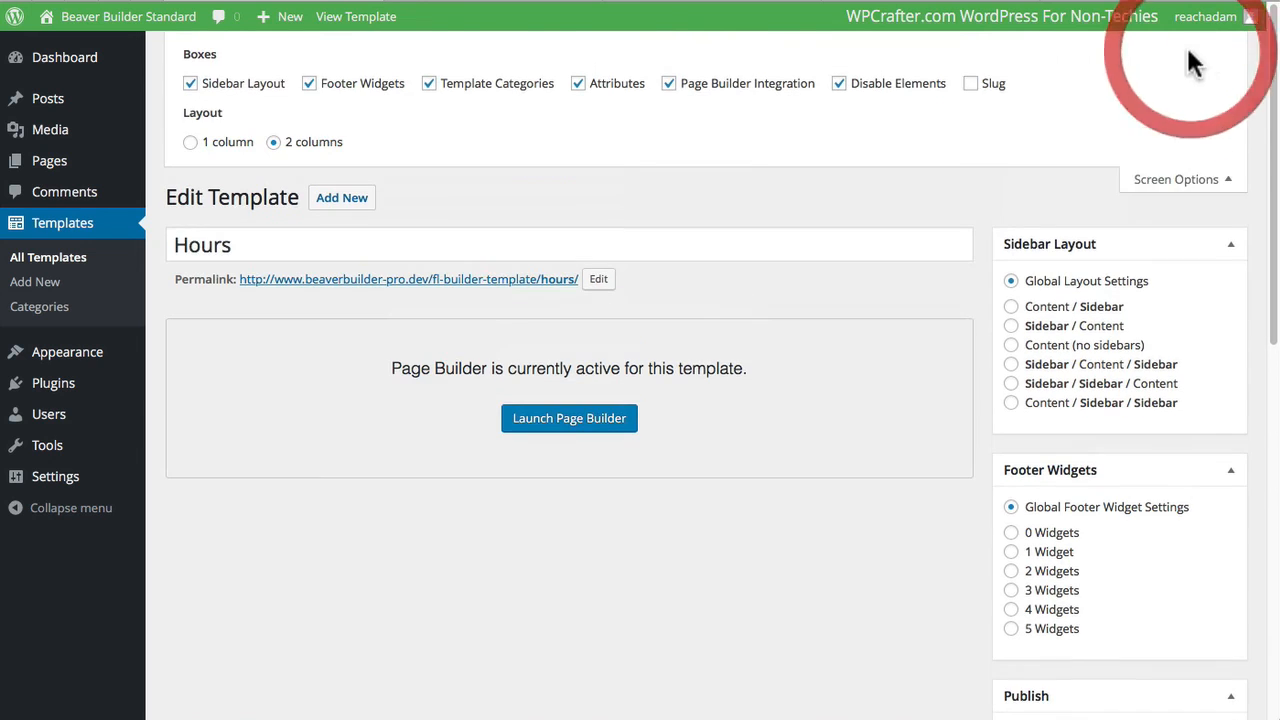
pyautogui.click(970, 86)
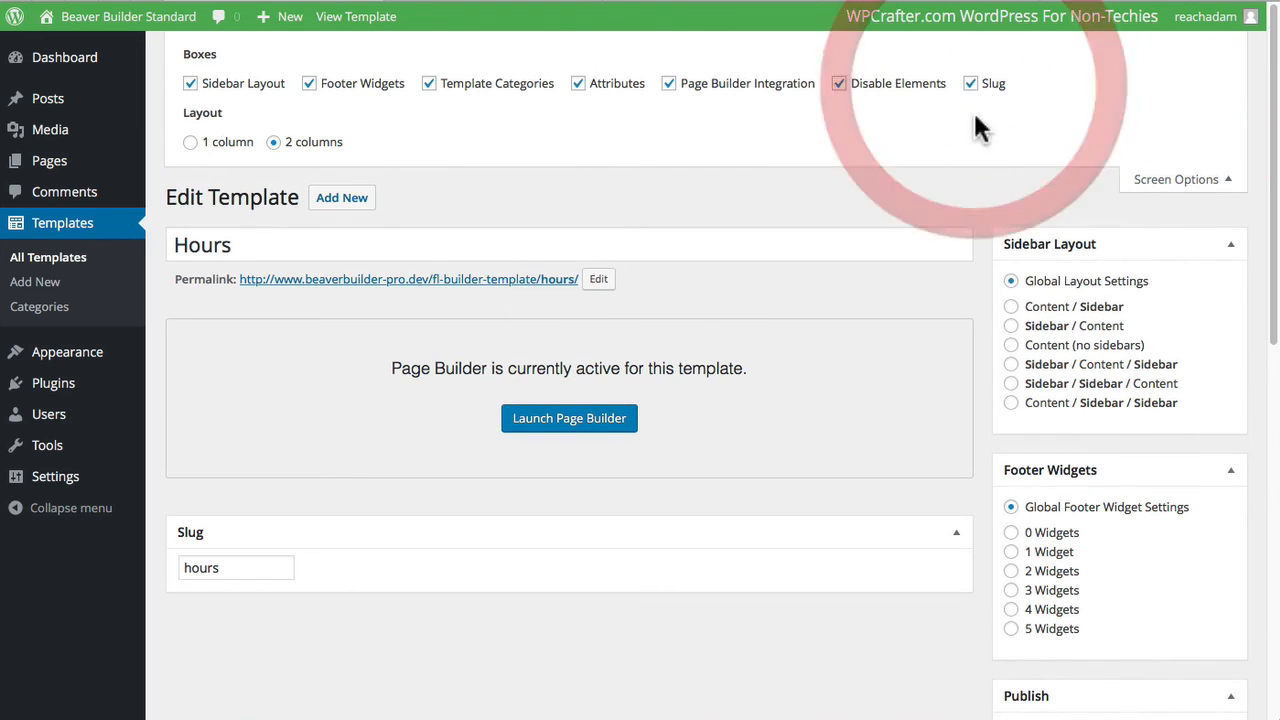
pyautogui.click(1192, 182)
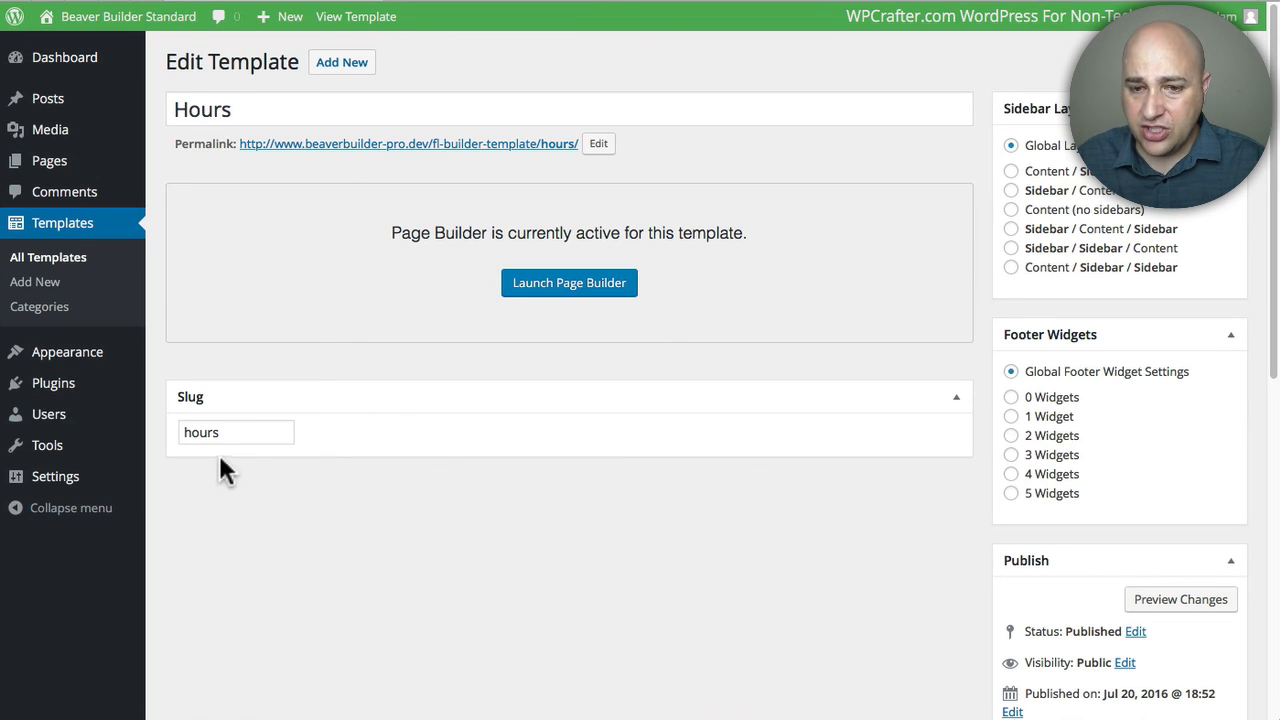
# Step: Create a new post titled "Short codes"
pyautogui.moveTo(58, 104)
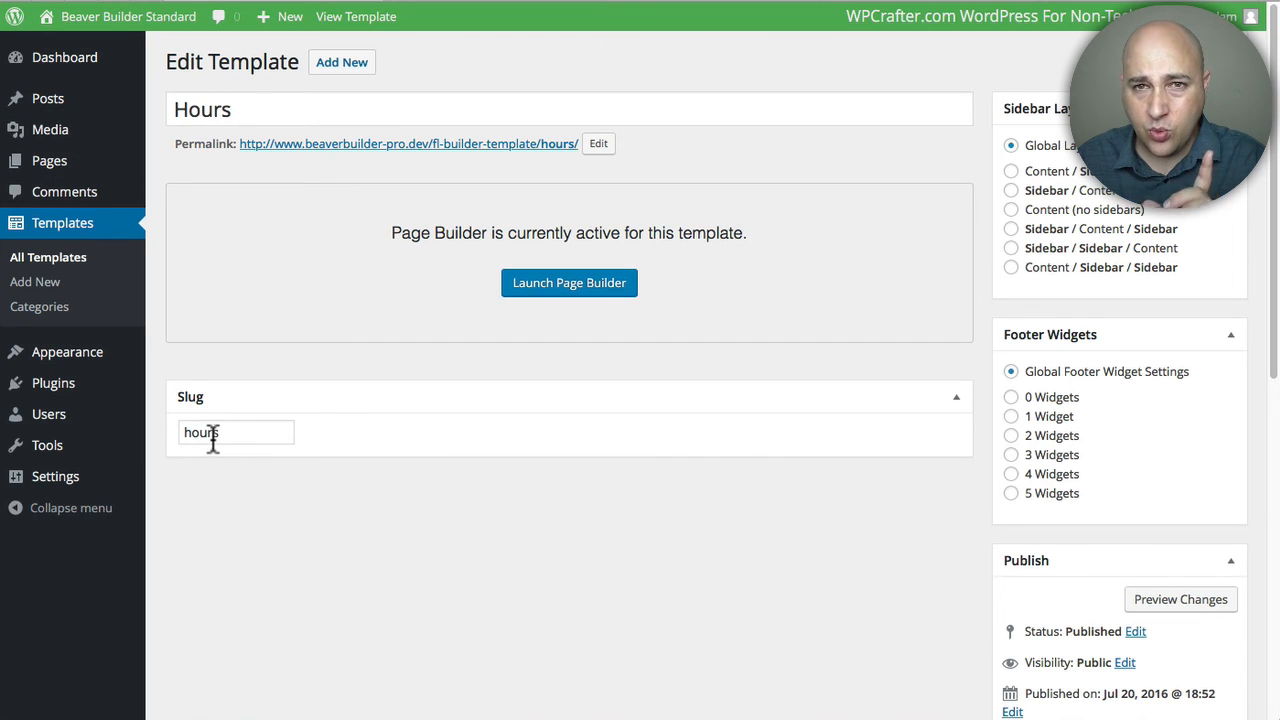
pyautogui.click(58, 118)
pyautogui.click(256, 62)
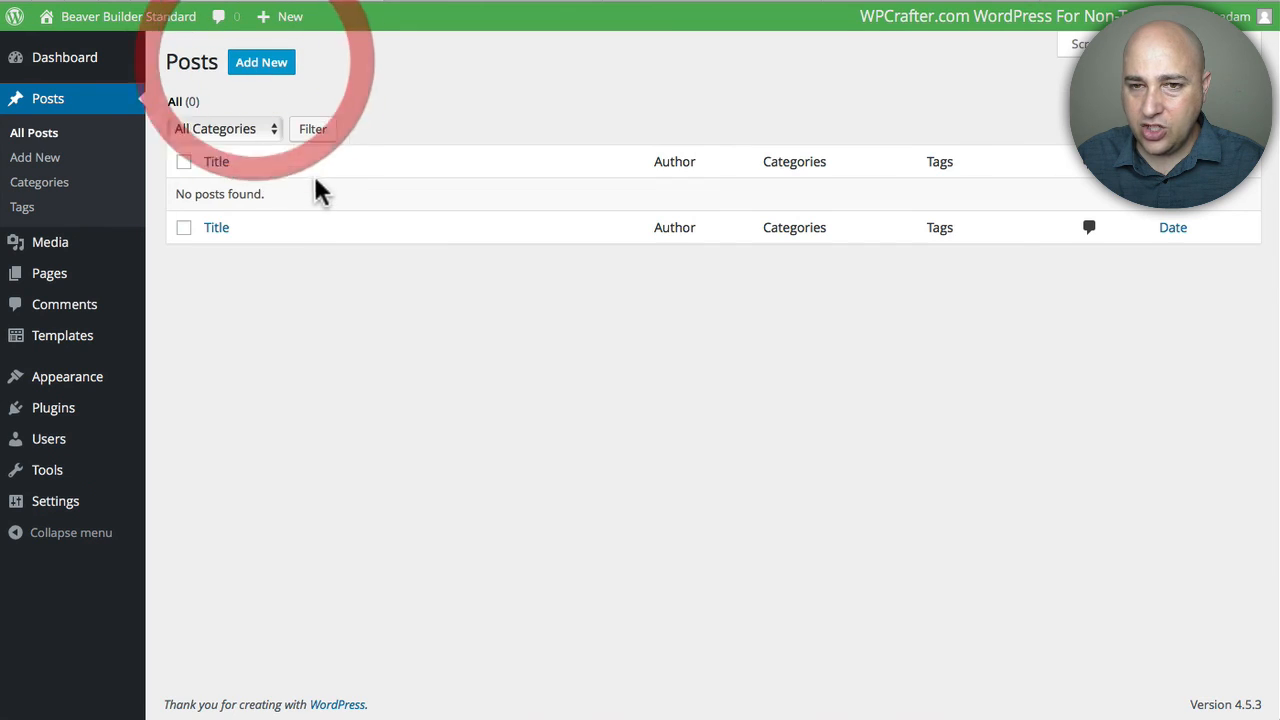
pyautogui.click(330, 103)
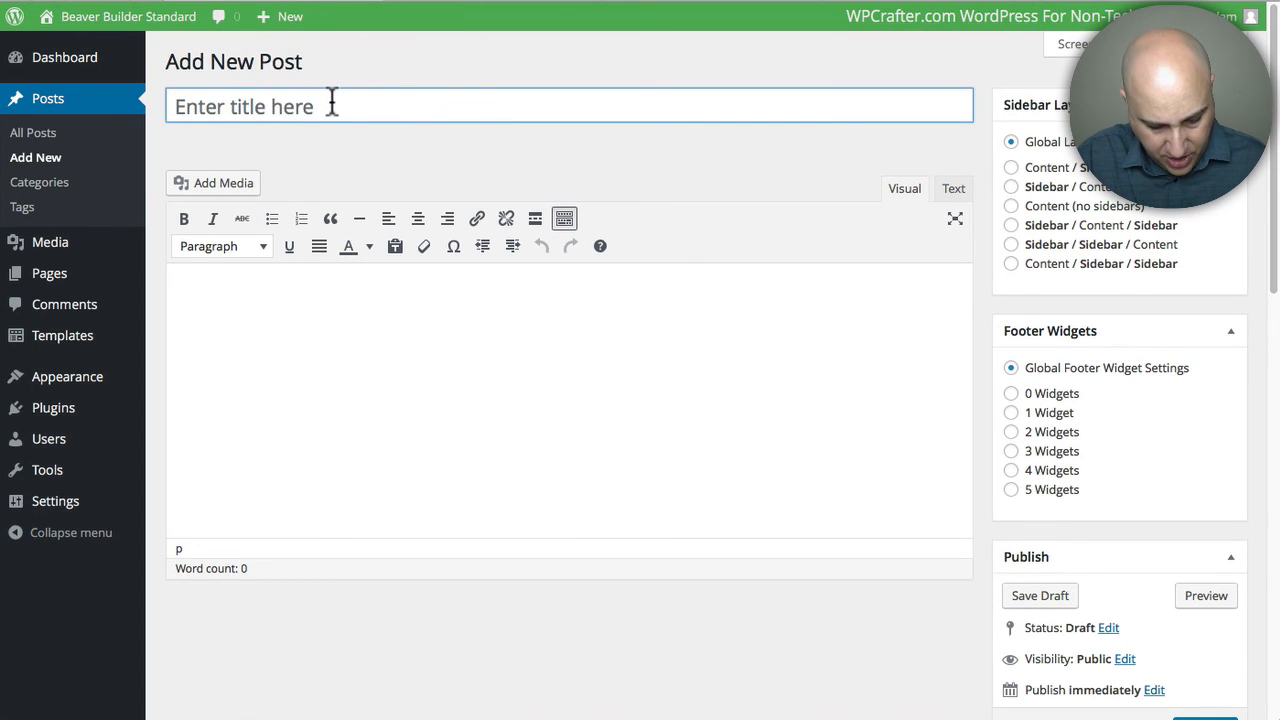
pyautogui.write('Short codes')
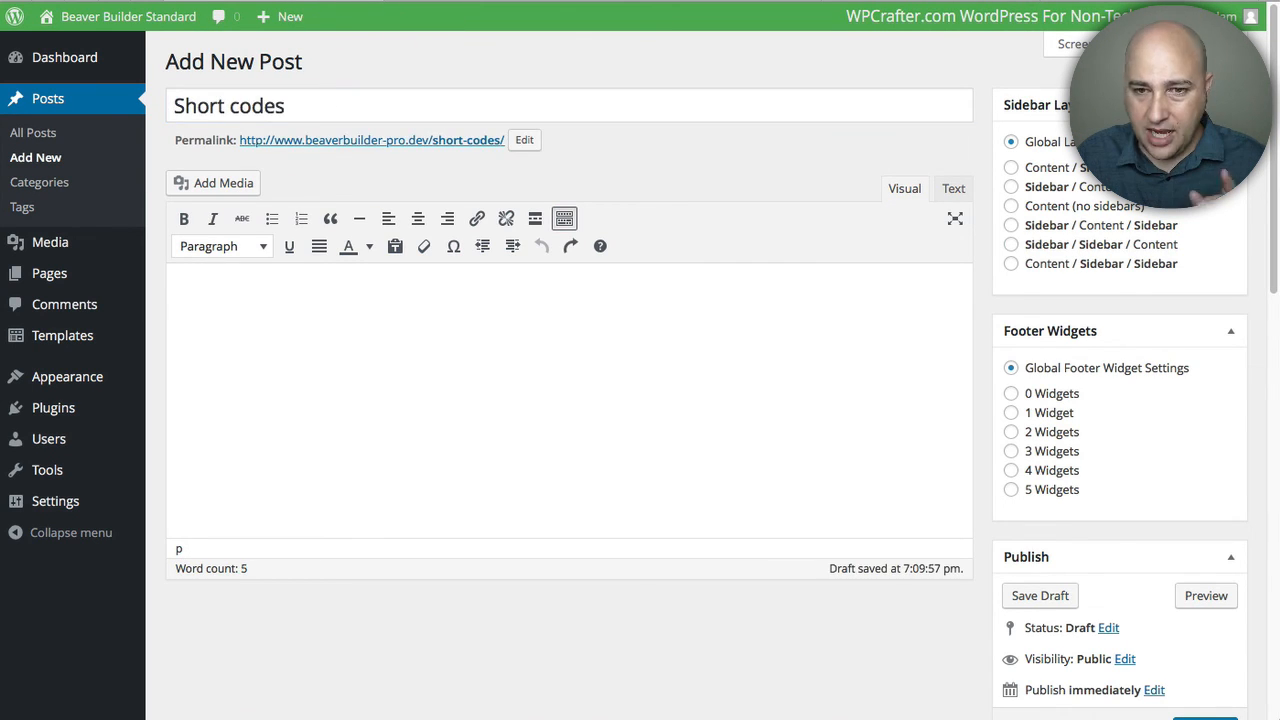
# Step: Add the shortcode [fl_builder_insert_layout slug="hours" type="fl-builder-template"] to the post body in text mode
pyautogui.click(950, 189)
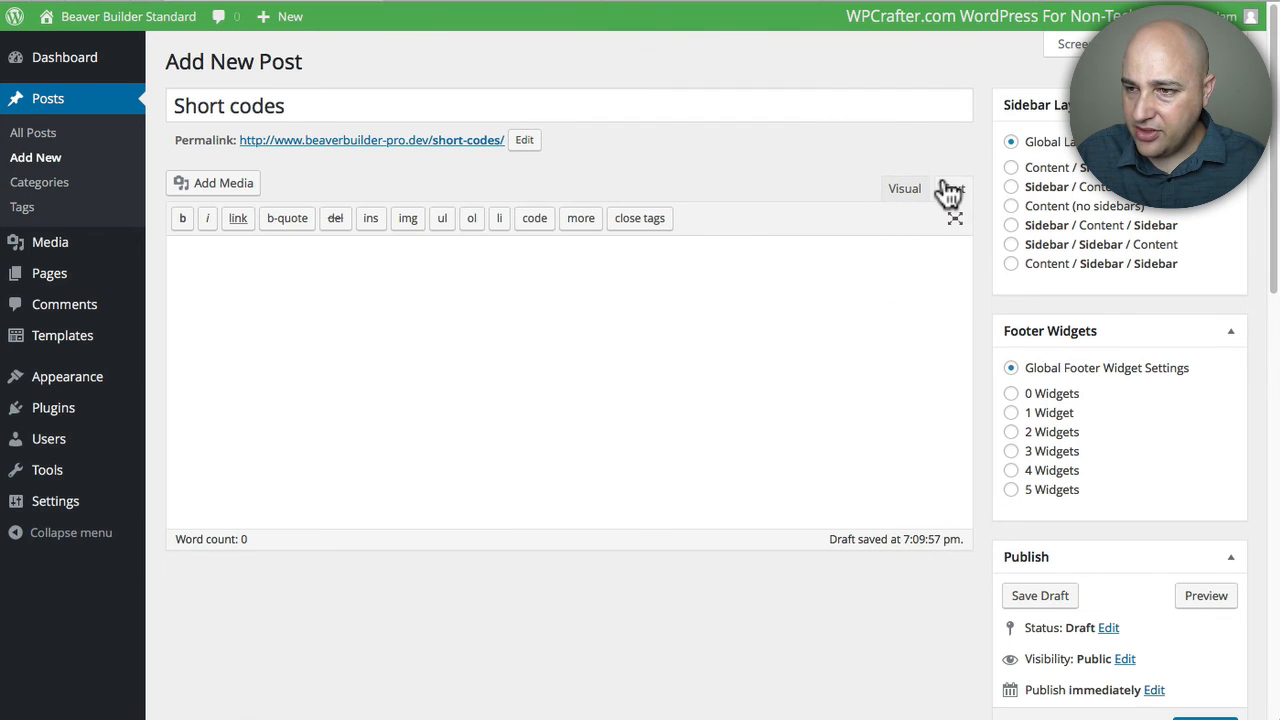
pyautogui.click(301, 281)
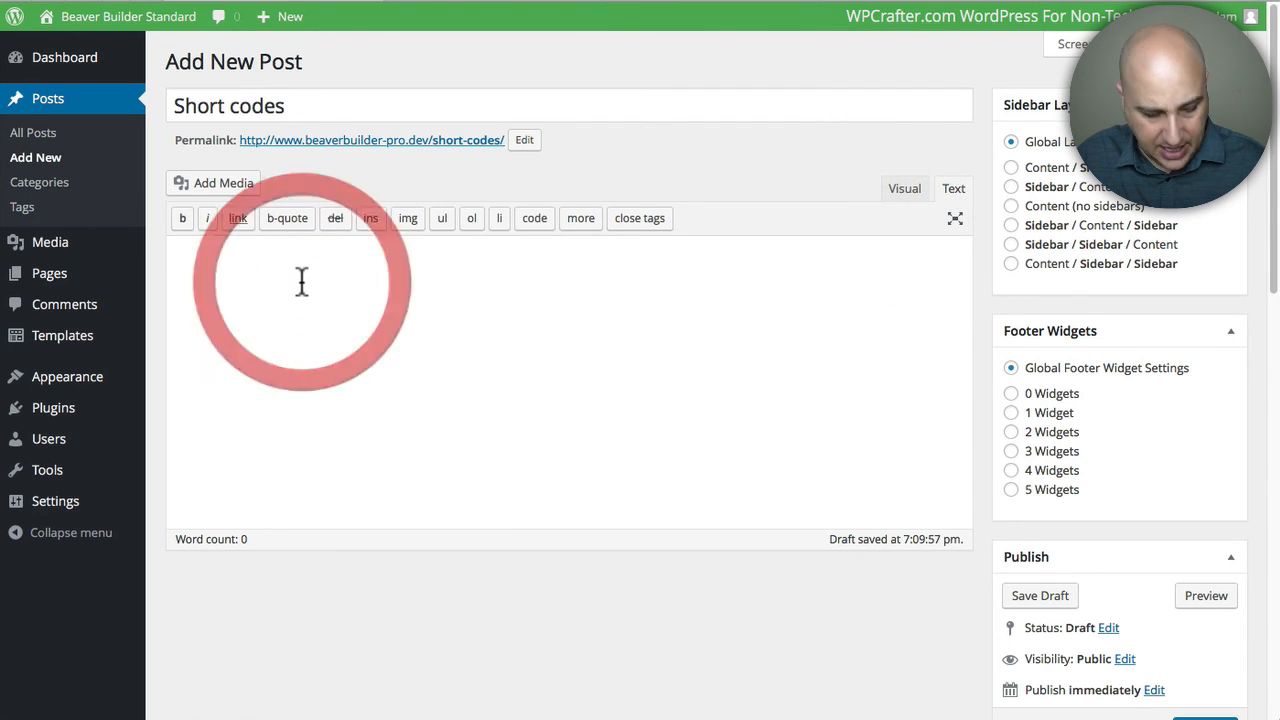
pyautogui.write('[fl_builder_insert_layout slug="my-post-slug" type="fl-builder-template"]')
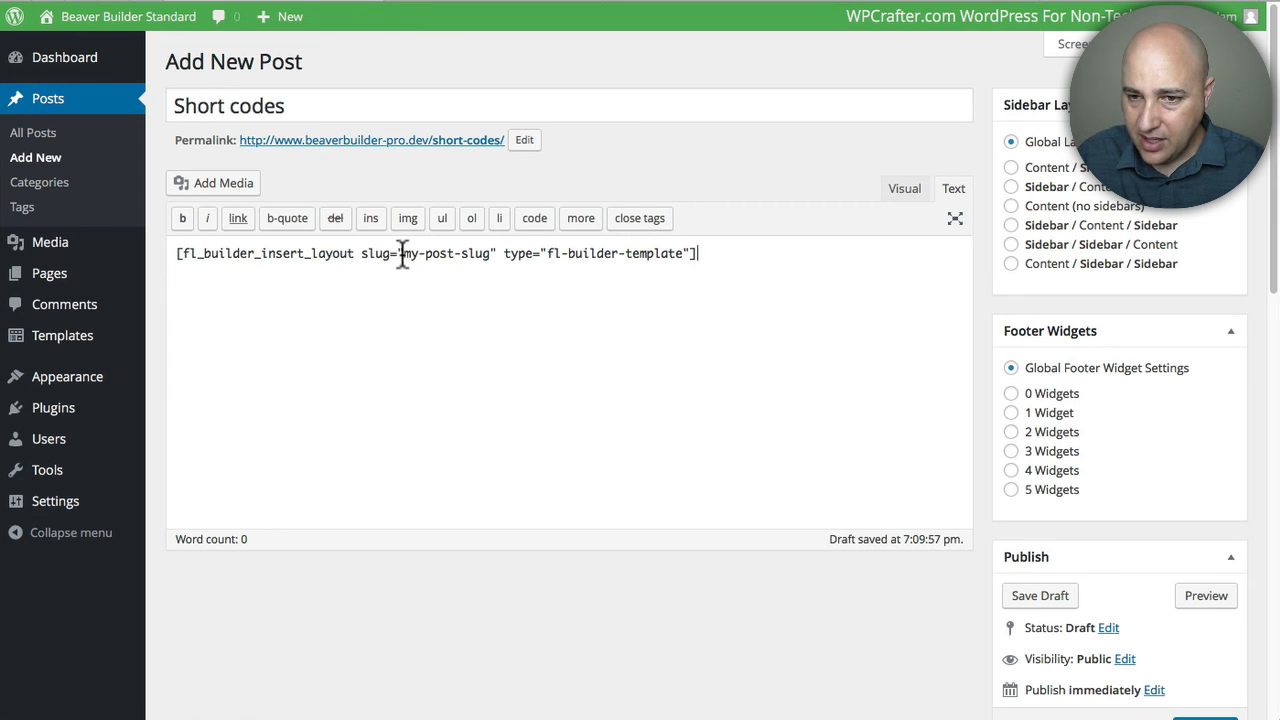
pyautogui.moveTo(404, 253); pyautogui.dragTo(487, 253)
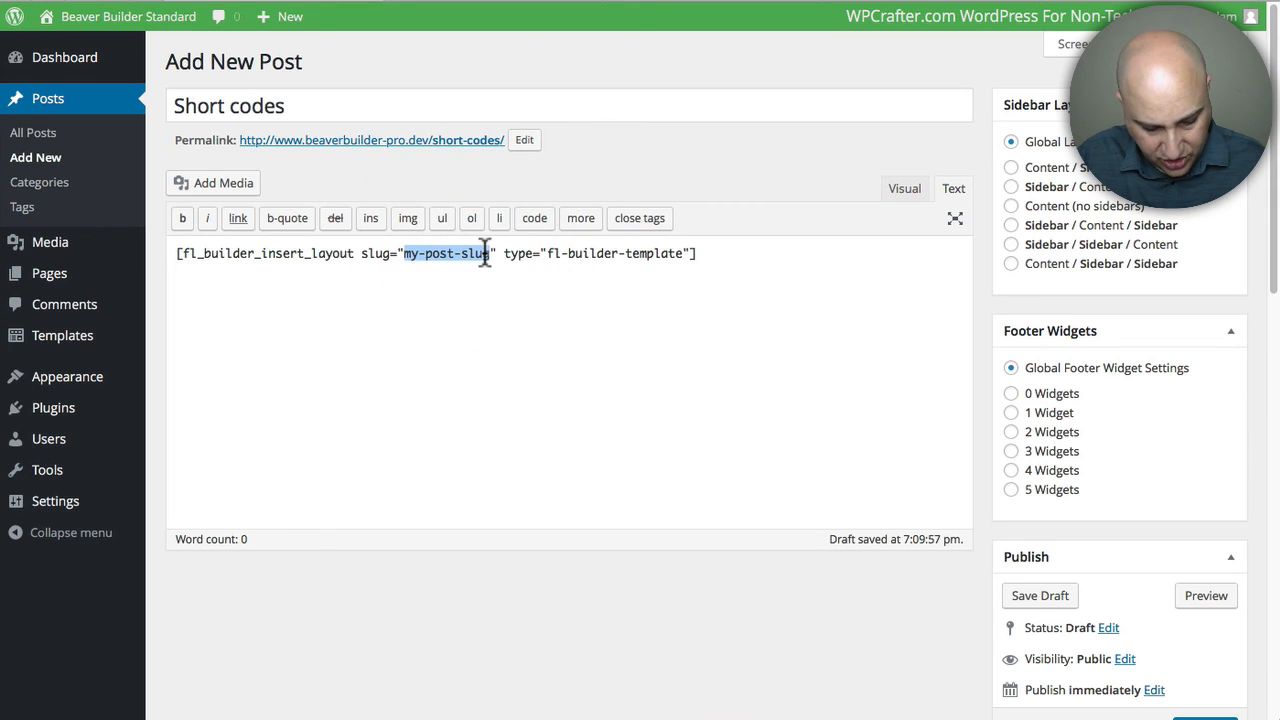
pyautogui.write('hours')
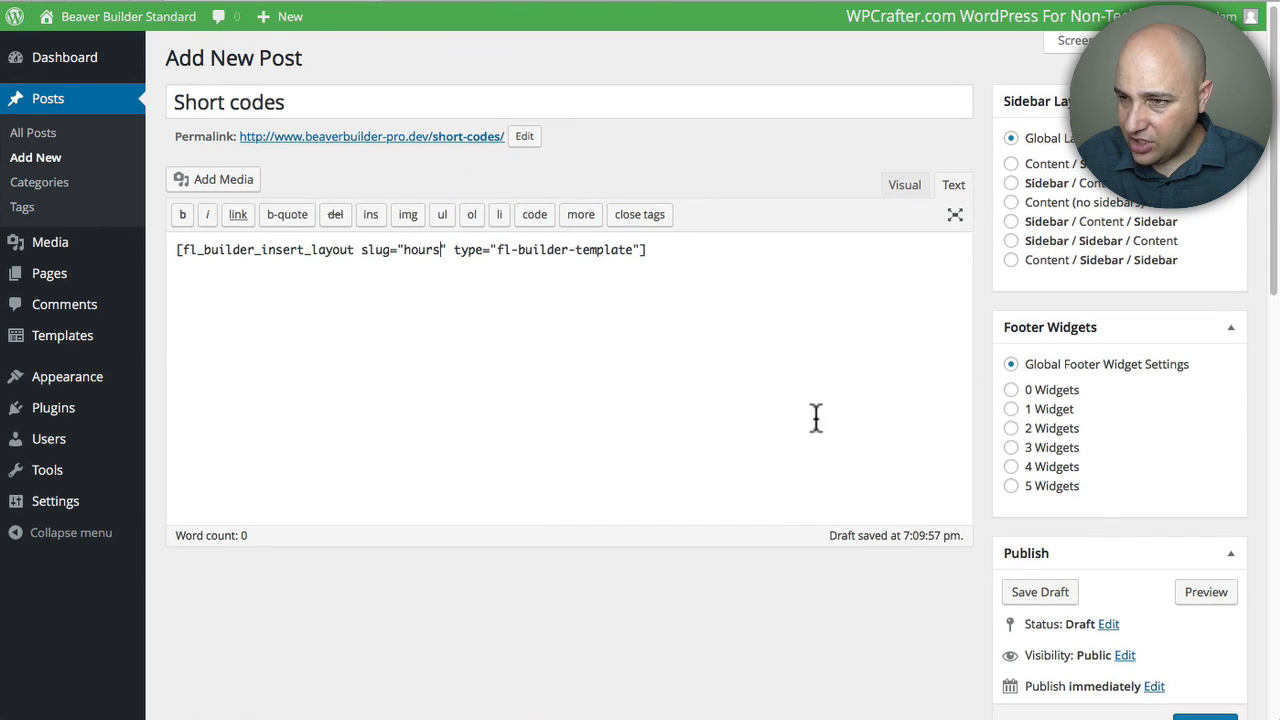
# Step: Publish the Short codes post, open it in a new tab and review the inserted Hours row on the live page
pyautogui.scroll(-1, 830, 425)
pyautogui.scroll(-2, 836, 428)
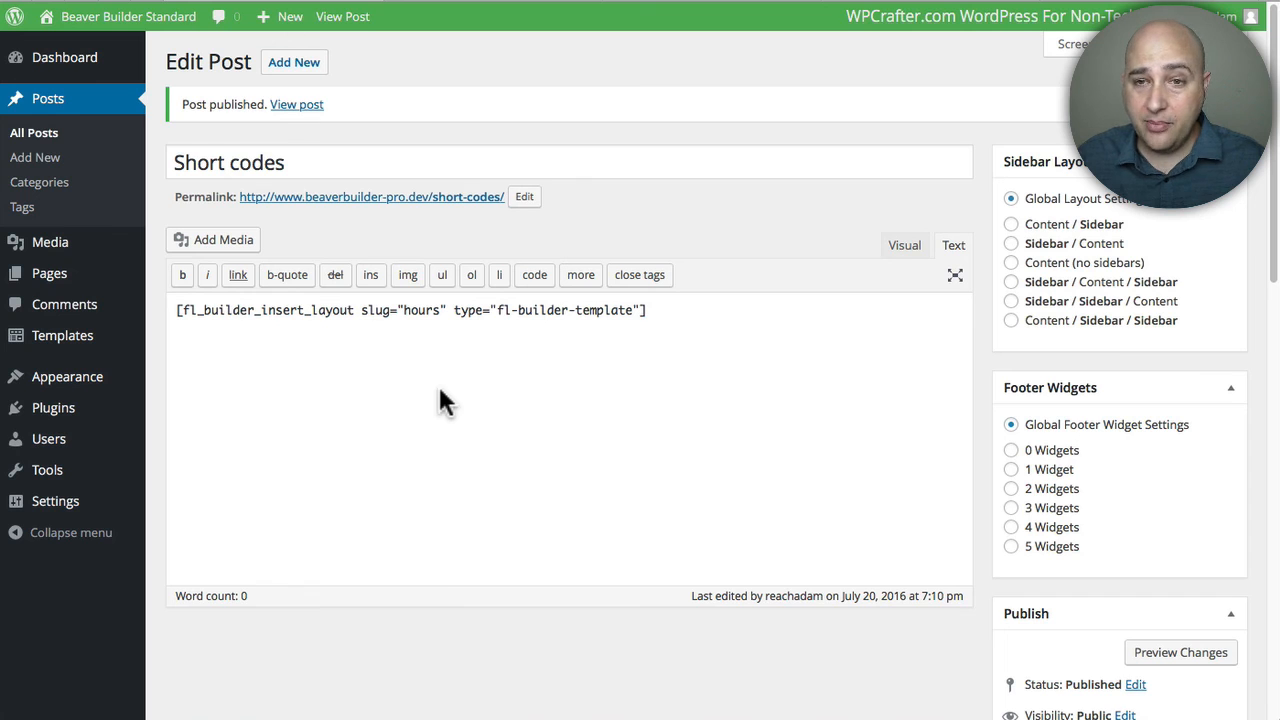
pyautogui.rightClick(288, 105)
pyautogui.click(306, 117)
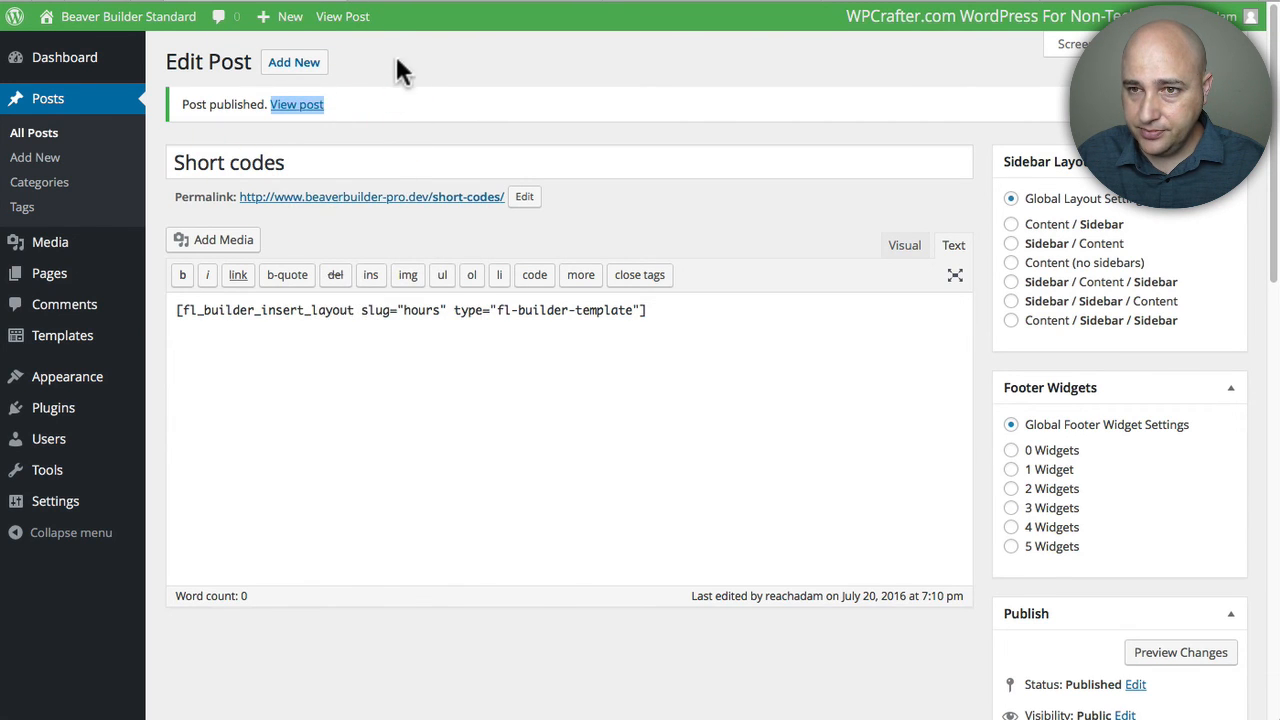
pyautogui.click(792, 4)
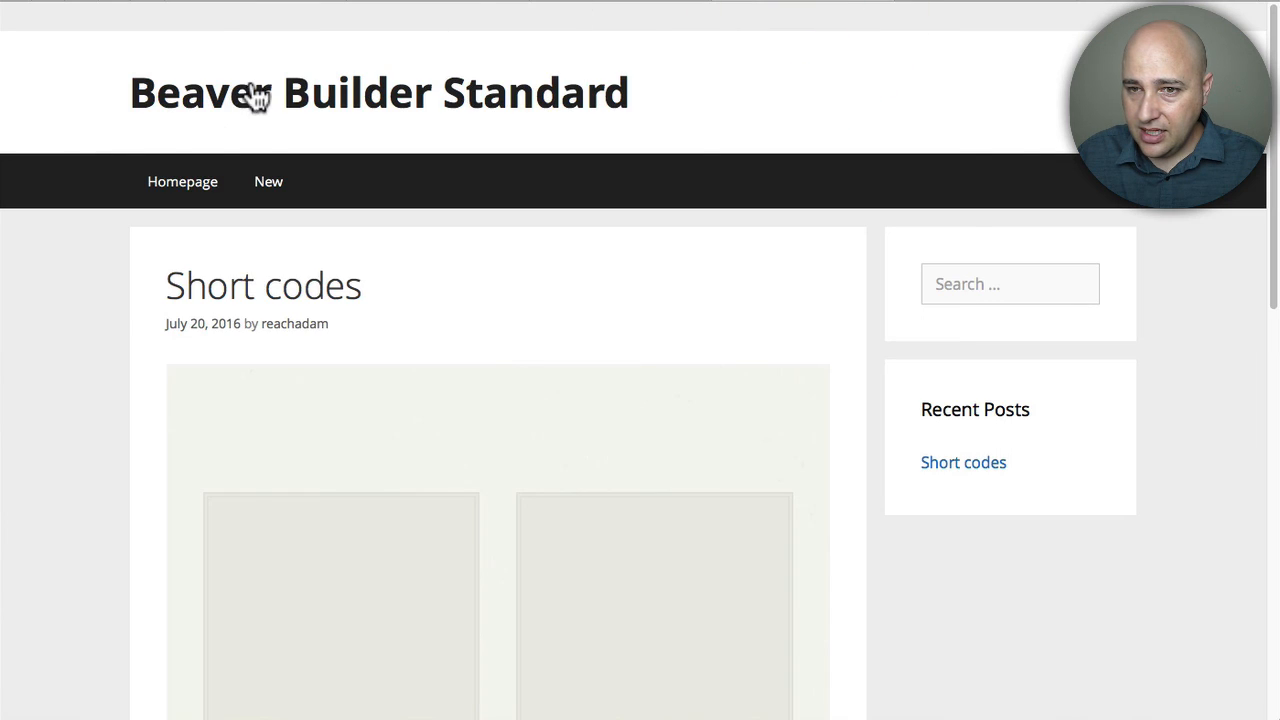
pyautogui.scroll(-5, 111, 335)
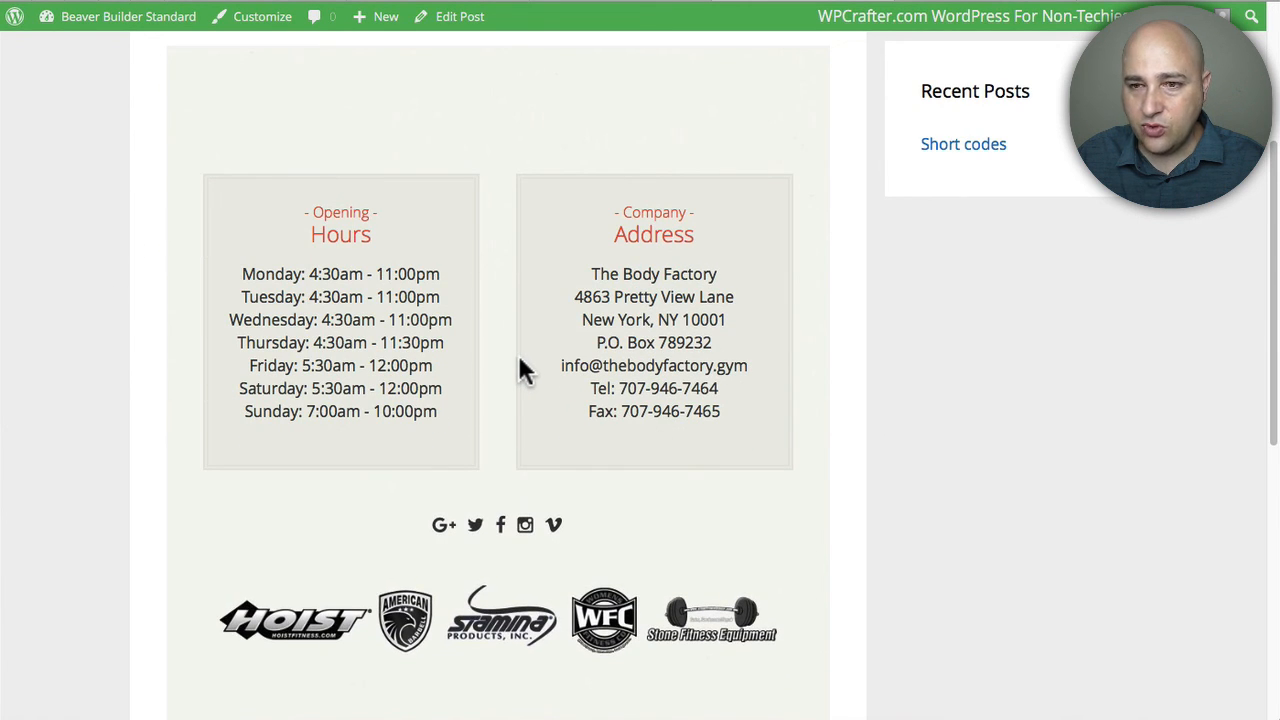
pyautogui.scroll(2, 502, 356)
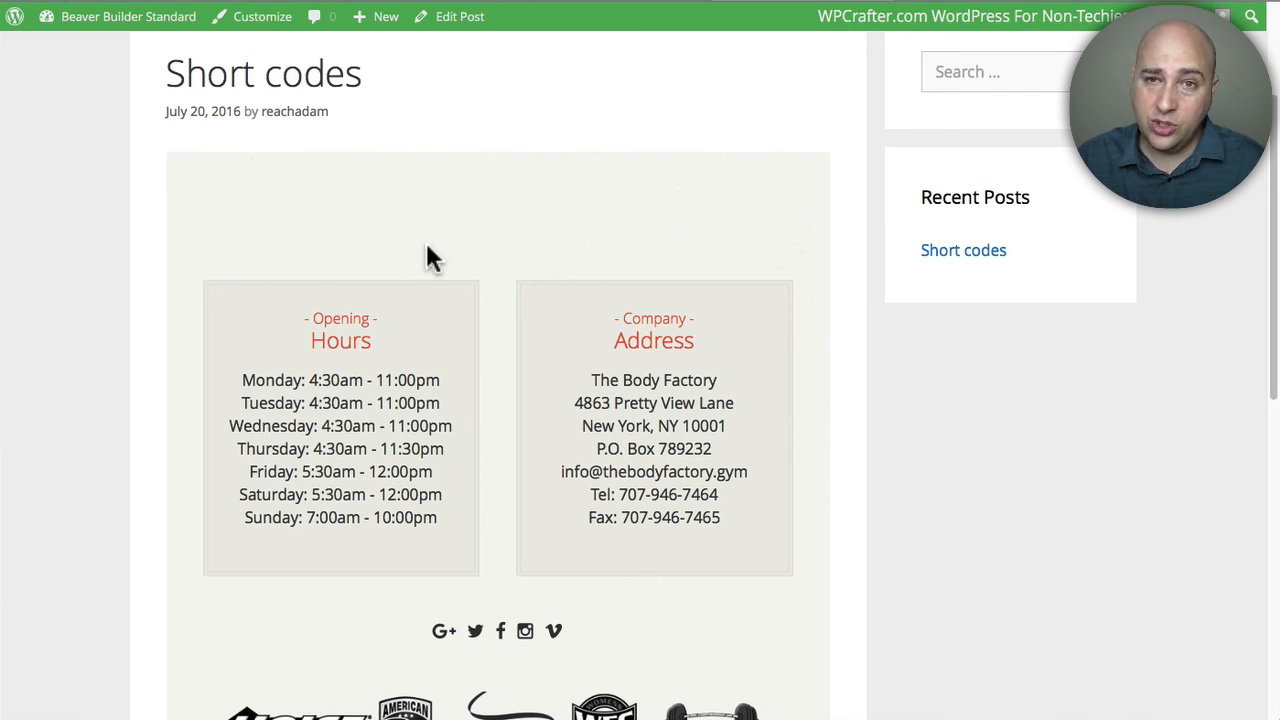
pyautogui.scroll(4, 447, 507)
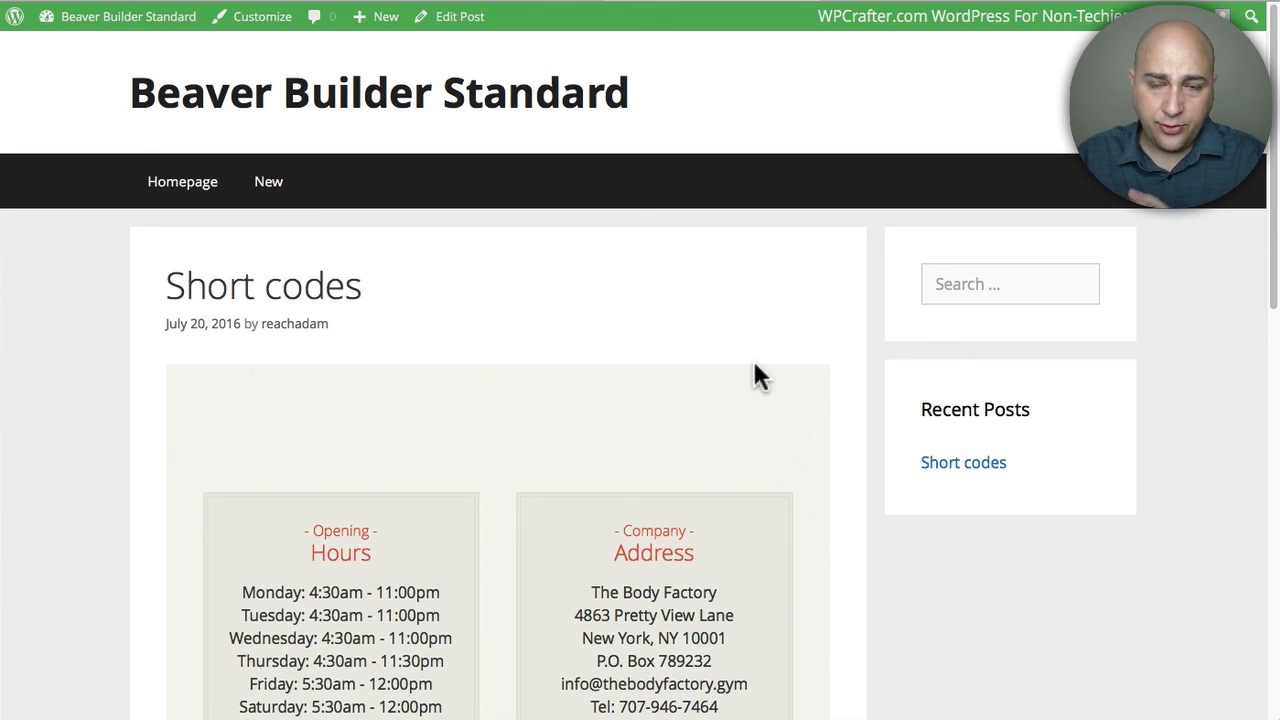
# Step: Launch the page builder for the saved Header template and open the settings of its "THE BEST GYM IN NYC" heading
pyautogui.click(303, 3)
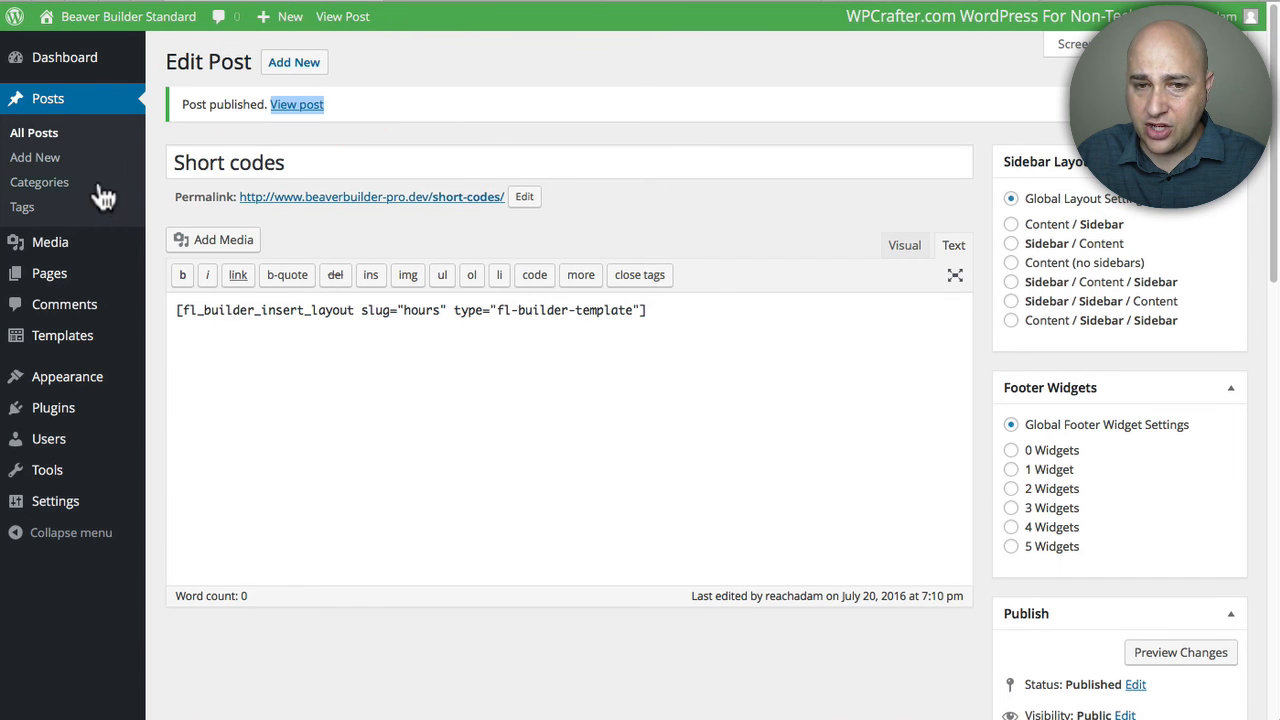
pyautogui.moveTo(60, 346)
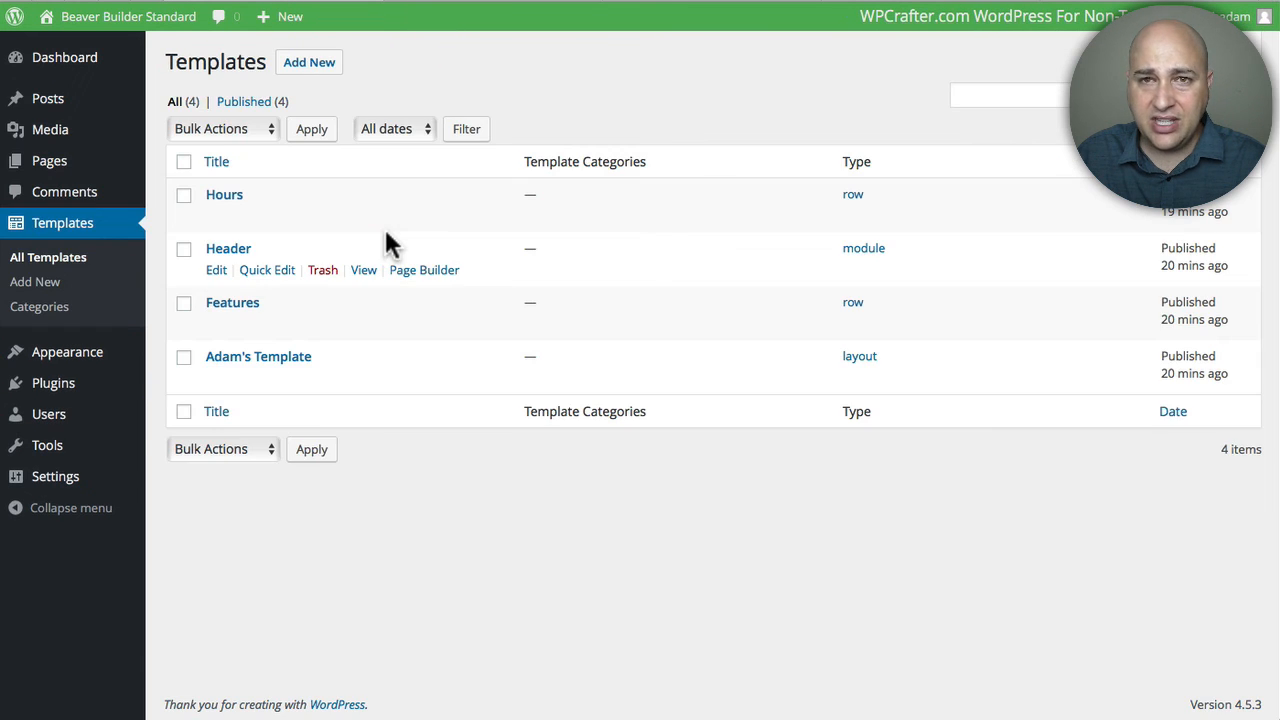
pyautogui.click(228, 252)
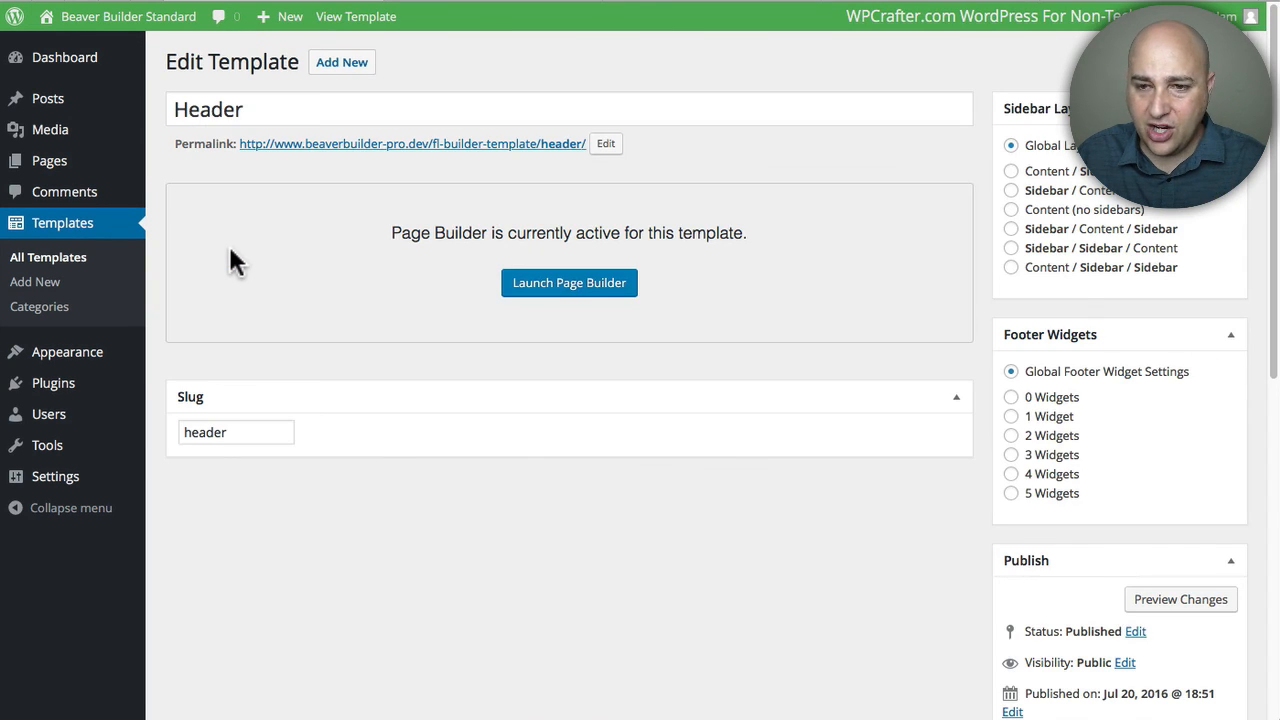
pyautogui.click(510, 283)
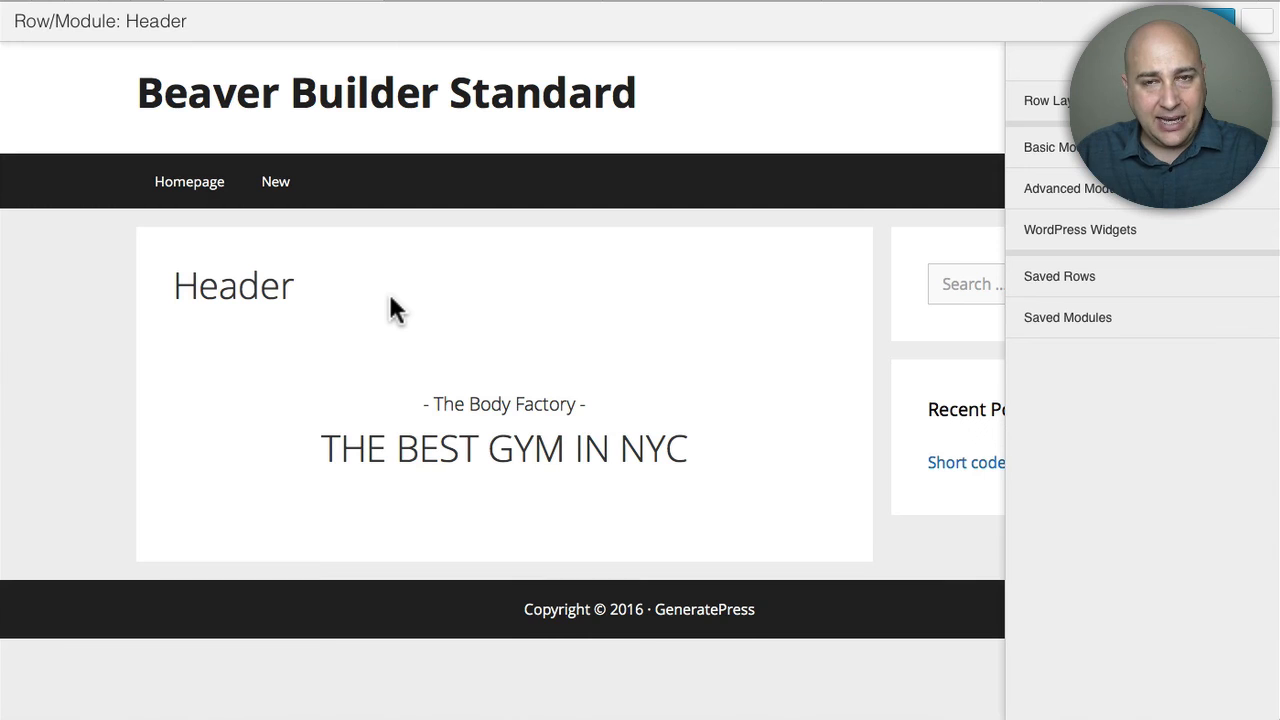
pyautogui.click(460, 440)
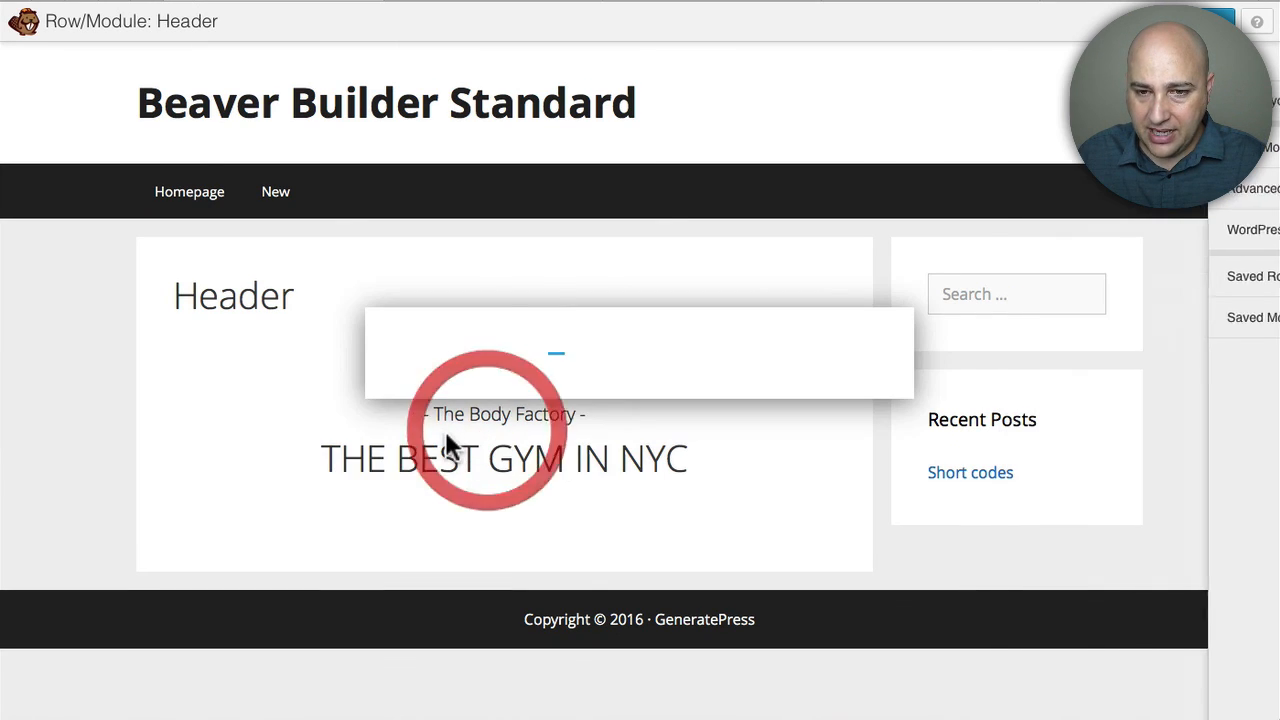